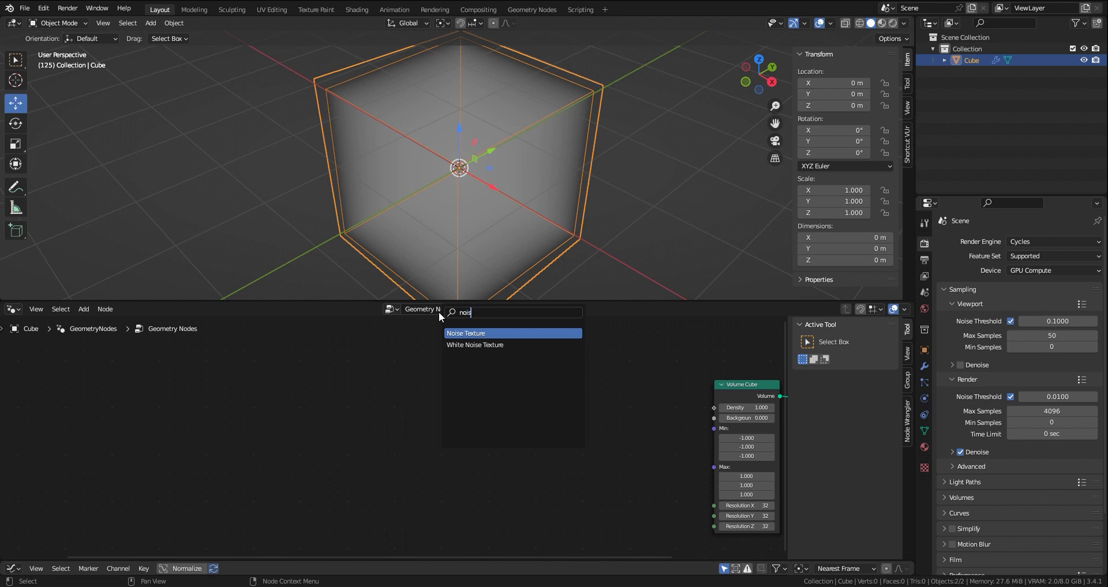
- Add a Noise Texture node before the Volume Cube, set it to 4D, and duplicate it
key(Return)
click(451, 404)
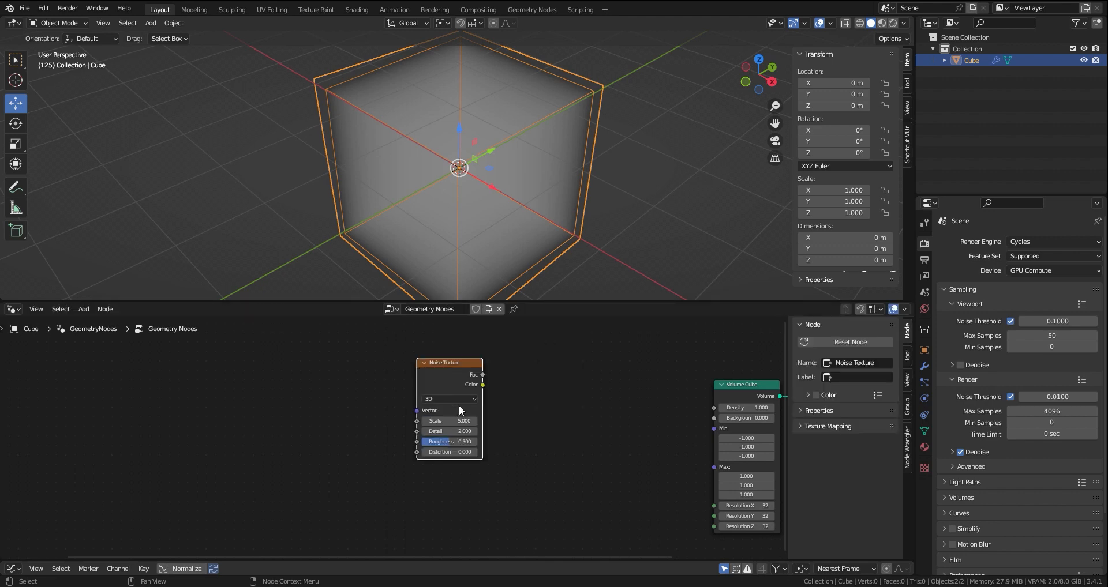
click(435, 398)
click(430, 441)
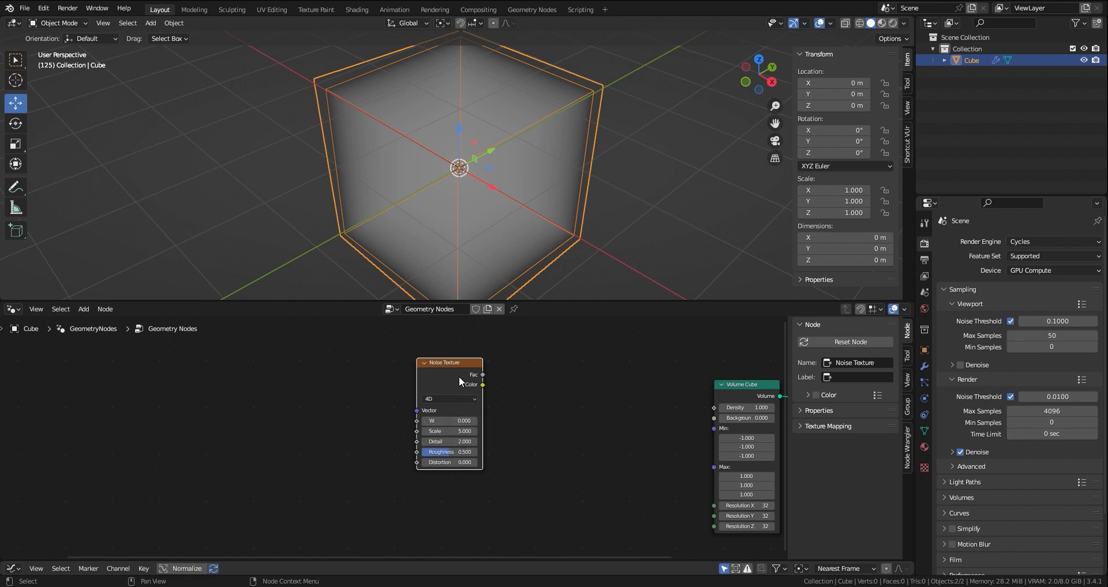
drag(453, 375, 440, 374)
key(shift+d)
- Add a Value node well before the Volume Cube in the node tree
key(shift+a)
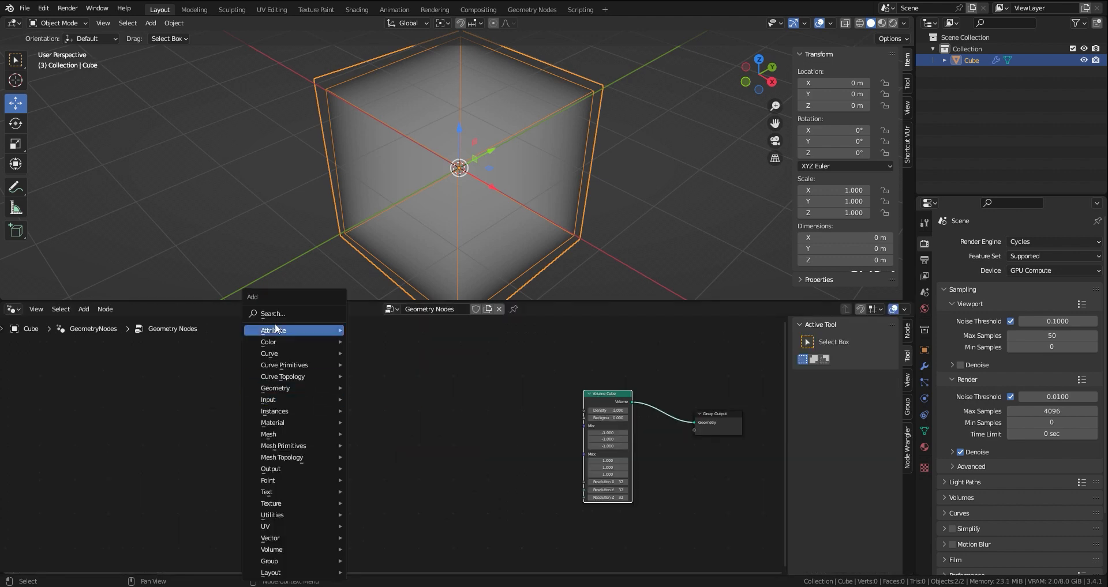
click(280, 315)
text(value)
key(Return)
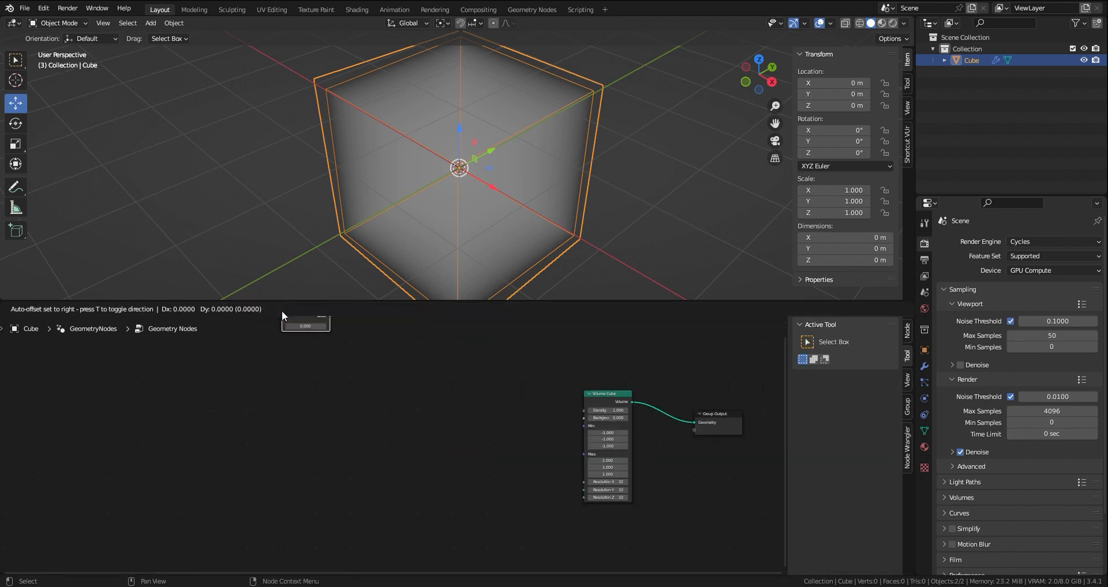
click(184, 389)
- Duplicate the Value node until four Value nodes are stacked in a column
scroll(201, 393, up, 4)
middle_drag(201, 393, 374, 386)
key(shift+d)
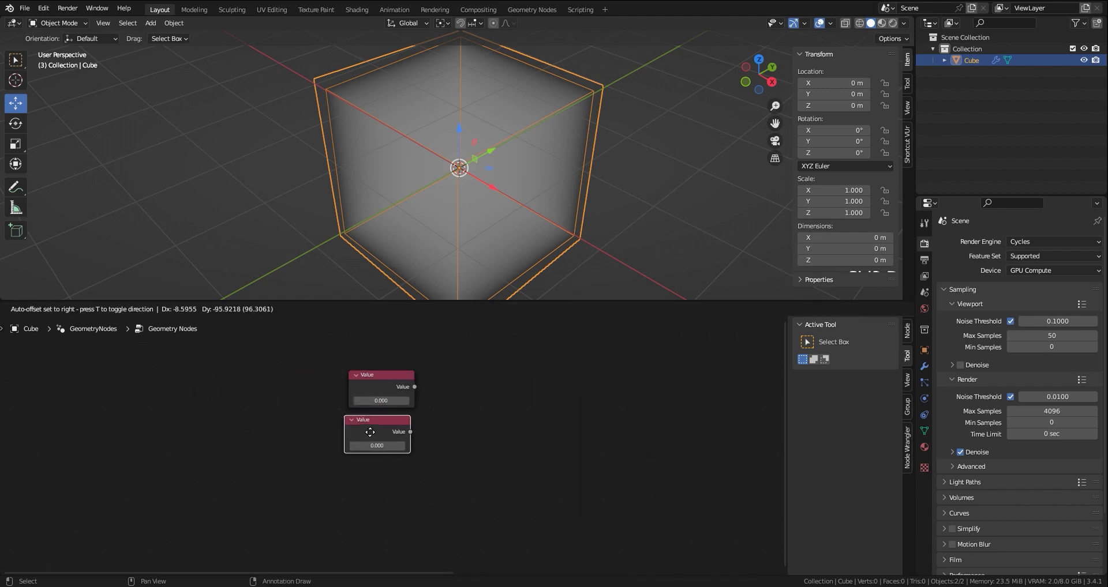
click(372, 432)
drag(499, 367, 353, 423)
key(shift+d)
click(355, 508)
- Label the uppermost Value node "Frame counter" and drive its value with the expression #frame
scroll(373, 369, up, 2)
click(376, 352)
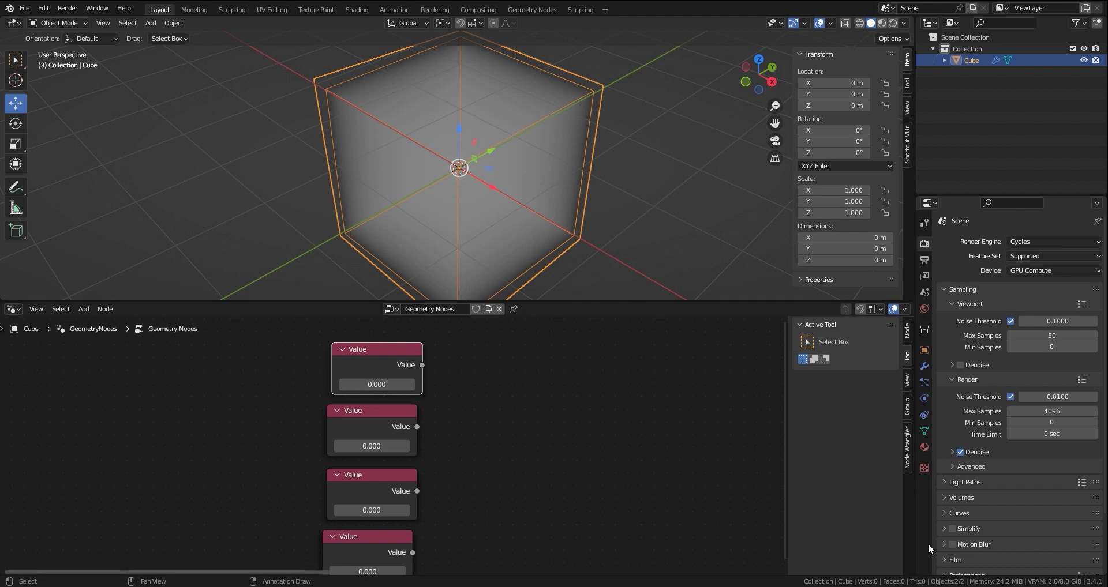
click(908, 331)
click(868, 378)
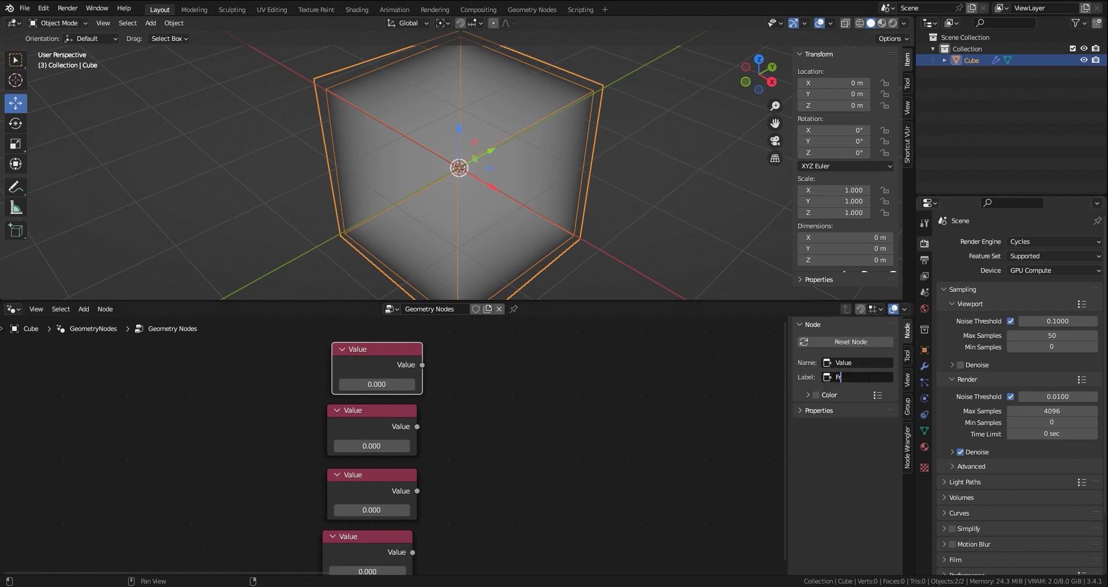
key(Return)
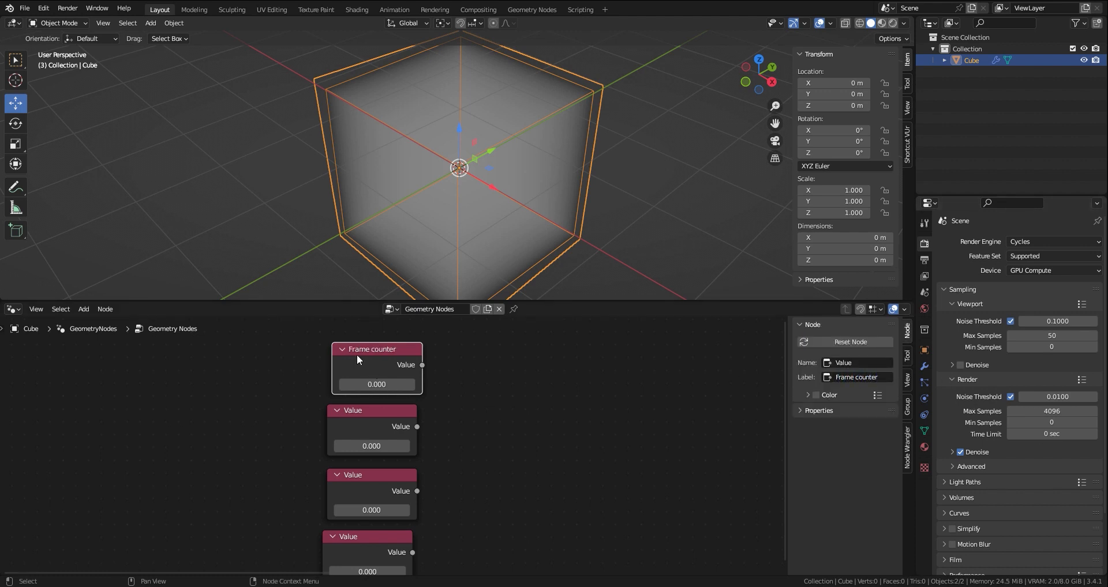
click(384, 384)
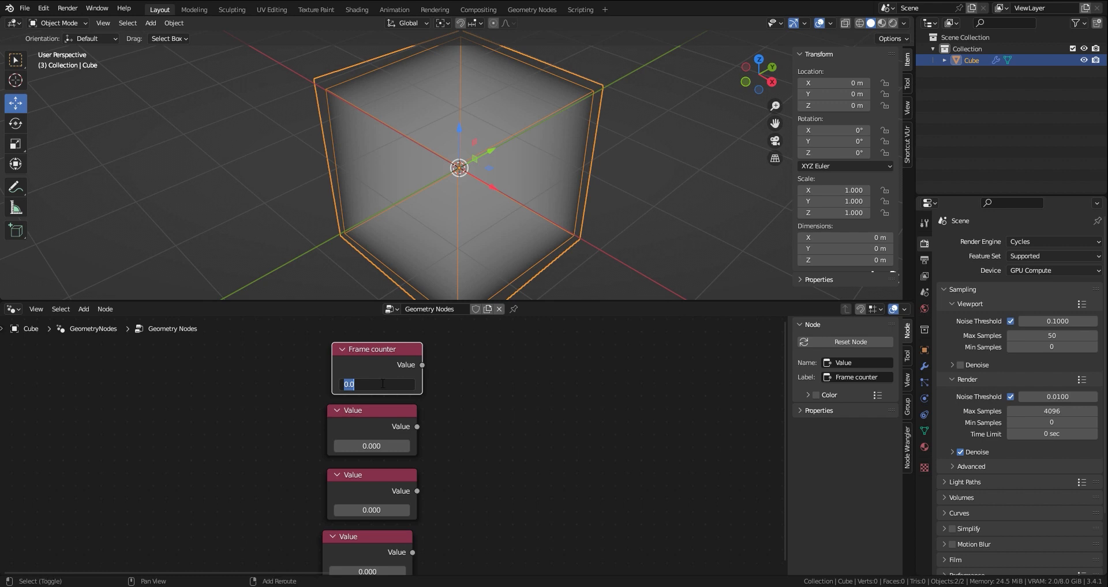
text(#frame)
key(Return)
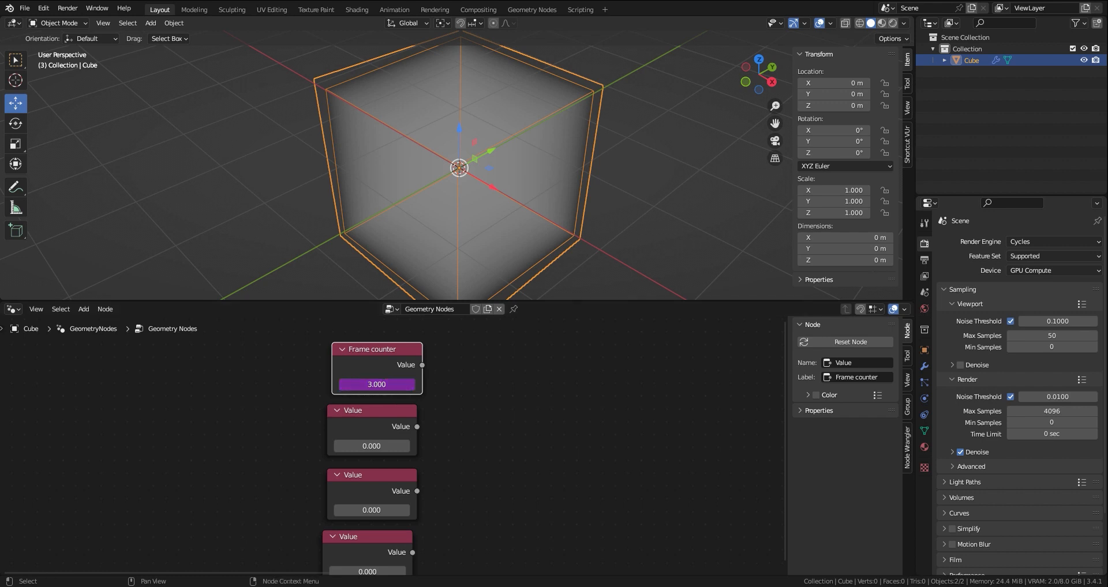
- Split off a Graph Editor area below the node editor and return to frame 1
drag(3, 557, 7, 508)
click(61, 516)
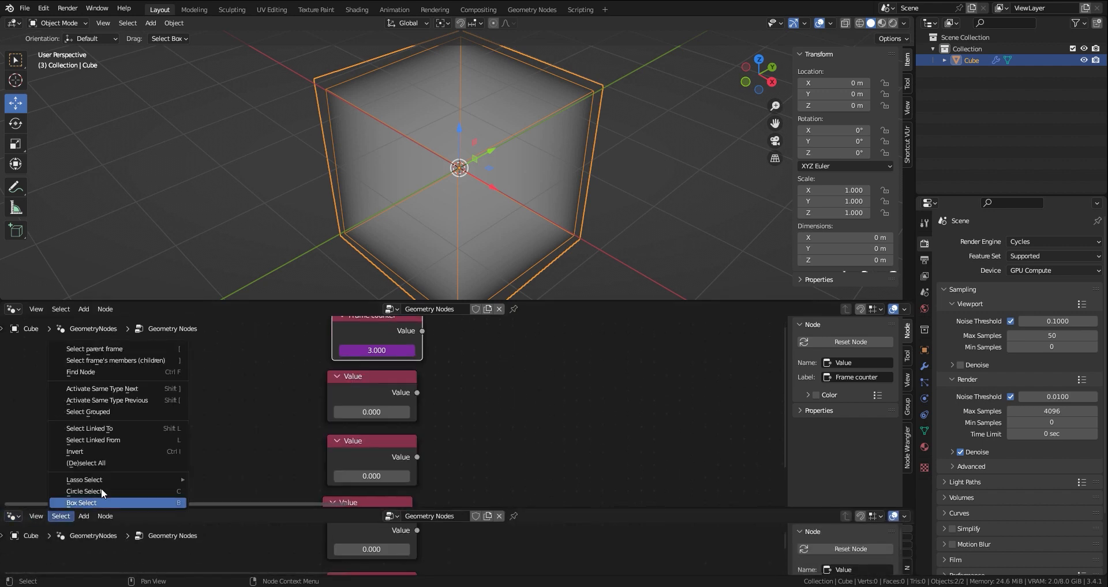
click(19, 518)
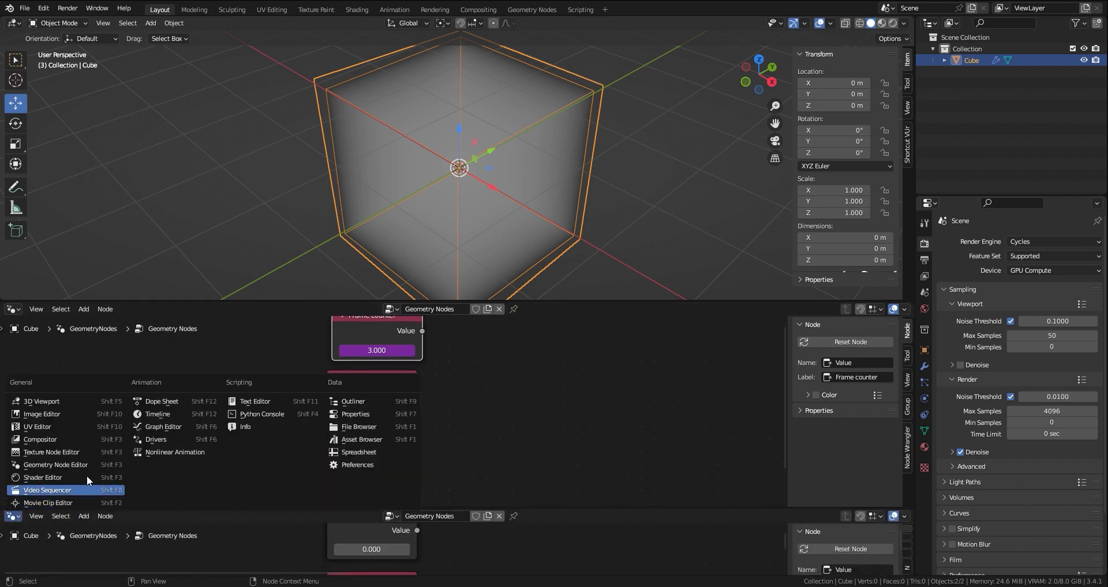
click(154, 418)
drag(210, 530, 258, 546)
key(shift+Left)
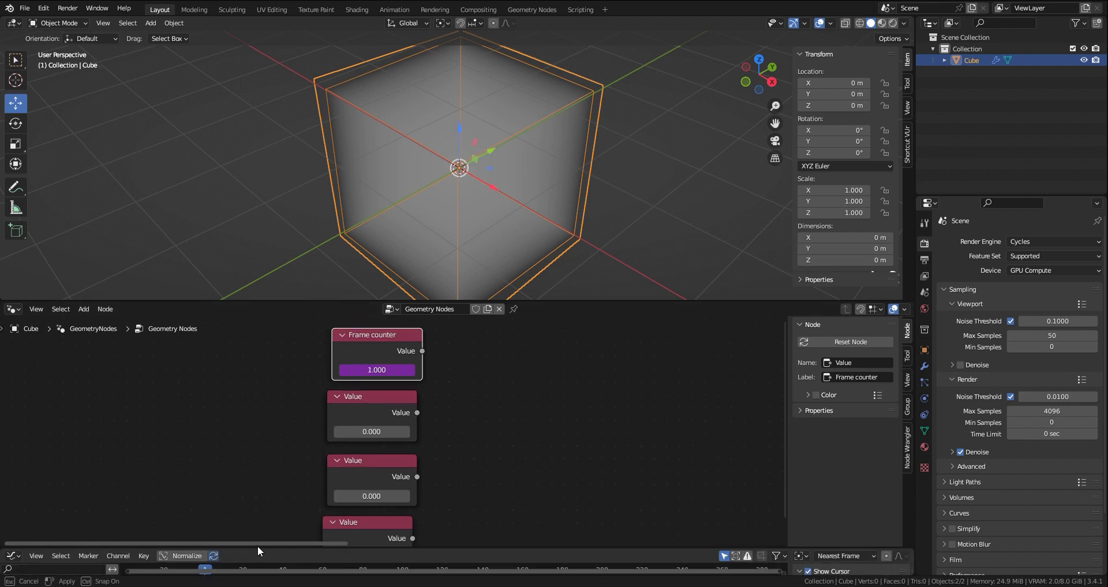
- Label the second Value node "Speed" and set its value to 0.008
click(857, 378)
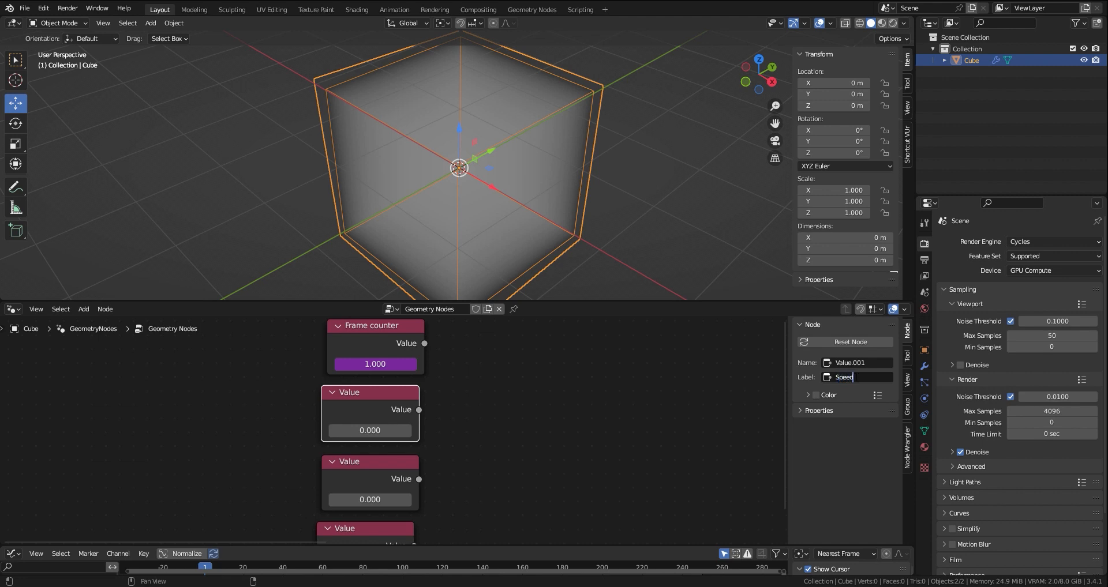
key(Return)
click(384, 434)
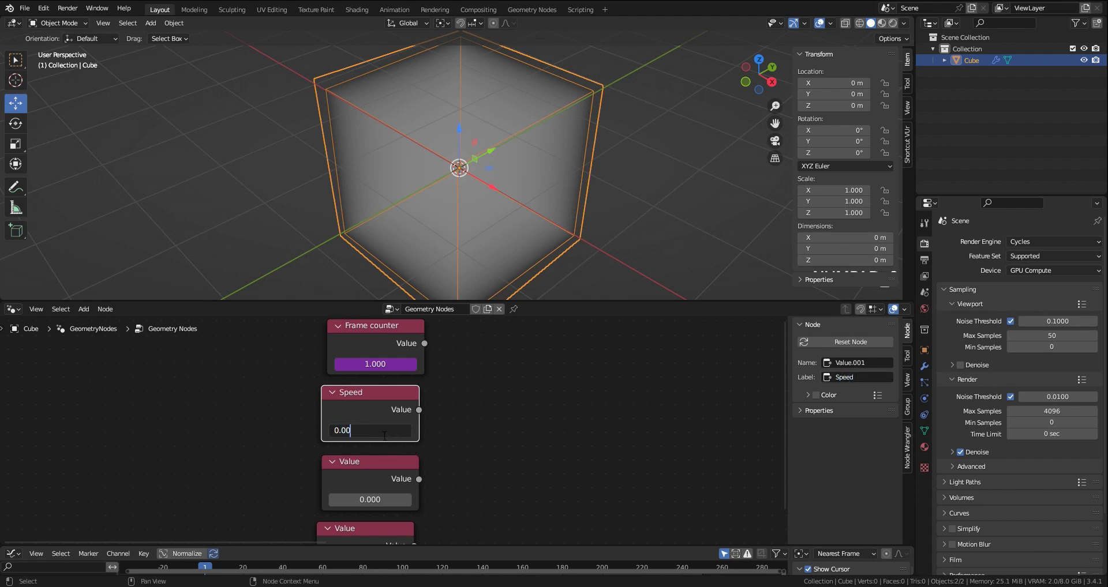
key(Return)
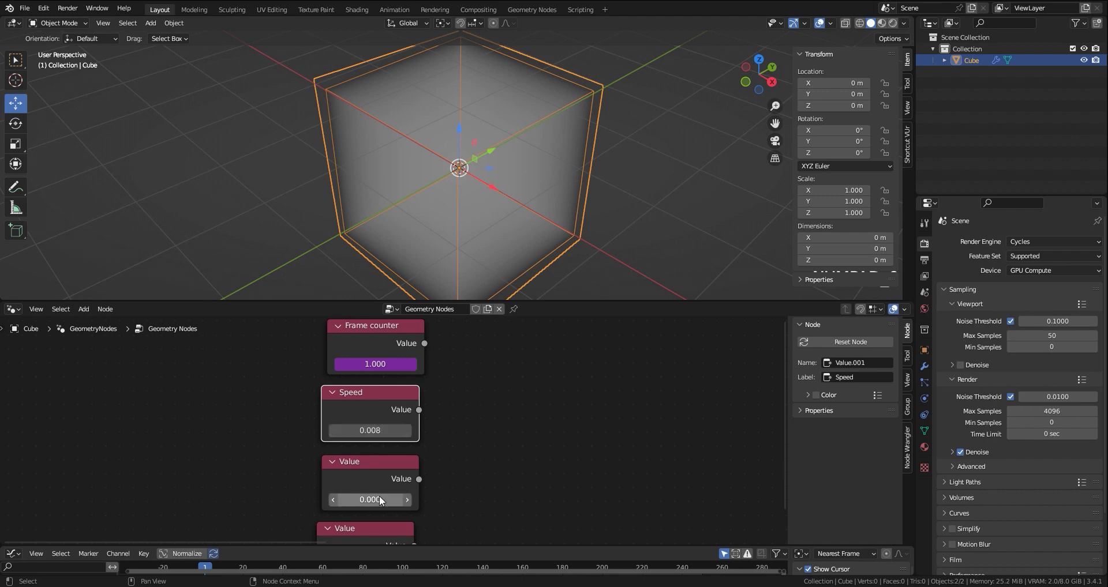
- Label the third Value node "Loop frame"
click(377, 472)
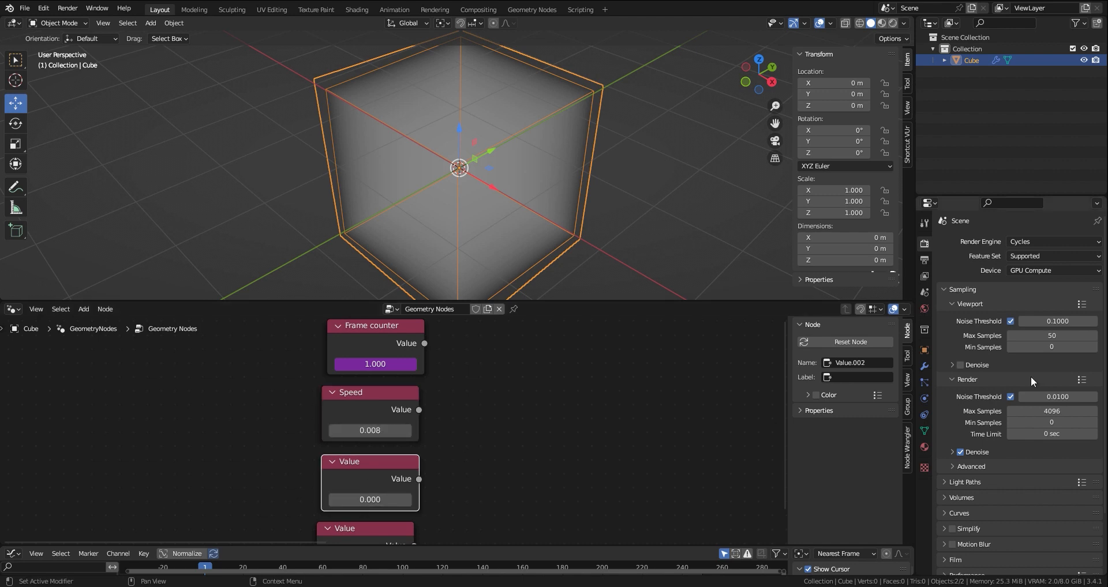
double_click(853, 380)
text(Loop frame)
key(Return)
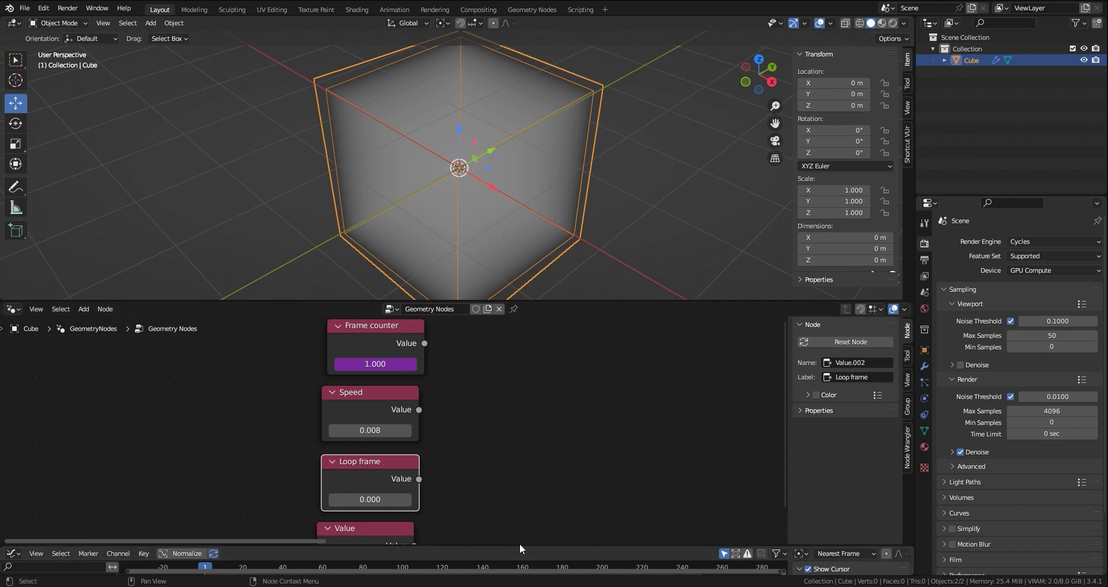
- Move the current frame to 125 in the enlarged Graph Editor and set the Loop frame value to 125
drag(521, 545, 445, 486)
click(451, 510)
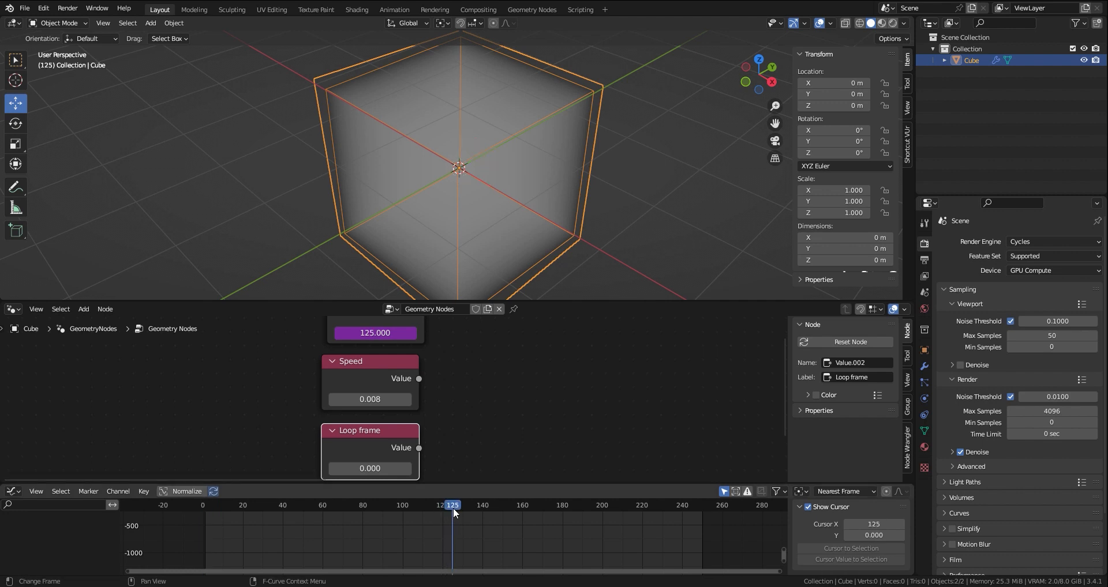
click(374, 469)
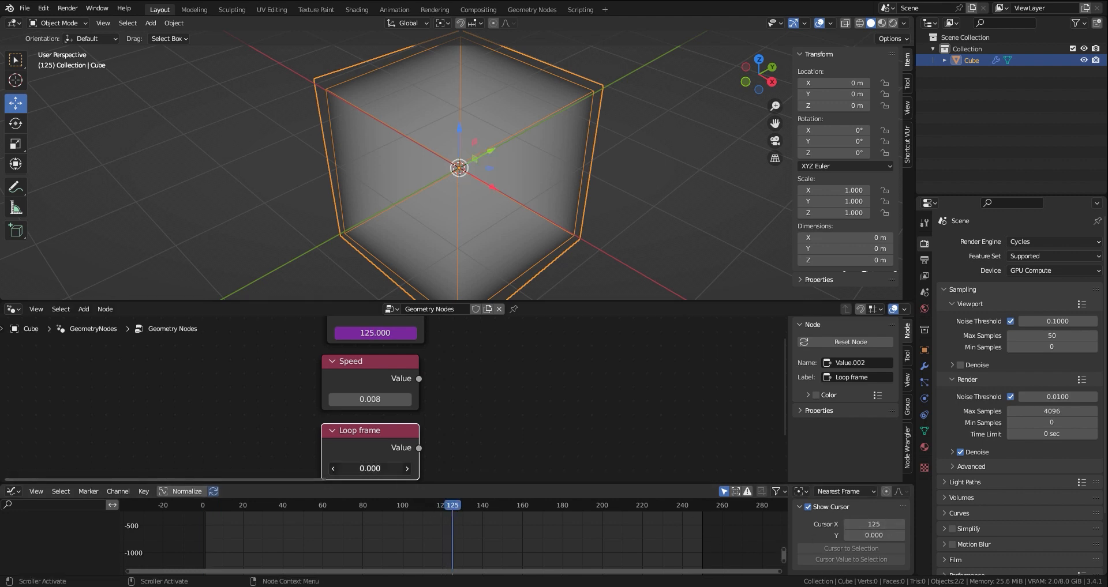
key(BackSpace)
text(125)
key(Return)
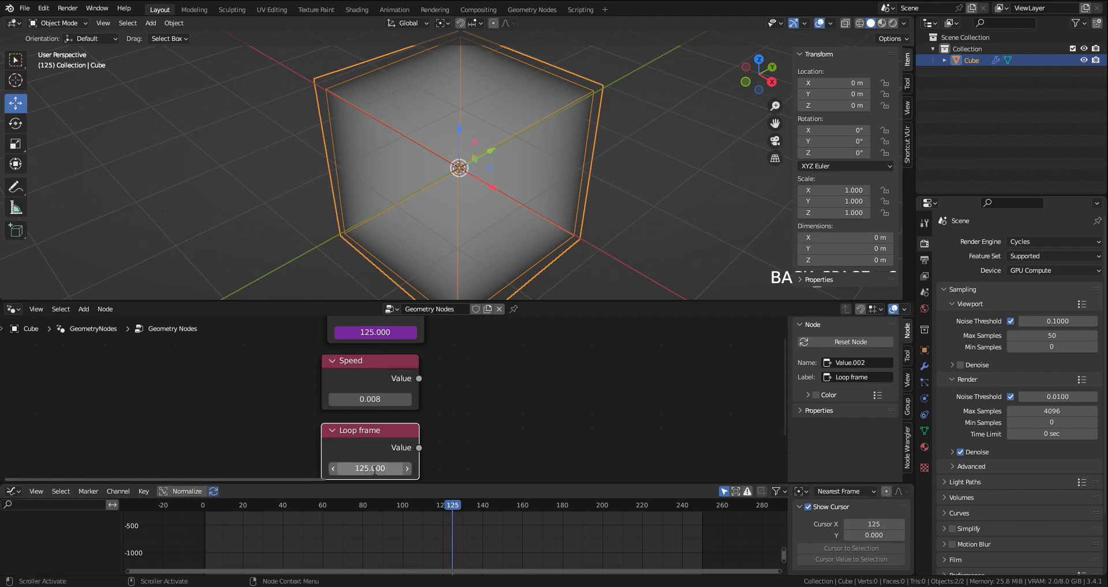
- Label the fourth Value node "Scale" and set its value to 0.7
middle_drag(385, 427, 405, 374)
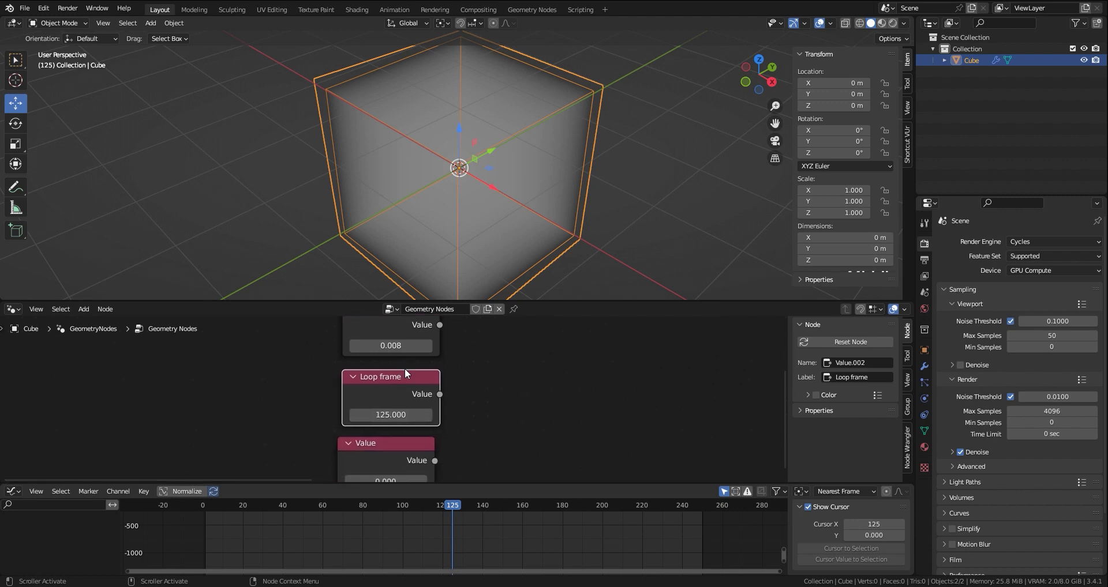
click(382, 443)
click(852, 374)
text(Sc)
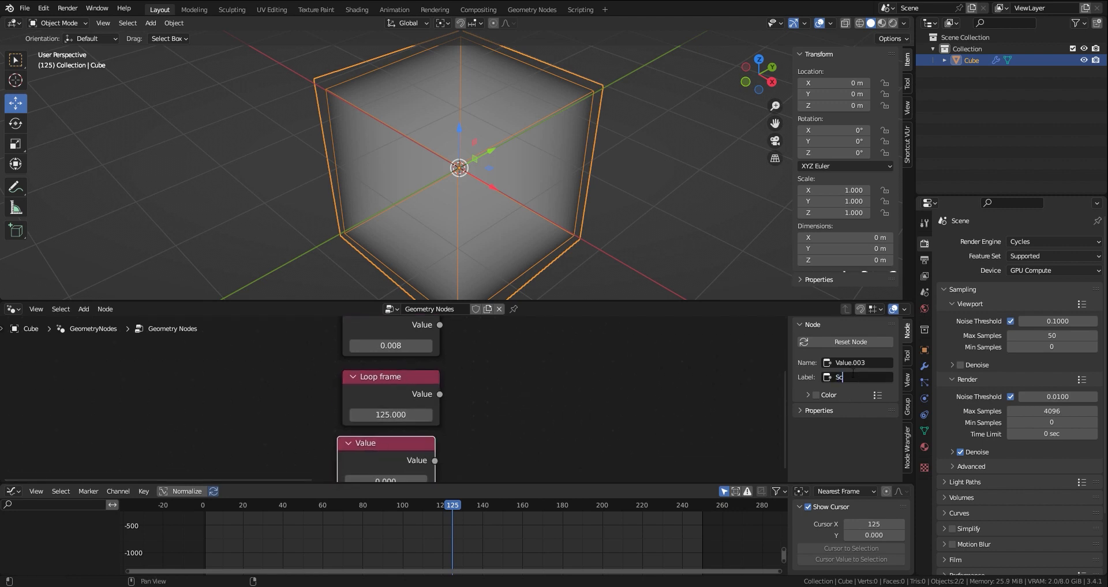
text(ale)
key(Return)
middle_drag(393, 478, 413, 419)
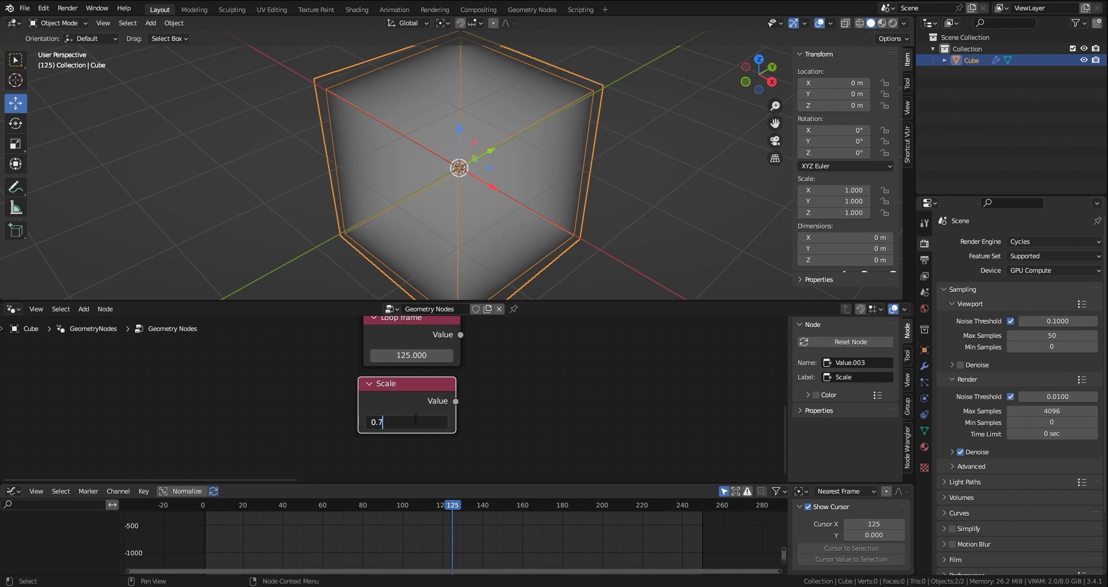
key(Return)
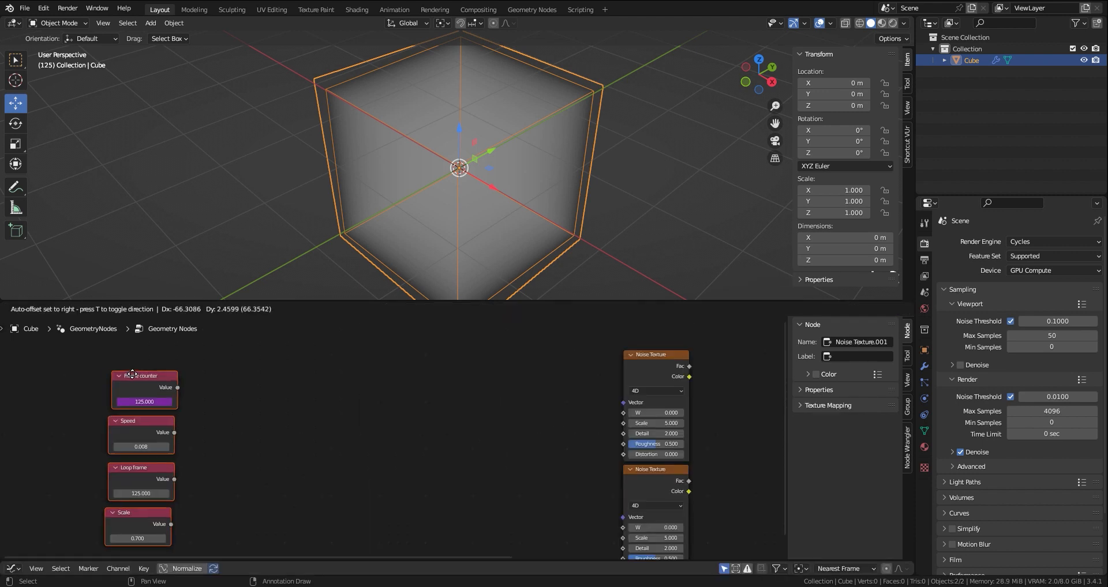
- Add a Math node set to Multiply between the Value nodes and the Noise Texture nodes
click(330, 363)
click(330, 363)
key(shift+a)
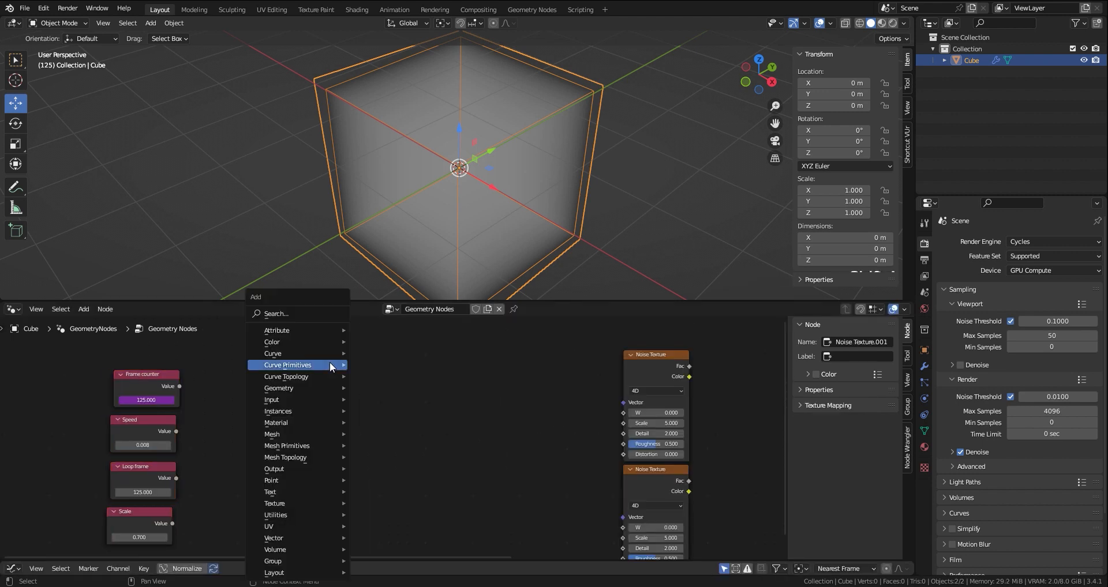
click(307, 307)
text(math)
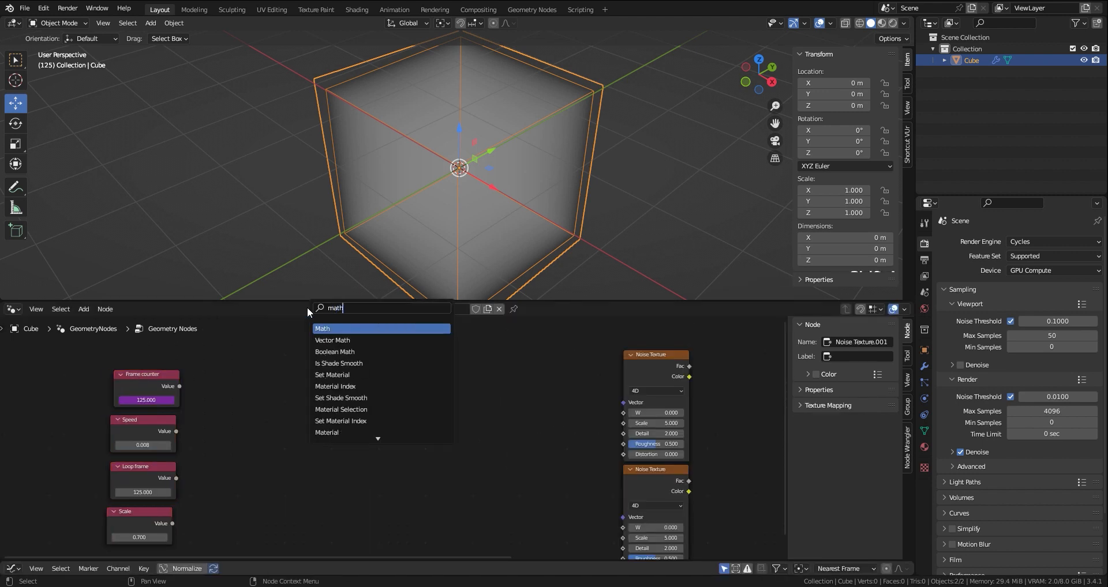
key(Return)
click(343, 362)
scroll(375, 369, up, 3)
click(382, 372)
click(379, 426)
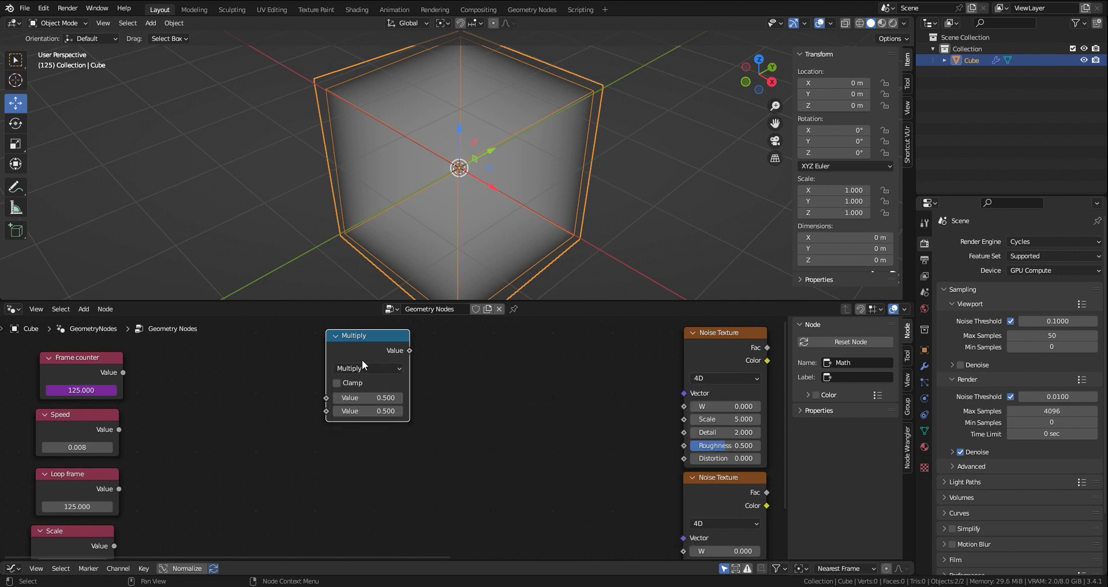
- Move the Multiply node closer to the Noise Textures and connect its output to the upper Noise Texture's Vector input
drag(362, 362, 547, 386)
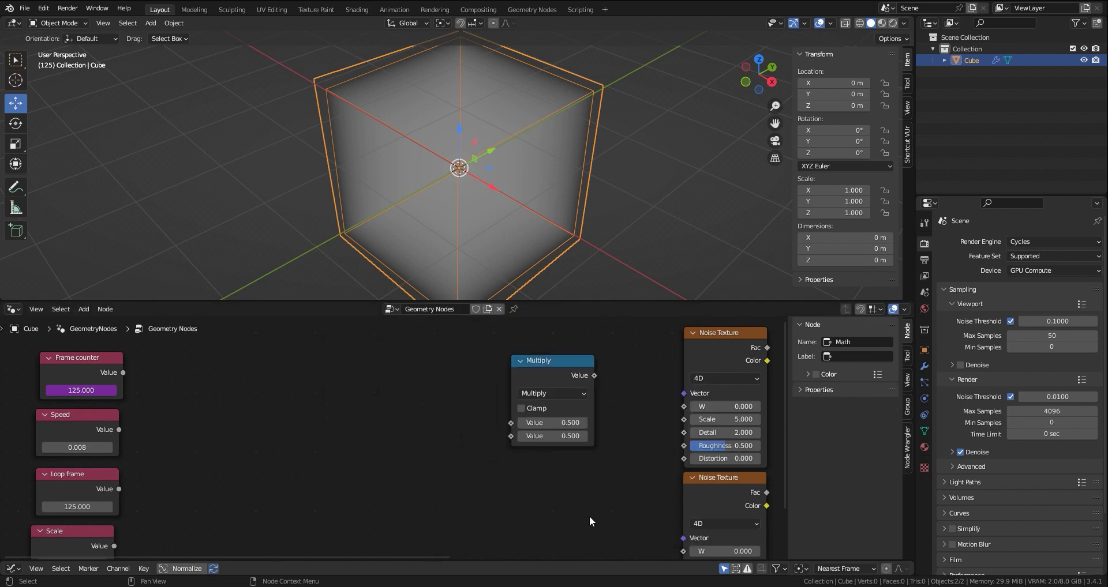
middle_drag(611, 436, 597, 431)
drag(579, 371, 671, 390)
- Duplicate the Multiply node, set the copy to Modulo, and connect its output to Multiply's first value input
middle_drag(517, 369, 565, 379)
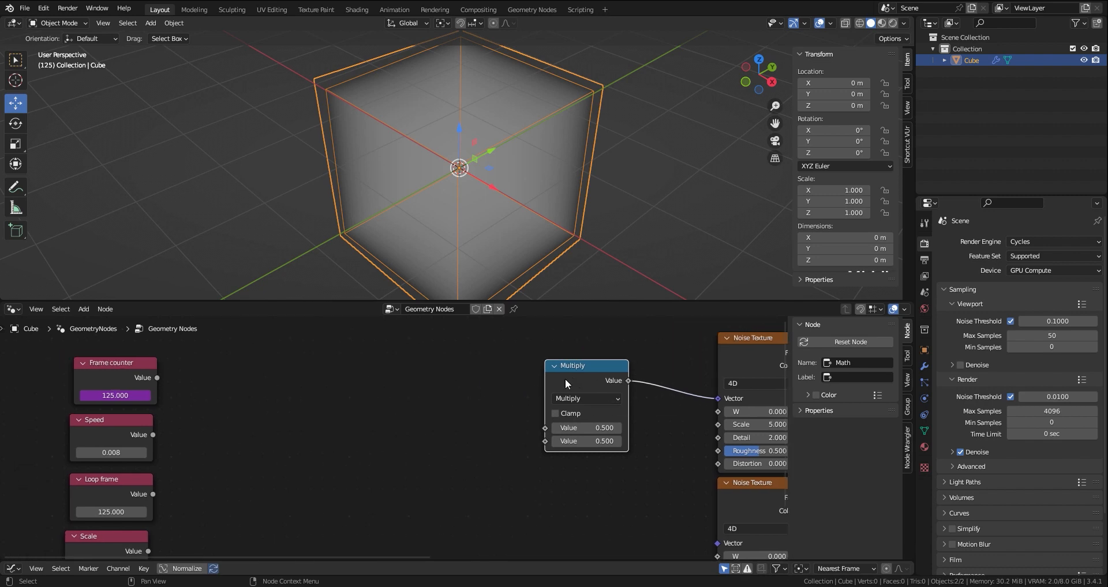
key(shift+d)
click(412, 375)
click(434, 395)
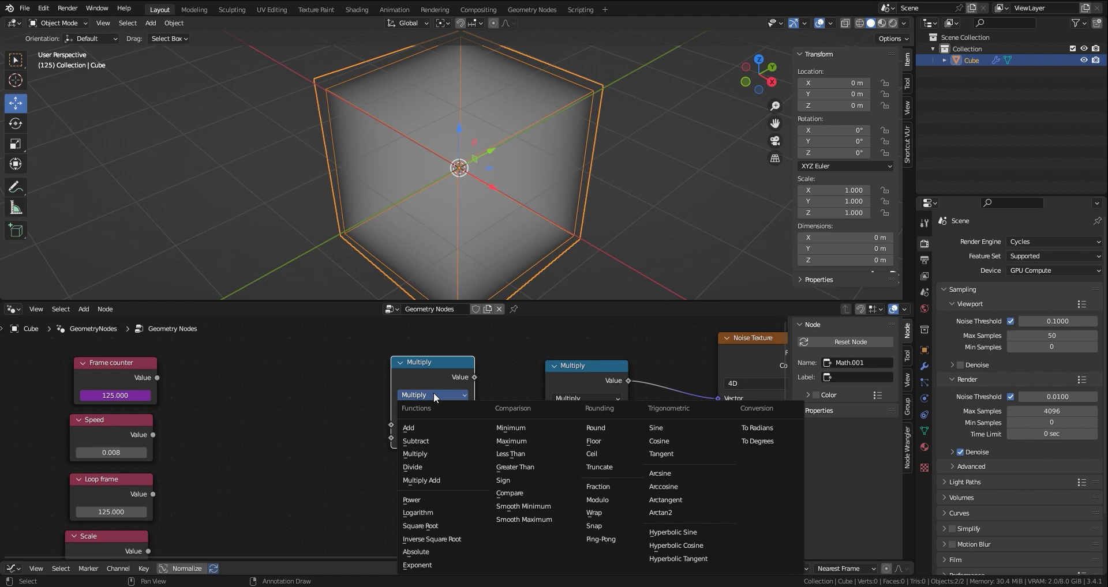
click(598, 500)
drag(475, 378, 545, 428)
- Connect Speed to Multiply's second input, and Frame counter and Loop frame to Modulo's first and second inputs
middle_drag(292, 388, 318, 394)
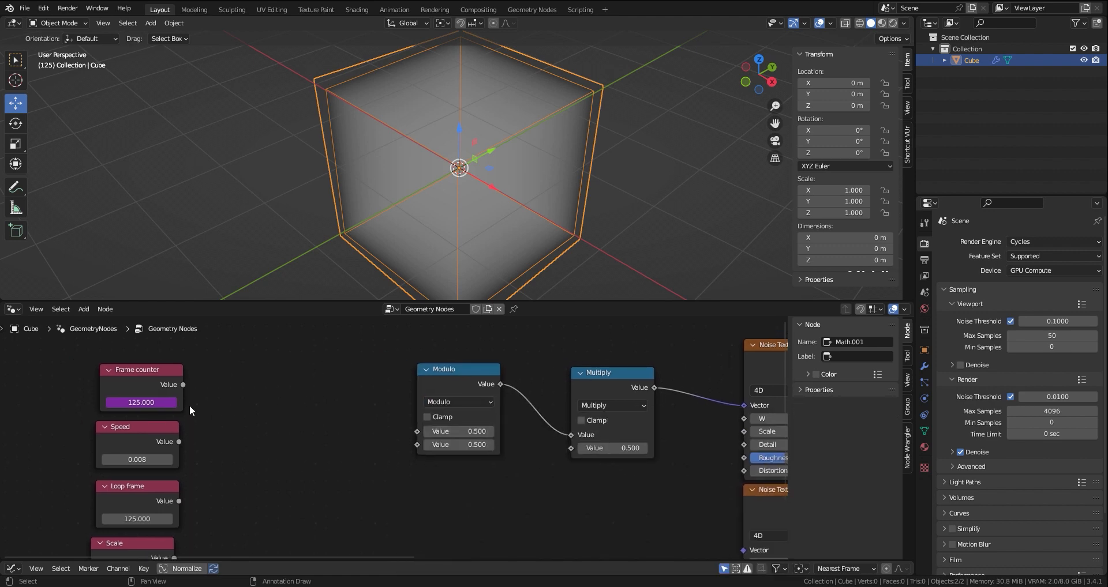
drag(179, 442, 573, 452)
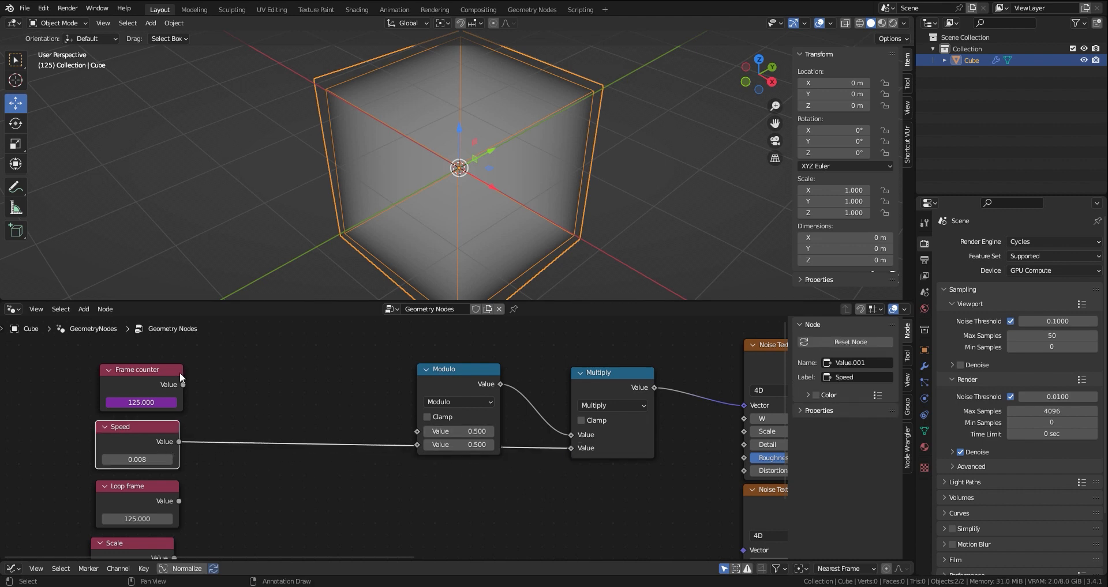
drag(182, 385, 424, 429)
click(445, 370)
drag(444, 370, 440, 348)
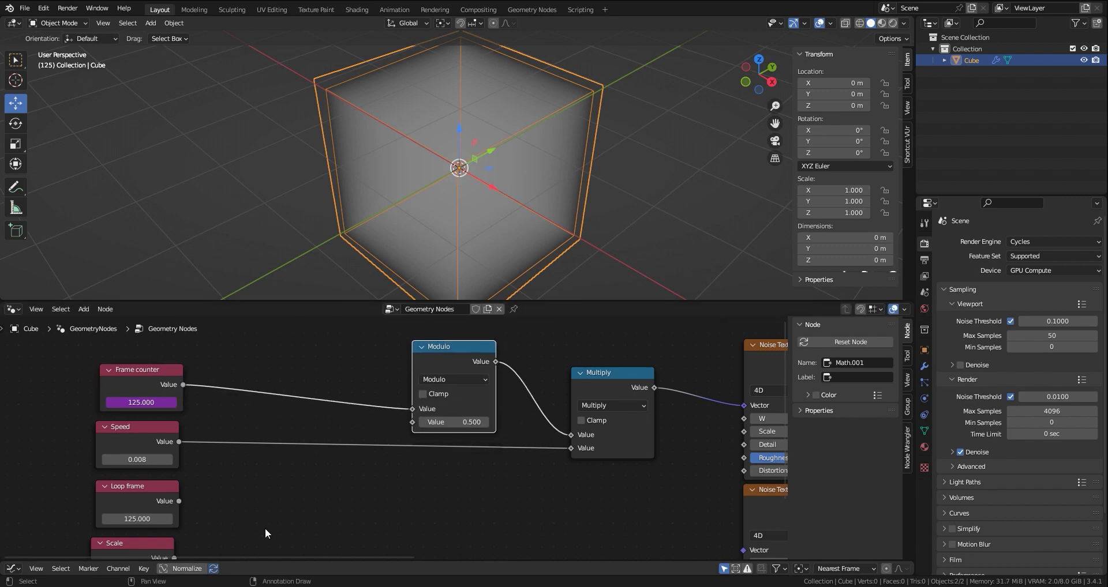
drag(178, 501, 412, 422)
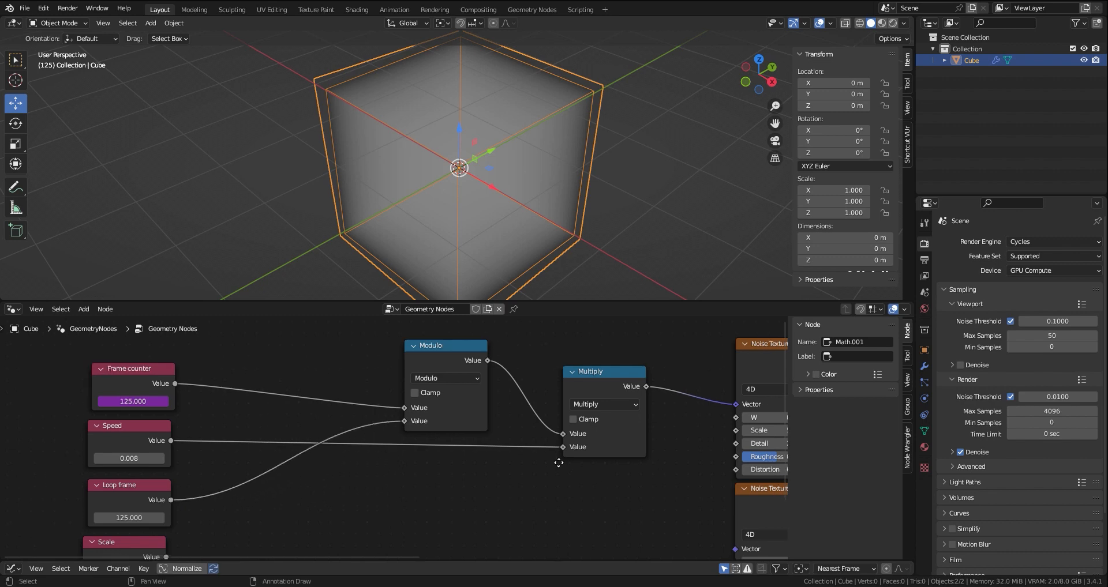
- Duplicate the Multiply node, place the copy beside the lower Noise Texture, and connect its output to that texture's W input
scroll(571, 429, down, 1)
middle_drag(570, 428, 577, 397)
click(576, 397)
key(shift+d)
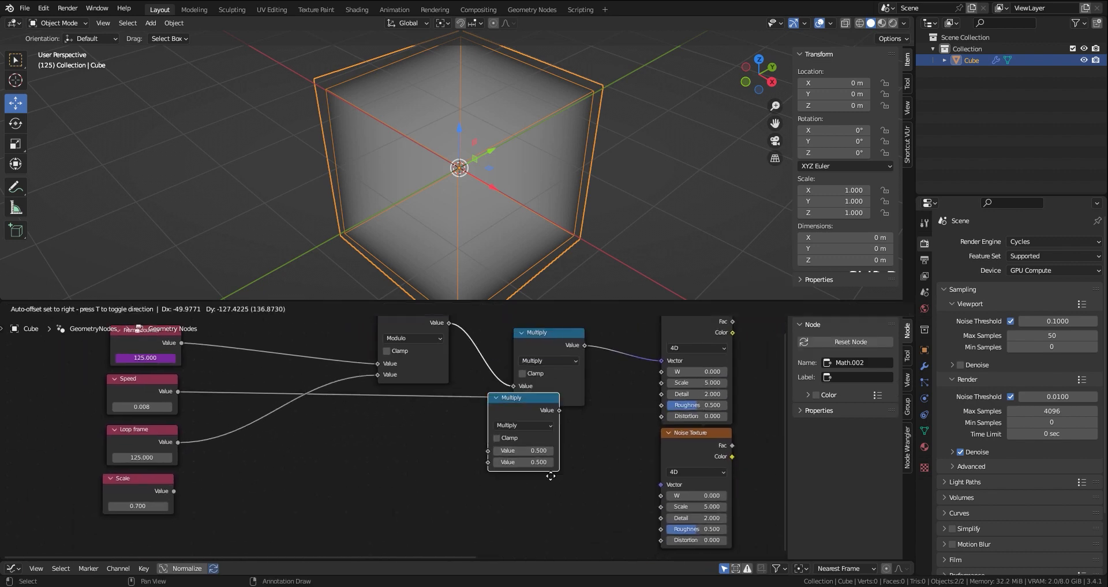
click(563, 508)
scroll(523, 415, up, 1)
drag(528, 414, 631, 449)
- Move the upper Multiply's link from the upper Noise Texture's Vector input to W, and position the lower Multiply under the upper one
middle_drag(586, 377, 580, 445)
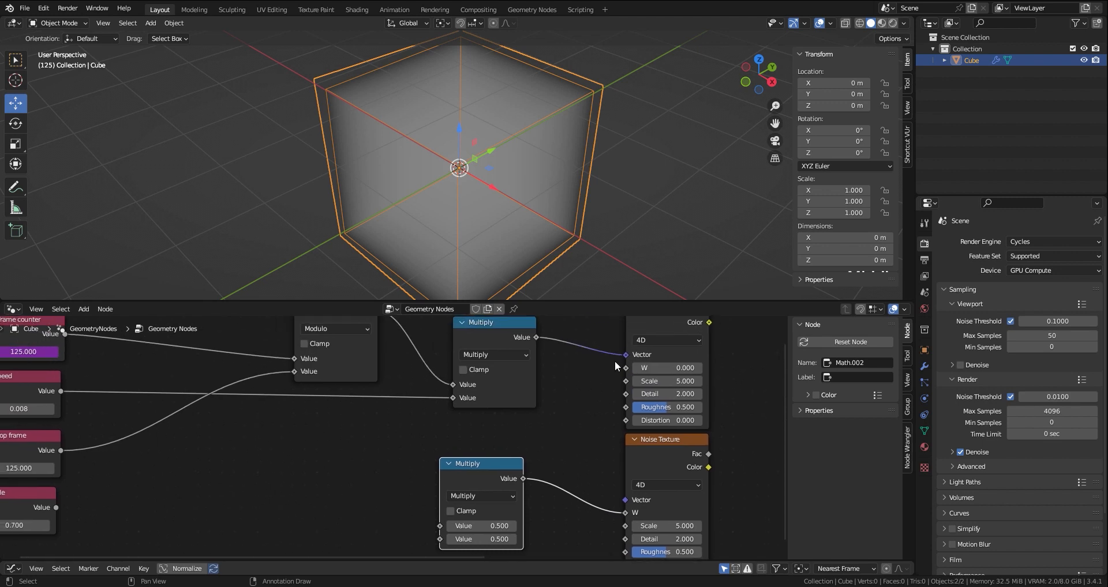
drag(626, 356, 624, 368)
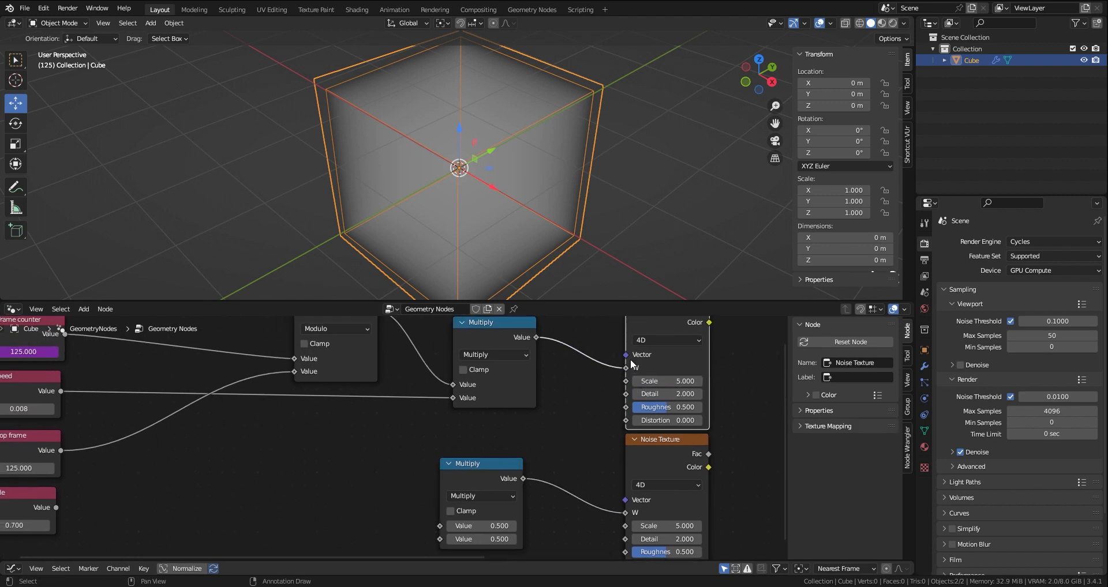
middle_drag(499, 513, 548, 500)
drag(527, 463, 541, 464)
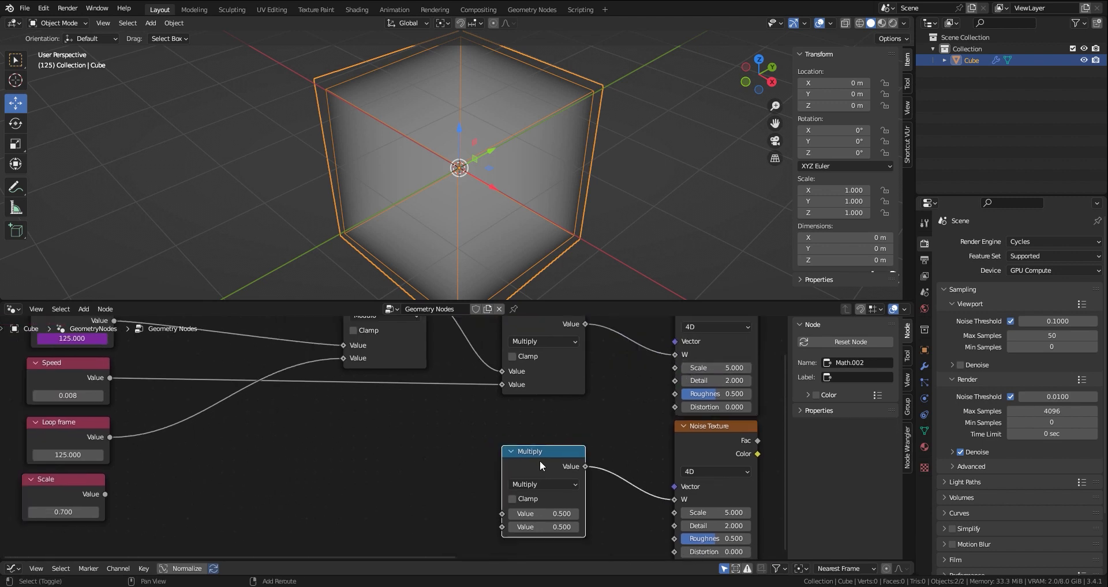
- Duplicate the lower Multiply node, set the copy to Subtract, and connect its output to the lower Multiply's first value input
key(shift+d)
click(378, 461)
click(370, 477)
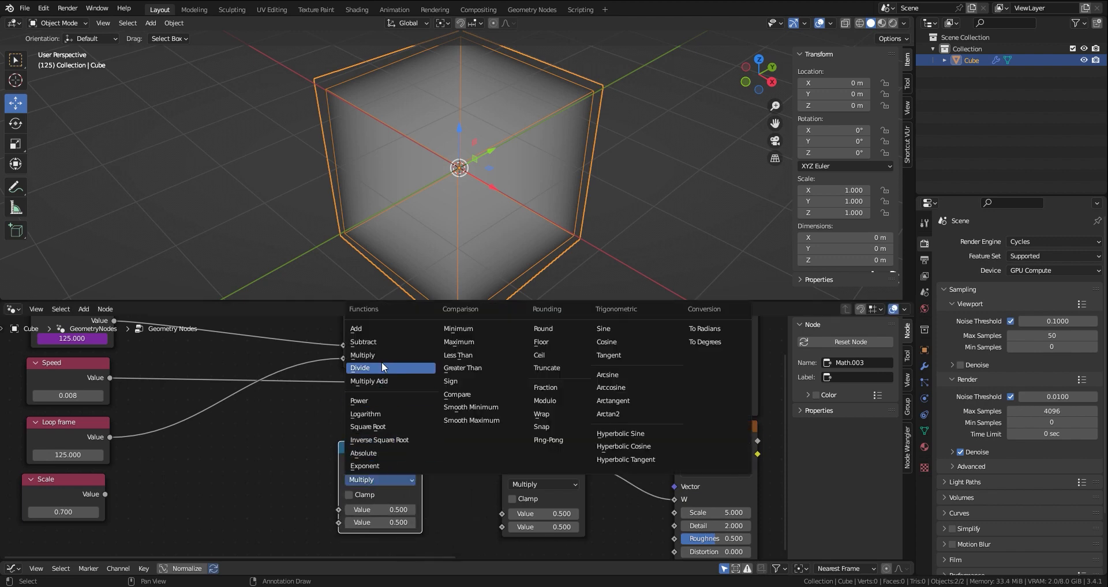
click(383, 344)
scroll(421, 467, down, 1)
drag(420, 468, 489, 513)
- Connect Modulo and Loop frame to Subtract's first and second inputs, and Speed to the lower Multiply's second input
middle_drag(488, 513, 519, 549)
drag(454, 362, 383, 511)
drag(192, 452, 379, 520)
- Connect the Scale value node to the Scale inputs of both Noise Texture nodes
middle_drag(379, 521, 300, 411)
drag(267, 392, 713, 426)
middle_drag(493, 390, 483, 442)
drag(253, 460, 705, 360)
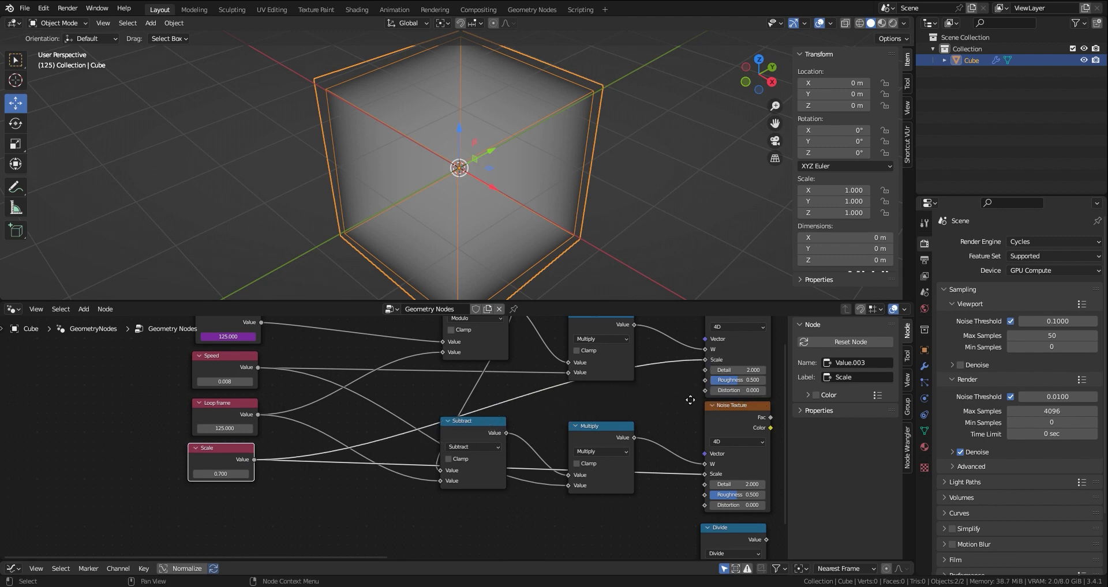
- Duplicate the lower Multiply node, place the copy below the lower Noise Texture, and set it to Divide
middle_drag(690, 399, 529, 358)
click(435, 386)
key(shift+d)
click(538, 489)
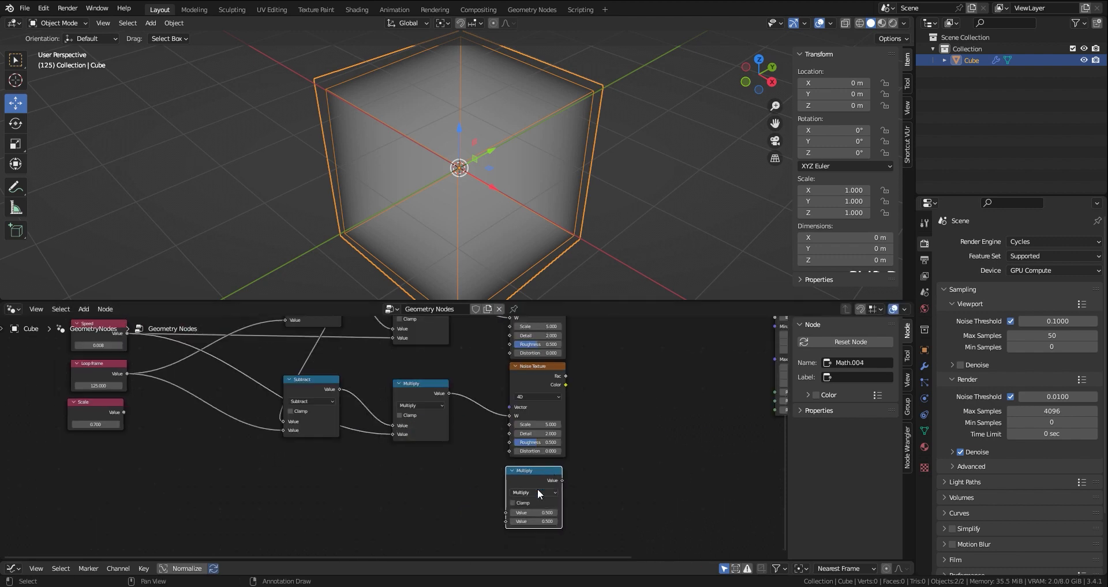
click(536, 492)
click(527, 417)
- Connect Modulo's output to Divide's first value input and Loop frame to its second
middle_drag(571, 473, 706, 521)
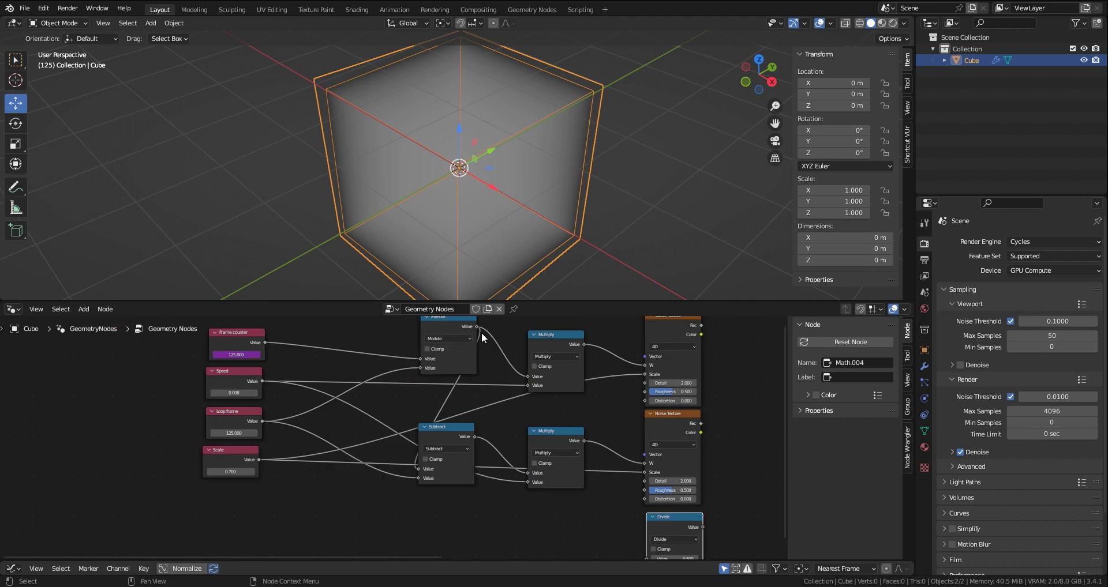
drag(477, 328, 649, 532)
middle_drag(648, 531, 671, 555)
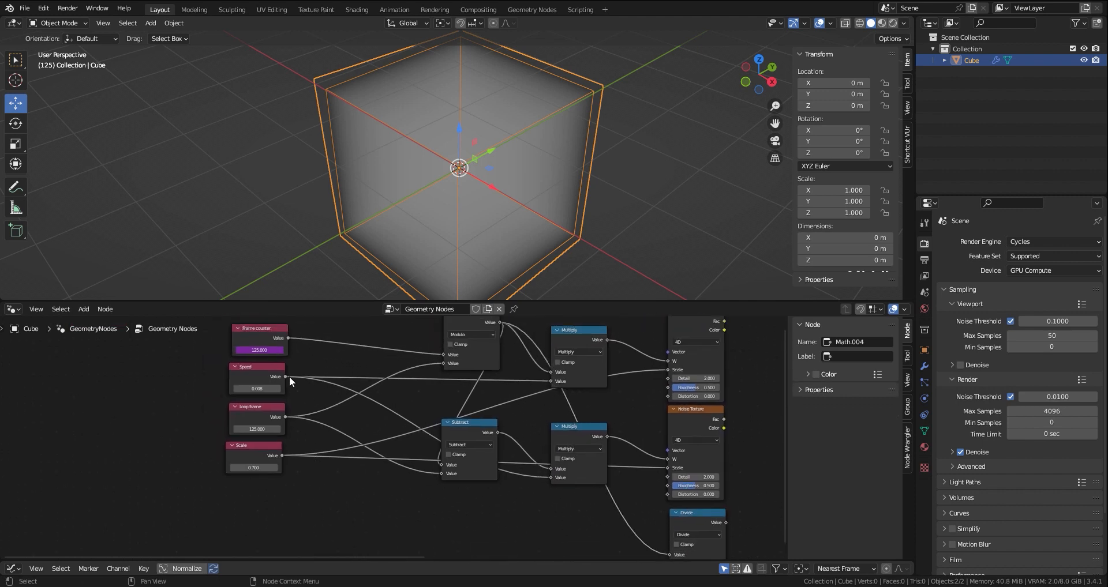
drag(284, 416, 674, 495)
- Add a Mix node between the Noise Textures and the Volume Cube, and set its data type to Color
key(shift+a)
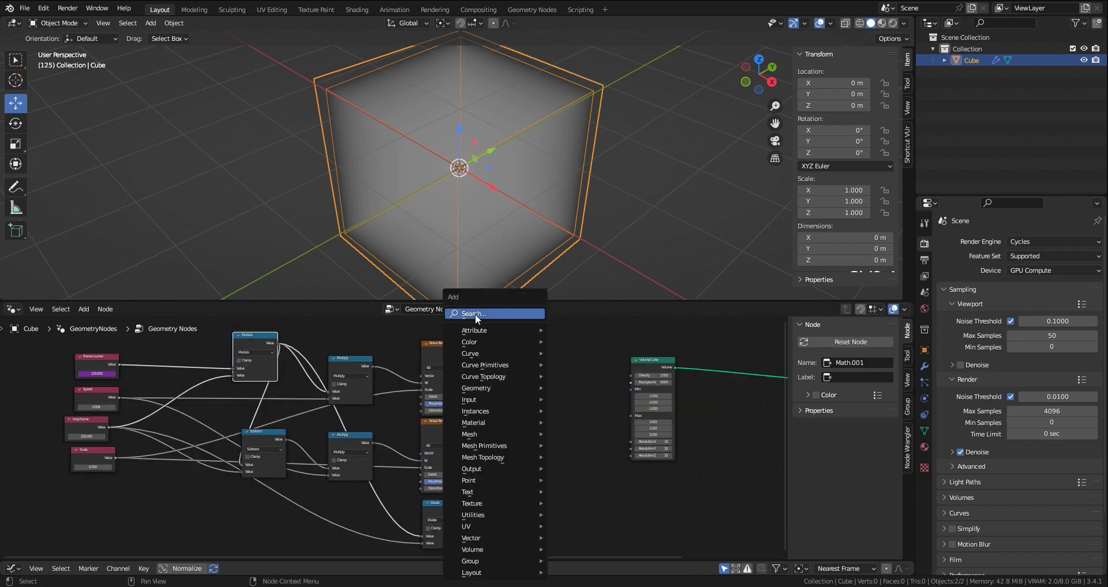
text(mix)
key(Return)
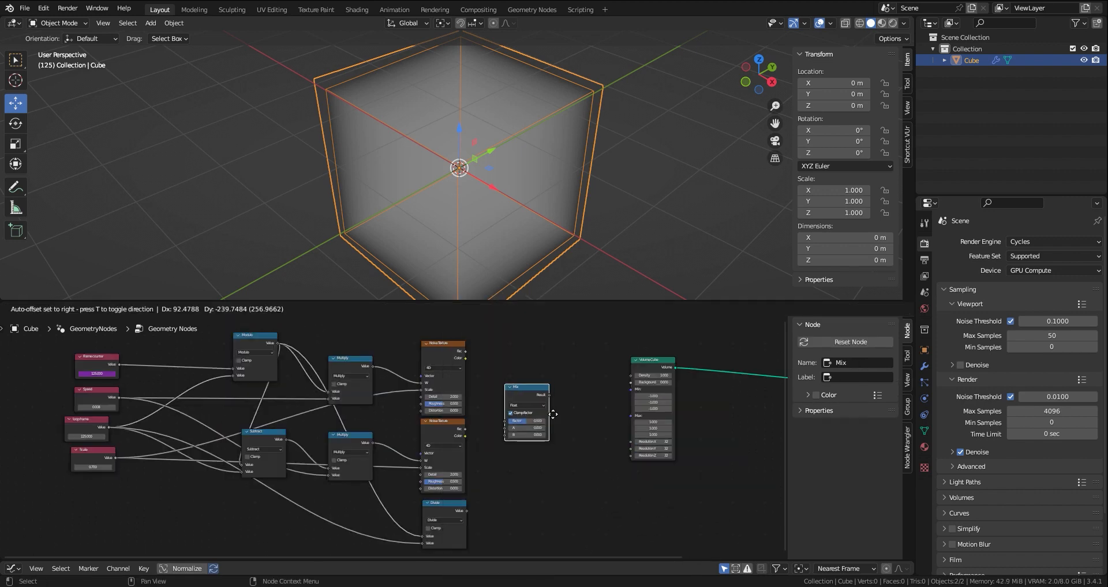
click(557, 416)
click(542, 408)
click(522, 431)
scroll(488, 354, up, 3)
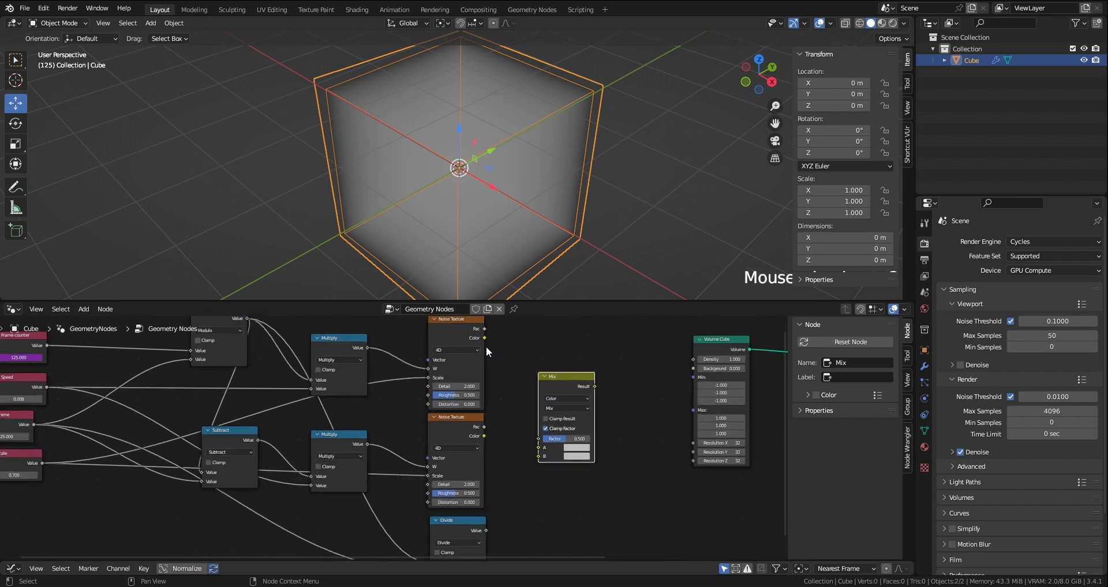
- Connect the upper and lower Noise Textures' Fac outputs to Mix inputs A and B, and Divide's output to Factor
drag(483, 328, 539, 447)
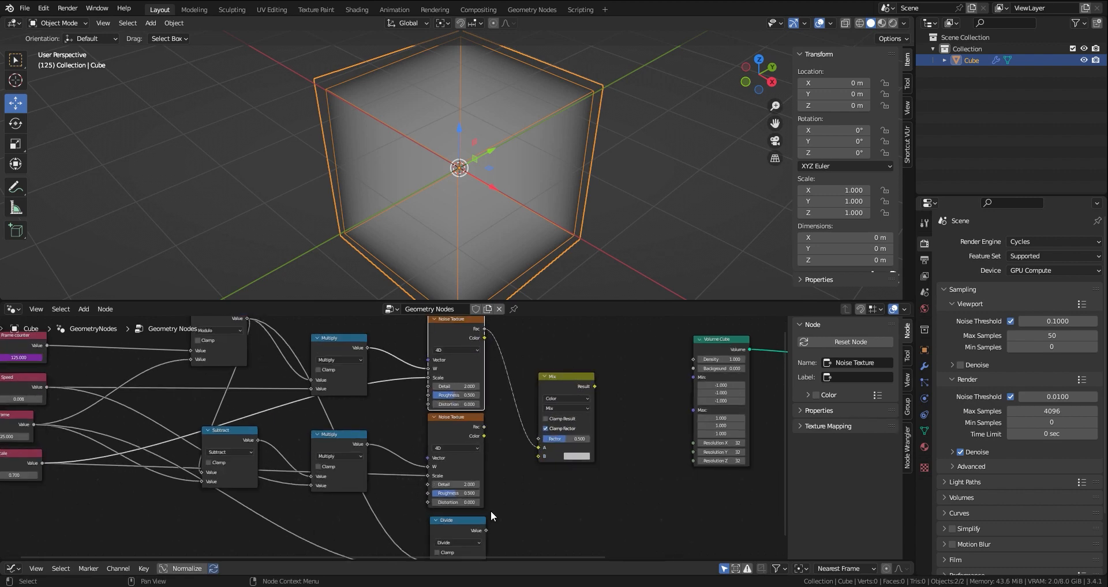
drag(479, 428, 538, 456)
drag(484, 531, 541, 445)
middle_drag(551, 441, 486, 465)
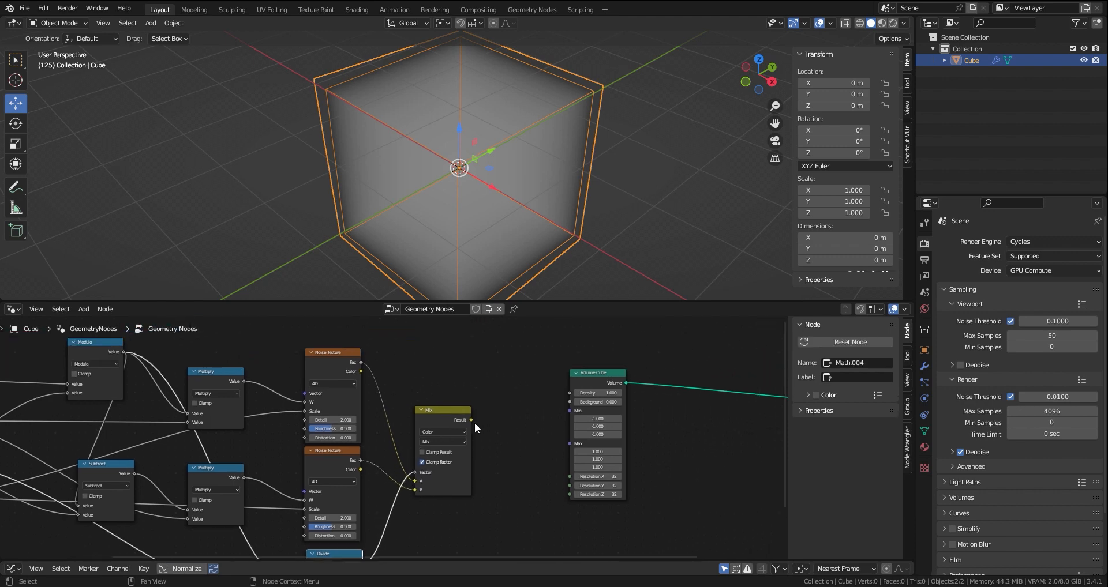
- Connect the Mix result to the Volume Cube's Density input and move the Volume Cube farther from the Mix node
drag(474, 422, 572, 390)
middle_drag(572, 390, 451, 407)
drag(479, 391, 647, 396)
- Insert a ColorRamp node on the link between the Mix node and the Volume Cube
key(shift+a)
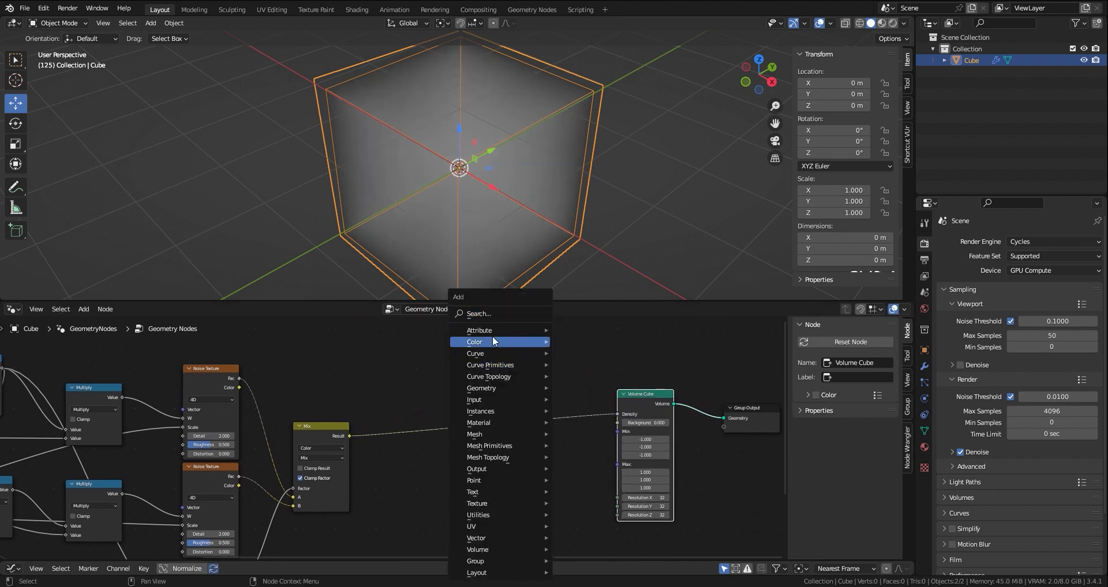
click(478, 313)
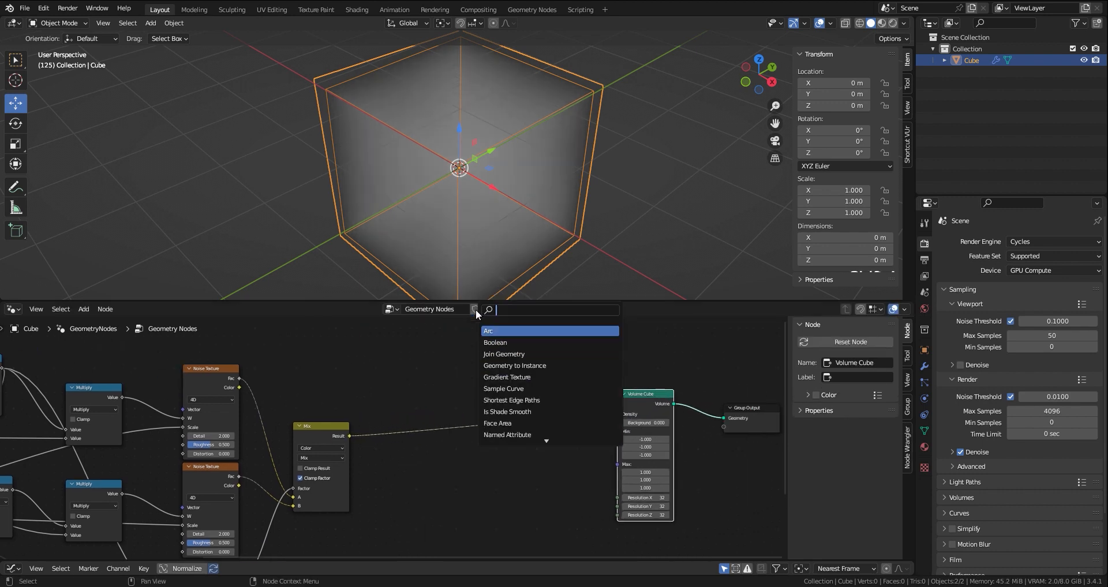
text(ram)
click(499, 344)
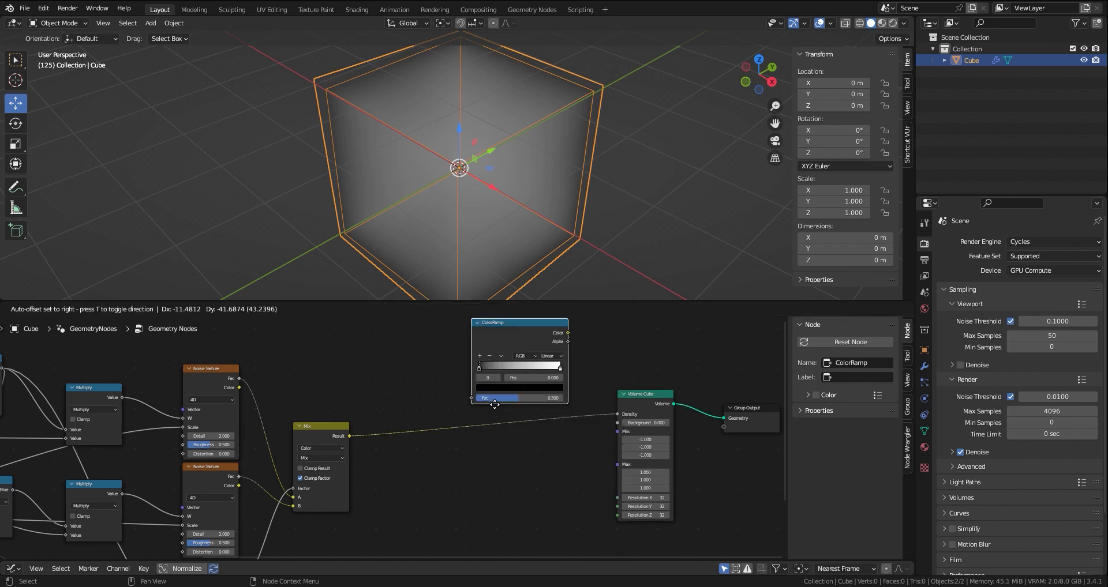
click(452, 489)
- Set the position of the ColorRamp's black stop to 0.5
scroll(451, 467, up, 2)
drag(448, 458, 494, 455)
click(495, 469)
text(.5)
key(Return)
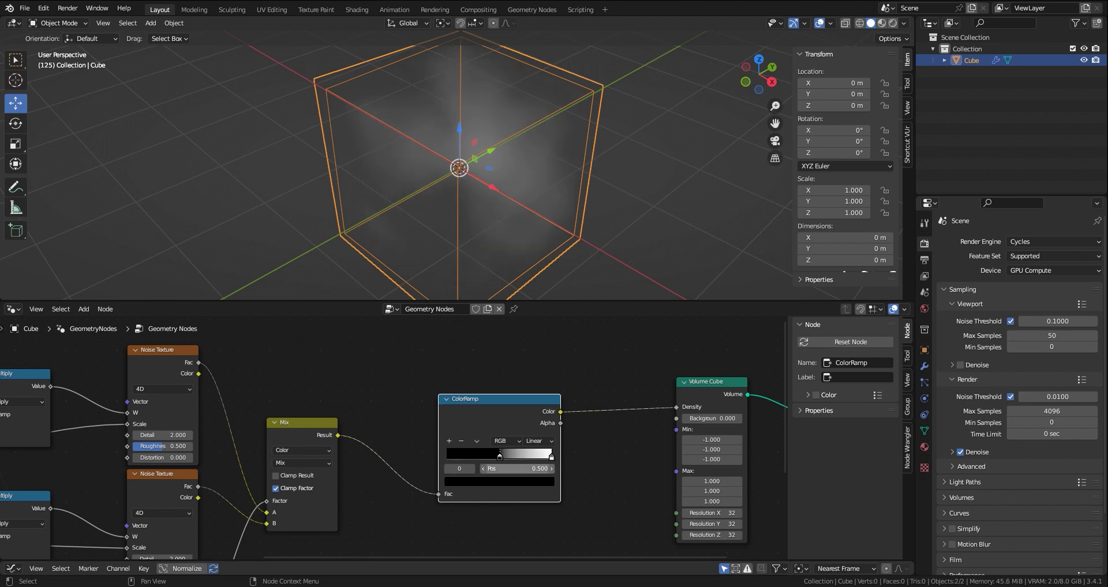
- Move the Group Output away from the Volume Cube and insert a Volume to Mesh node on the link between them
scroll(600, 433, down, 2)
middle_drag(661, 404, 433, 402)
drag(538, 421, 669, 420)
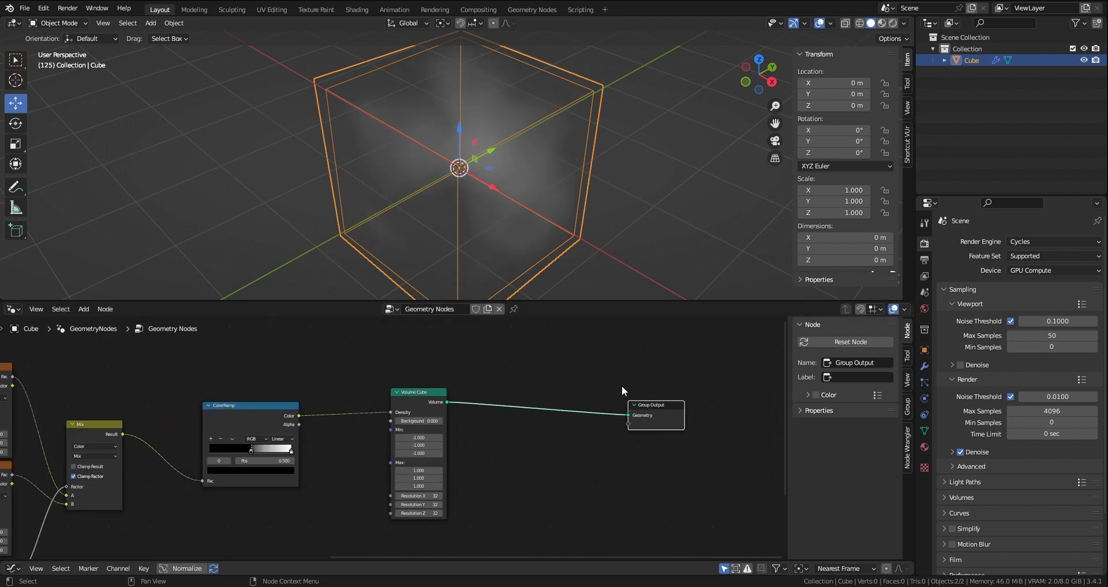
key(shift+a)
click(583, 314)
text(volu)
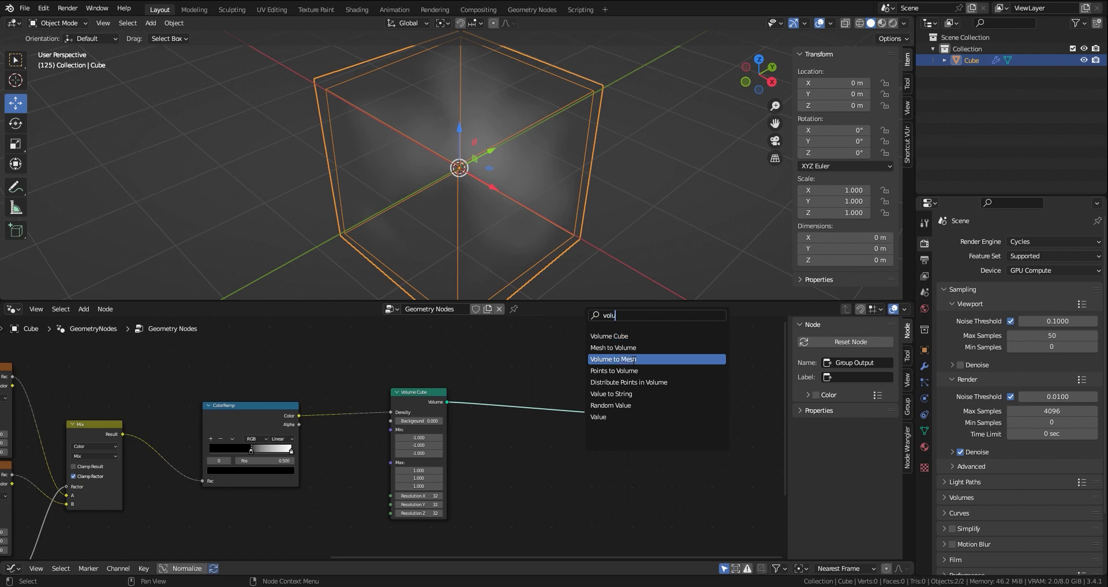
click(635, 359)
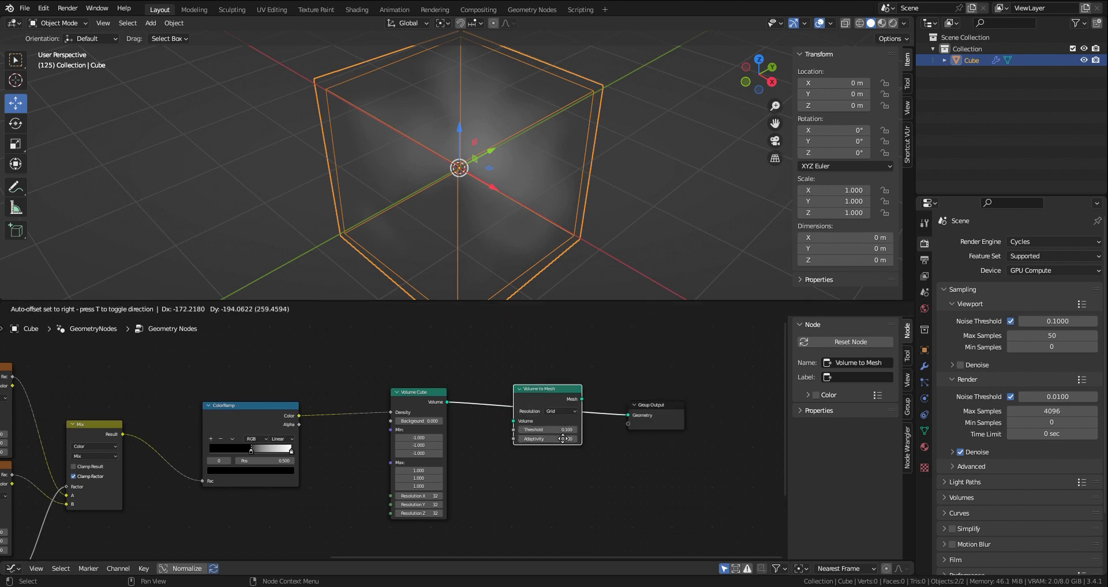
click(547, 408)
- Enlarge the graph editor and play the animation to examine the generated mesh
scroll(578, 427, up, 1)
middle_drag(479, 173, 508, 191)
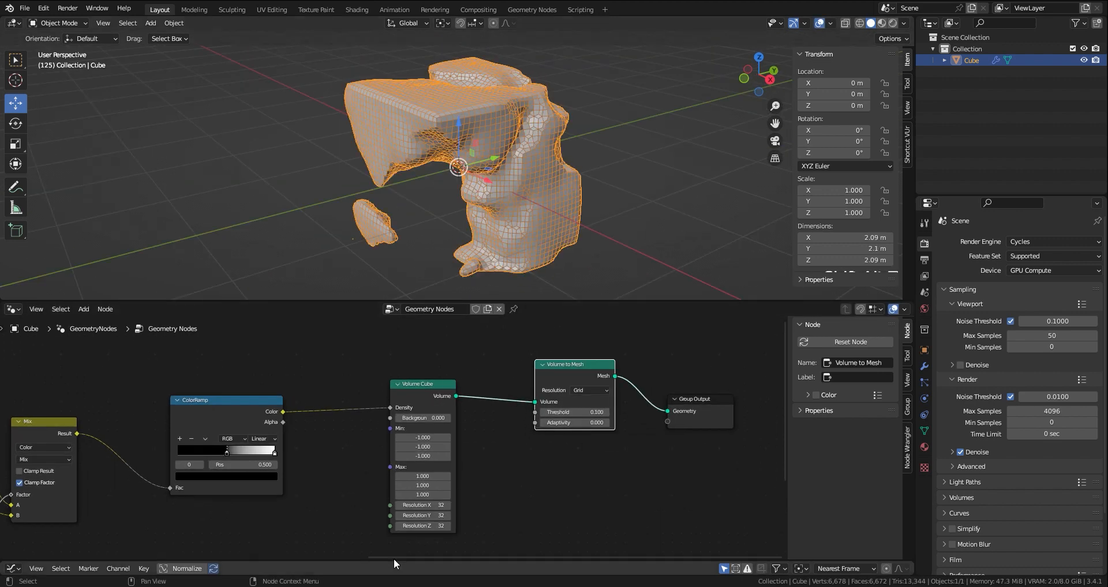
drag(402, 559, 415, 484)
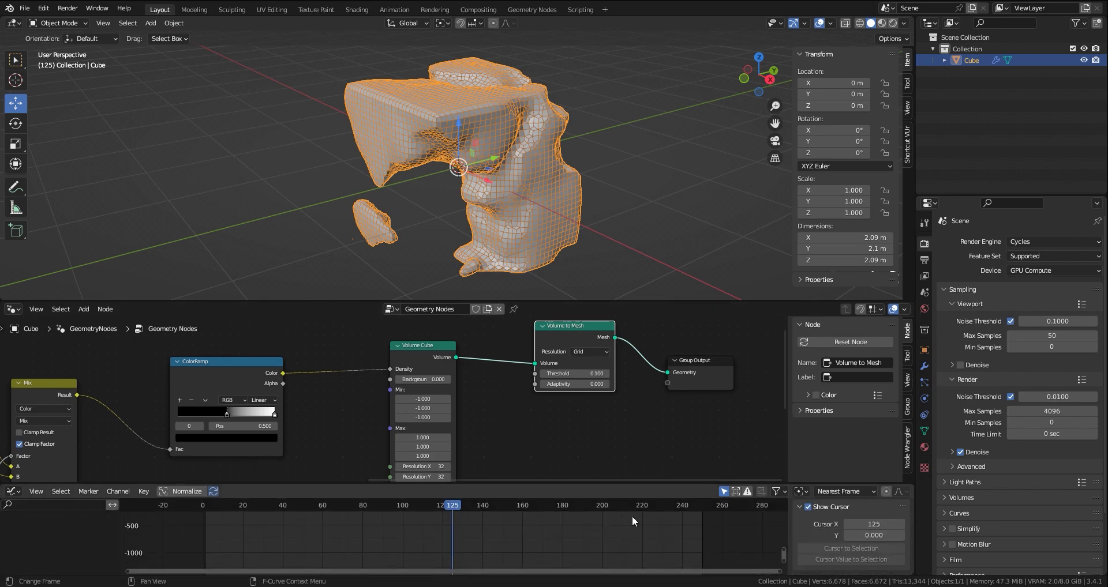
key(space)
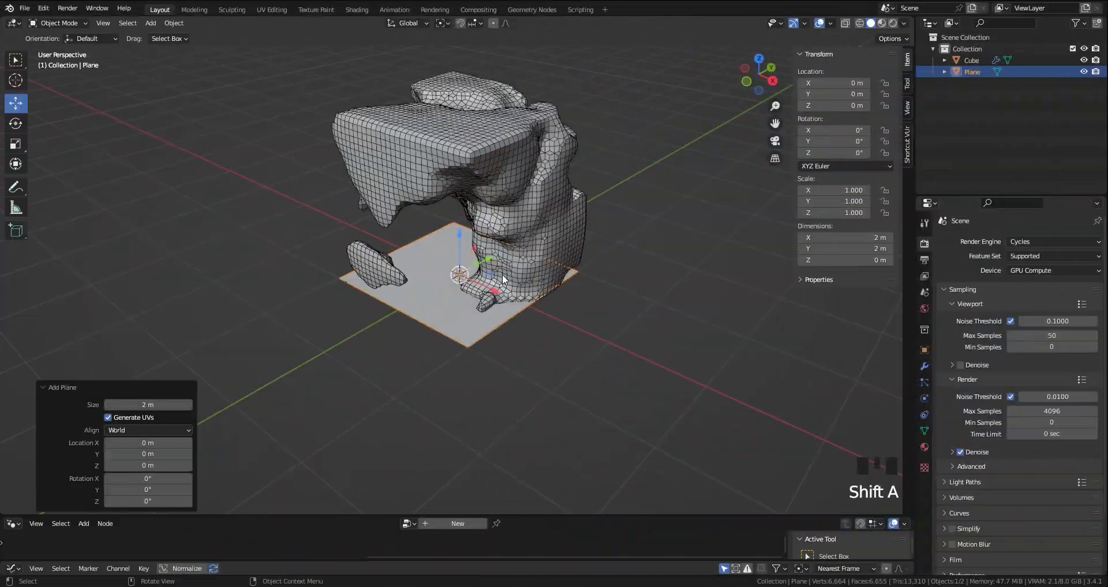
- Add a Subdivision Surface modifier to the plane and set its type to Simple
scroll(462, 231, up, 2)
middle_drag(519, 289, 554, 277)
click(924, 223)
click(1058, 242)
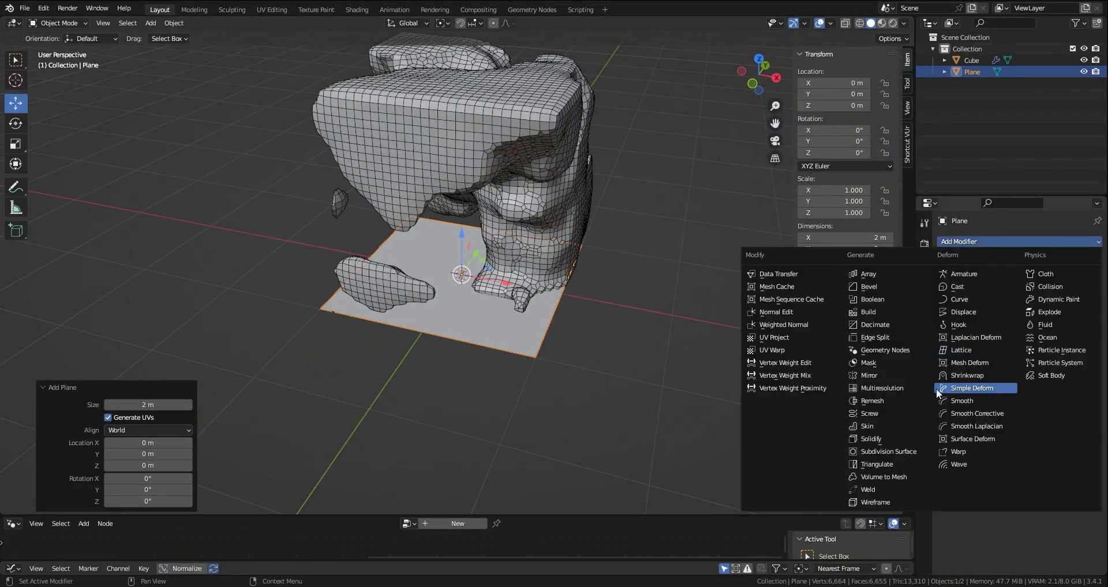
click(869, 452)
click(1088, 281)
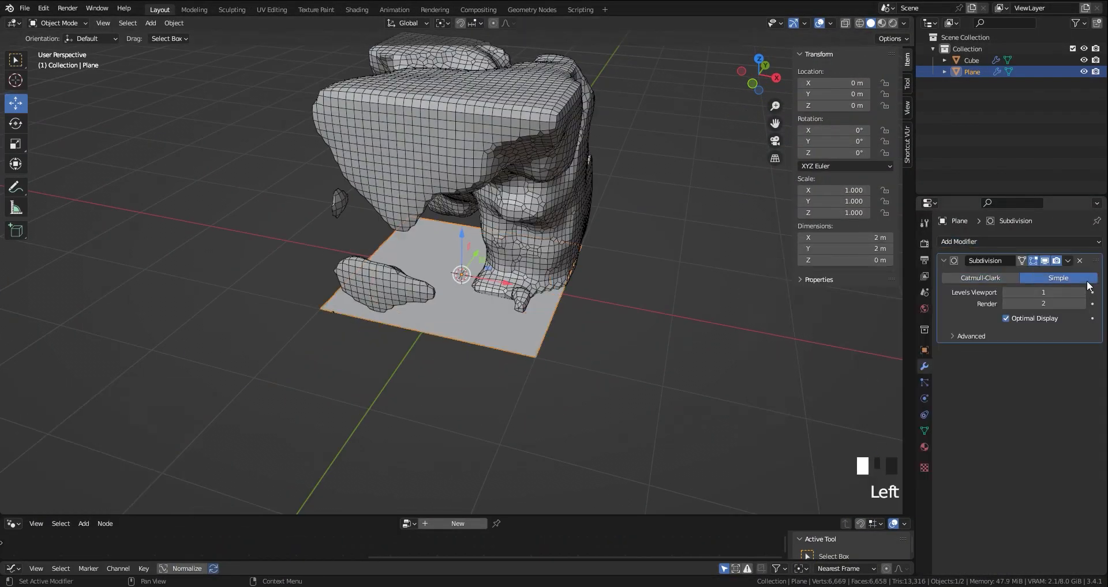
- Turn off Optimal Display in the plane's Subdivision modifier and set its viewport levels to 6
click(1082, 293)
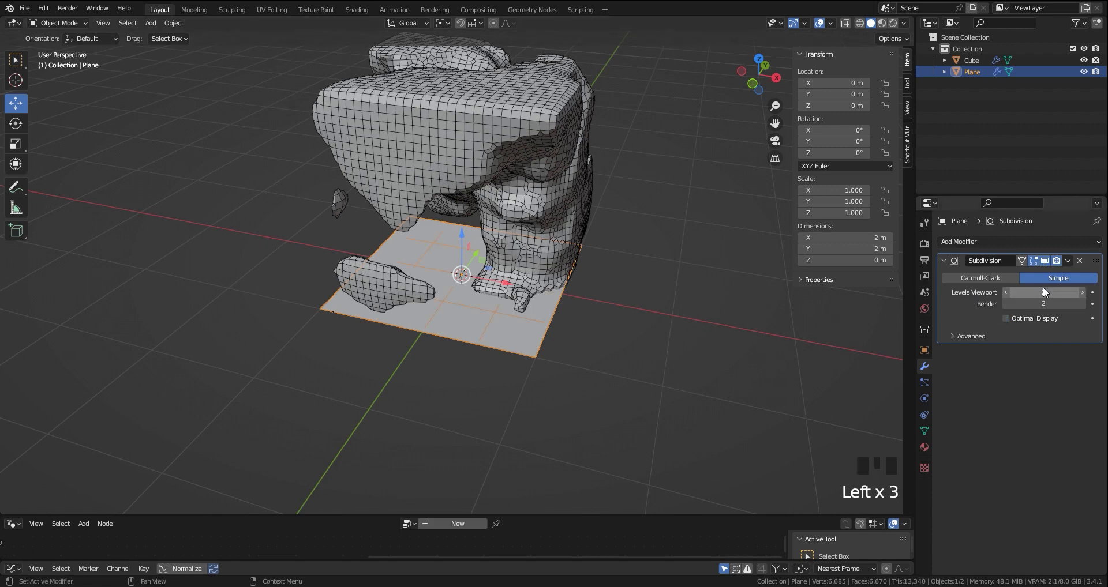
click(1082, 293)
click(1083, 294)
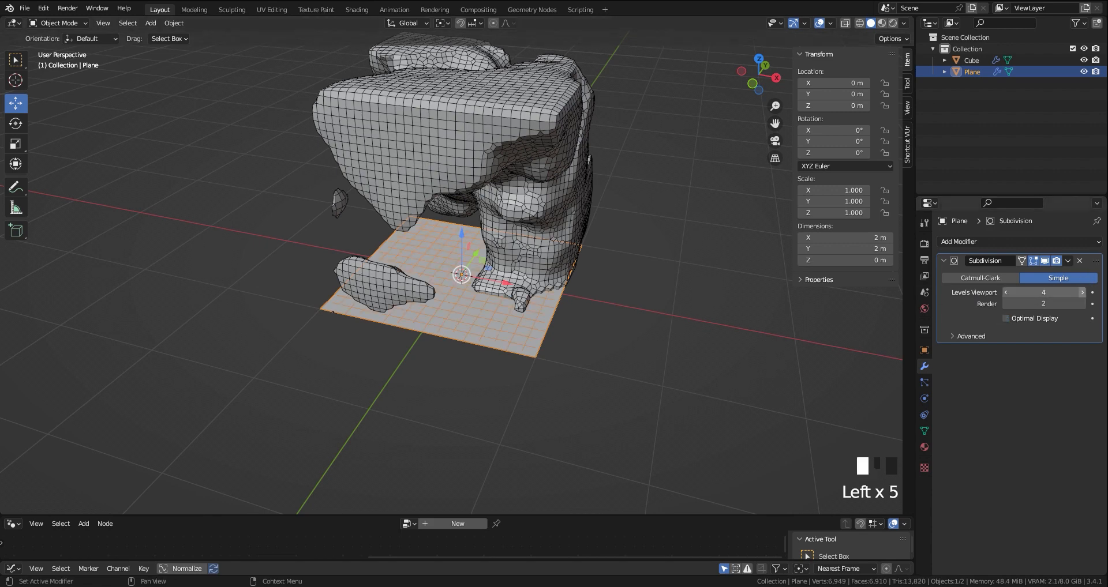
click(1084, 293)
click(1083, 294)
click(1082, 293)
- Set the render levels of the plane's Subdivision modifier to 6
middle_drag(715, 323, 710, 307)
shift+middle_drag(710, 307, 728, 329)
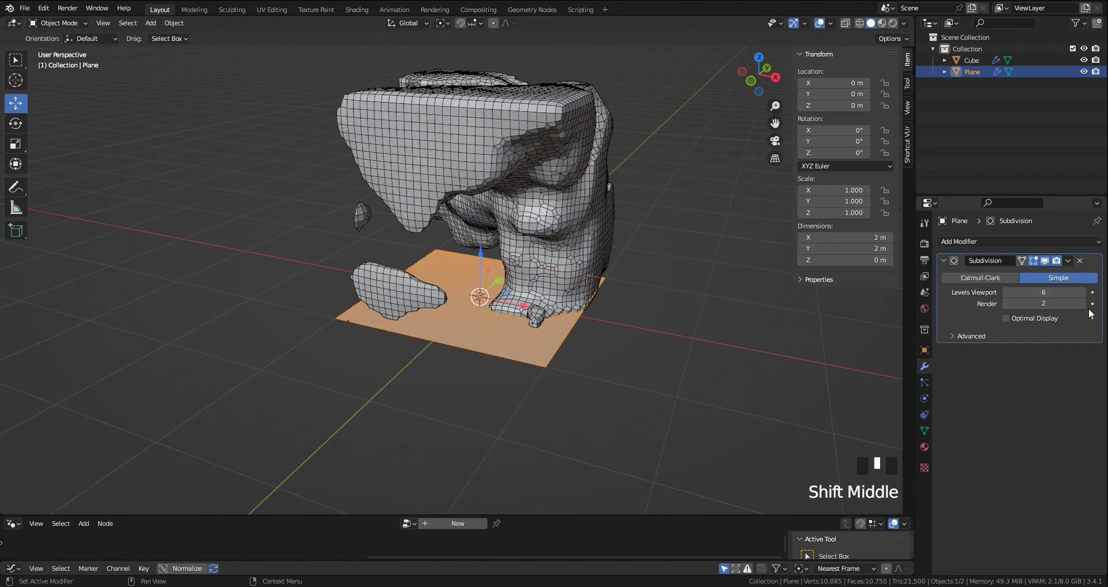
click(1083, 304)
click(1083, 304)
click(1083, 305)
click(1083, 304)
click(1083, 304)
- Add a second Subdivision Surface modifier to the plane and set its viewport levels to 2
click(1002, 241)
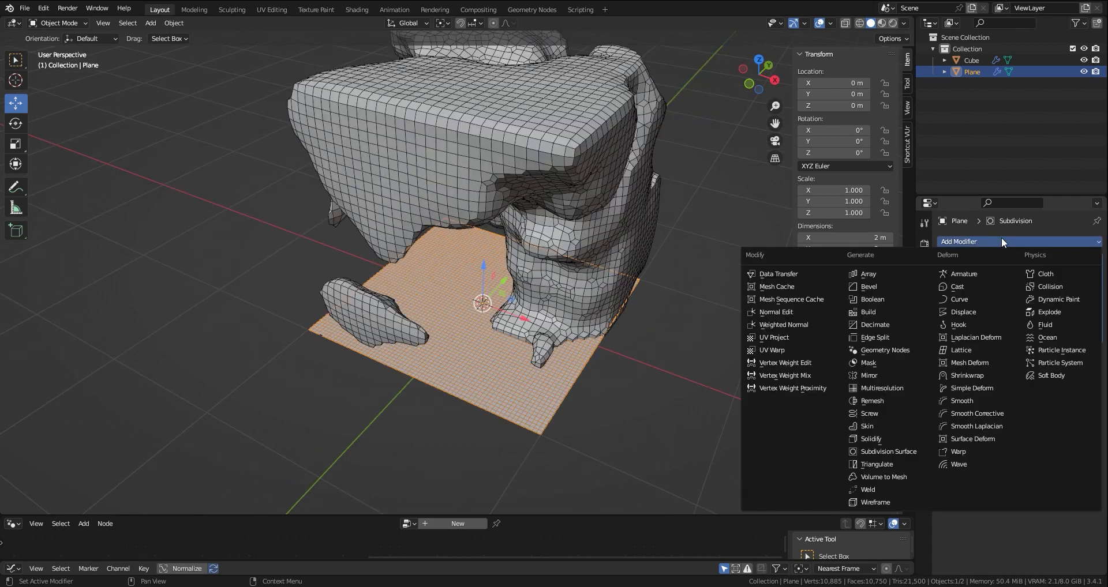
click(903, 453)
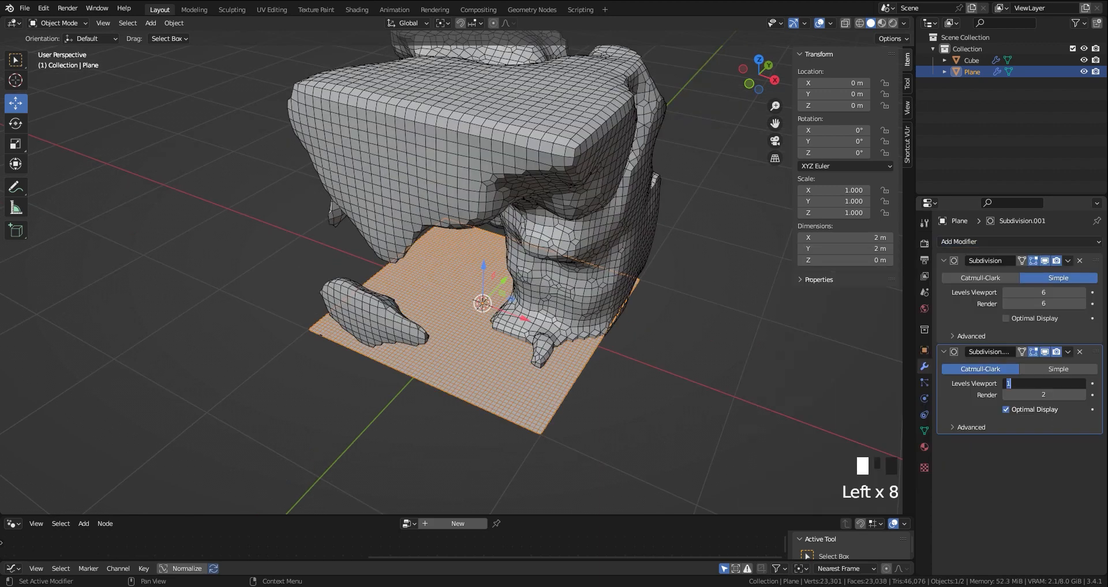
key(Return)
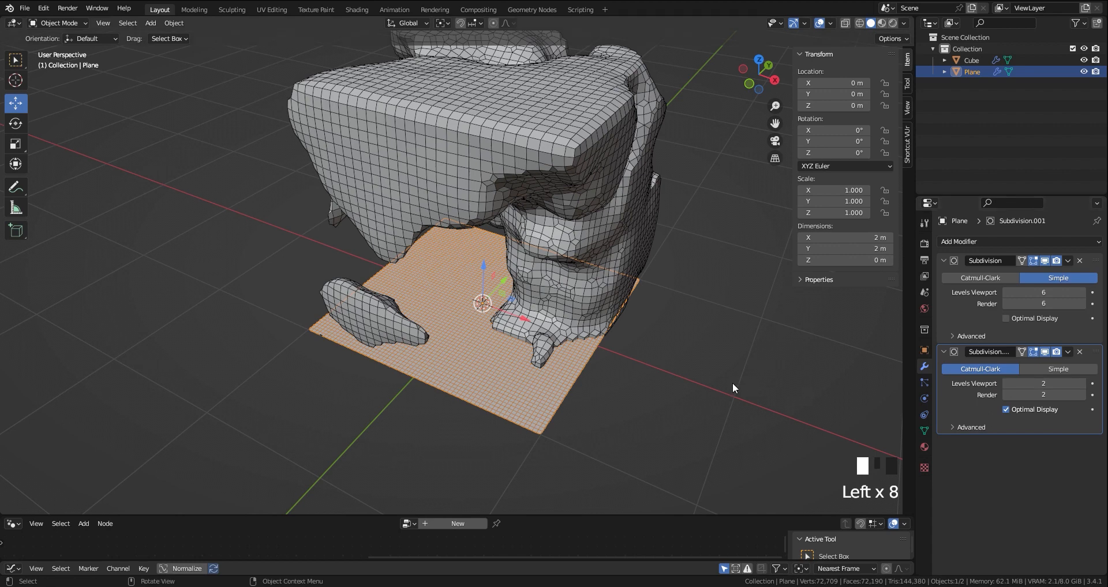
- Toggle the second Subdivision modifier's Optimal Display off and on, enable it on the first modifier, and collapse both
click(1020, 411)
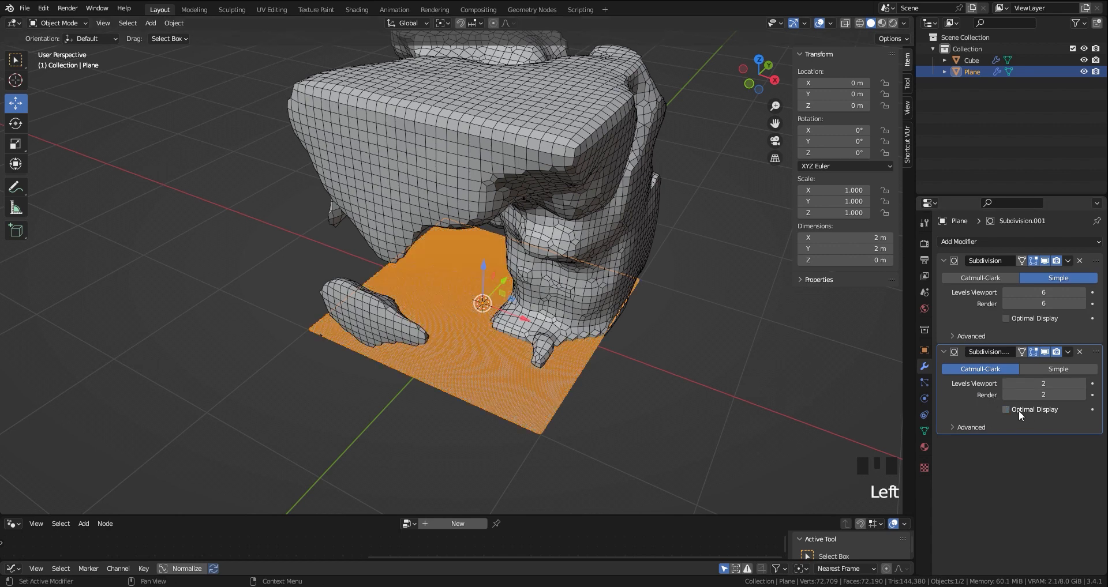
click(1020, 410)
click(1030, 319)
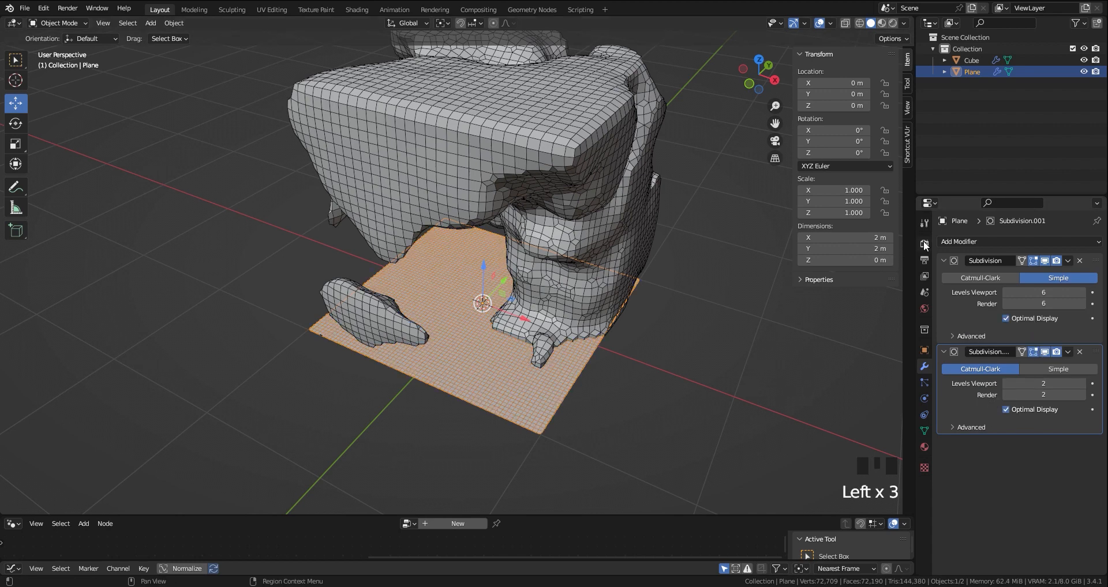
click(945, 260)
click(944, 276)
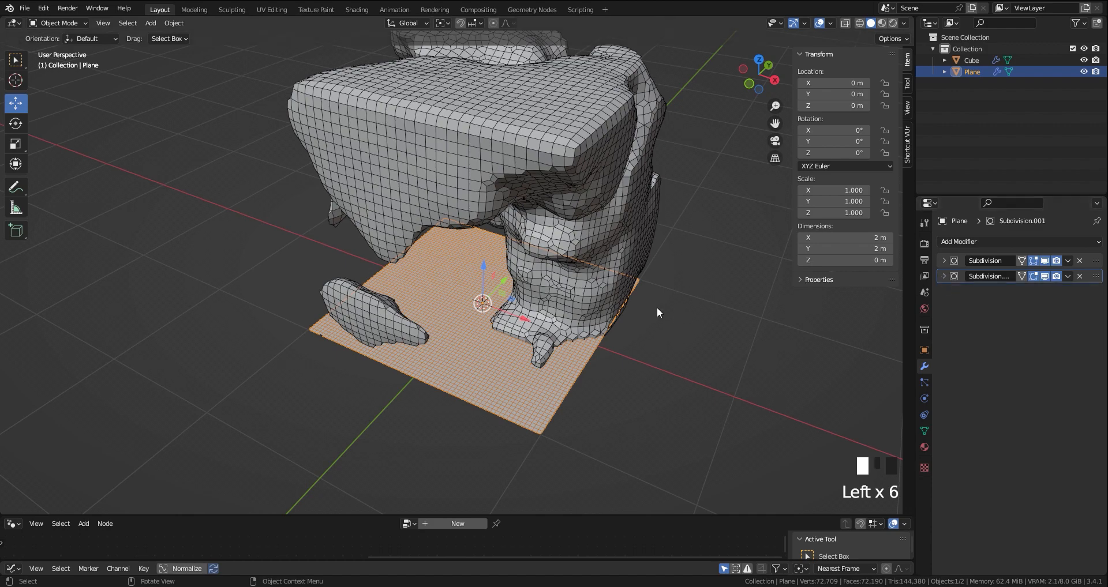
- Add an Array modifier to the plane and turn off its Relative Offset
key(shift+alt+z)
key(shift+alt+z)
shift+middle_drag(559, 313, 579, 311)
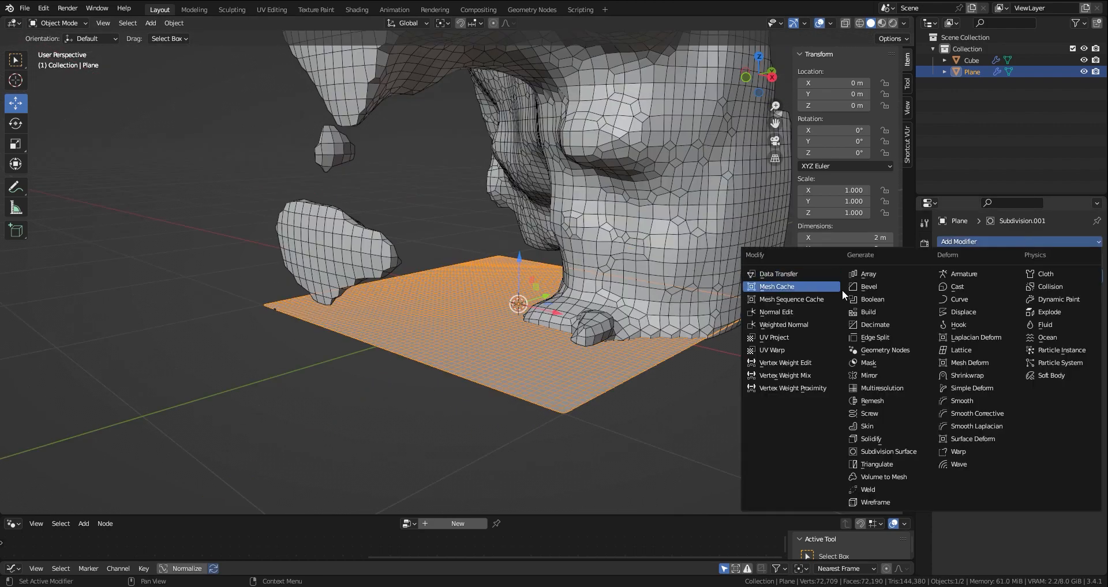
click(868, 274)
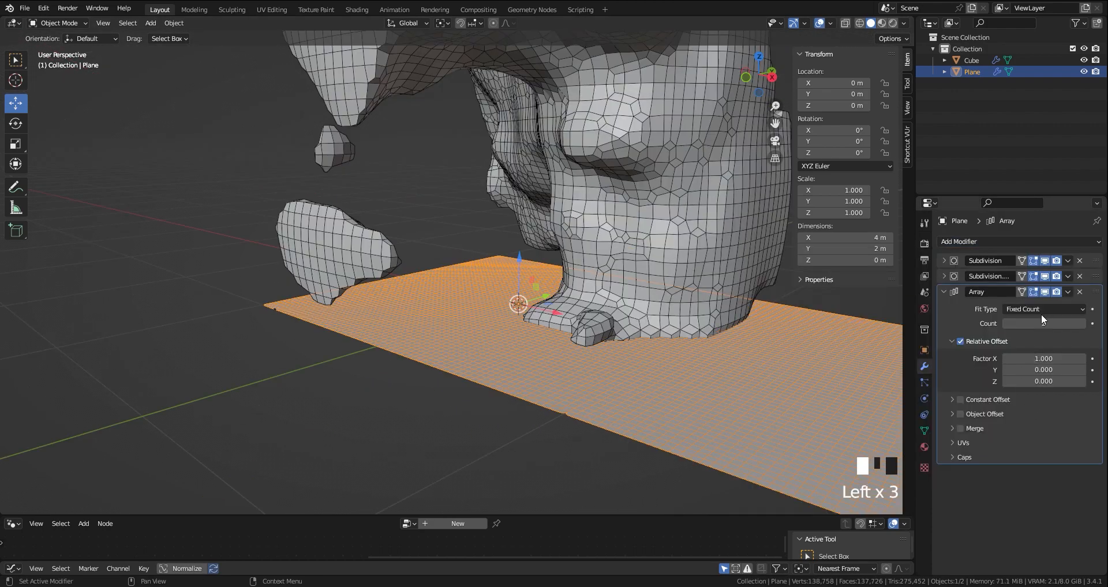
click(959, 343)
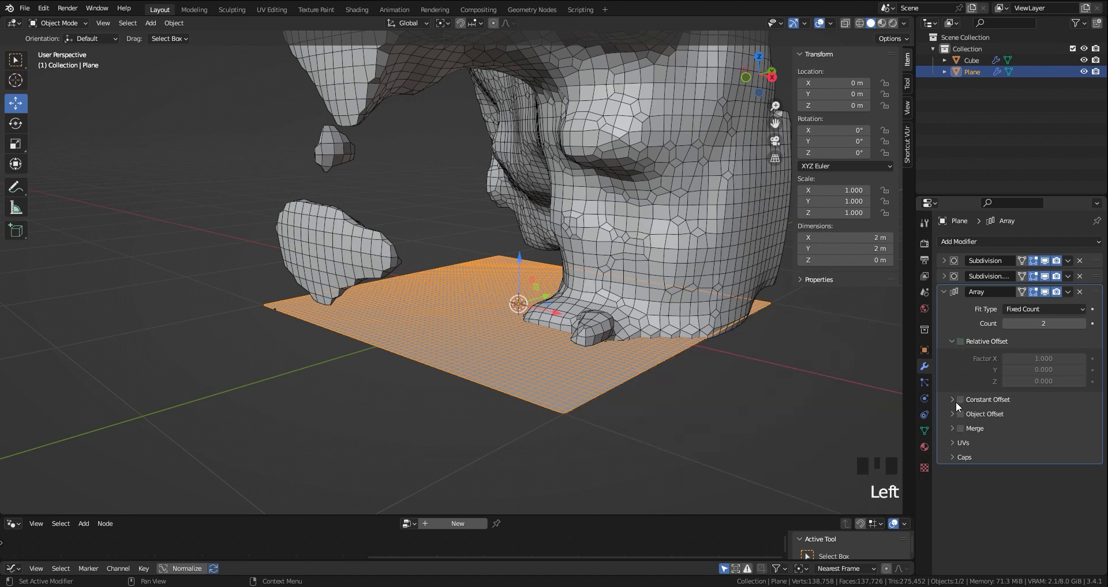
- Enable Constant Offset on the plane's Array modifier with distances of 0 m in X and 0.12 m in Z
click(960, 400)
click(952, 400)
click(1028, 417)
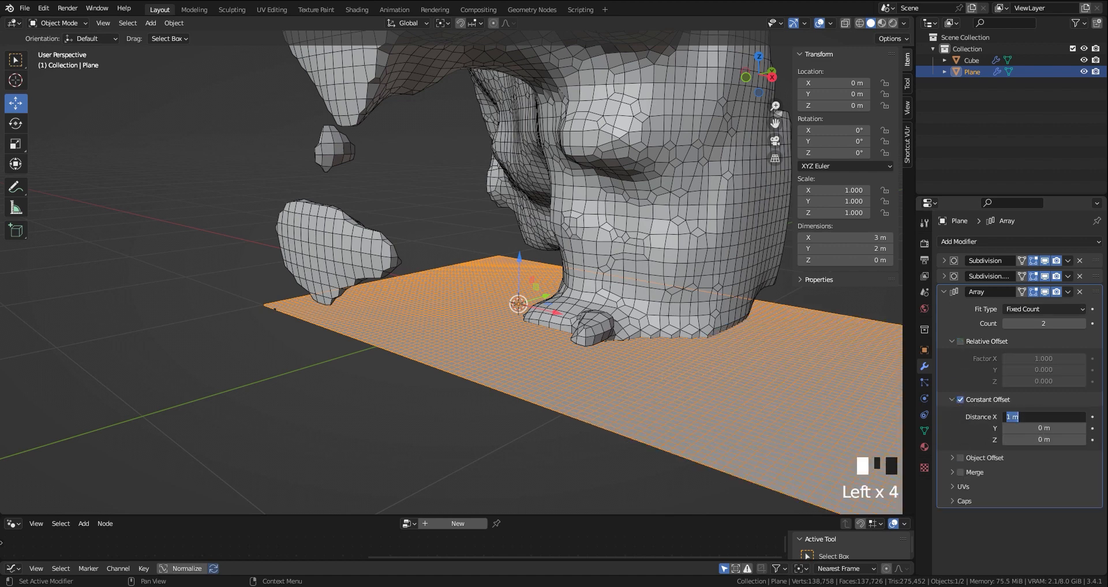
text(0)
key(Tab)
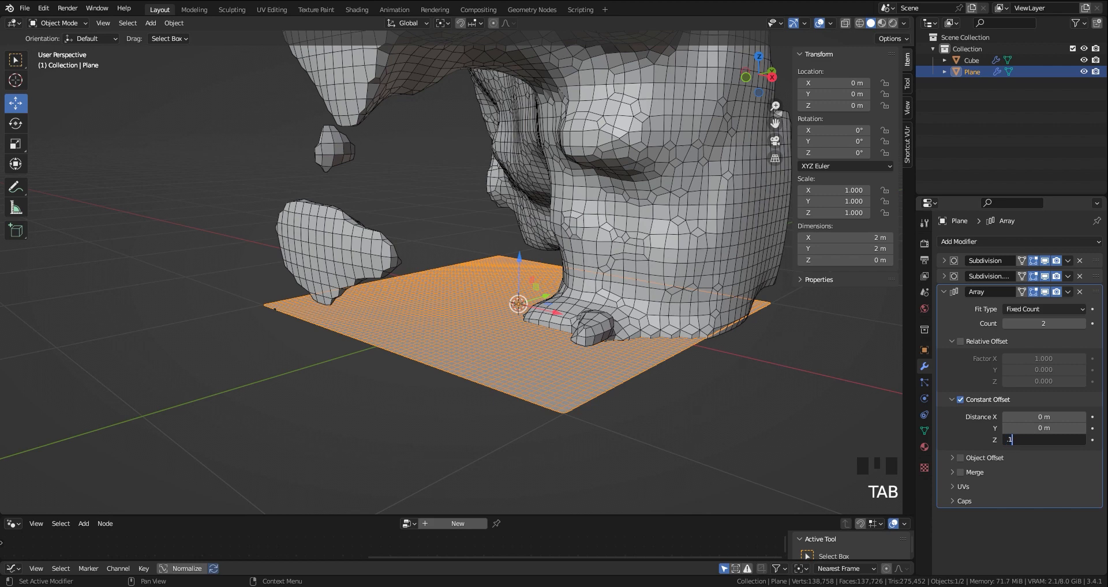
key(Return)
- Raise the count of the plane's Array modifier to 17
click(1081, 324)
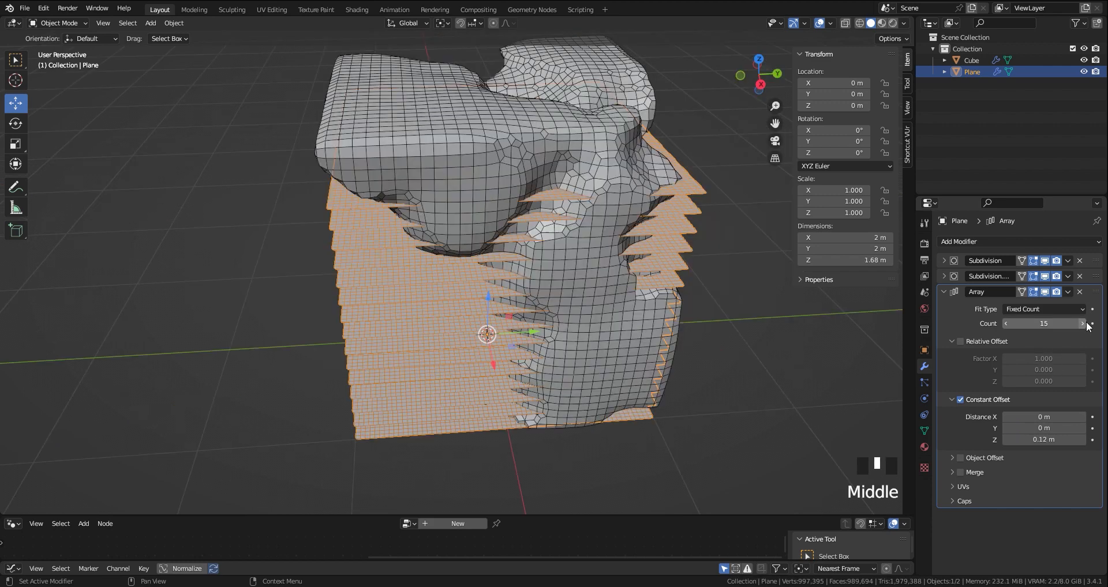
click(1087, 324)
click(1086, 324)
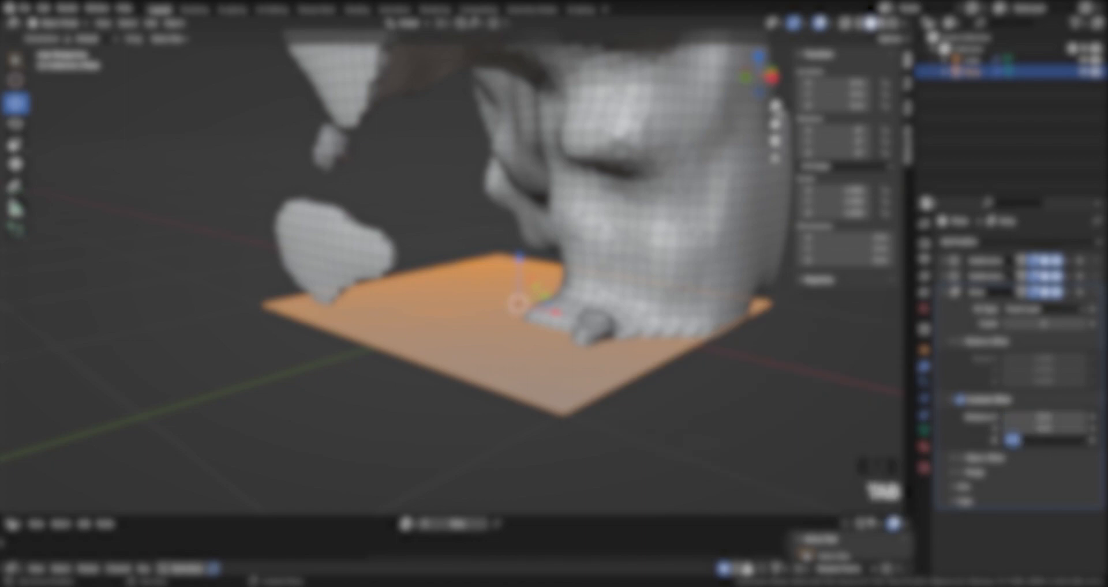
- Set the count of the plane's Array modifier to 20
key(Return)
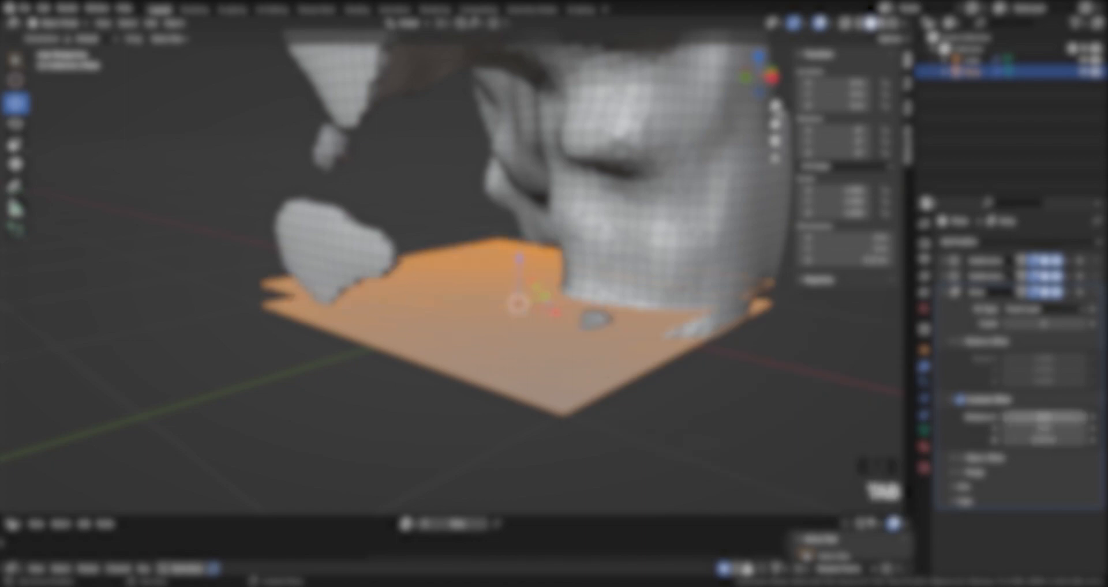
click(1040, 327)
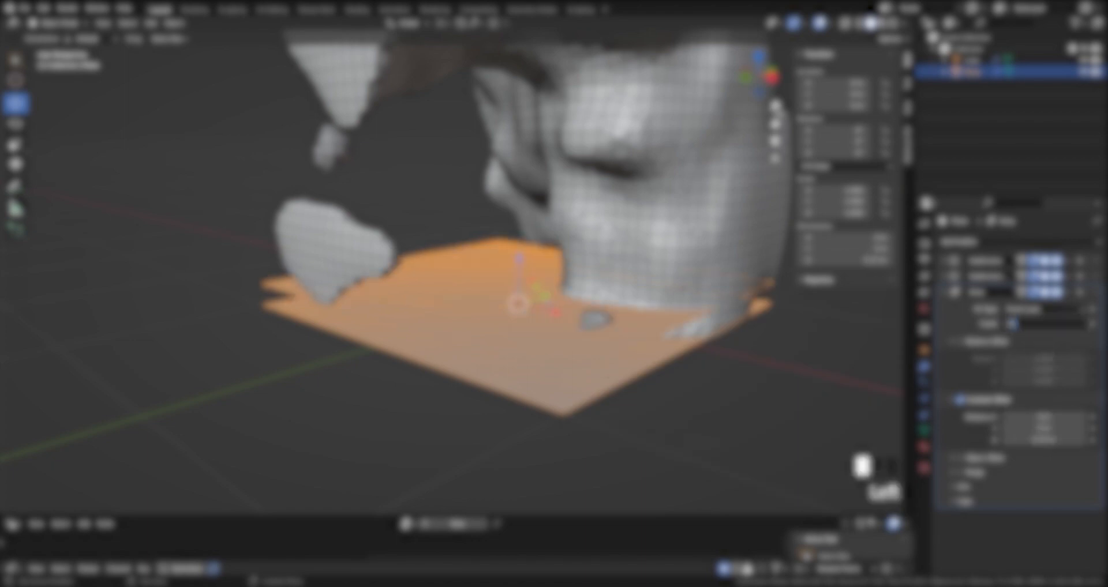
text(20)
key(Return)
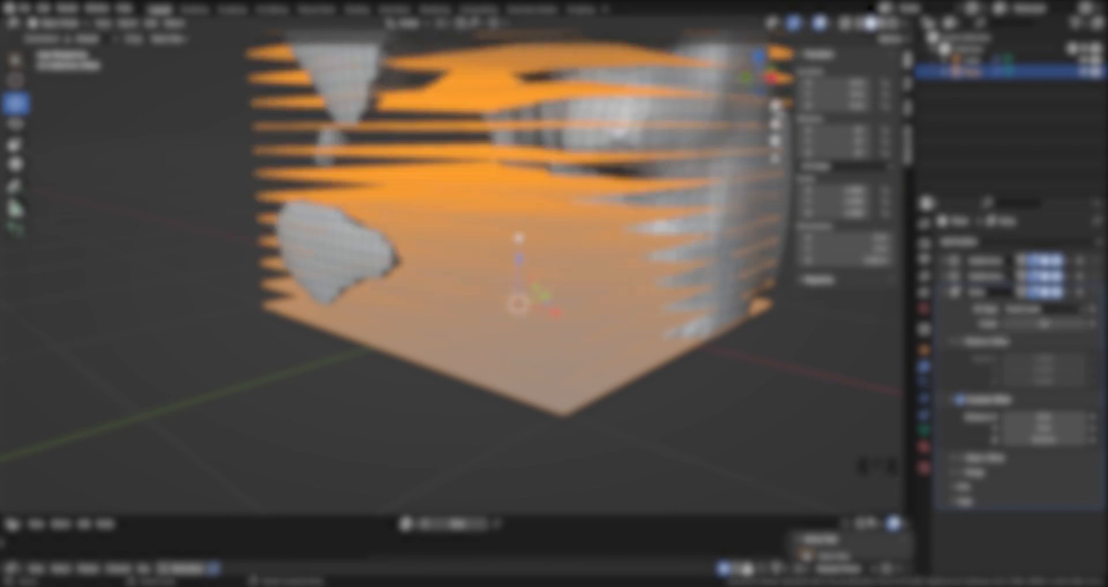
- Adjust the Array count to 17 so the stacked planes cover the full height of the noise mesh
middle_drag(519, 219, 563, 194)
key(shift+alt+z)
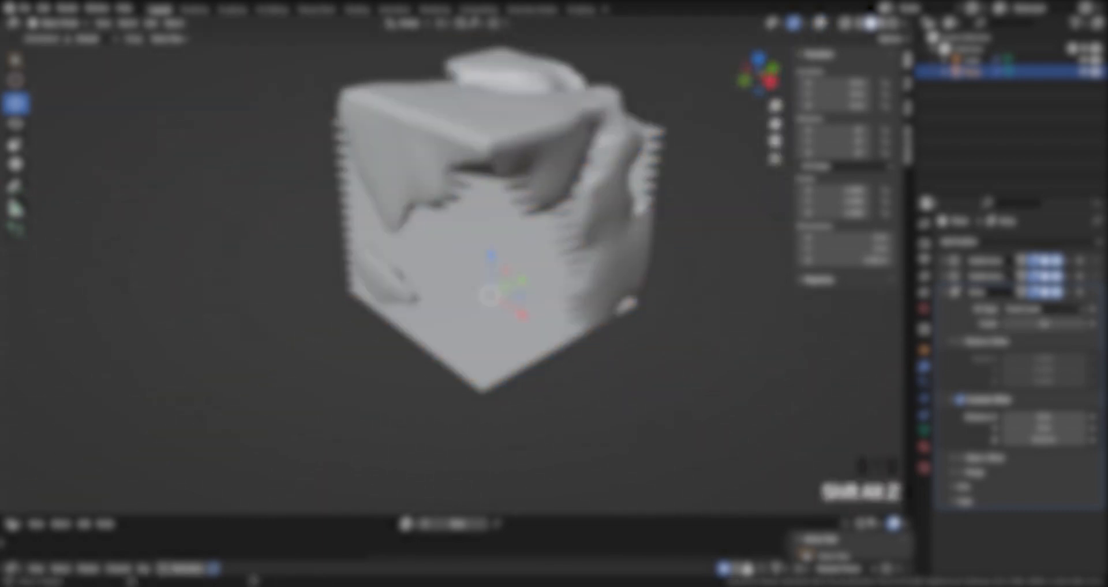
middle_drag(248, 254, 323, 219)
key(shift+alt+z)
scroll(264, 242, up, 2)
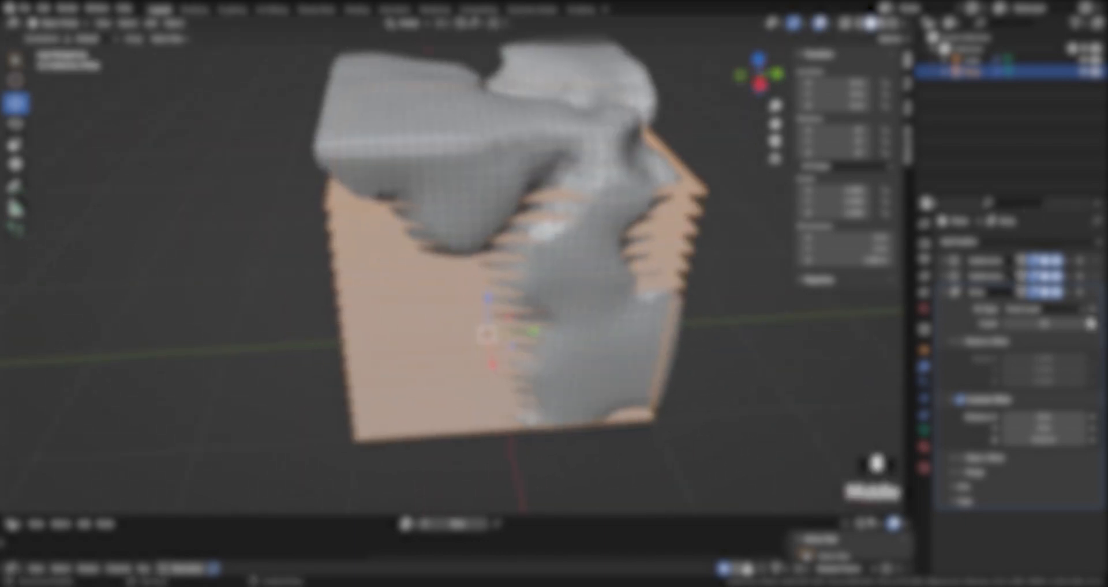
click(1044, 325)
click(1044, 325)
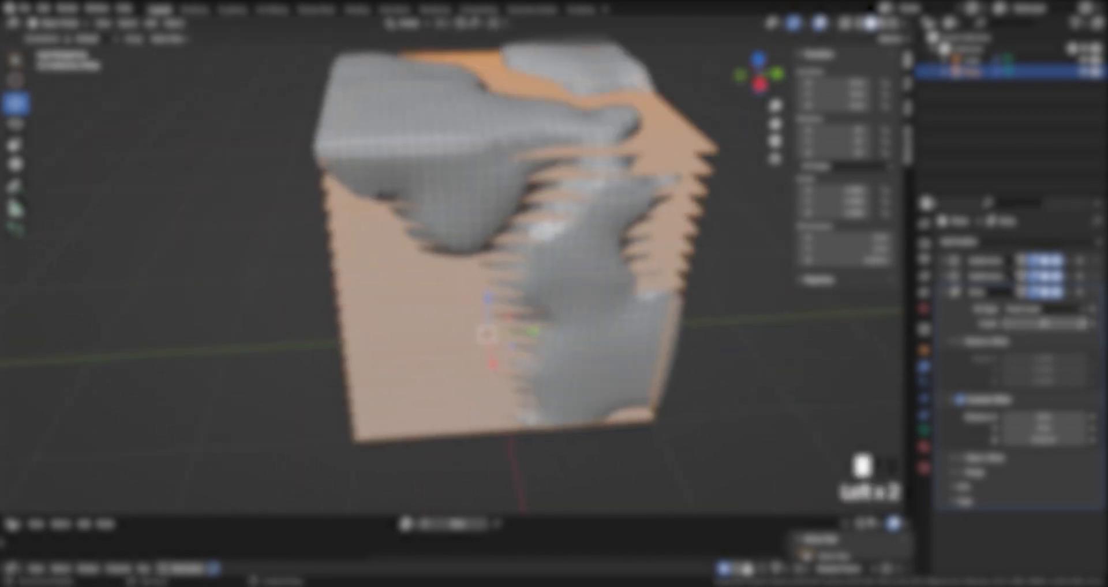
middle_drag(635, 347, 485, 312)
key(shift+alt+z)
key(shift+alt+z)
scroll(580, 250, up, 3)
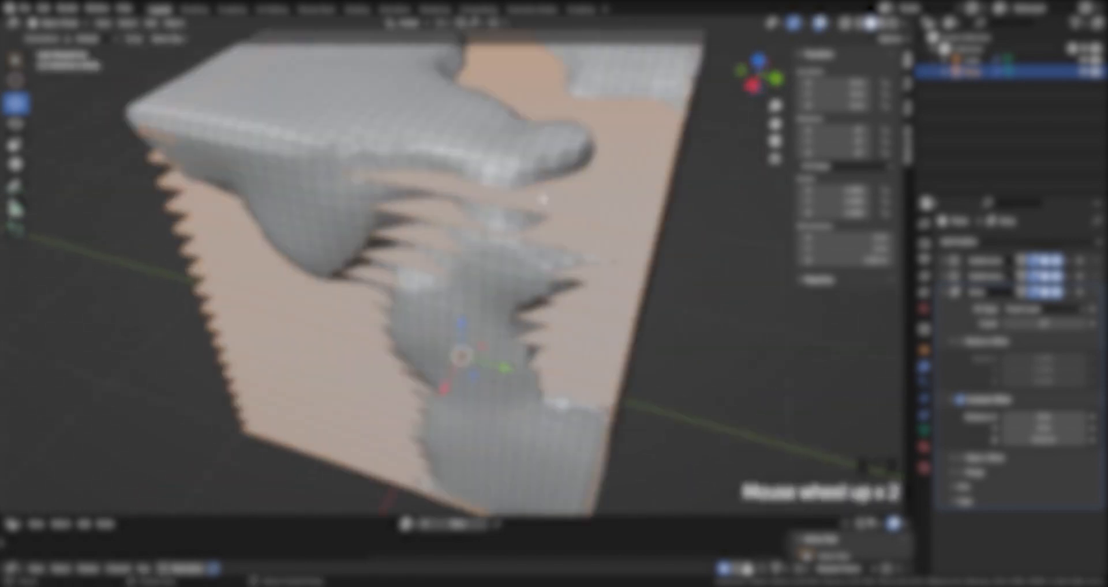
shift+middle_drag(580, 251, 573, 233)
scroll(573, 233, down, 1)
- Add a vertex group to the plane and clear its default name
click(924, 432)
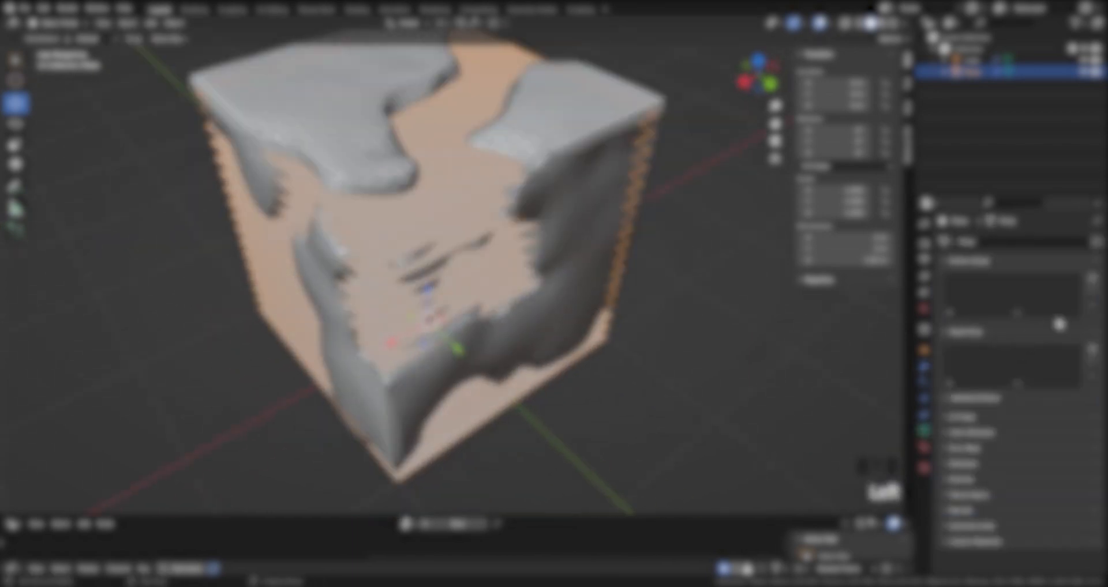
click(1049, 306)
click(1015, 316)
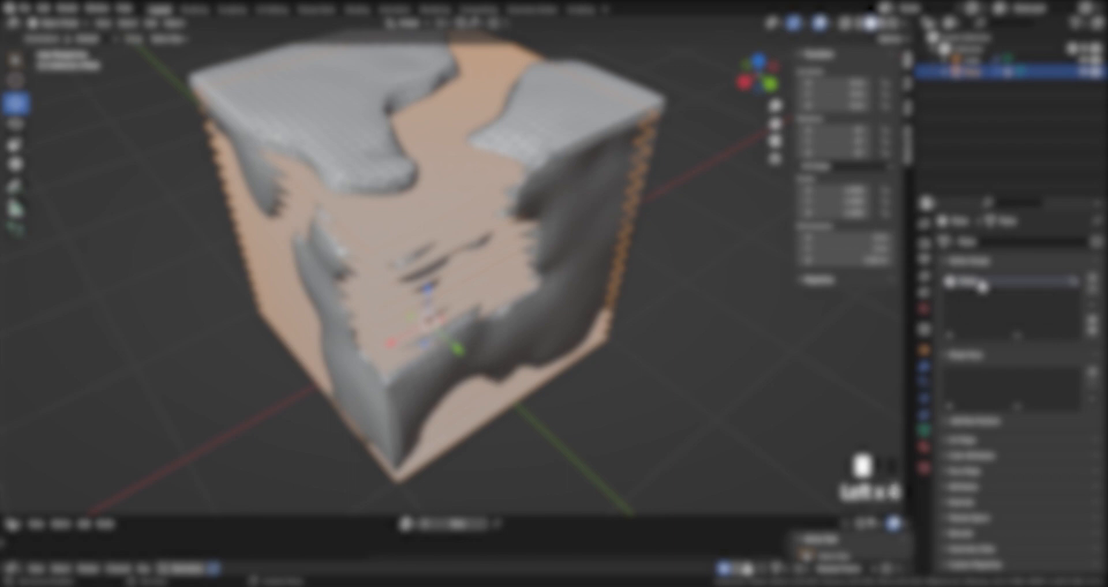
click(979, 286)
click(1007, 299)
click(981, 286)
click(981, 286)
click(981, 286)
click(981, 283)
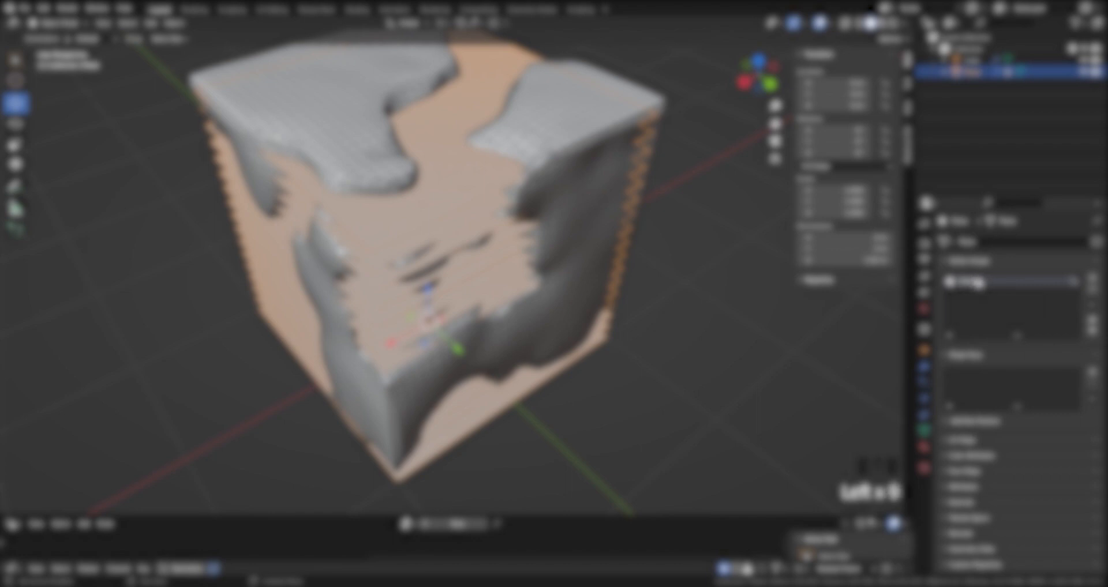
click(974, 284)
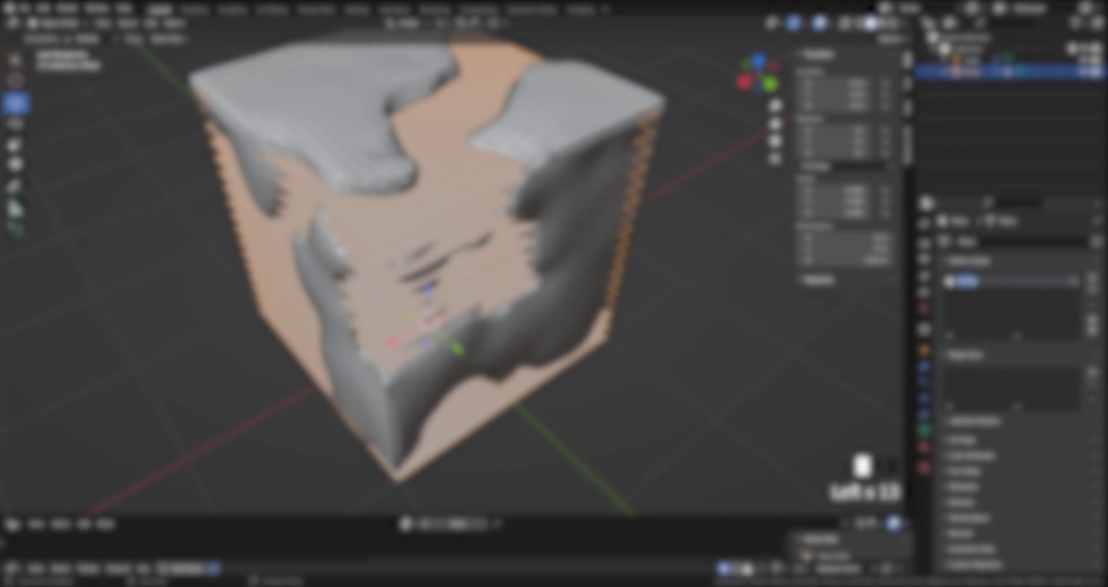
key(BackSpace)
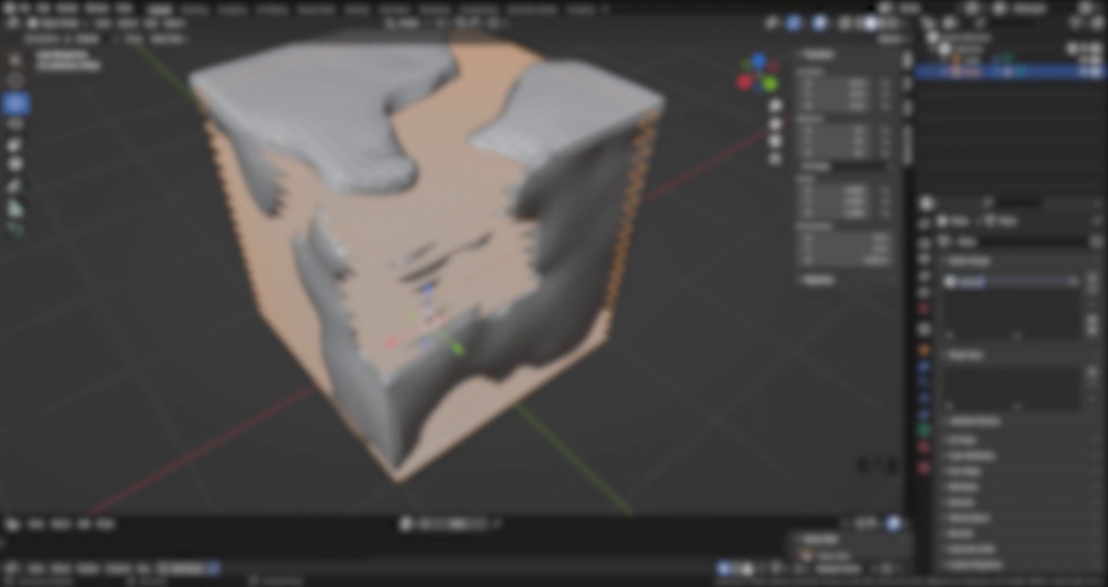
key(BackSpace)
key(BackSpace)
- Add a vertex group named Mask to the plane, then deselect everything
click(924, 433)
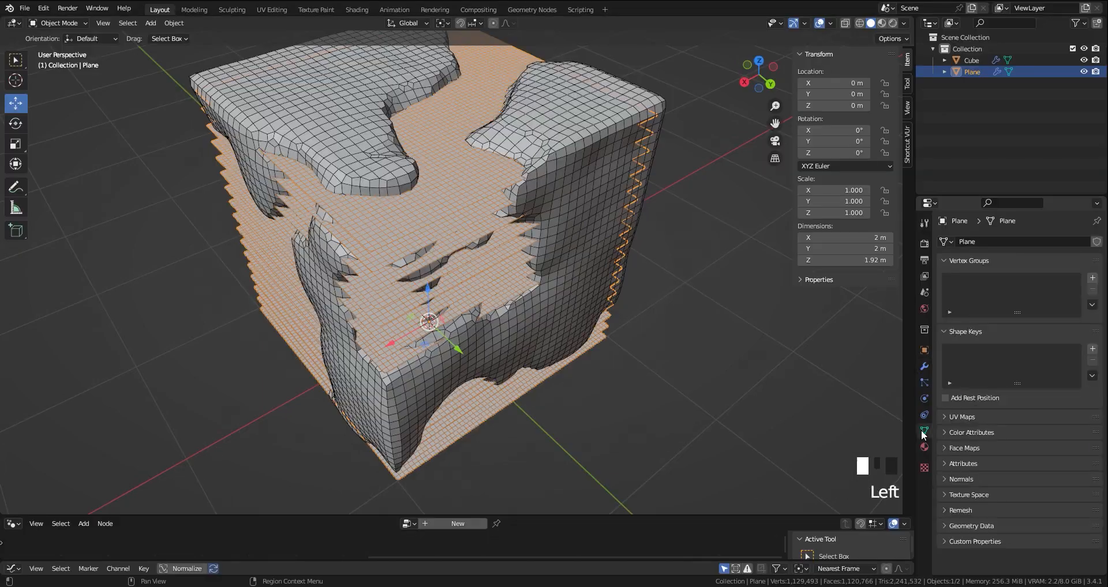
click(1092, 279)
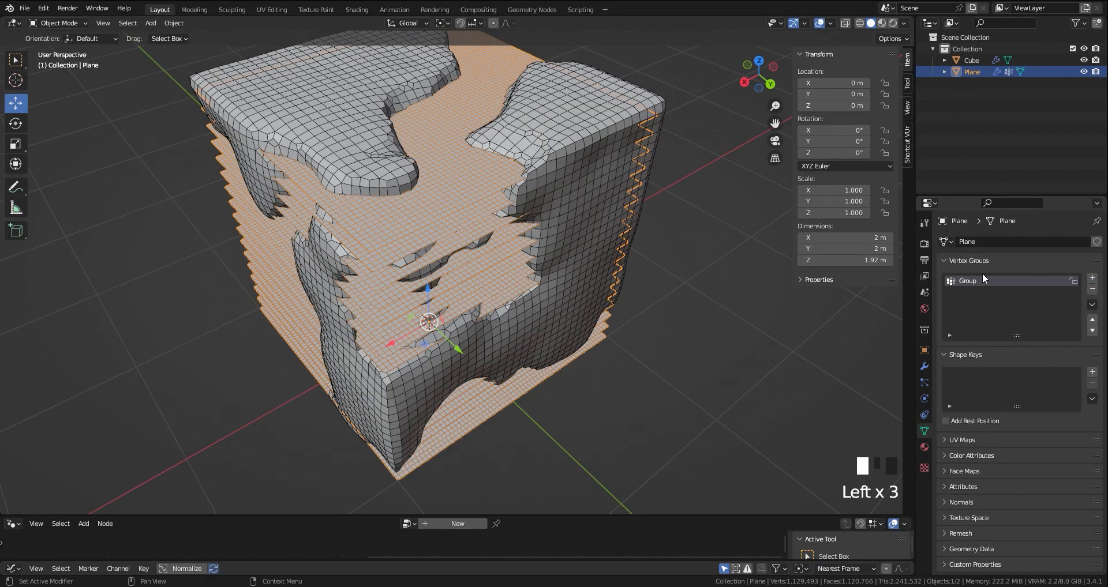
double_click(980, 280)
key(BackSpace)
key(BackSpace)
key(BackSpace)
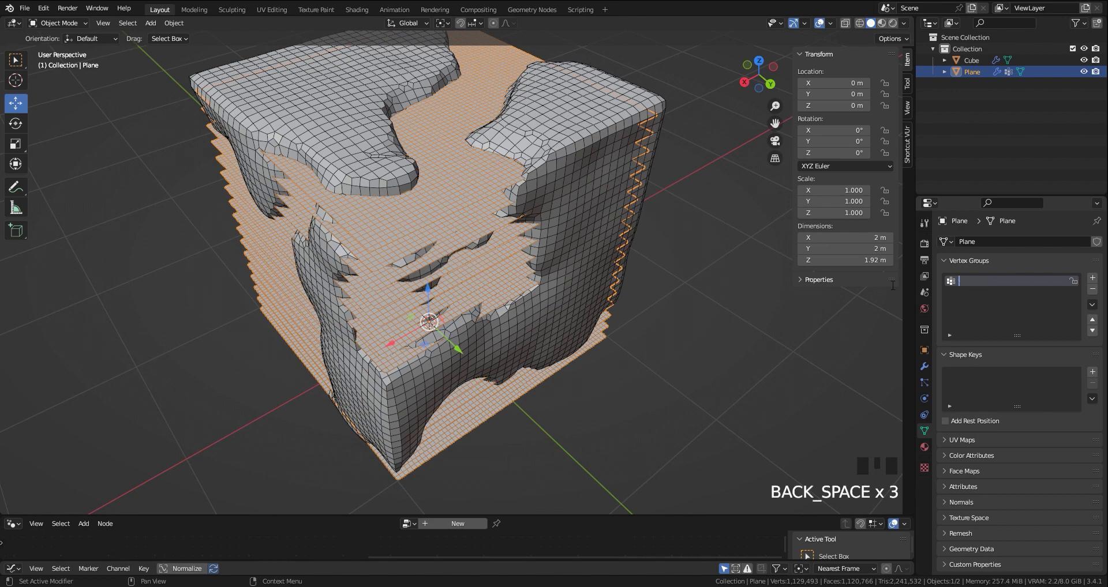
text(Mask)
middle_drag(757, 339, 763, 385)
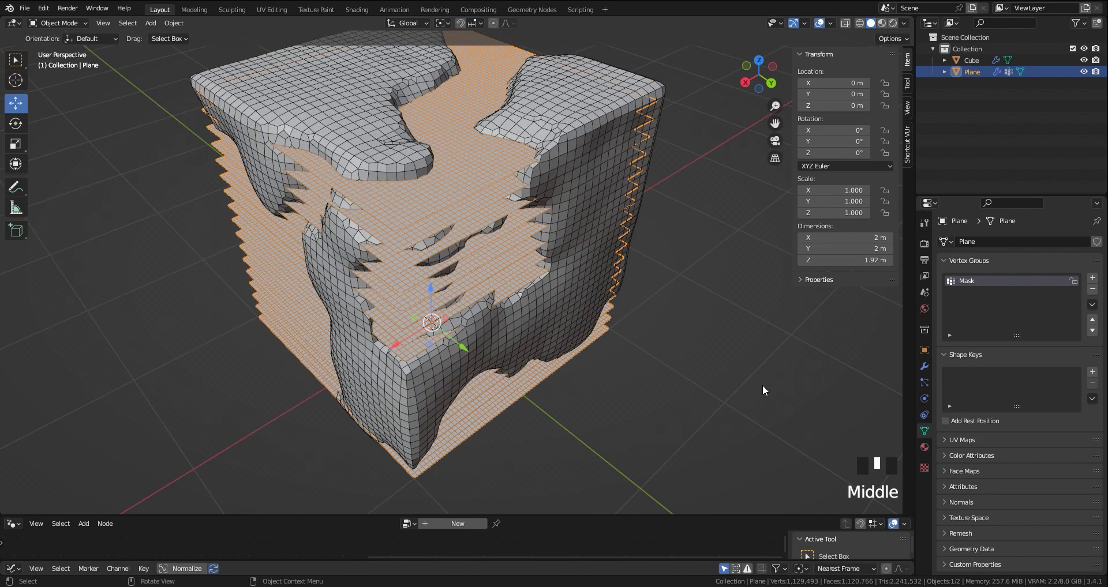
click(742, 378)
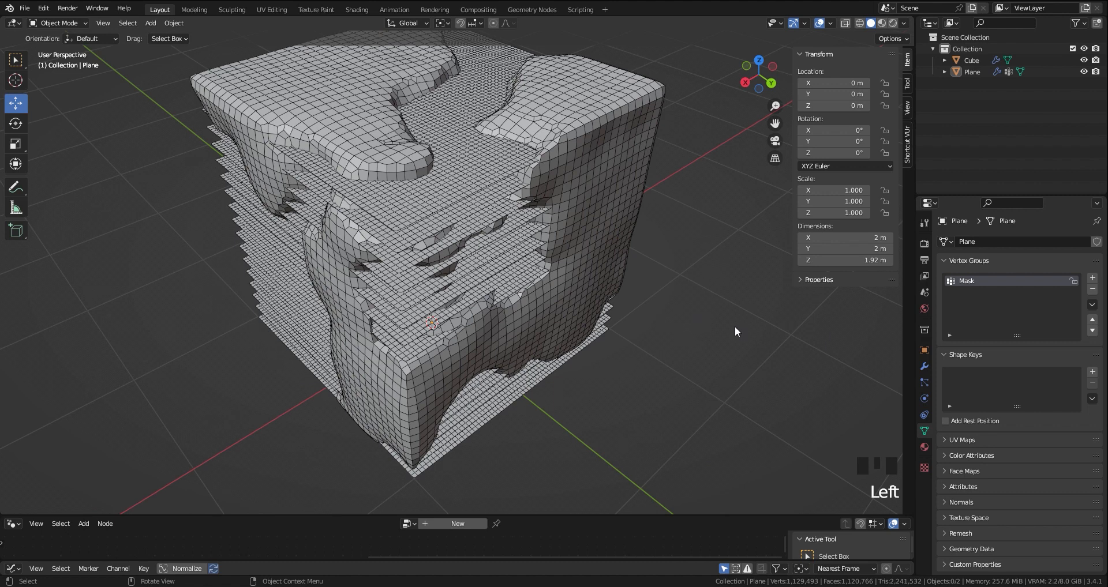
- Enable Dynamic Paint physics on the plane with the type Canvas and add the canvas
click(924, 398)
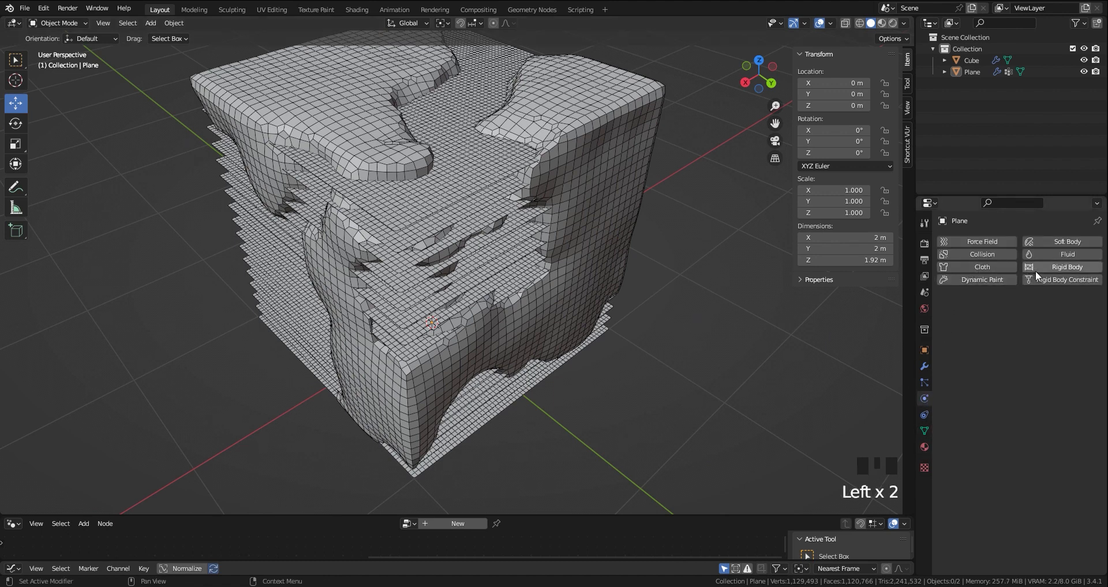
click(977, 278)
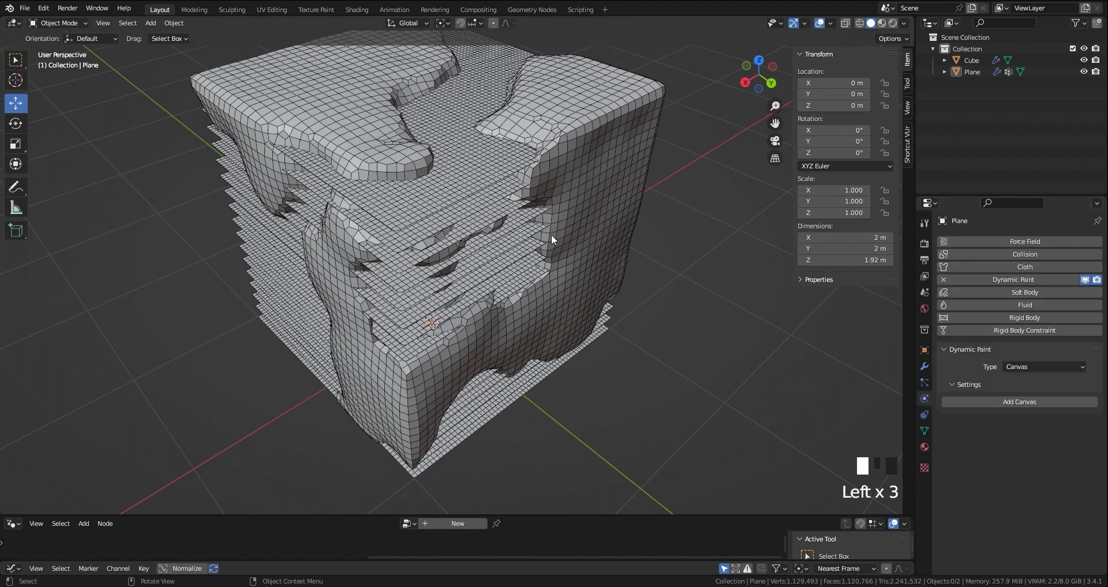
click(460, 195)
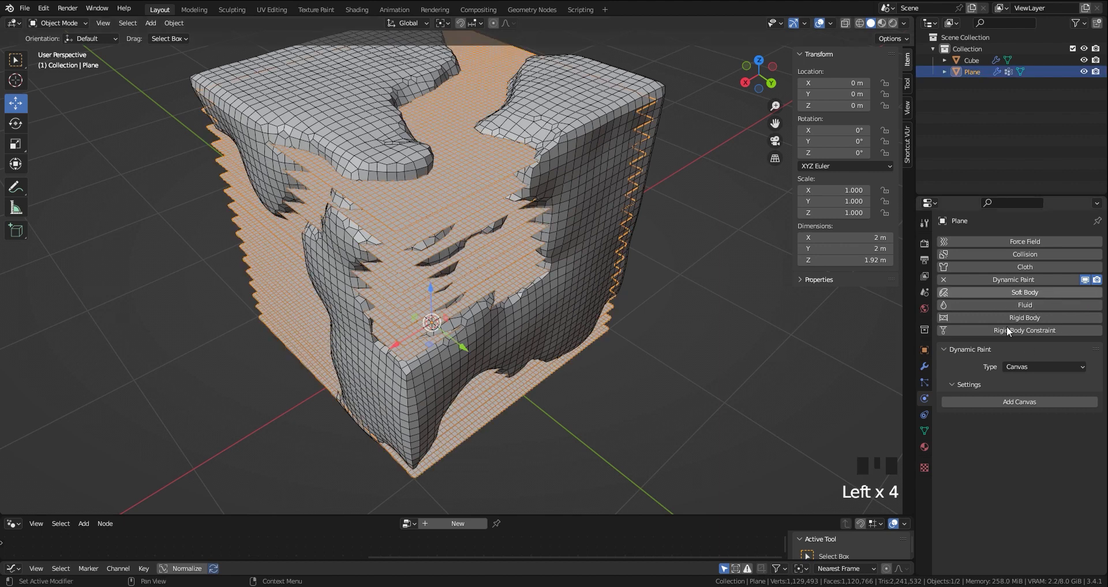
click(1019, 367)
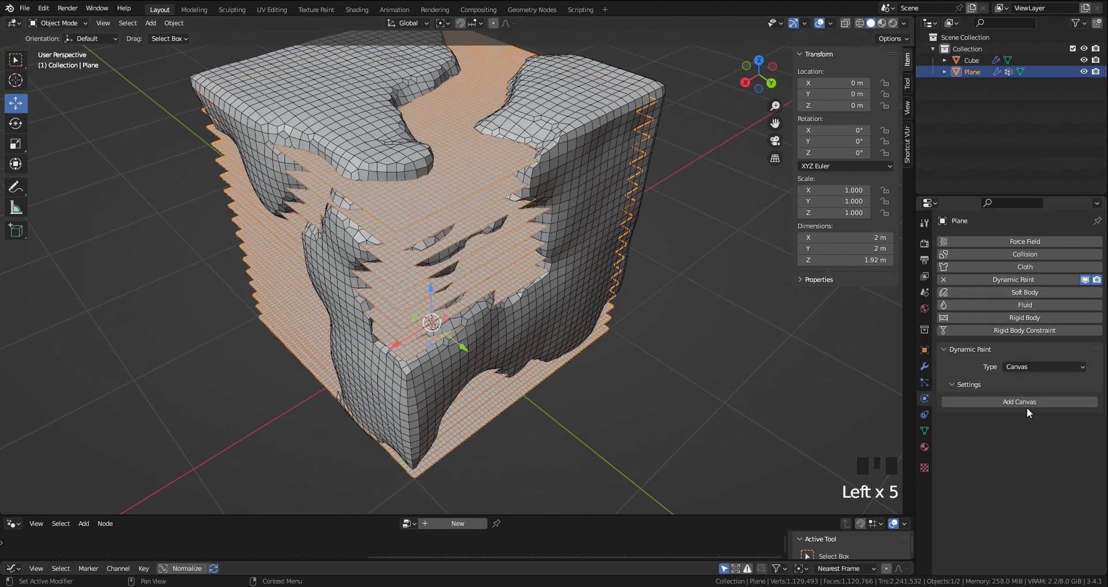
click(1029, 403)
middle_click(472, 210)
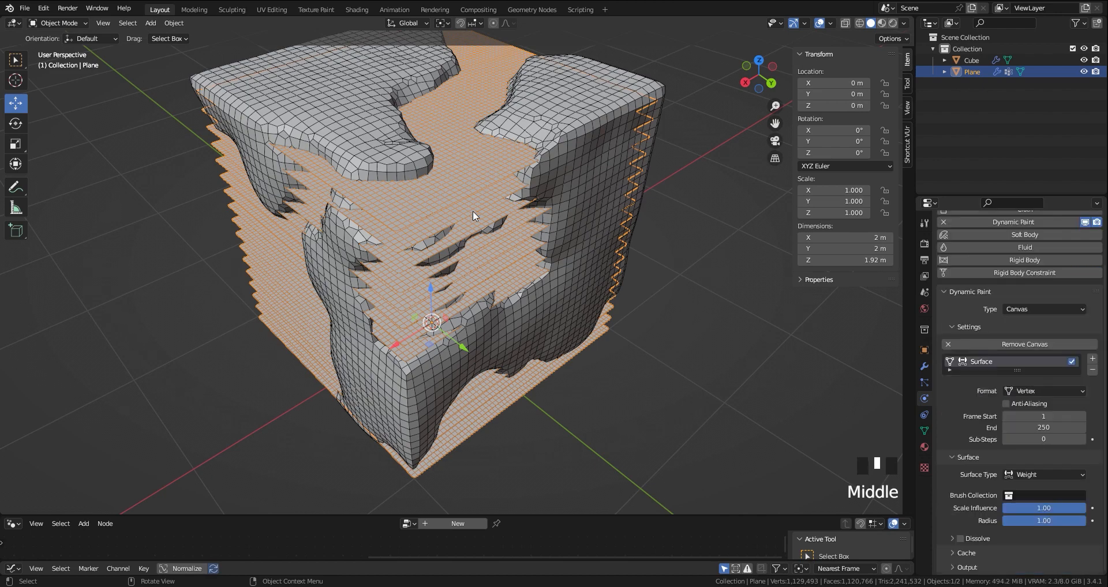
- Move the noise mesh cube into a new collection named Brush
click(535, 268)
mouse_move(535, 268)
middle_down()
mouse_move(515, 258)
mouse_move(517, 237)
middle_up()
key(m)
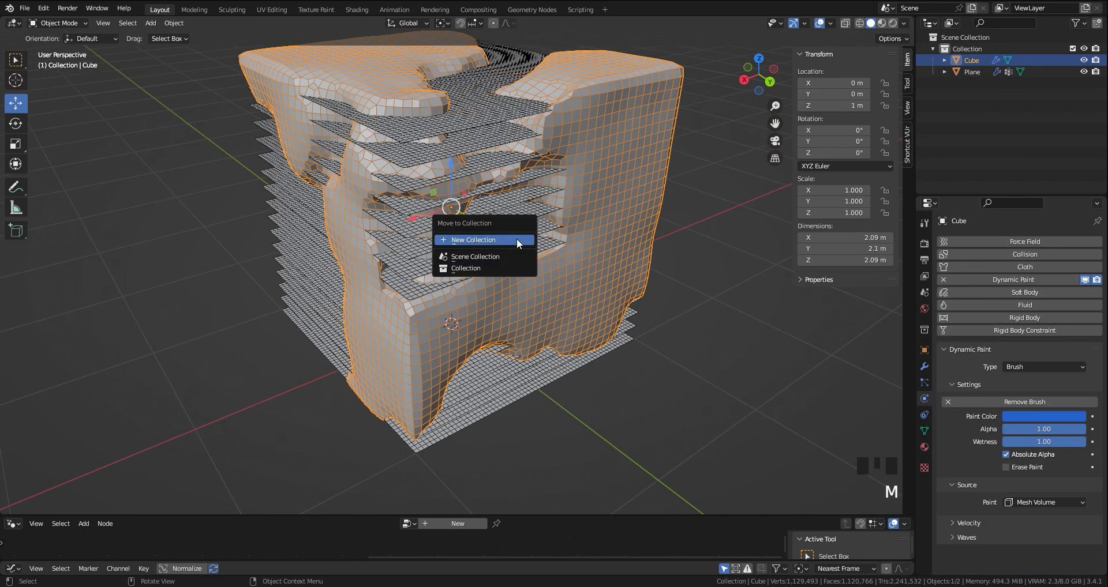
click(517, 238)
text(Brush)
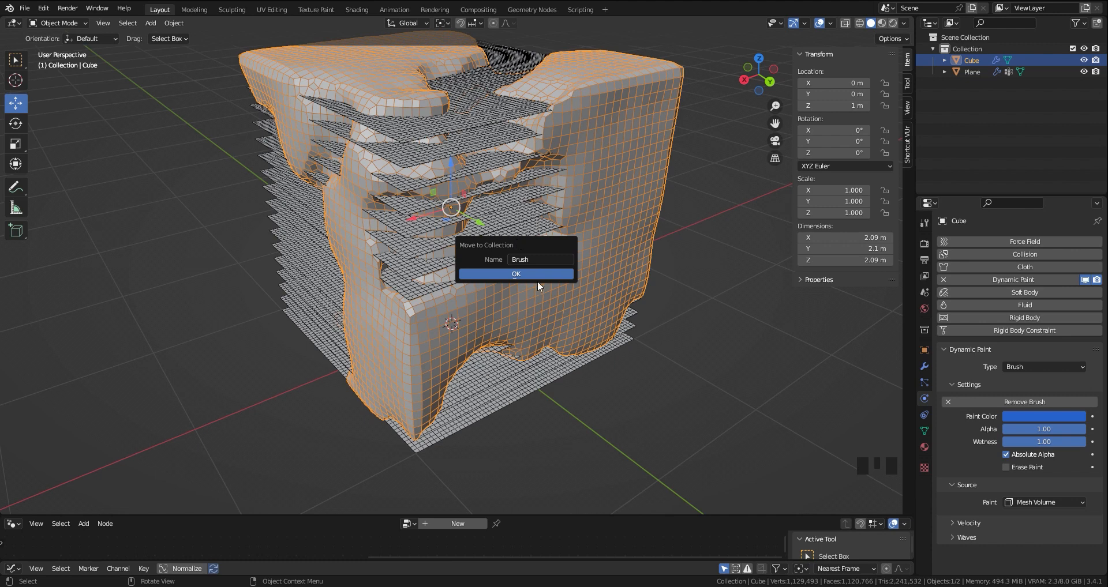
click(516, 274)
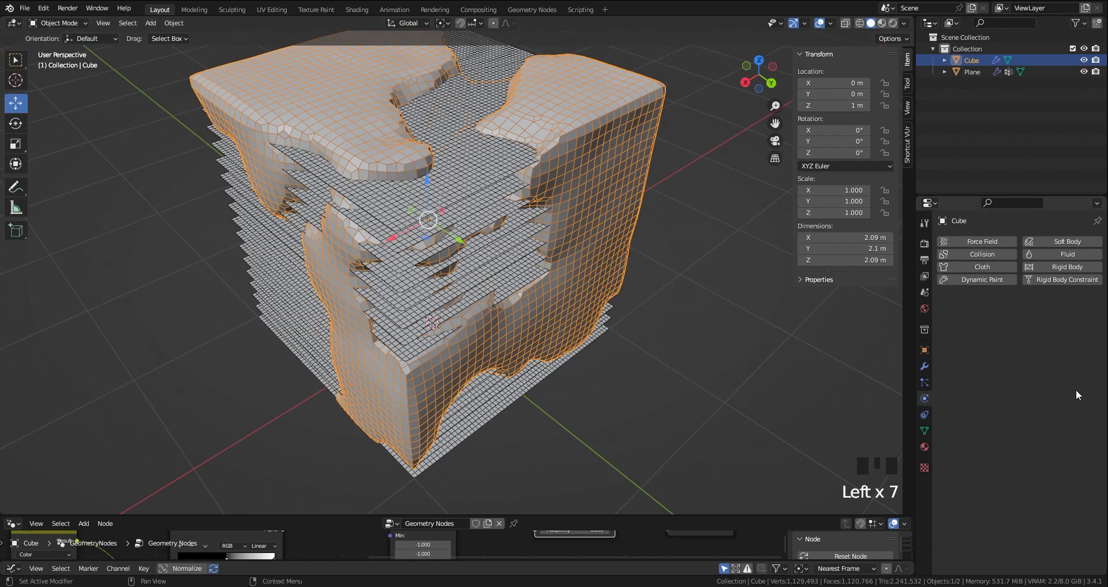
- Enable Dynamic Paint physics on the cube, set its type to Brush and add the brush
click(982, 280)
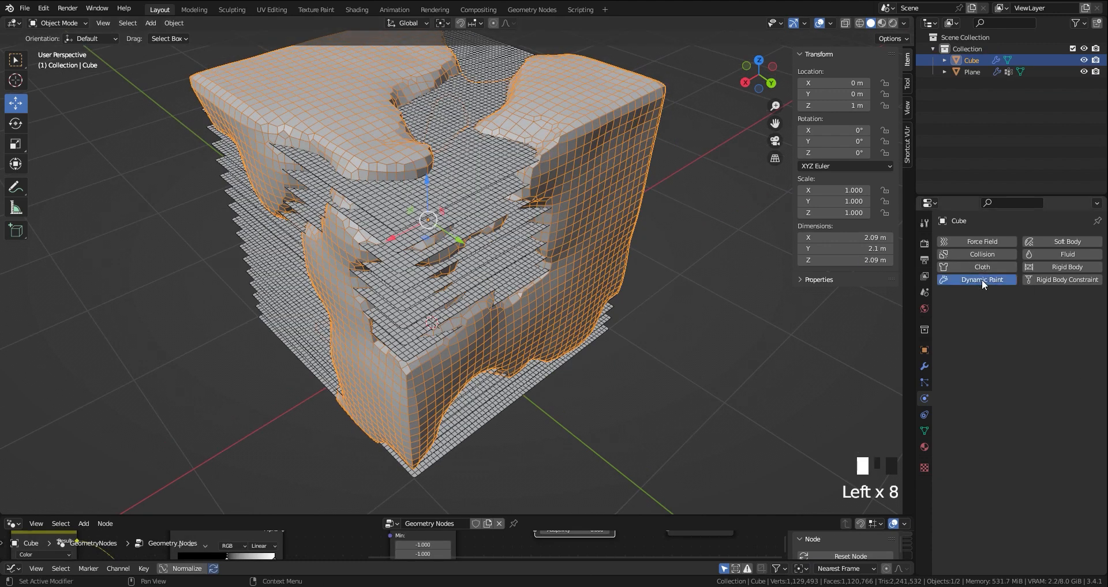
click(1031, 368)
click(1014, 394)
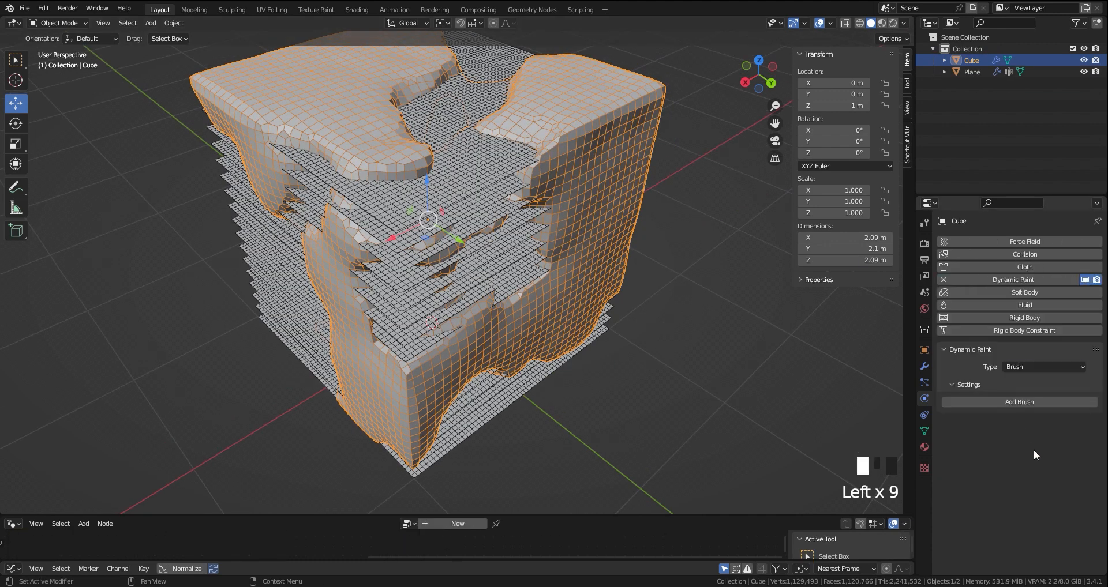
click(1019, 402)
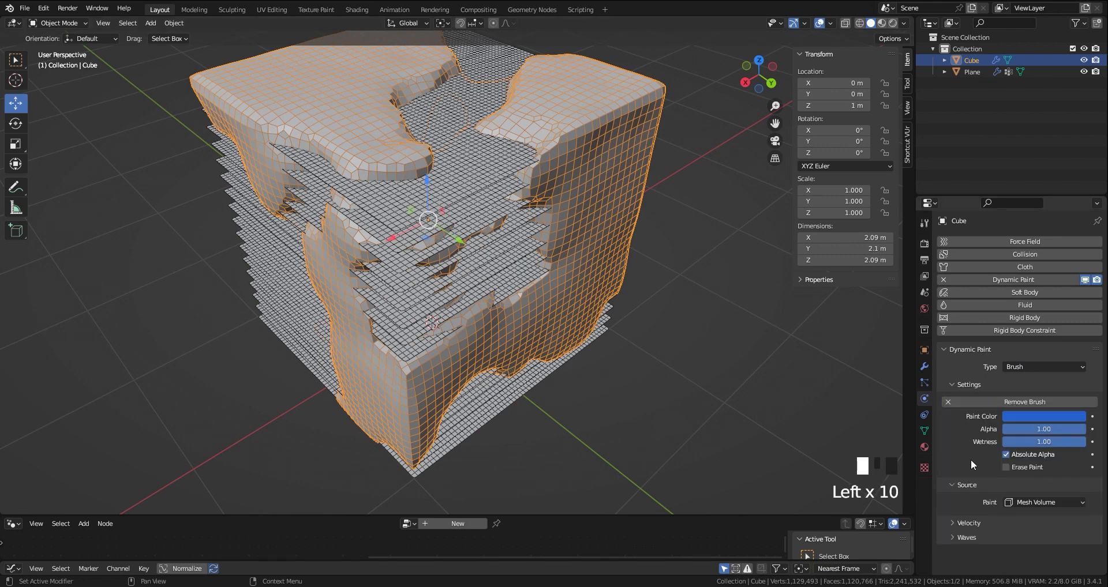
- Select the stacked planes and set the canvas surface's brush collection to Brush
middle_click(971, 459)
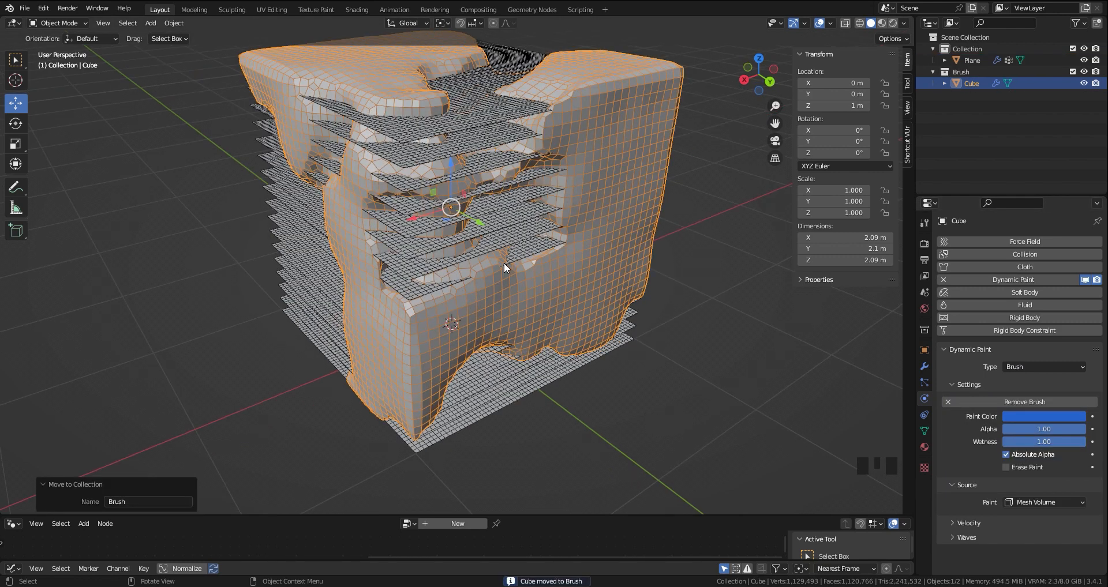
click(522, 245)
middle_drag(1017, 477, 1009, 318)
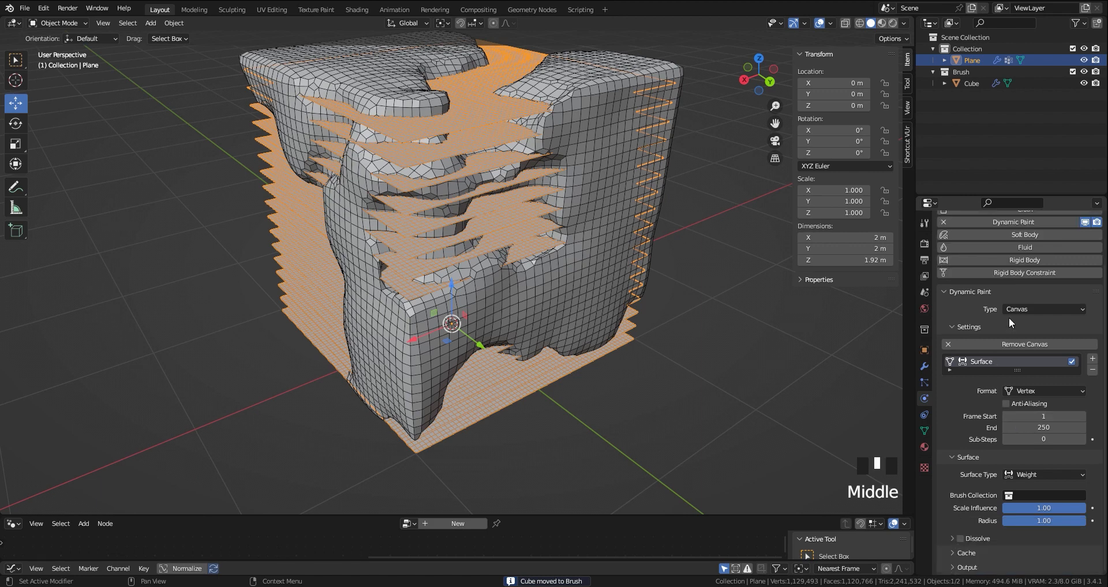
click(1032, 498)
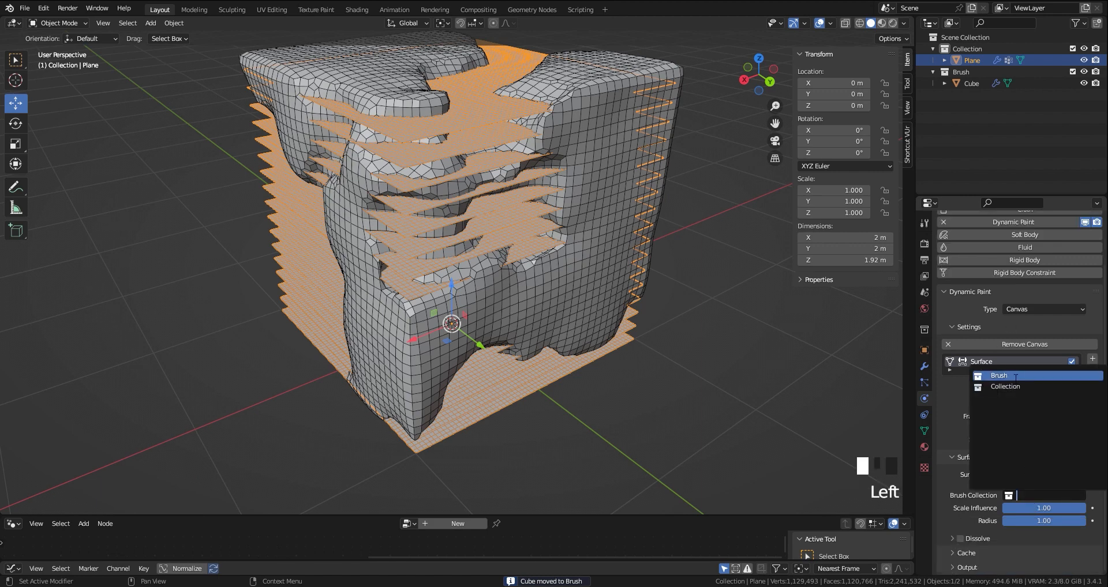
key(Return)
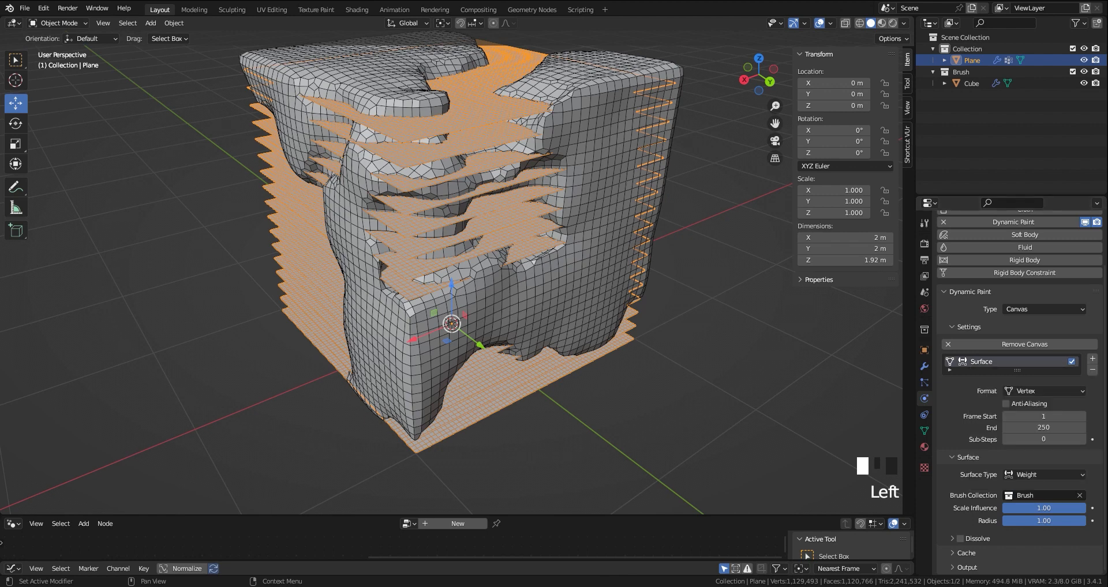
- Enable Dissolve on the canvas's weight surface and set its time to 1
click(980, 540)
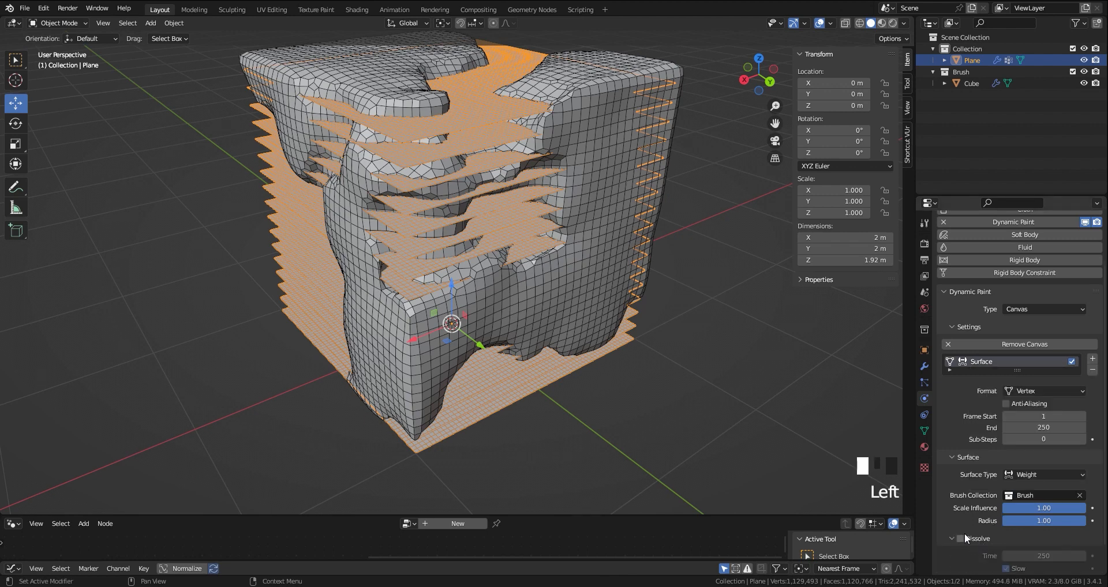
click(960, 539)
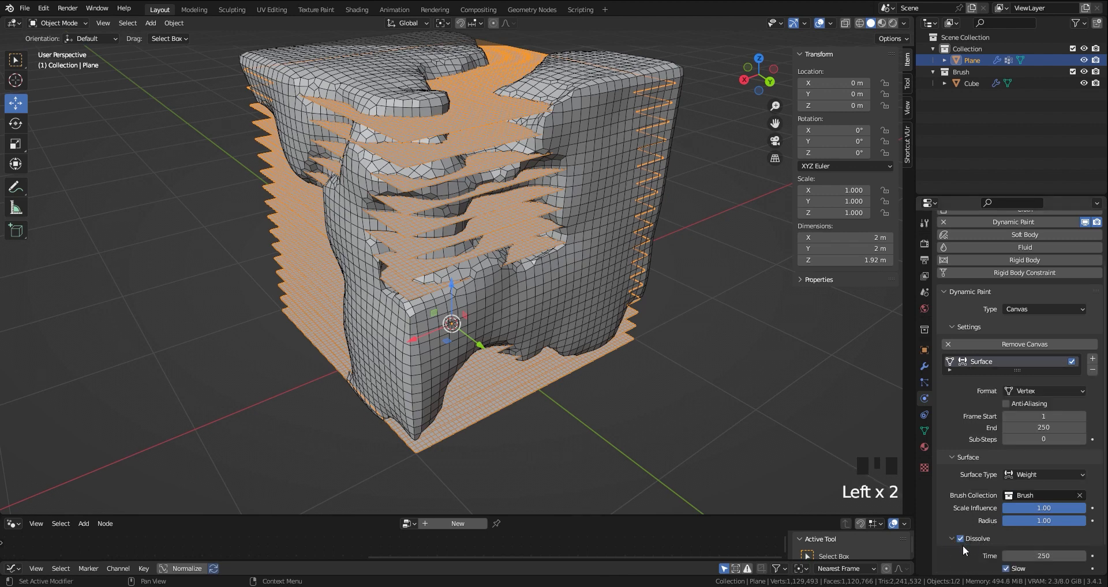
click(1066, 556)
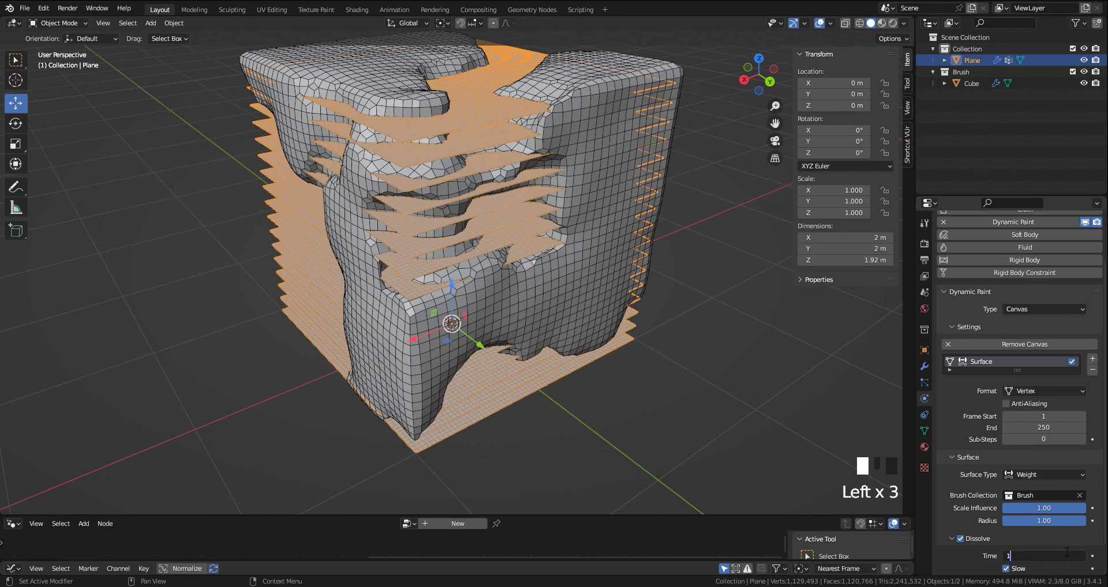
middle_drag(971, 553, 988, 434)
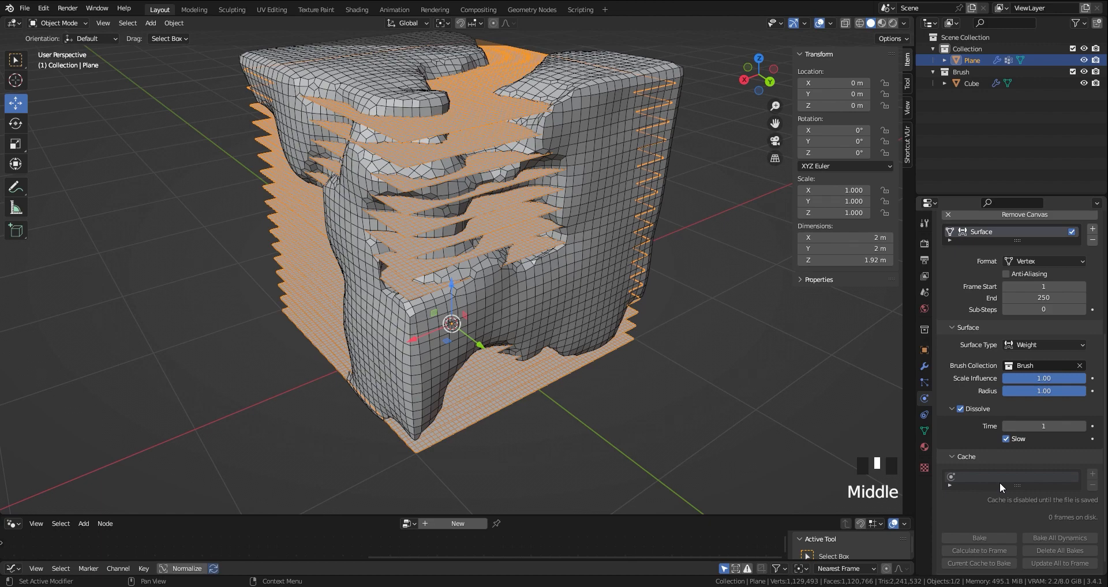
- Save the file as 3-Contour noise-YT.blend to make the Dynamic Paint cache available
scroll(999, 507, down, 1)
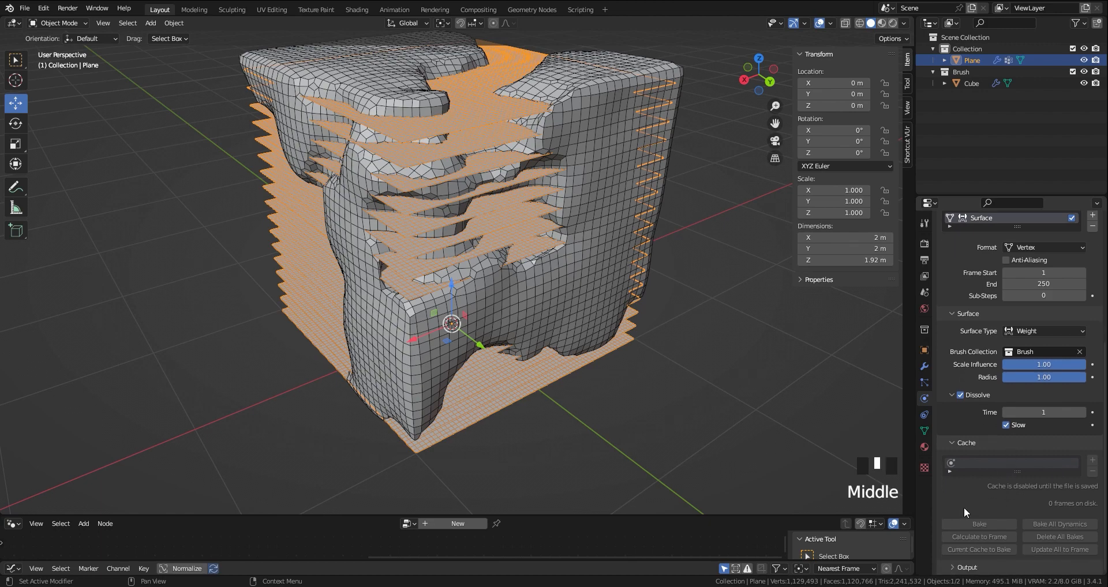
mouse_move(554, 300)
middle_down()
mouse_move(588, 304)
mouse_move(560, 306)
middle_up()
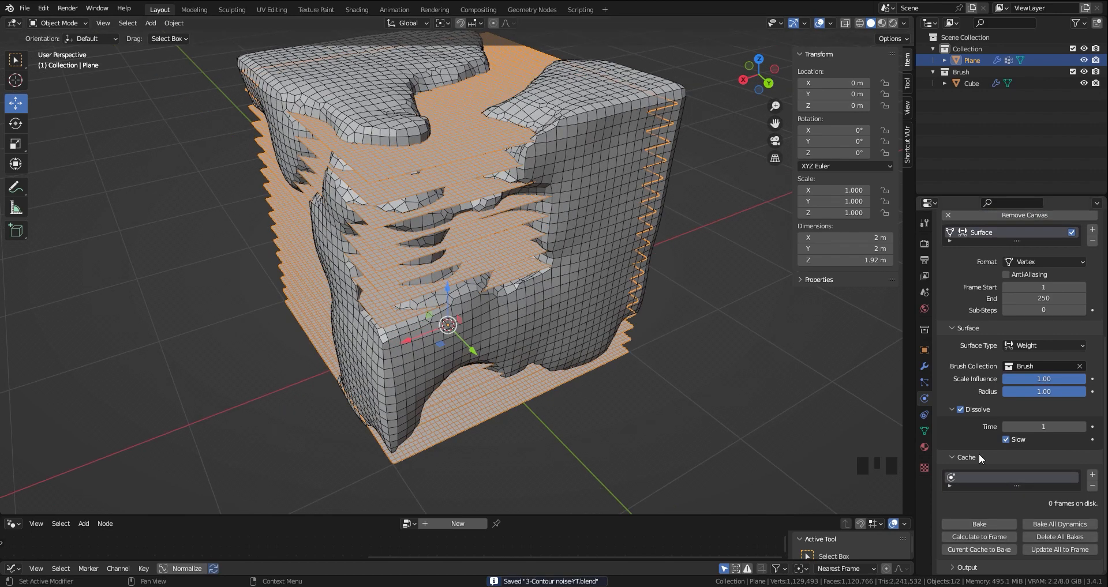
middle_click(985, 471)
- Replace the canvas's output vertex group with Mask and bake the Dynamic Paint cache
middle_drag(717, 335, 618, 314)
key(shift+alt+z)
key(shift+alt+z)
middle_drag(1003, 483, 956, 326)
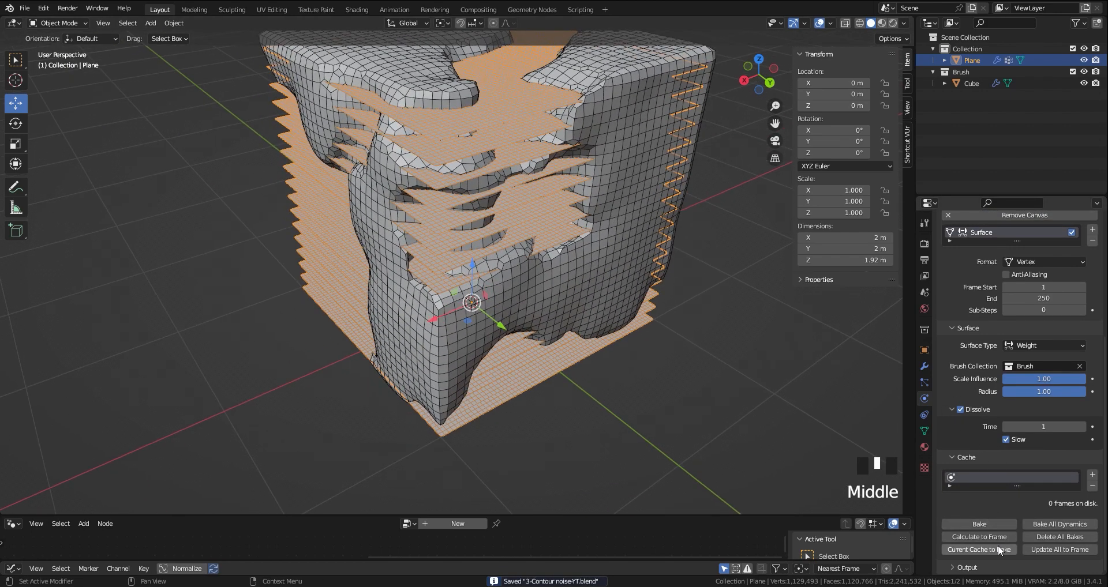
click(998, 565)
middle_drag(1001, 549, 1021, 400)
click(1069, 570)
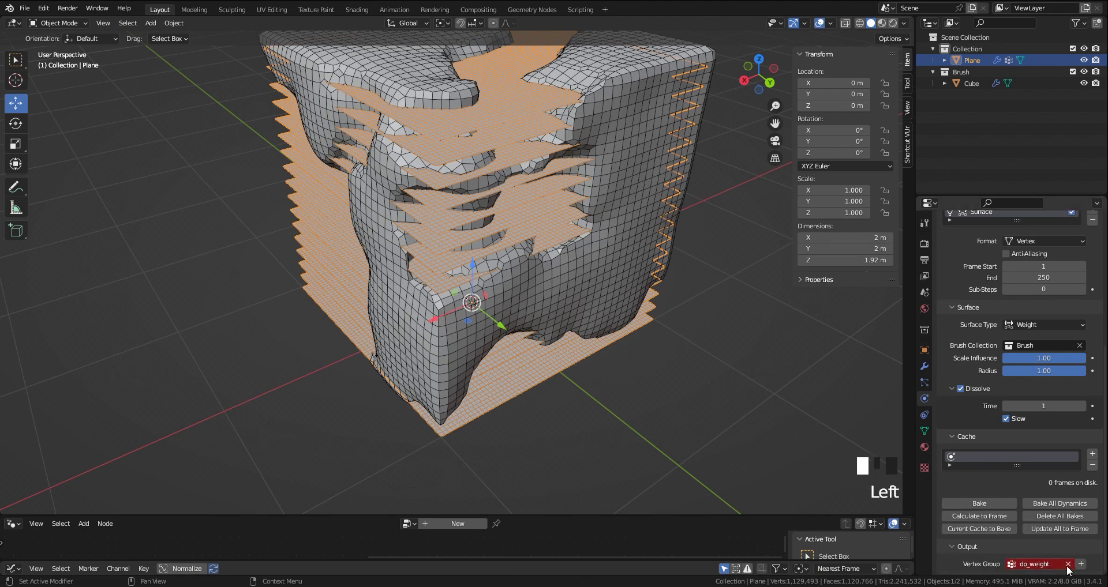
click(1051, 565)
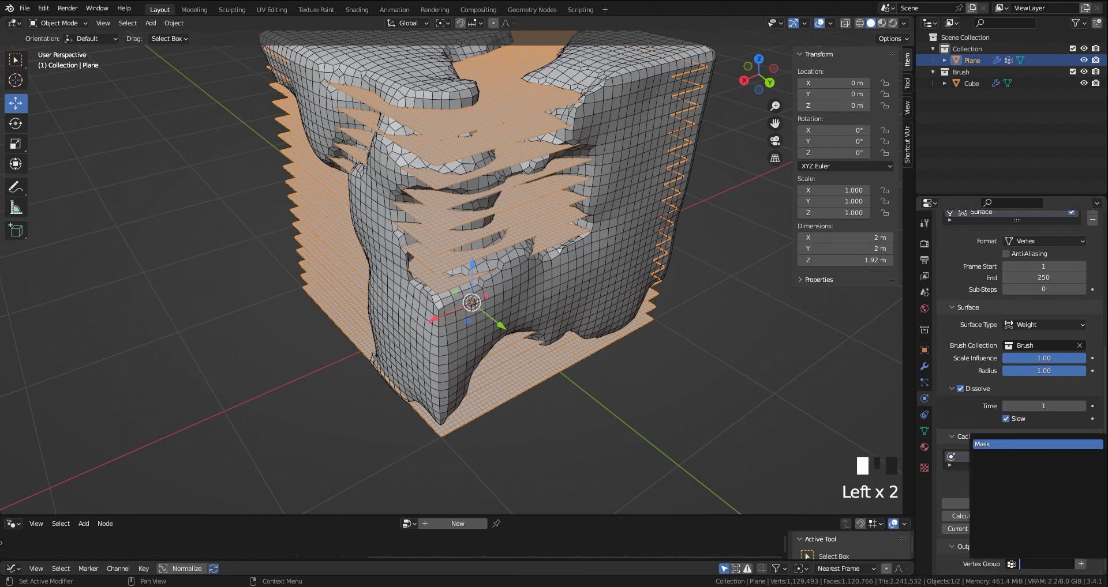
click(1007, 446)
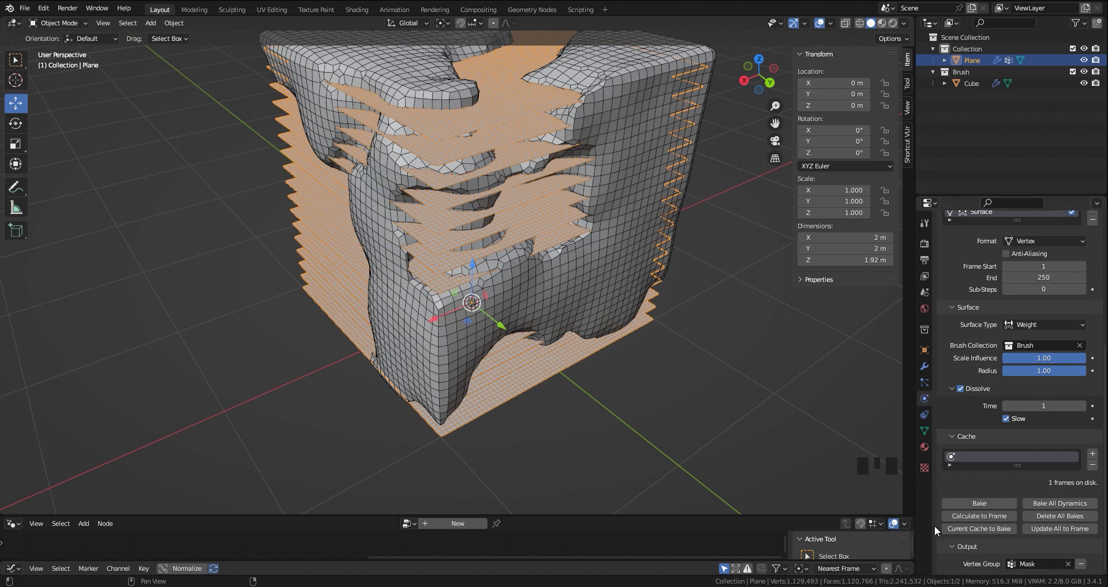
click(981, 504)
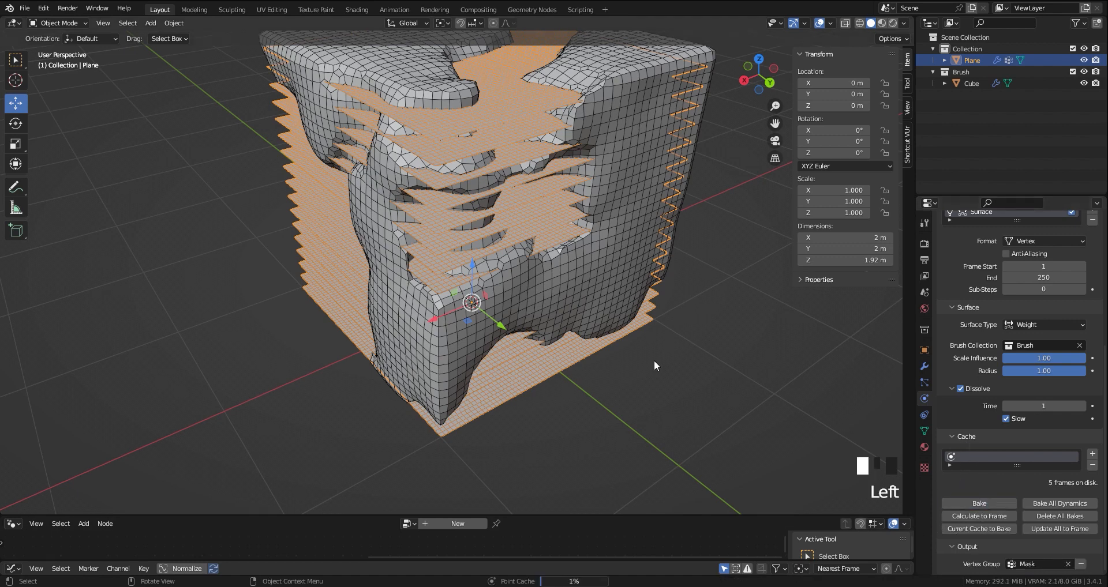
- Isolate the stacked planes in local view
middle_click(240, 221)
key(KP_Divide)
scroll(545, 216, down, 2)
key(shift+alt+z)
key(shift+alt+z)
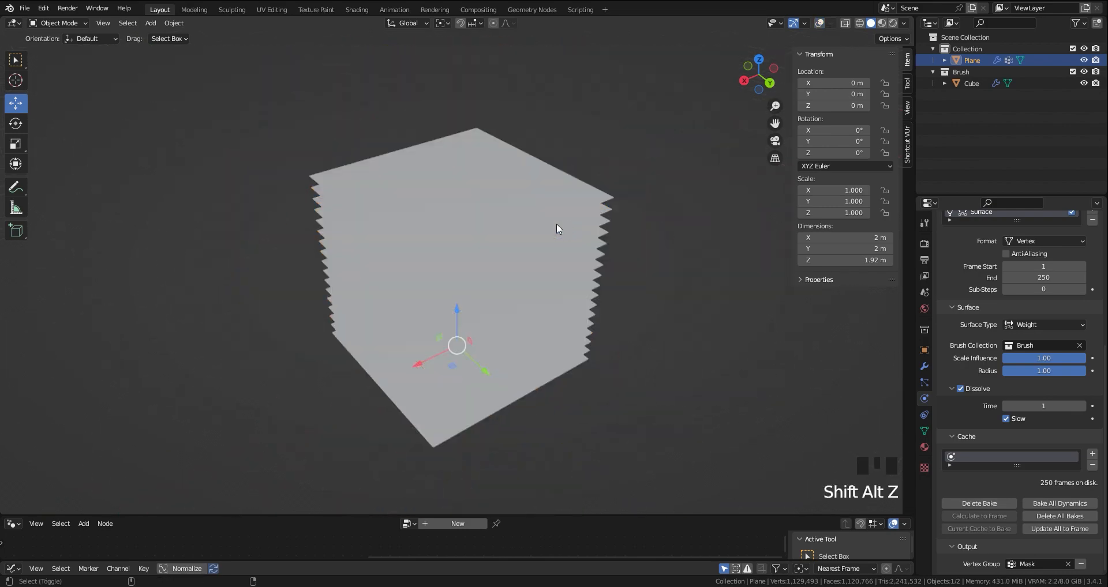
middle_drag(531, 244, 520, 225)
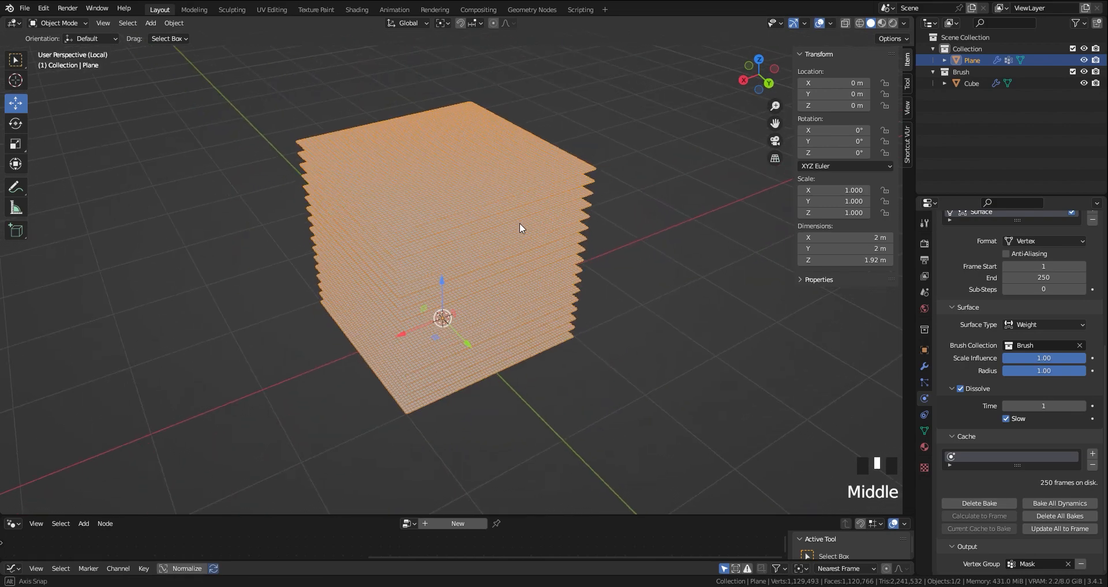
- Play the animation in Weight Paint mode to examine the baked Mask weights, and return to Object Mode
click(73, 23)
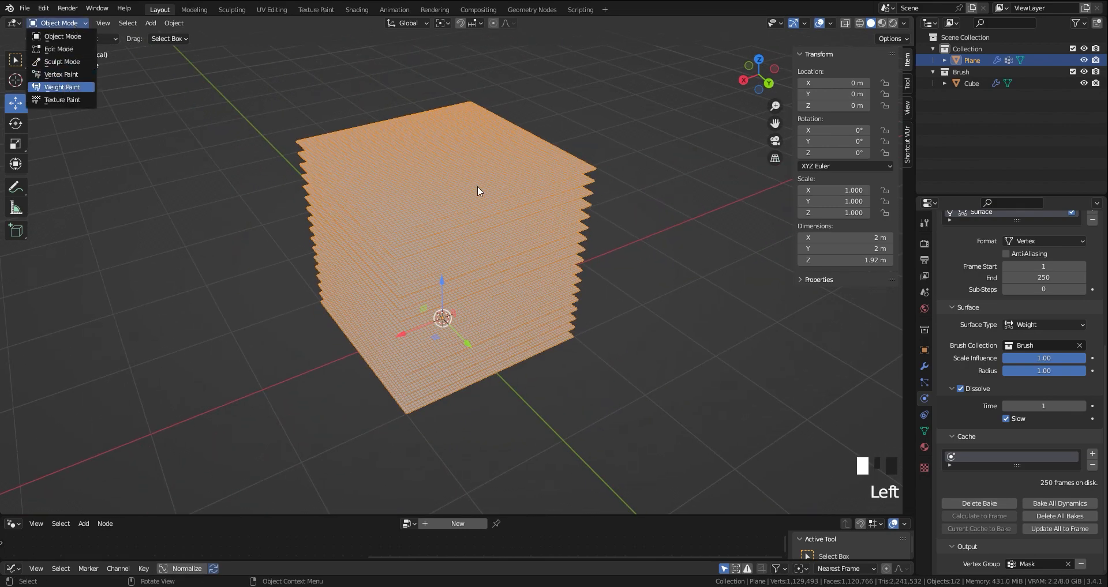
middle_drag(476, 185, 440, 193)
scroll(583, 231, up, 1)
middle_drag(608, 228, 596, 230)
key(space)
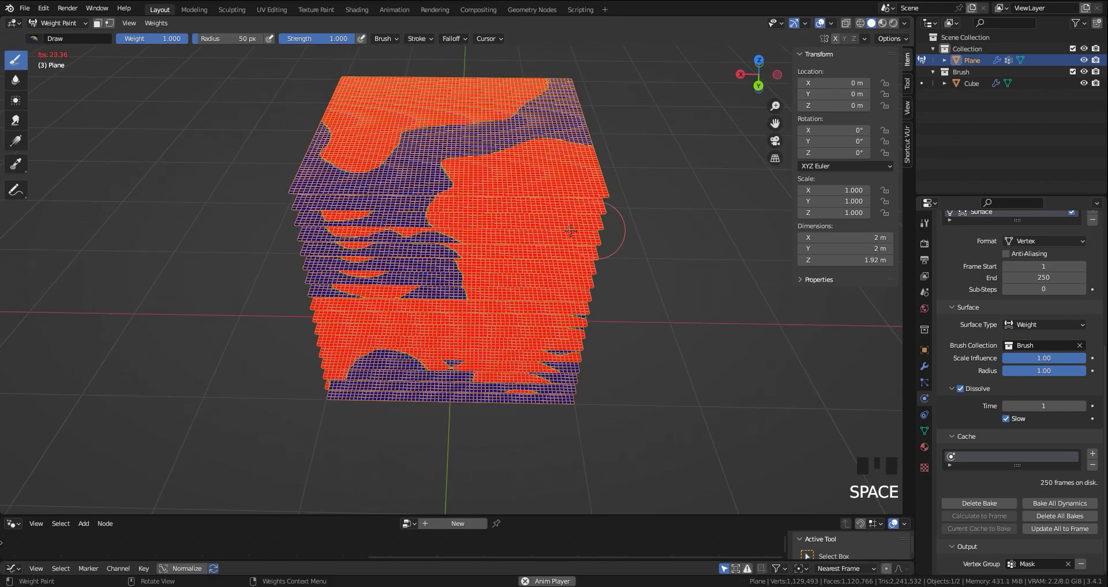
click(57, 23)
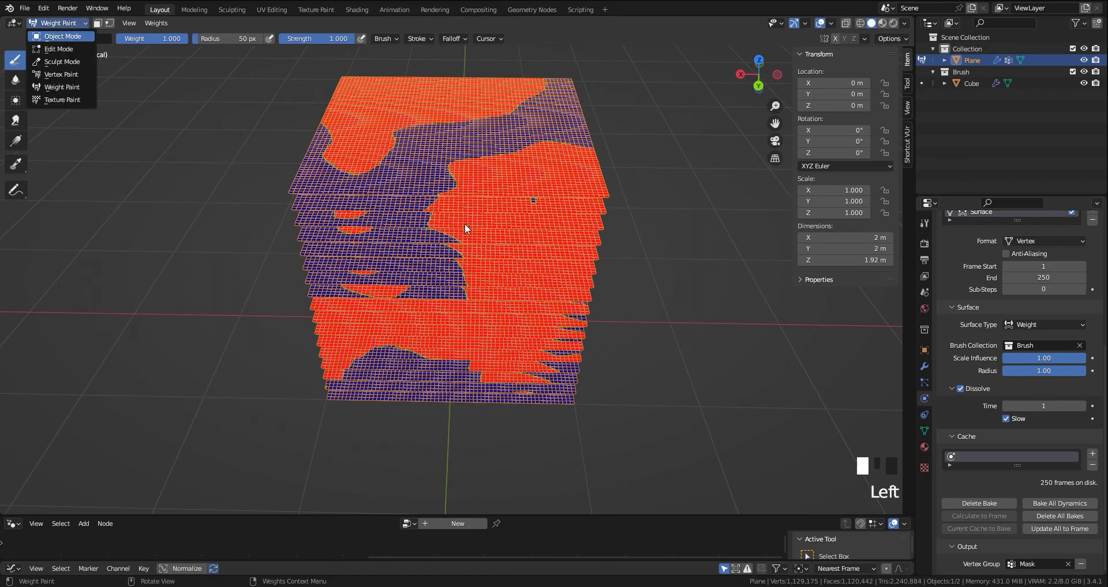
click(55, 36)
- Add a Mask modifier to the plane after Dynamic Paint, using the vertex group Mask
middle_drag(456, 219, 429, 235)
key(shift+alt+z)
key(shift+alt+z)
middle_drag(549, 285, 465, 258)
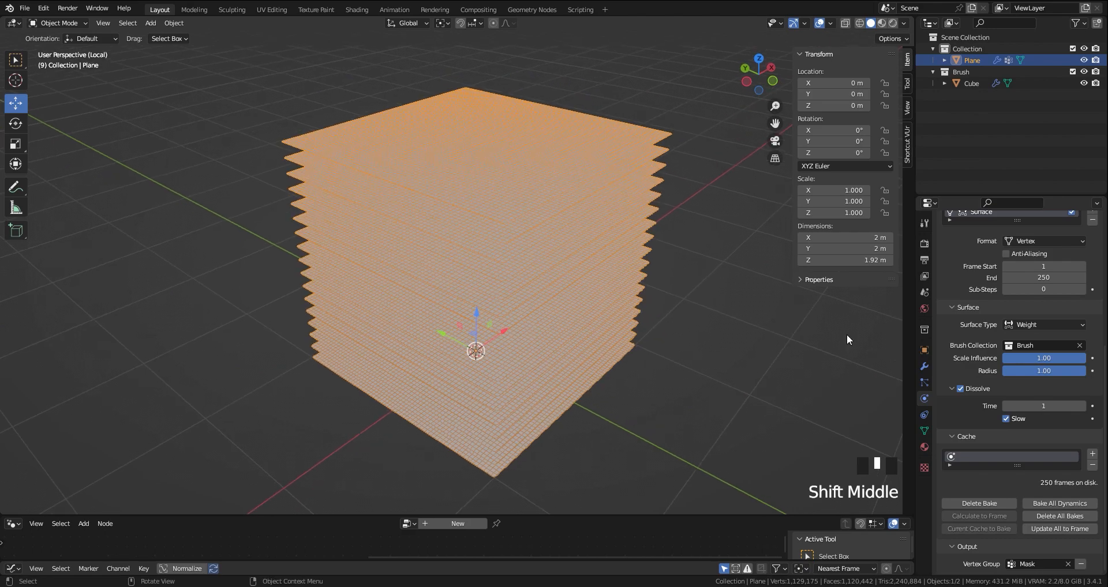
click(924, 366)
click(951, 307)
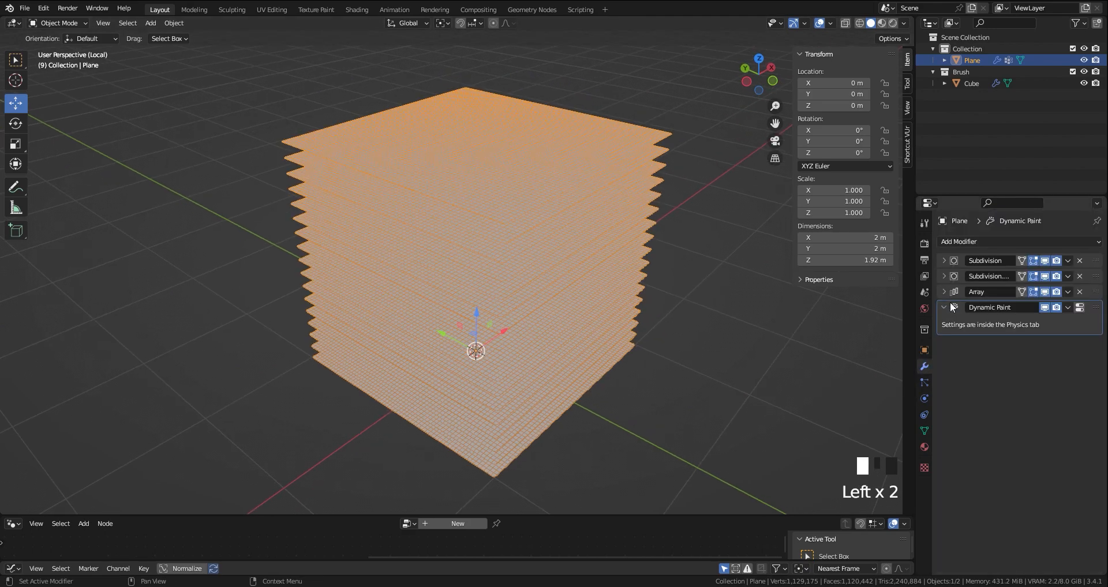
click(972, 241)
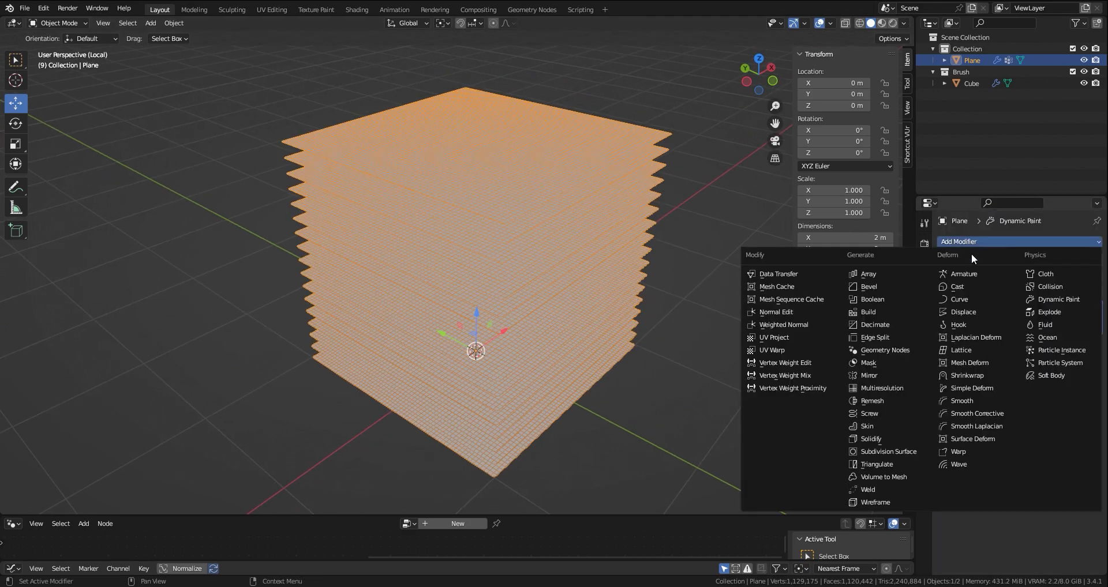
click(887, 362)
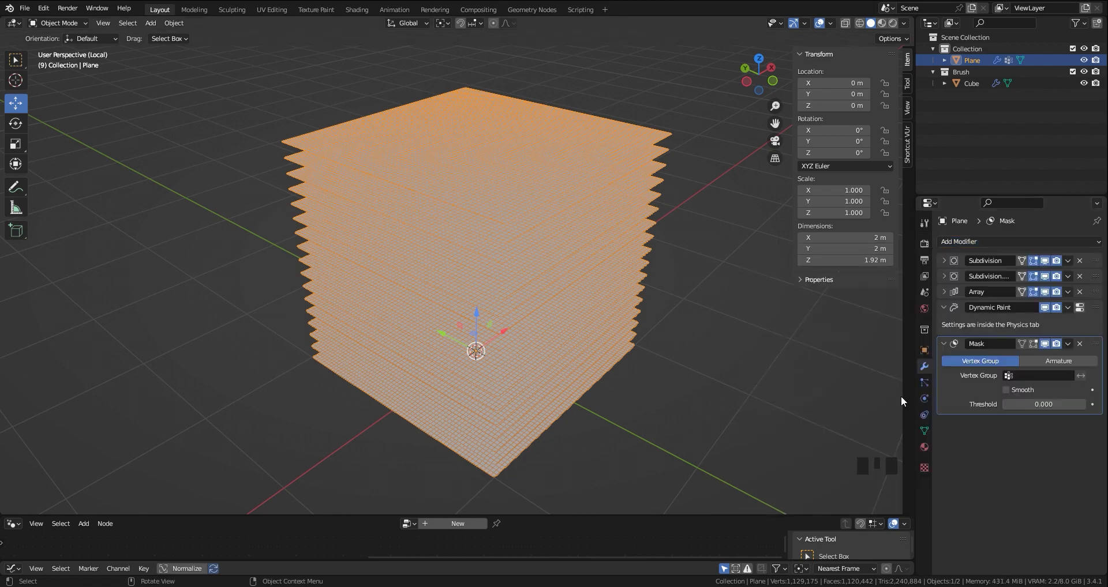
click(1024, 375)
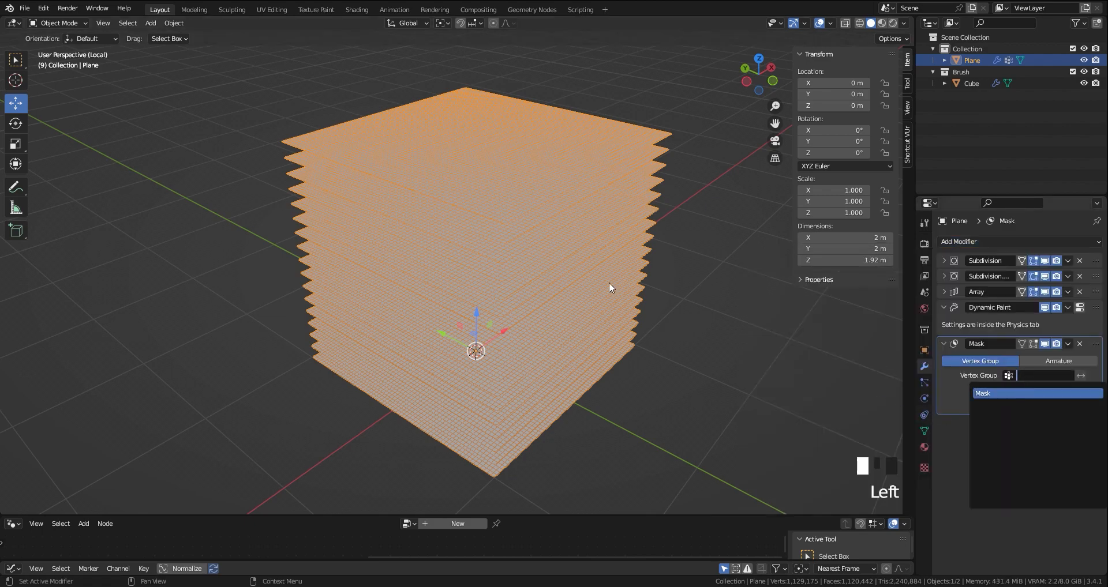
middle_drag(608, 279, 519, 249)
key(shift+alt+z)
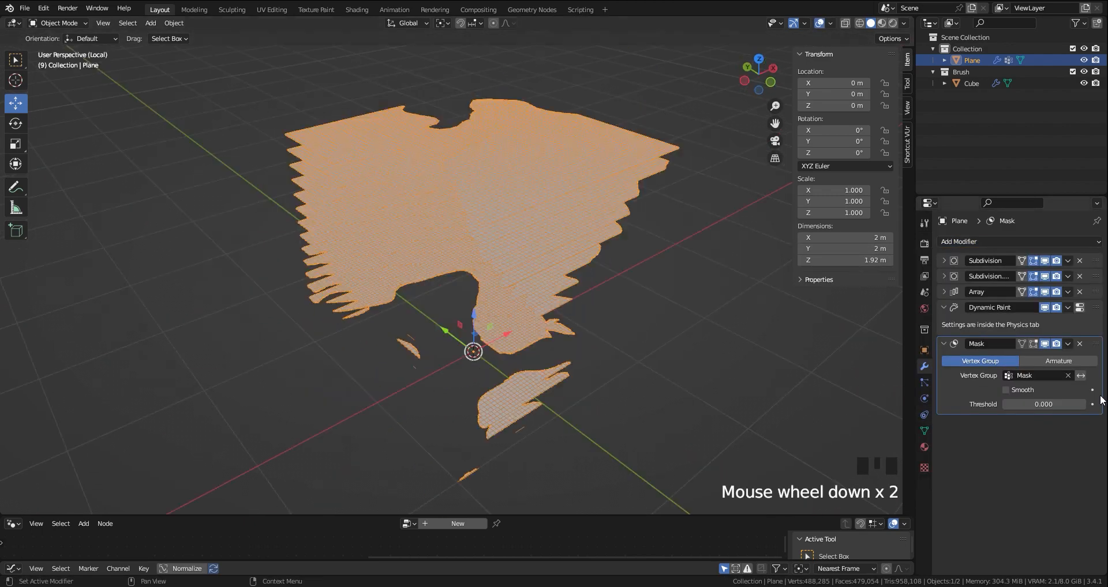
- Add a Solidify modifier to the masked planes with a thickness of 0.06 m
click(944, 308)
click(958, 242)
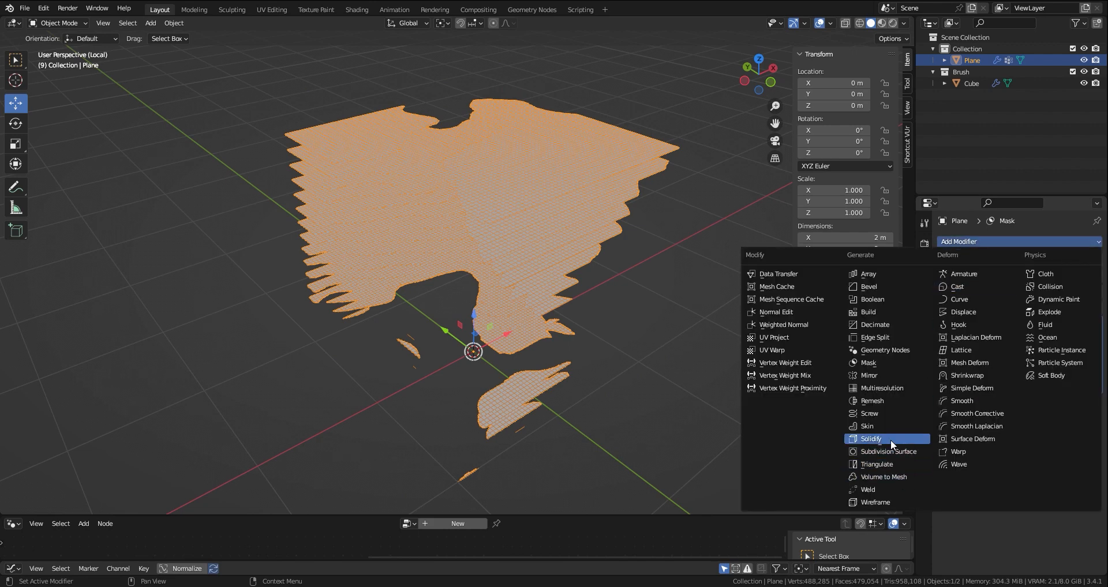
key(Return)
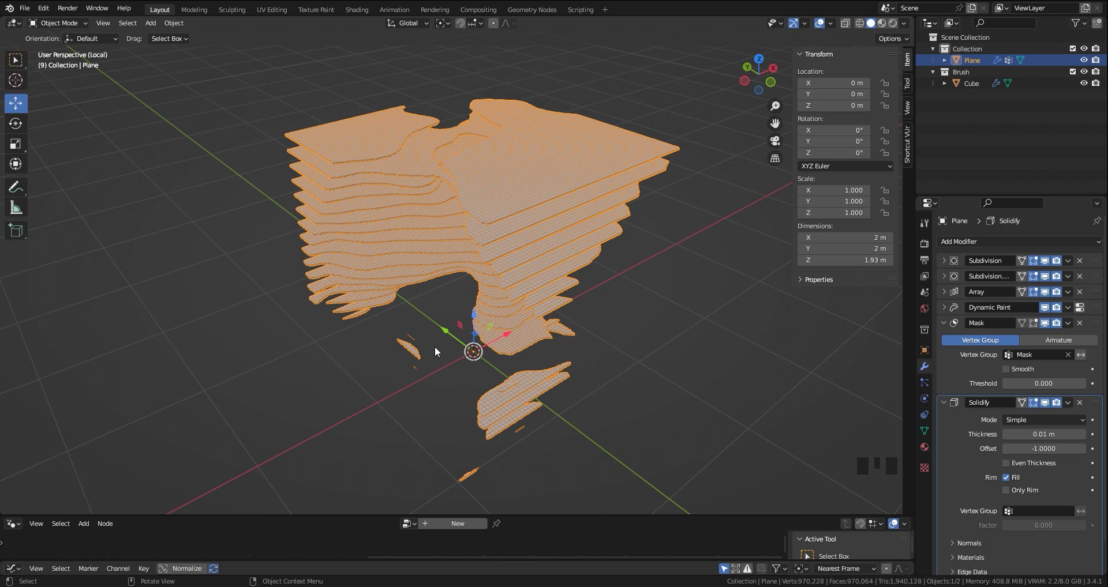
click(1030, 435)
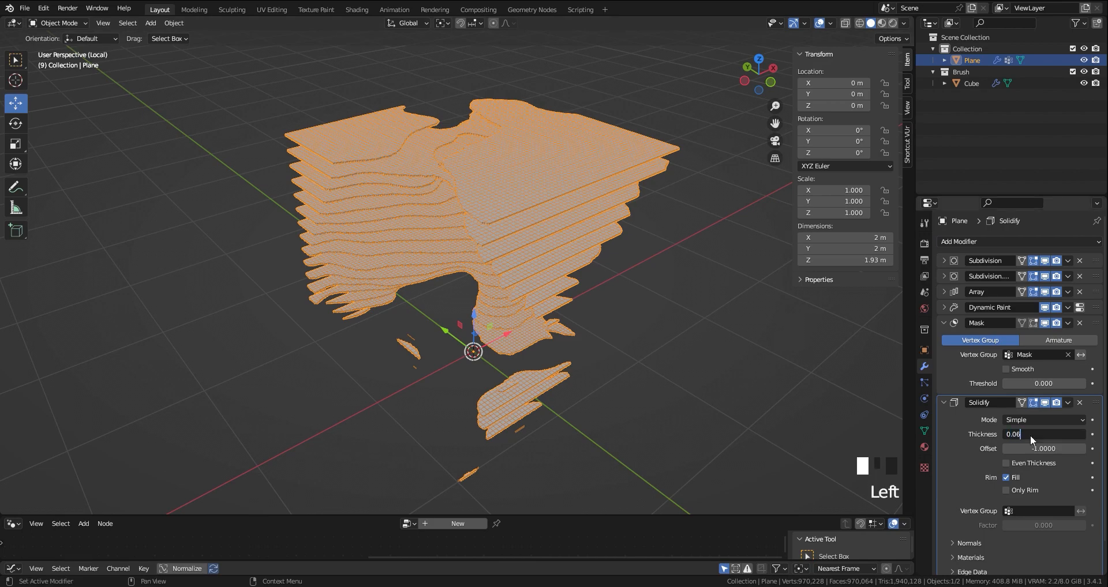
key(Return)
- Add a Smooth modifier after Solidify with a factor of 1 and a repeat of 4
middle_drag(569, 278, 600, 284)
scroll(399, 214, up, 2)
shift+middle_drag(399, 213, 480, 218)
scroll(480, 270, up, 1)
click(944, 323)
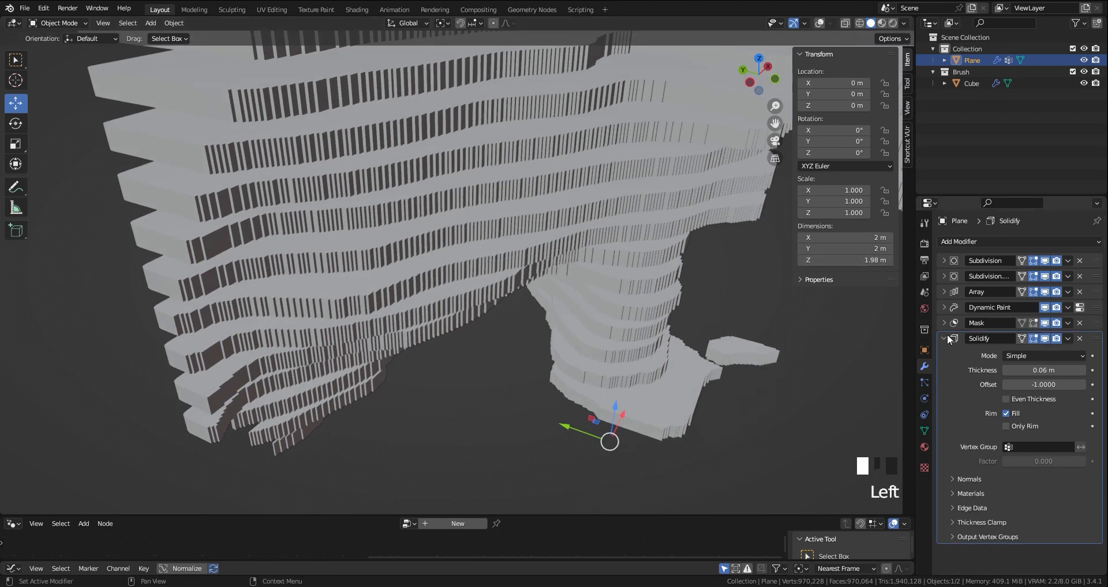
click(945, 339)
click(965, 241)
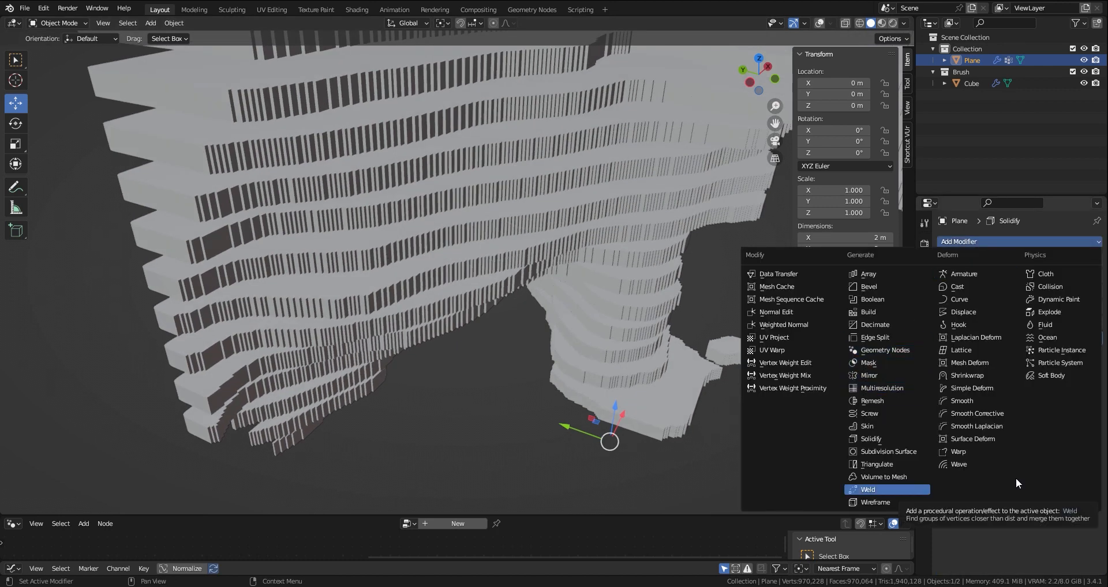
click(962, 400)
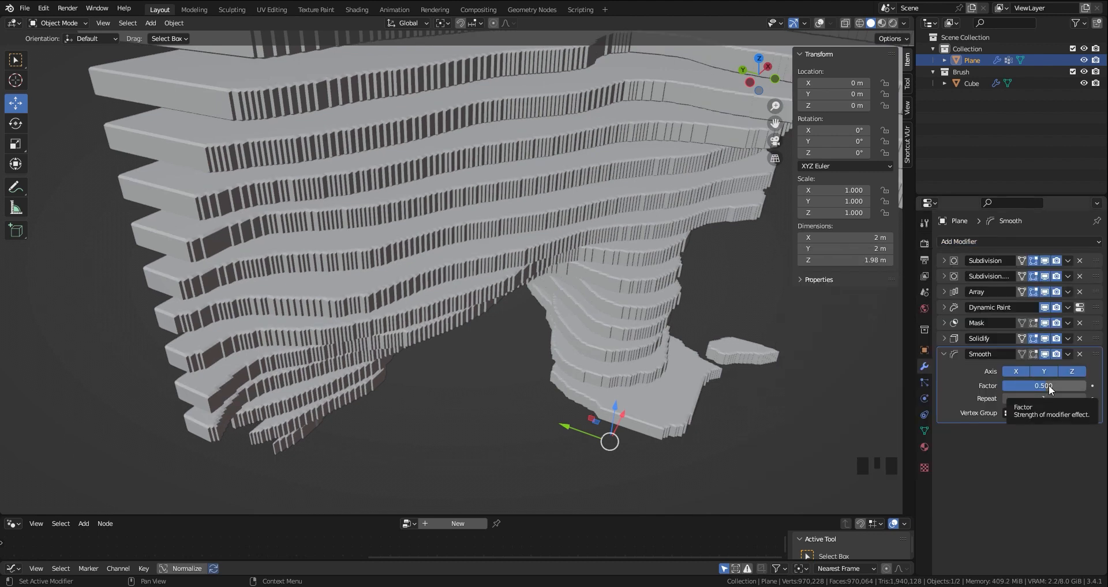
click(1048, 386)
text(1)
key(Tab)
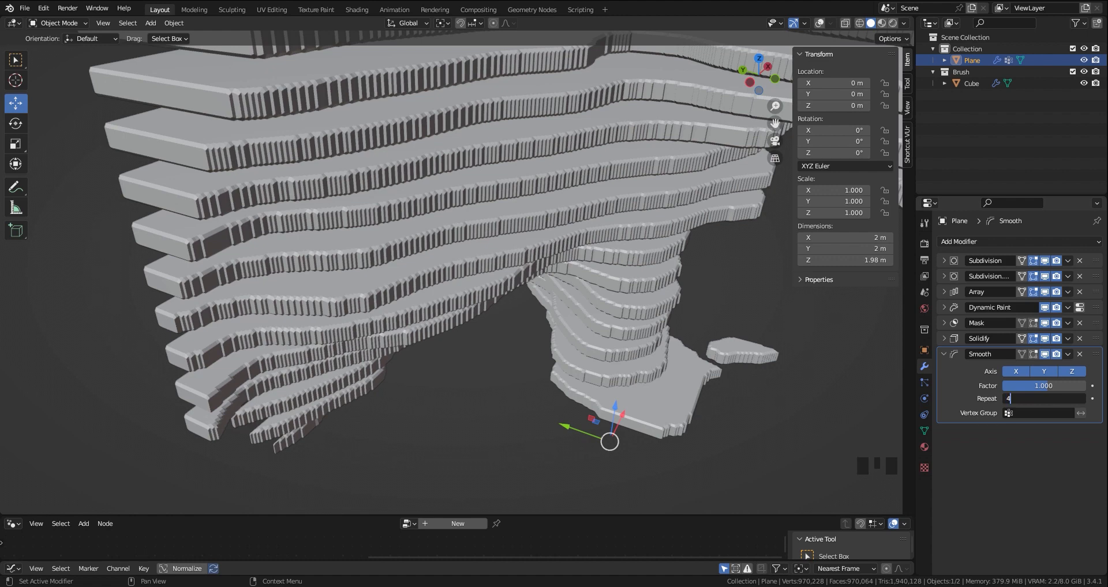
- Move the Smooth modifier above Solidify in the plane's modifier stack
scroll(675, 297, up, 2)
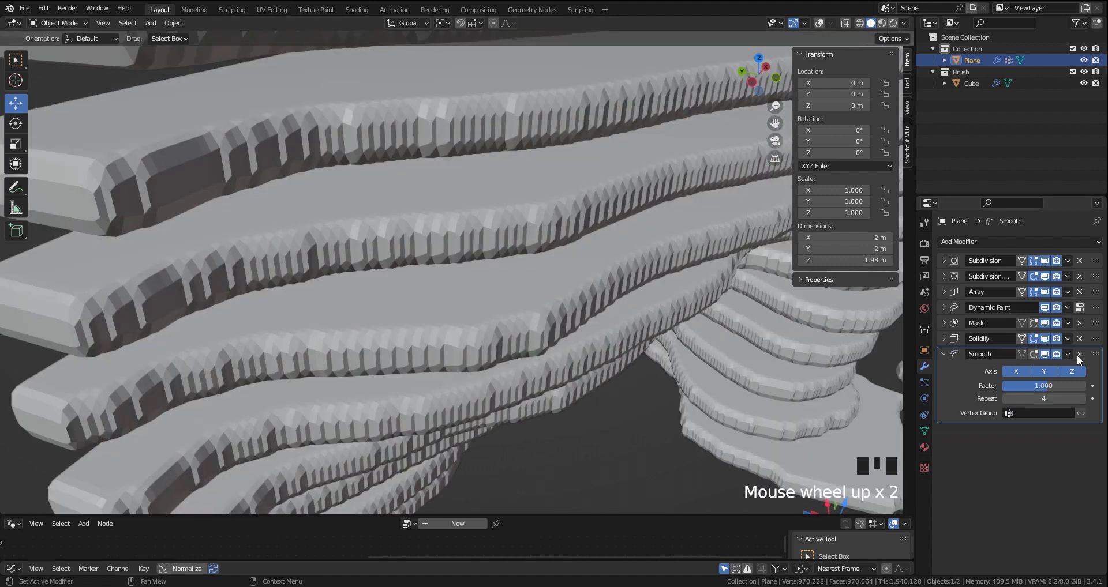
drag(1077, 357, 1089, 323)
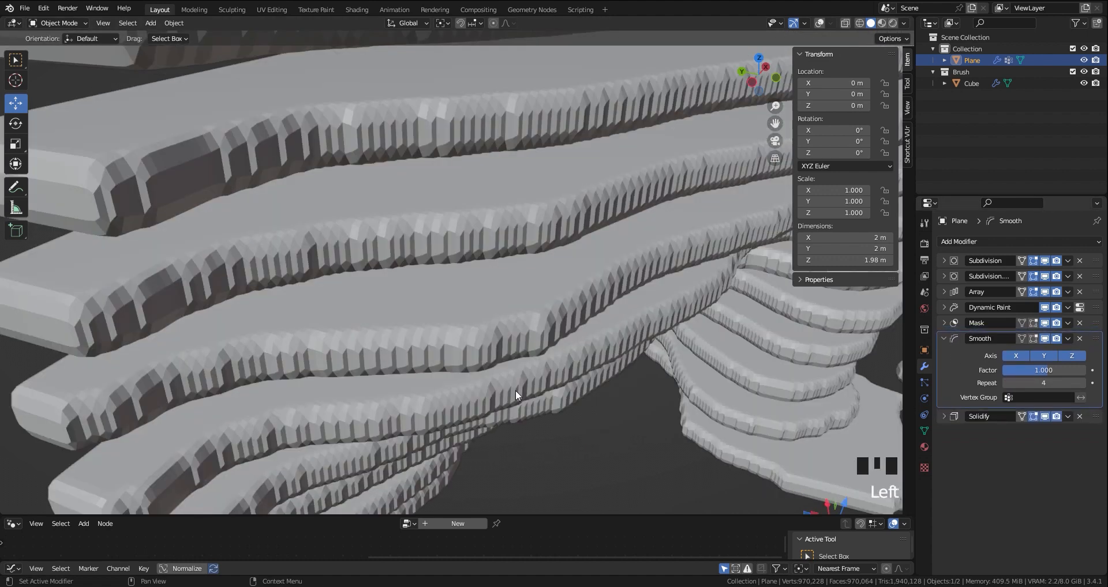
- Apply the first Subdivision modifier, the Simple one with 6 levels, on the sliced plane
scroll(457, 304, down, 2)
mouse_move(522, 271)
middle_down()
mouse_move(541, 281)
mouse_move(516, 265)
middle_up()
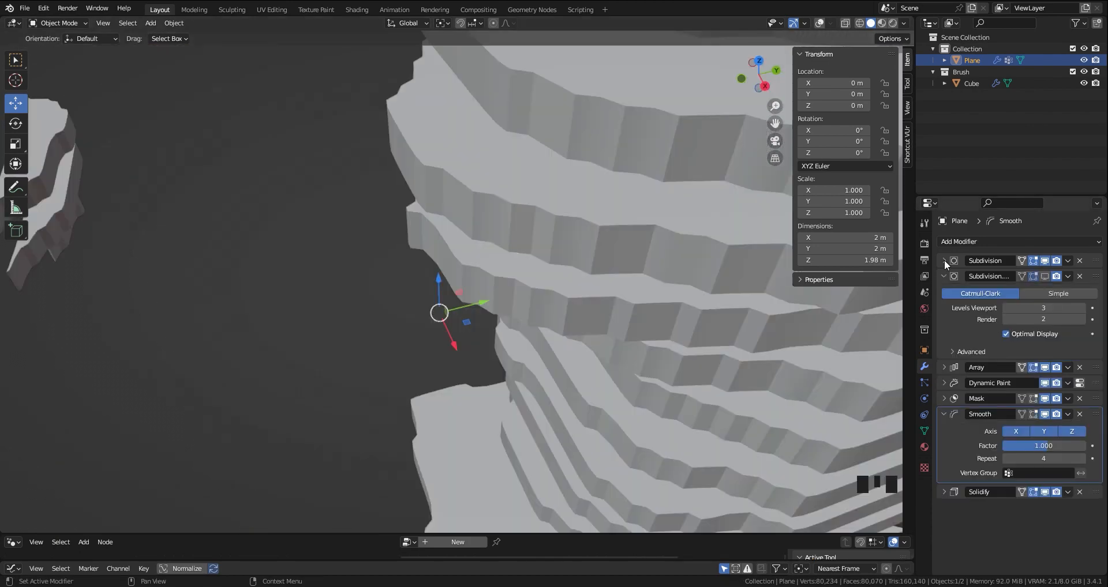
click(944, 261)
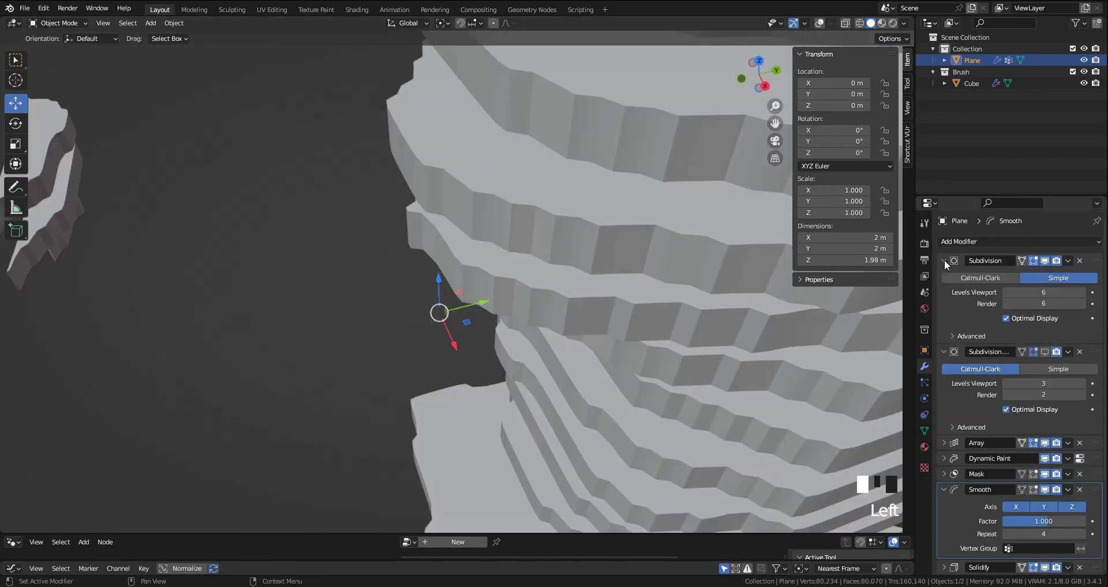
click(1067, 261)
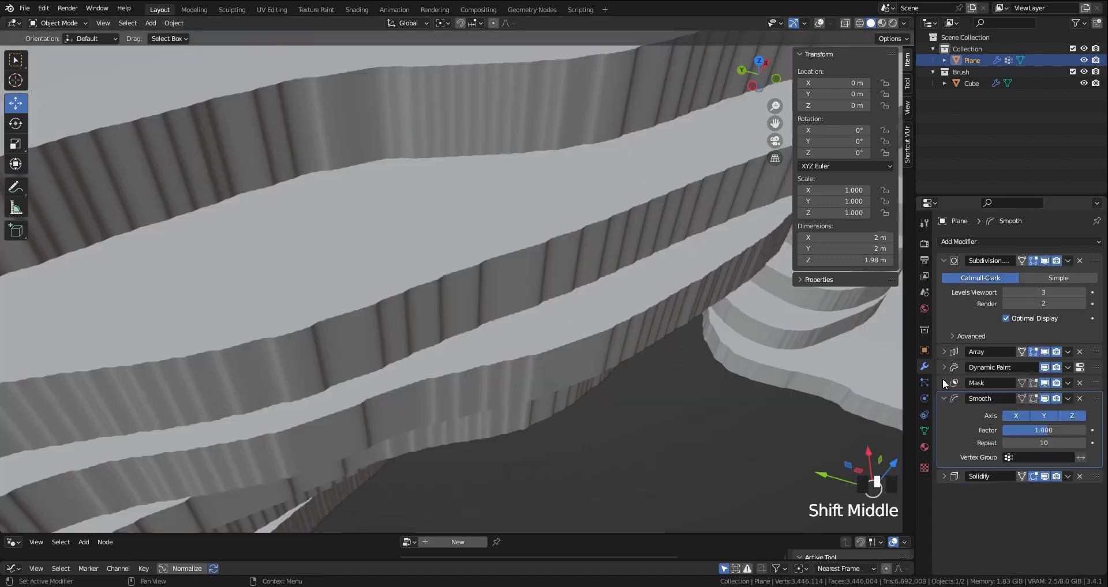
- Enable the Smooth option in the plane's Mask modifier
click(944, 383)
click(1006, 429)
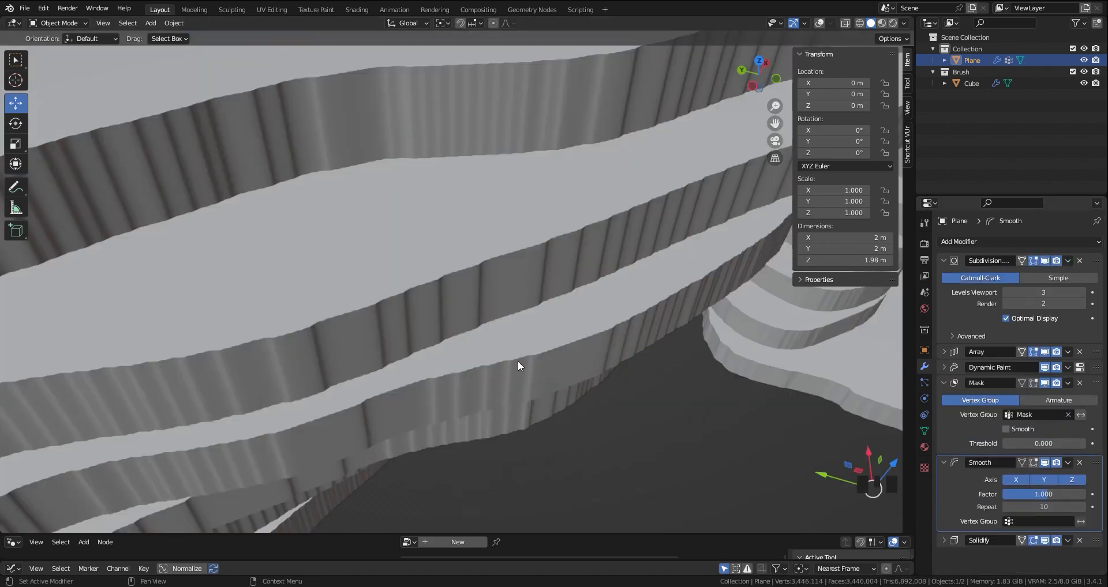
scroll(517, 361, down, 4)
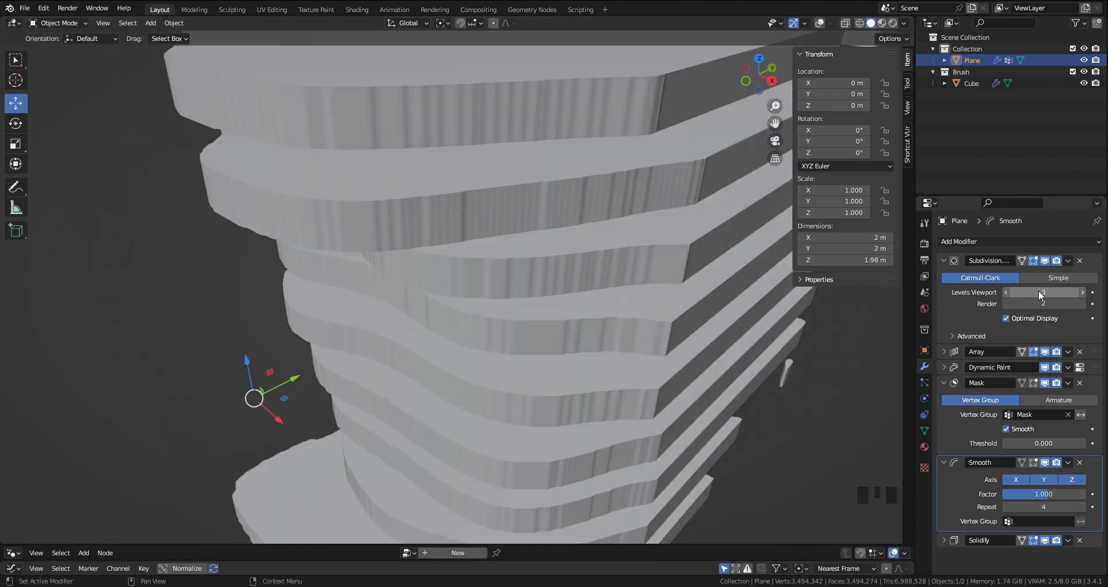
- Turn off the viewport display of the plane's remaining Catmull-Clark Subdivision modifier
click(944, 261)
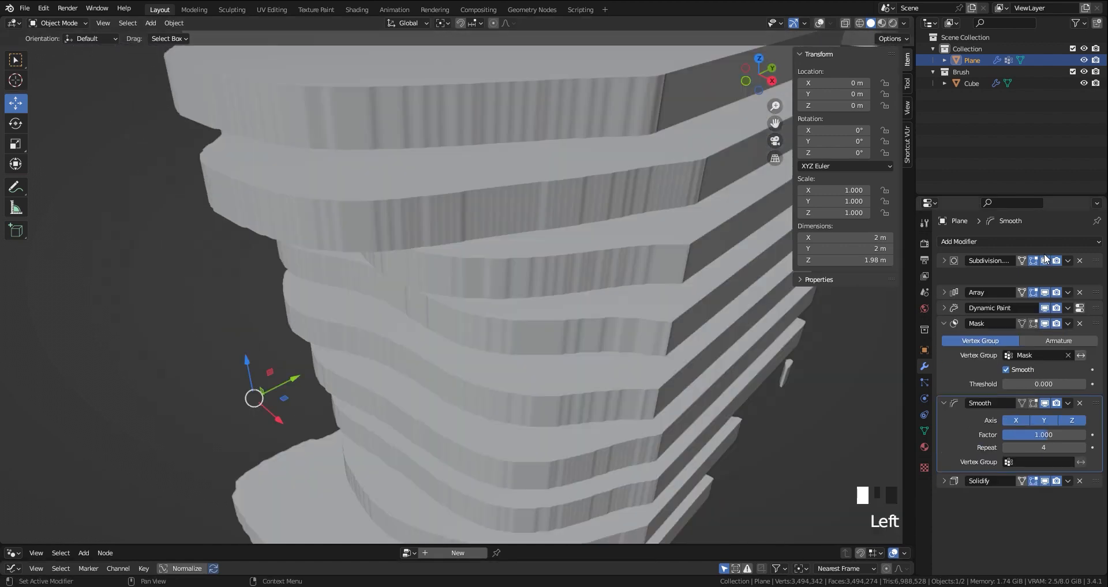
click(1045, 261)
scroll(459, 302, down, 2)
middle_drag(460, 302, 684, 326)
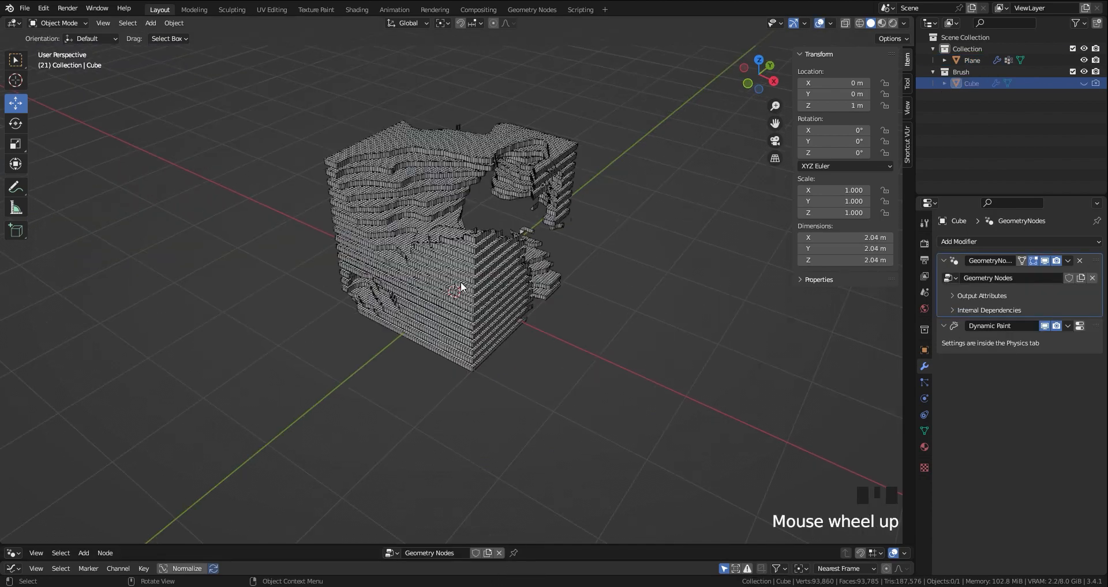
- Add a plane at the base of the slices and scale it up to a floor about 23.3 m square
scroll(450, 277, down, 2)
key(shift+a)
click(505, 288)
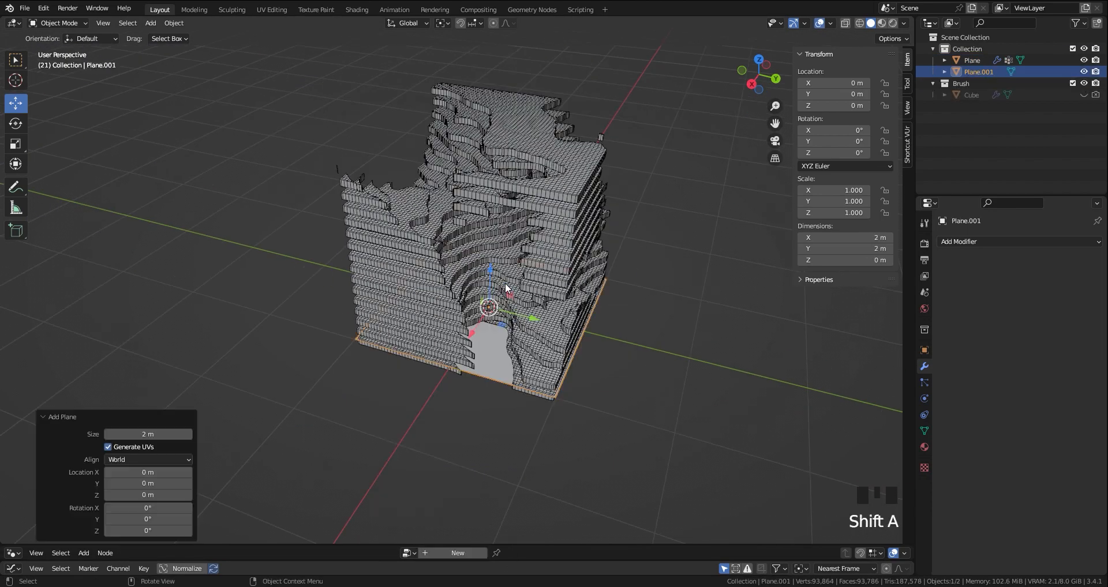
scroll(606, 333, down, 3)
key(s)
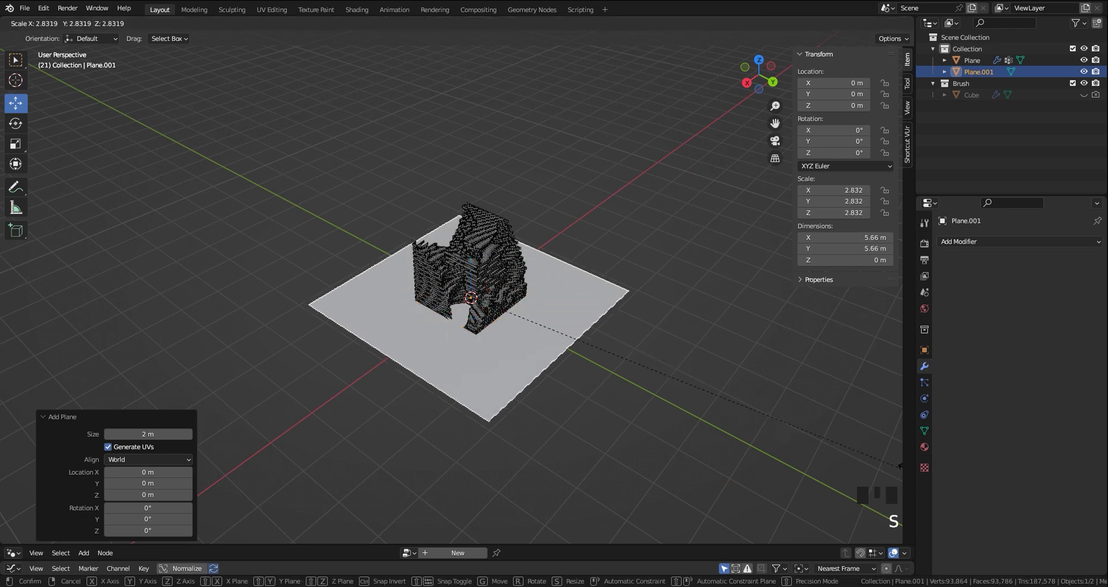
click(639, 345)
key(s)
click(721, 367)
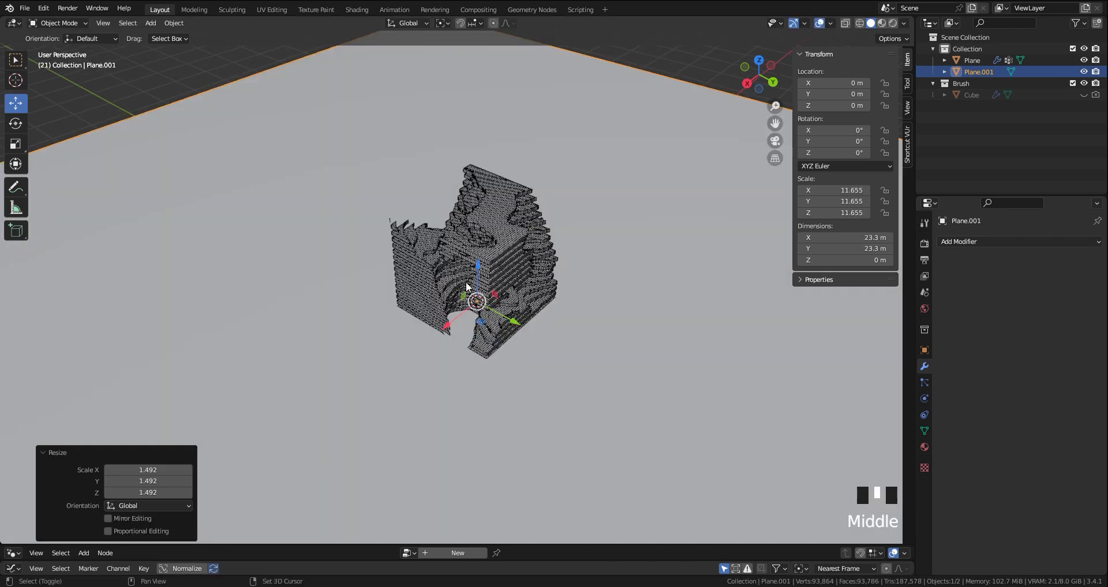
- Add a camera to the scene and align it to the current view
key(shift+a)
click(440, 453)
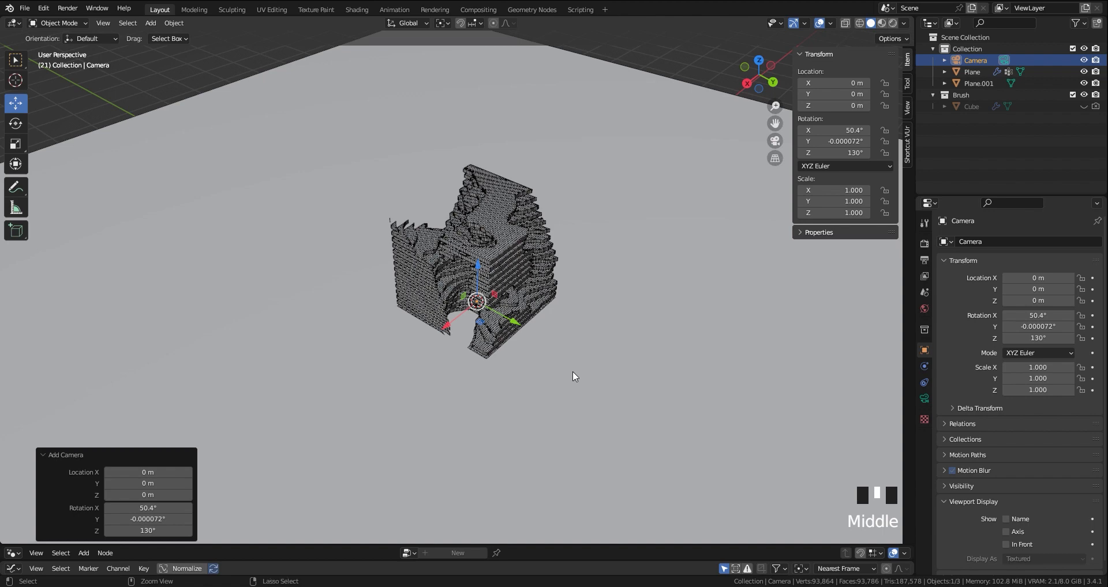
key(ctrl+alt+KP_0)
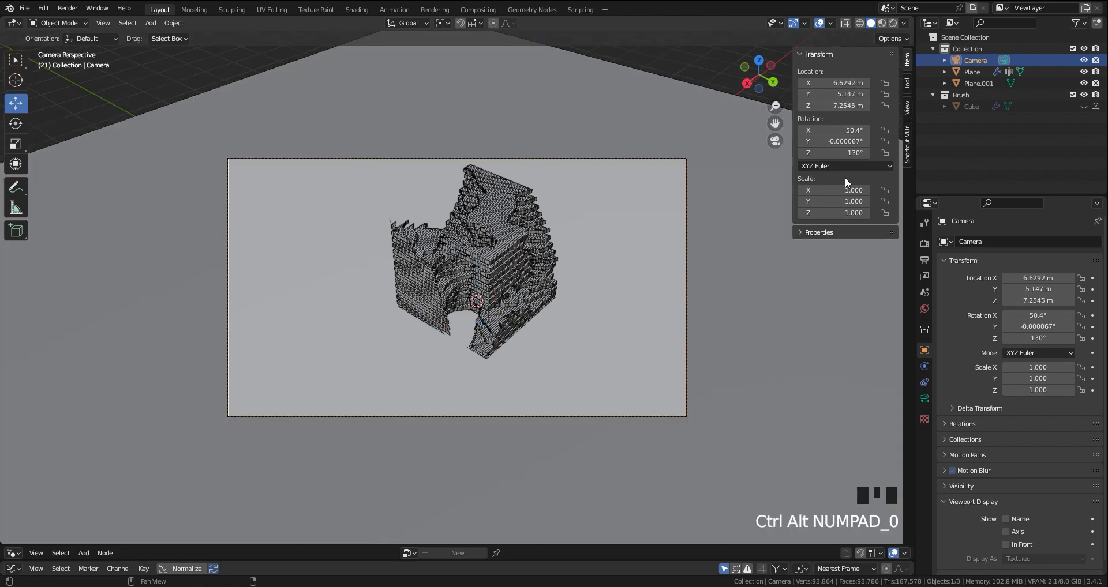
- Set the camera's rotation to X 55° and Z 135°, and its location to about Y 6.75 m and Z 7.32 m
drag(831, 131, 831, 131)
click(831, 131)
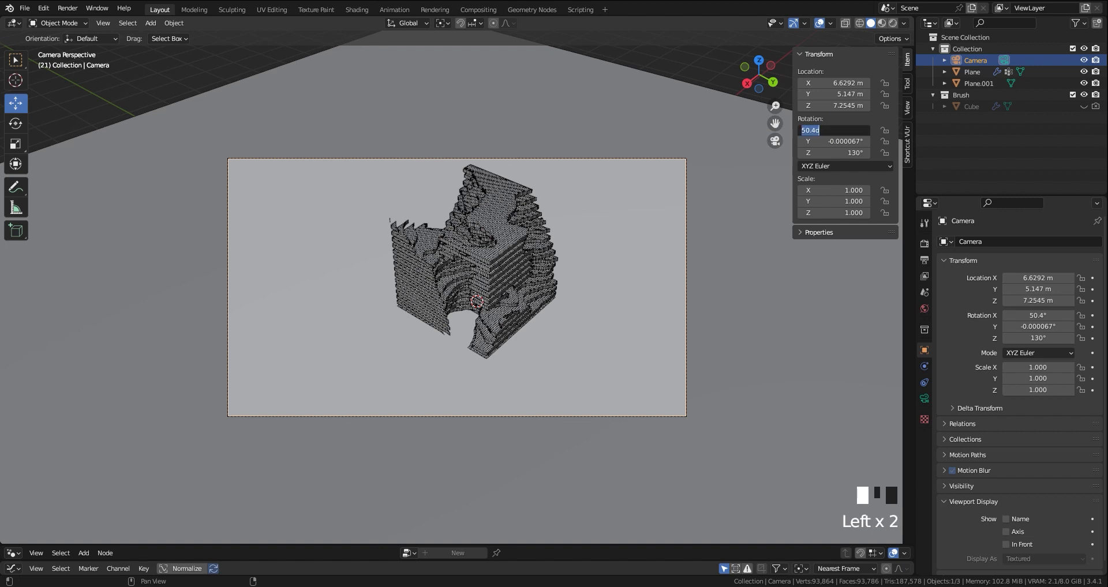
text(55)
key(Return)
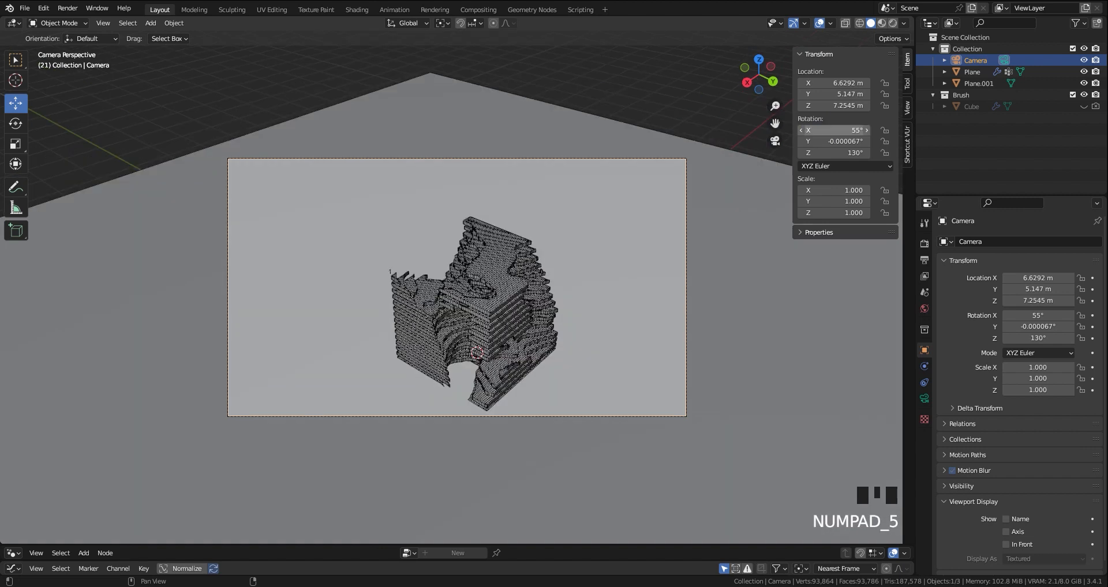
drag(843, 105, 867, 94)
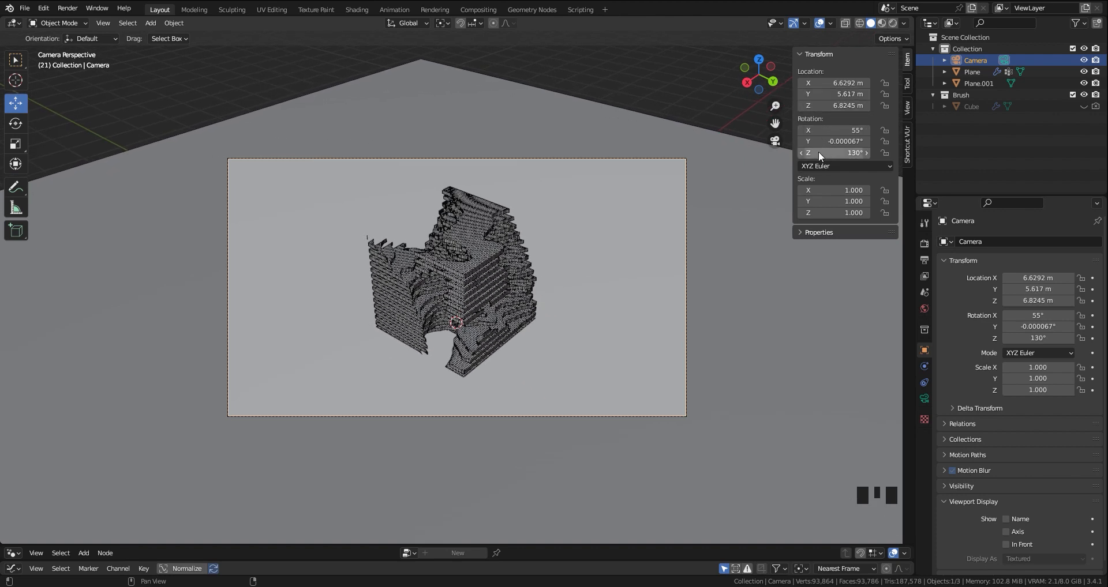
drag(827, 150, 848, 150)
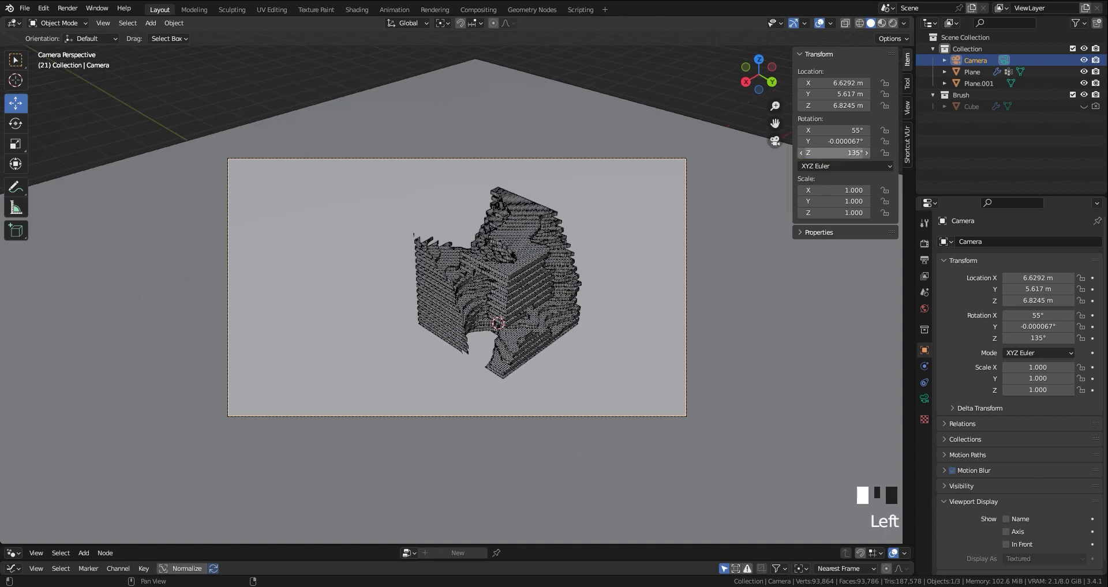
drag(837, 94, 920, 94)
drag(834, 106, 863, 105)
key(KP_0)
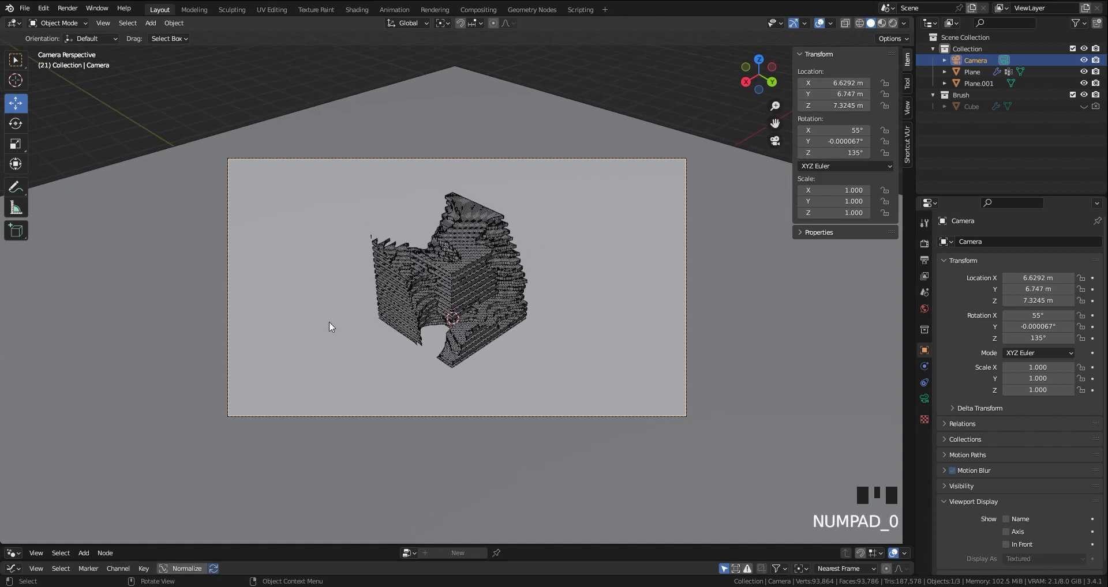
- Set the camera's focal length to 60 mm and check the framing through the camera
click(924, 398)
click(1046, 310)
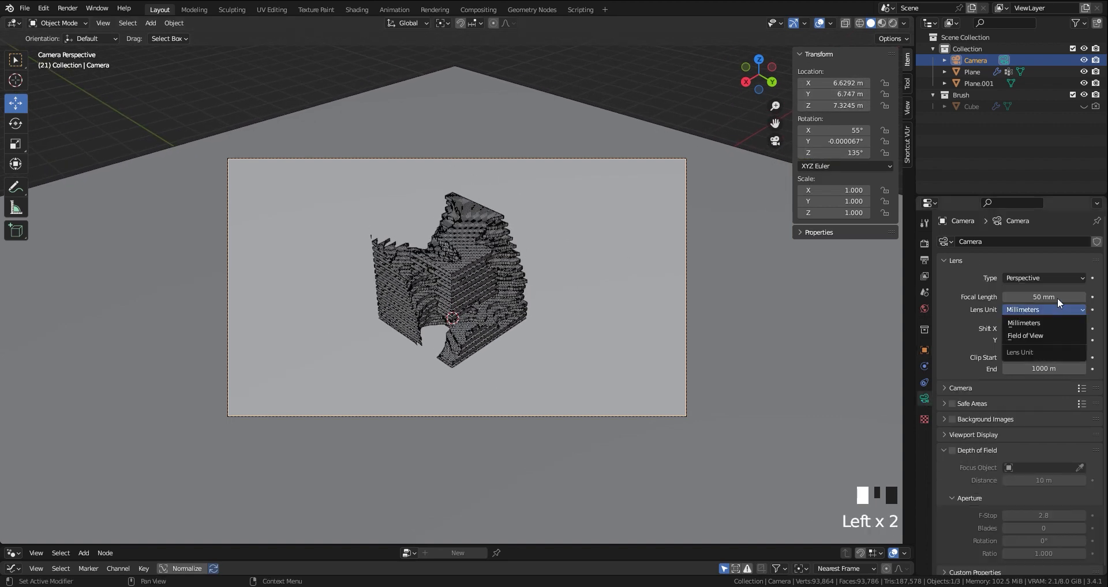
double_click(1057, 298)
key(Return)
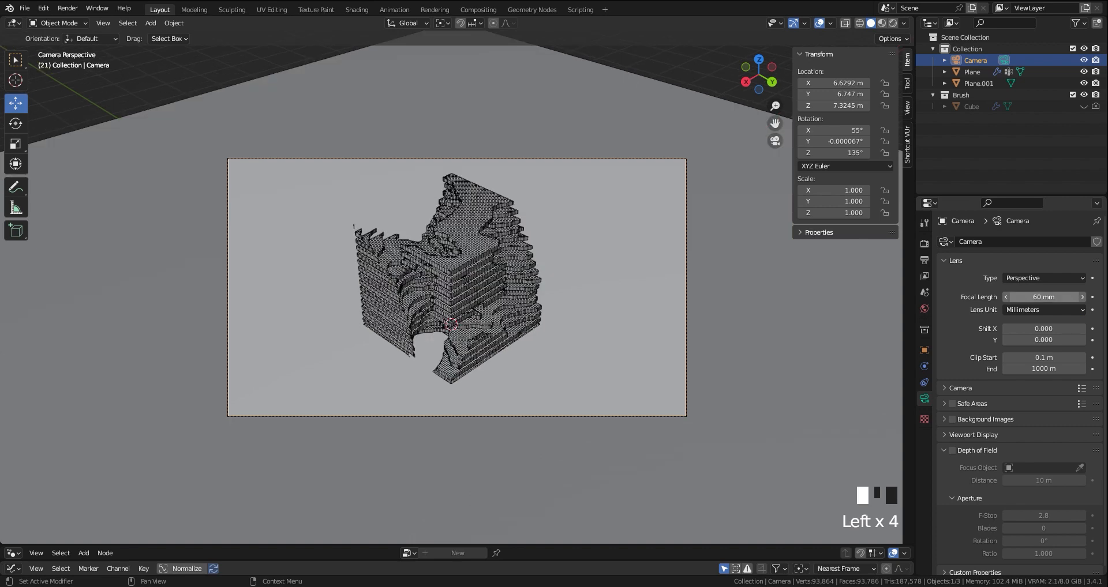
scroll(442, 280, up, 1)
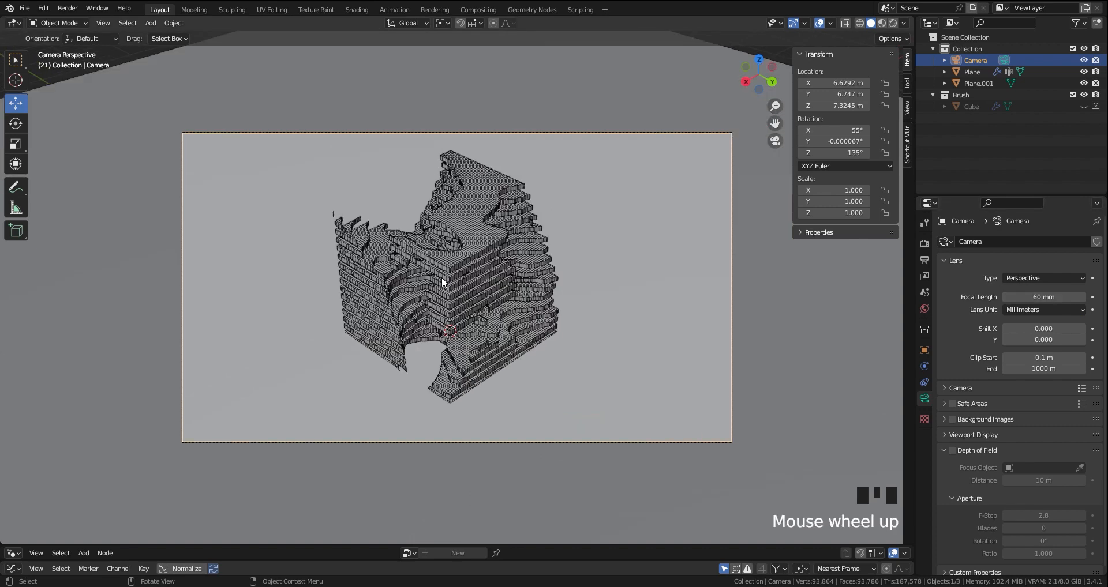
scroll(442, 280, down, 1)
key(shift+alt+z)
key(shift+alt+z)
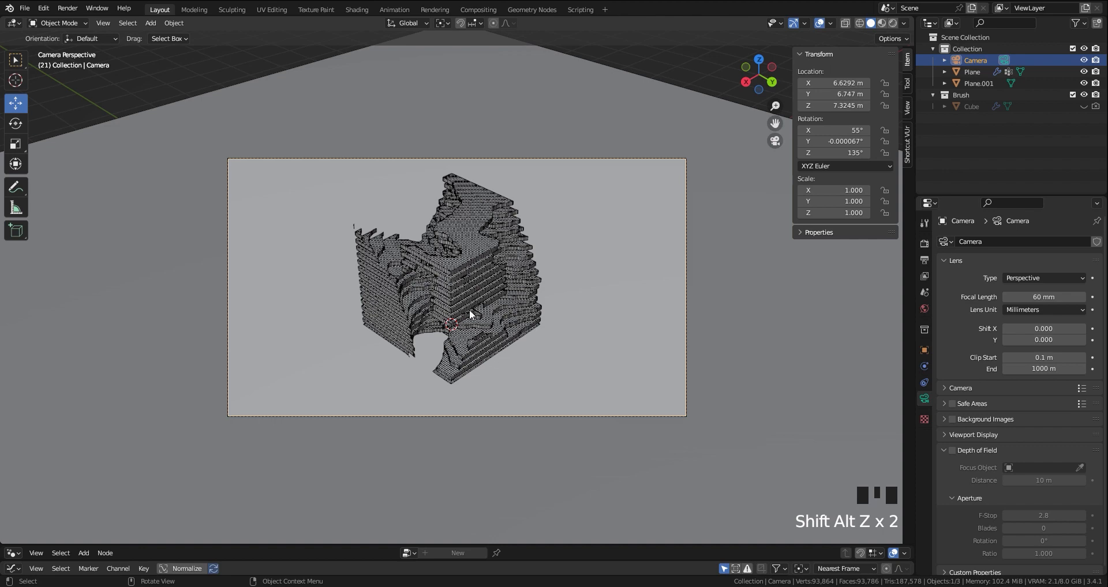
- Add a plane under the slices and scale it into a long strip about 2.32 m in X by 16.1 m in Y
key(shift+a)
mouse_move(444, 133)
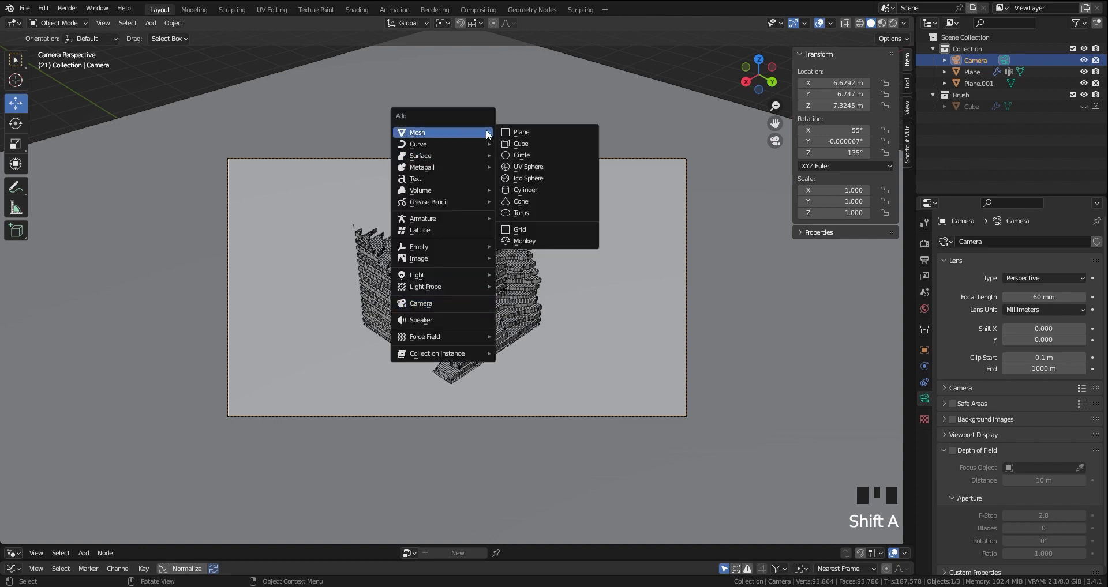
click(522, 133)
key(s)
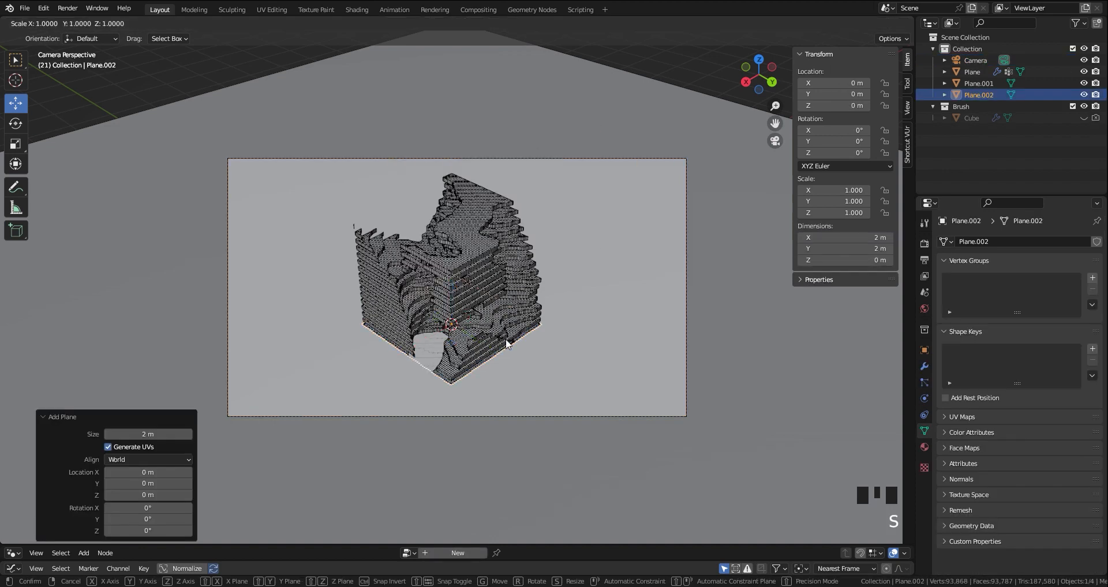
key(y)
key(Return)
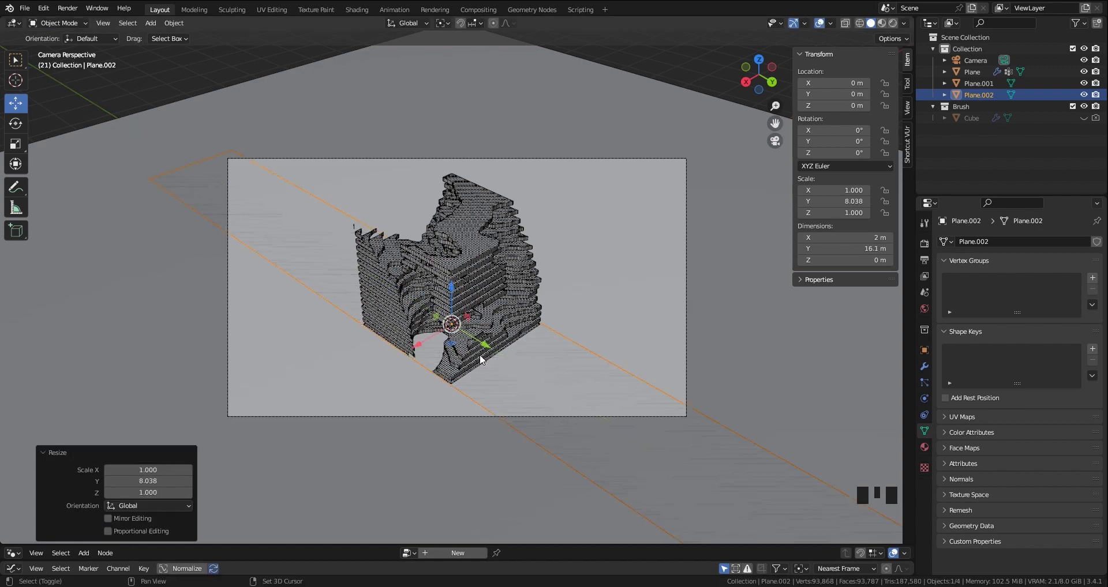
key(shift+space)
key(s)
drag(422, 349, 411, 350)
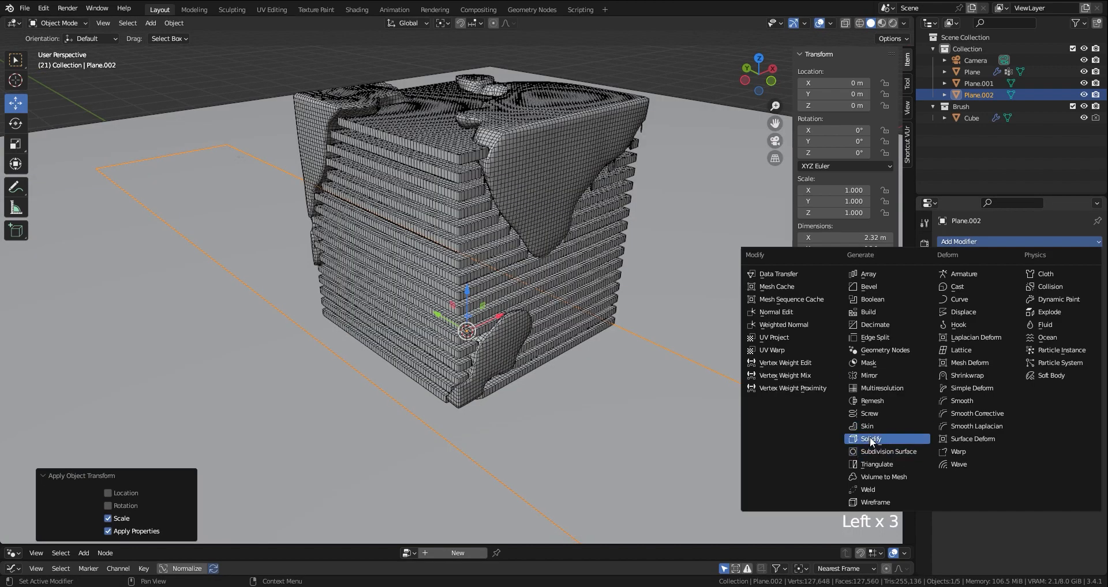
- Add a Solidify modifier to the long floor strip with a thickness of about 0.131 m
click(872, 441)
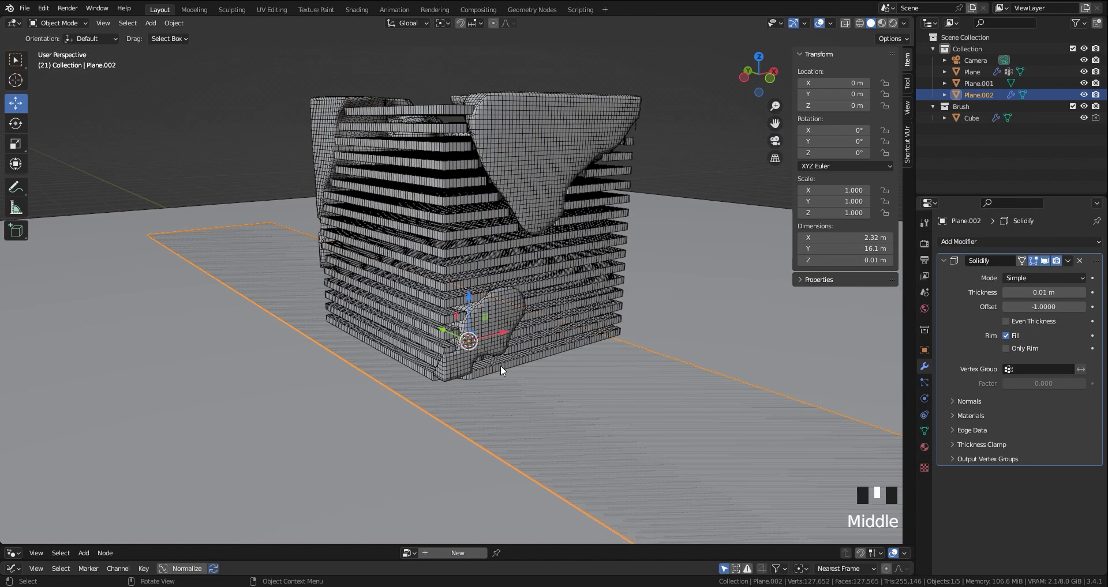
shift+middle_drag(837, 404, 934, 340)
shift+drag(1044, 293, 1062, 292)
click(944, 260)
shift+drag(1062, 293, 1042, 320)
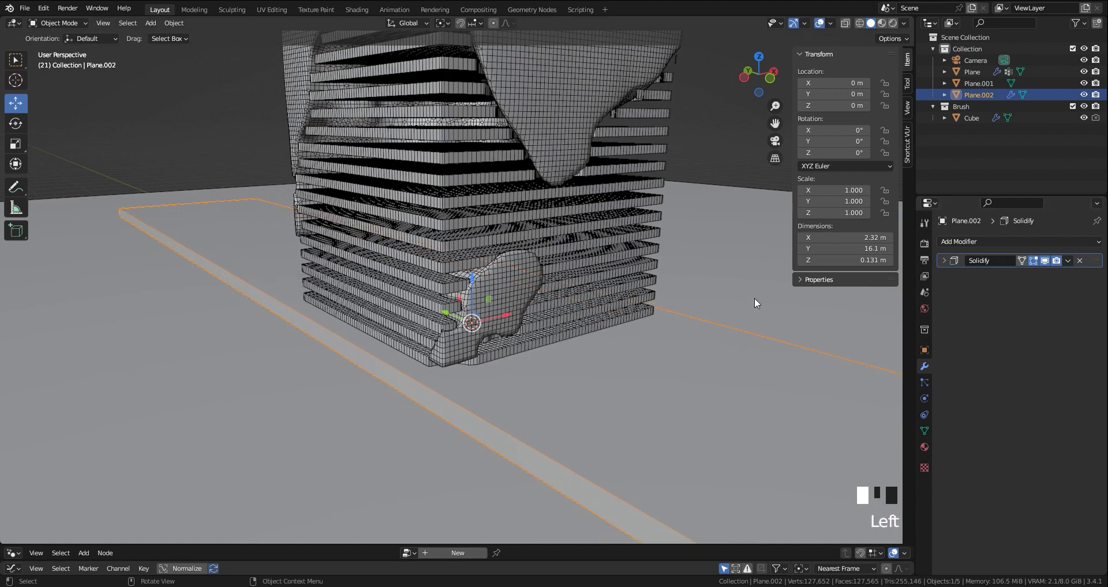
- Add a Bevel modifier to the strip with an amount of 0.031 m and 4 segments, and shade it smooth with Auto Smooth
click(1013, 240)
click(906, 286)
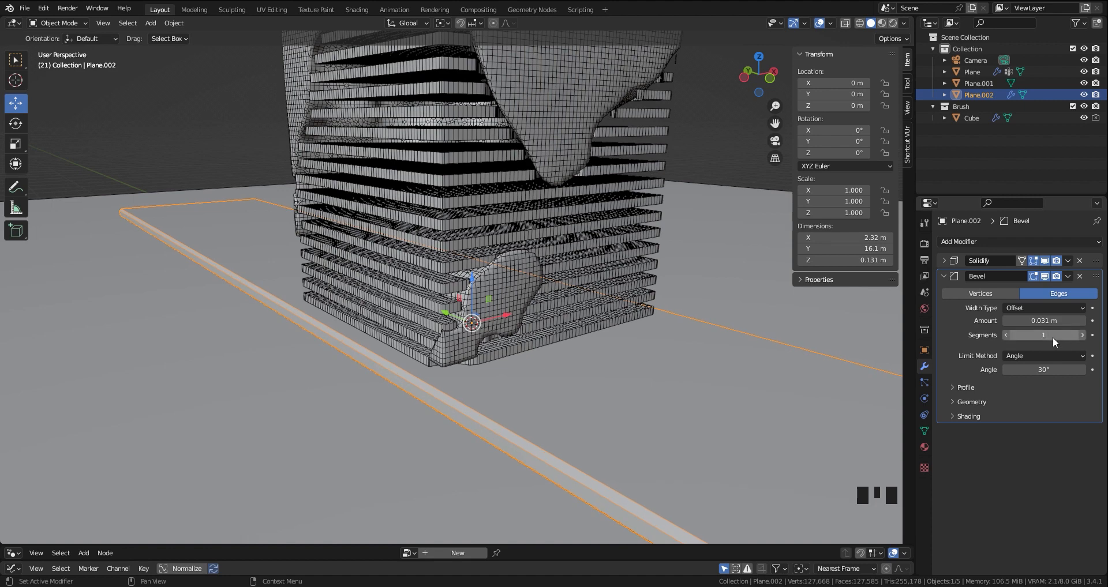
click(1083, 335)
click(1083, 335)
click(1083, 335)
right_click(523, 368)
click(514, 365)
- Enlarge the node editor area and switch it to a second 3D viewport alongside the camera view
drag(410, 545, 411, 284)
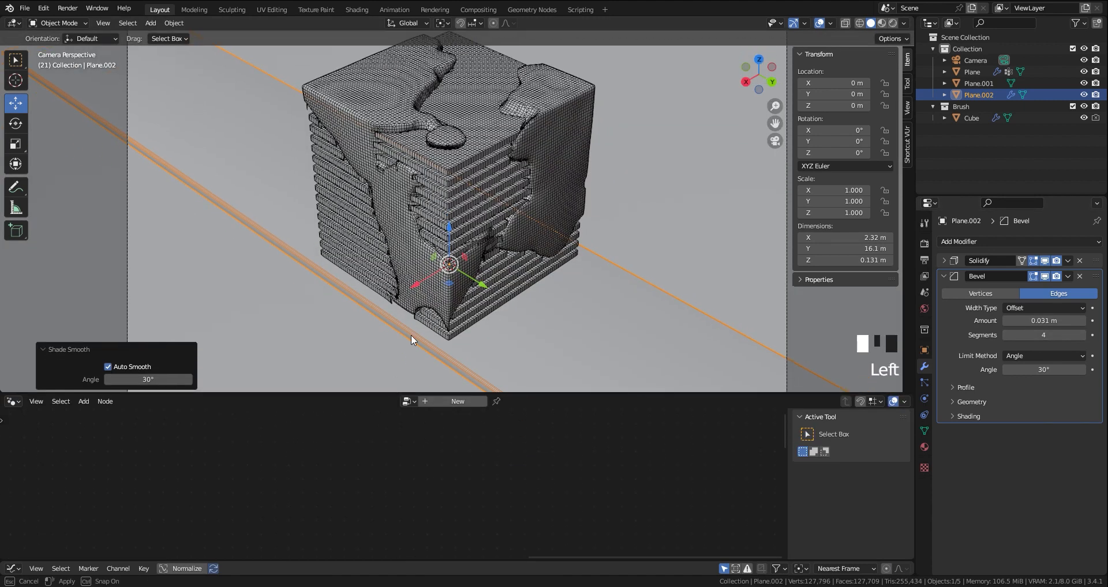
click(13, 293)
click(38, 324)
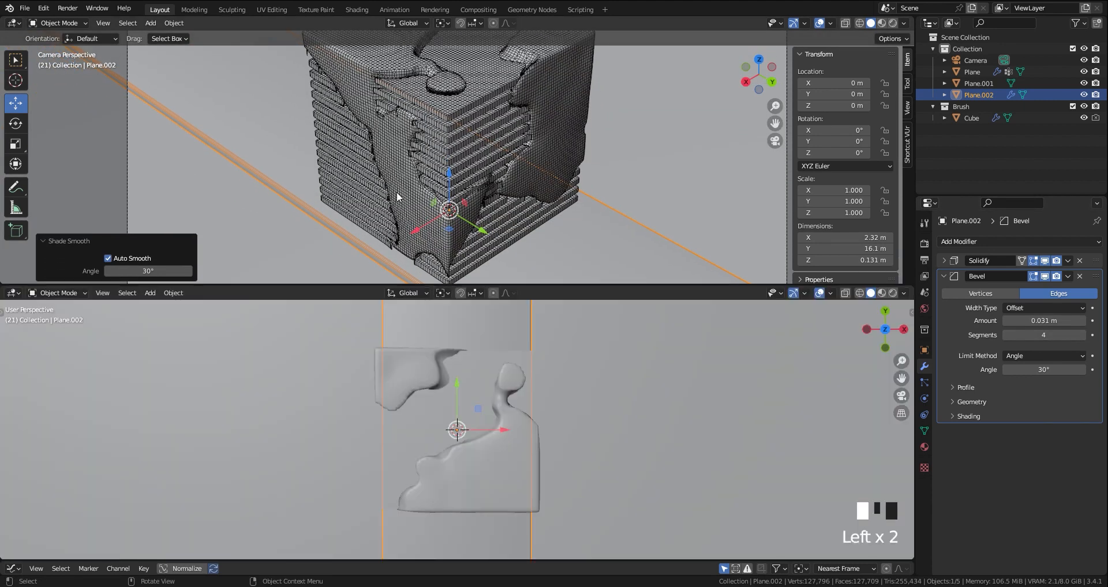
scroll(404, 191, down, 2)
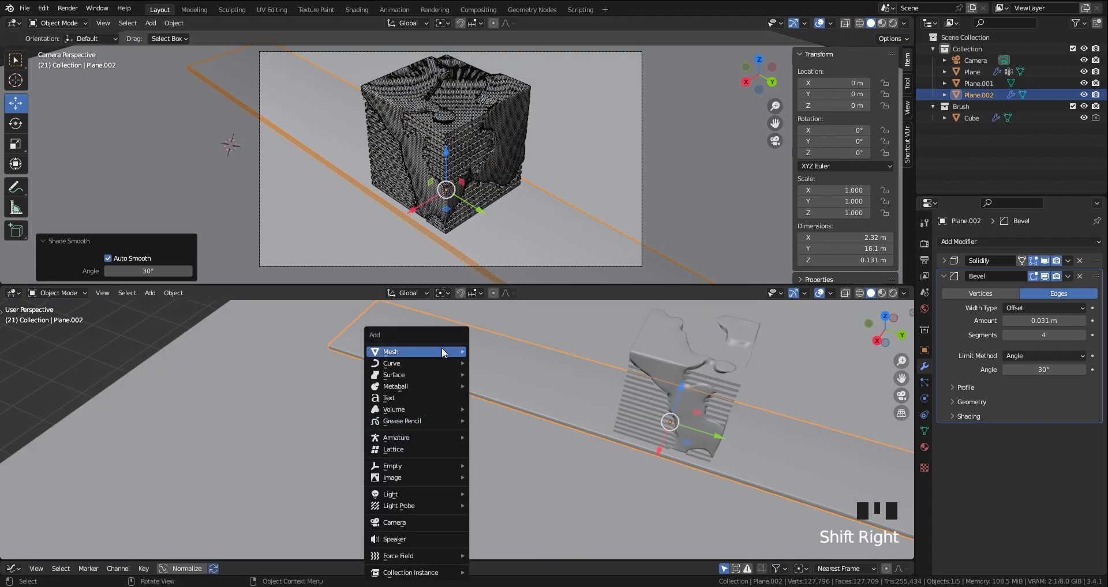
- Add a plane on the floor beside the long strip and scale it into a narrow bar about 3.34 m by 0.215 m
click(519, 349)
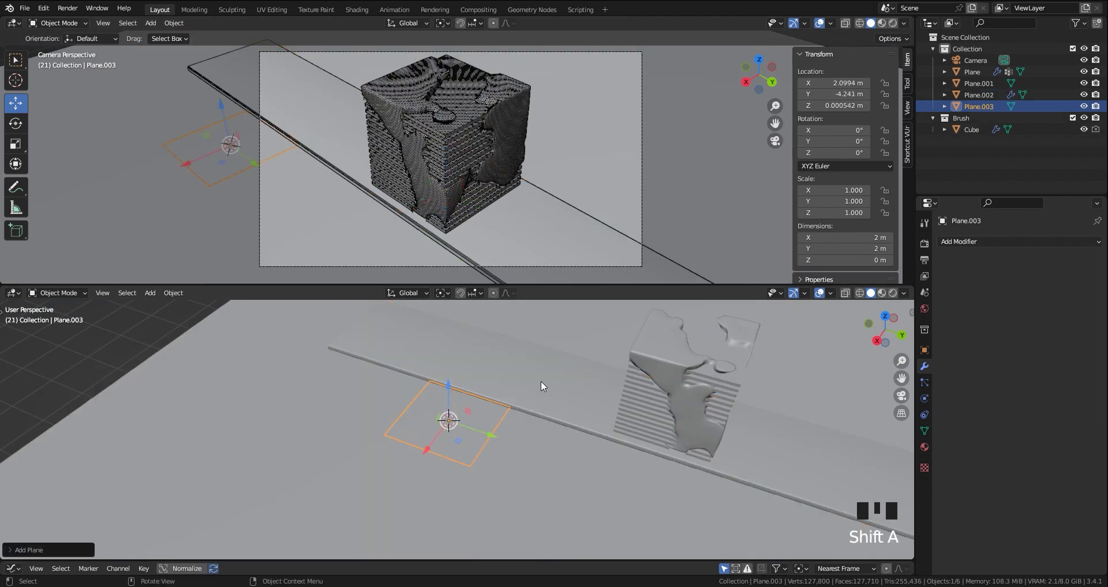
scroll(440, 423, up, 3)
key(shift+space)
key(s)
drag(392, 425, 367, 437)
drag(454, 441, 442, 416)
middle_drag(442, 415, 462, 420)
scroll(461, 420, up, 5)
drag(463, 422, 439, 417)
middle_drag(440, 418, 516, 409)
- Move the narrow plane along X to about 2.91 m and apply its scale
key(shift+space)
key(g)
drag(367, 350, 257, 370)
middle_drag(257, 370, 430, 397)
key(ctrl+a)
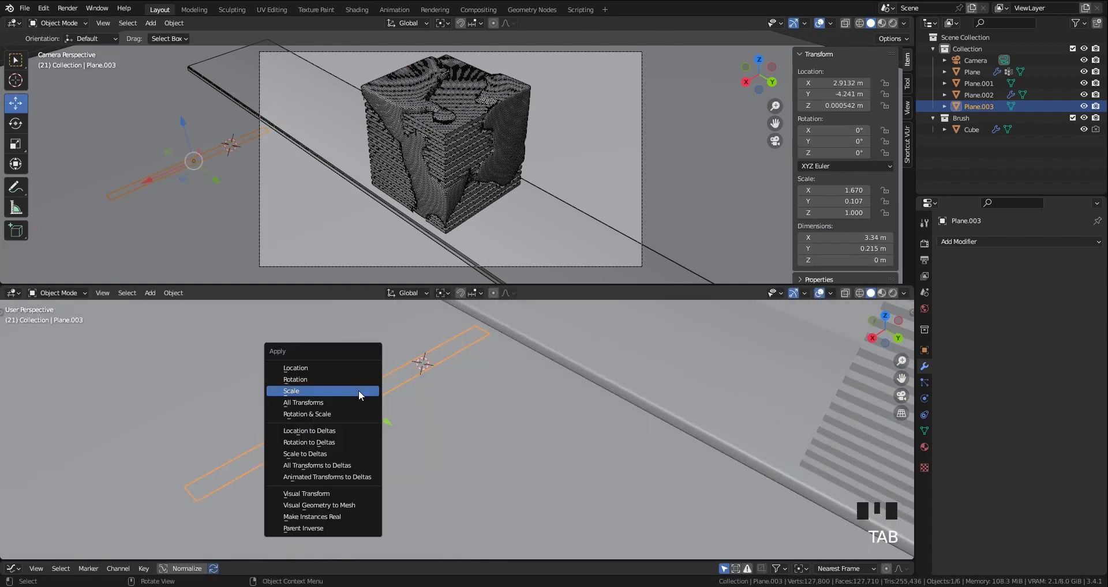
click(323, 392)
- Add a Solidify modifier to the narrow plane with a thickness of about 0.039 m and an offset of 1
click(1026, 242)
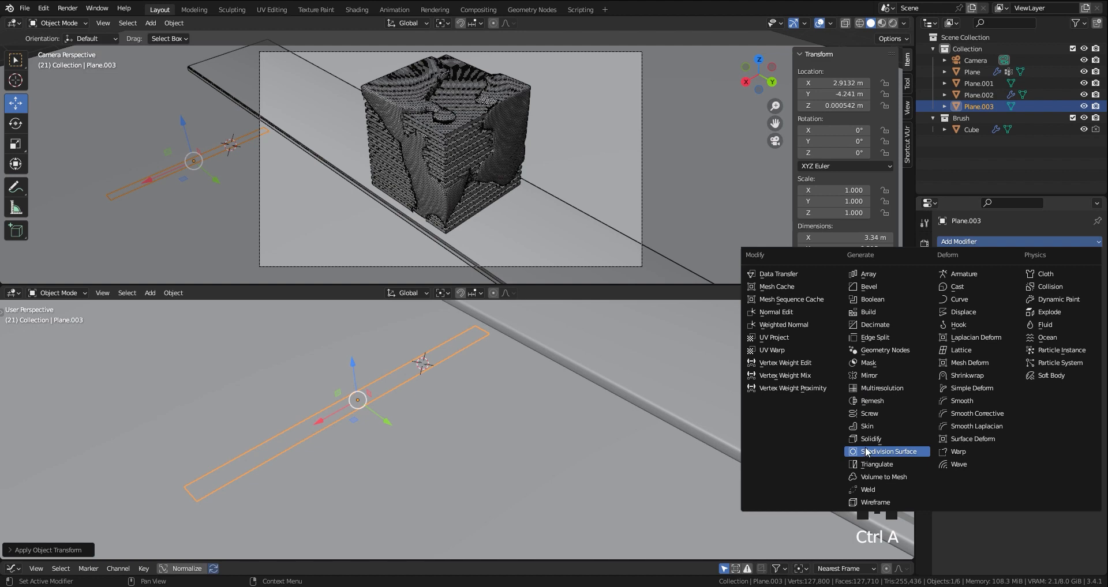
click(872, 439)
drag(1033, 307, 1057, 295)
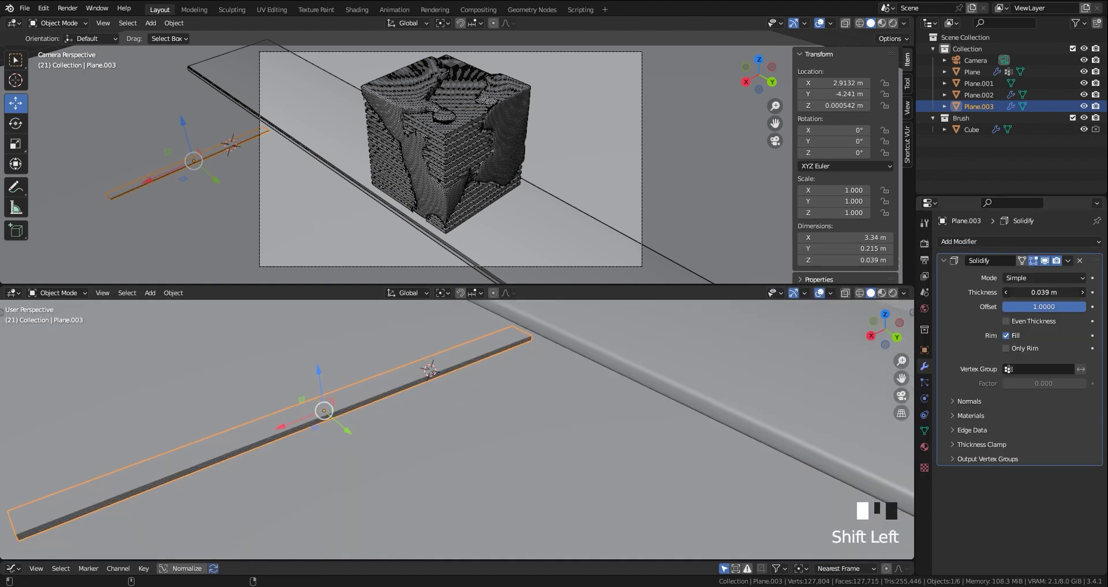
- Add a Bevel modifier to the narrow bar with an amount of about 0.013 m and 3 segments
click(944, 260)
click(960, 241)
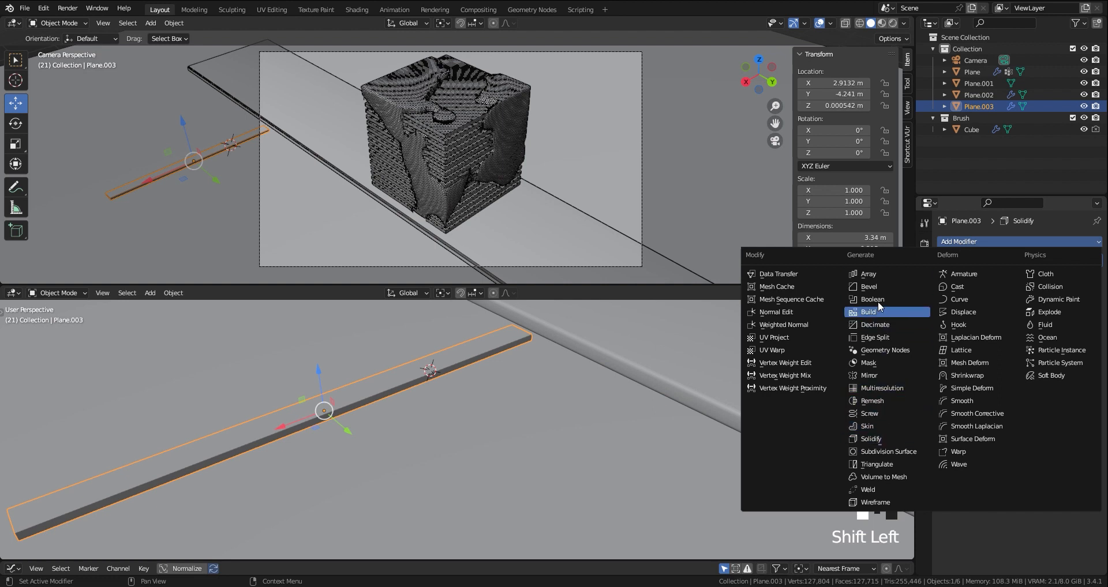
click(875, 287)
scroll(770, 352, up, 5)
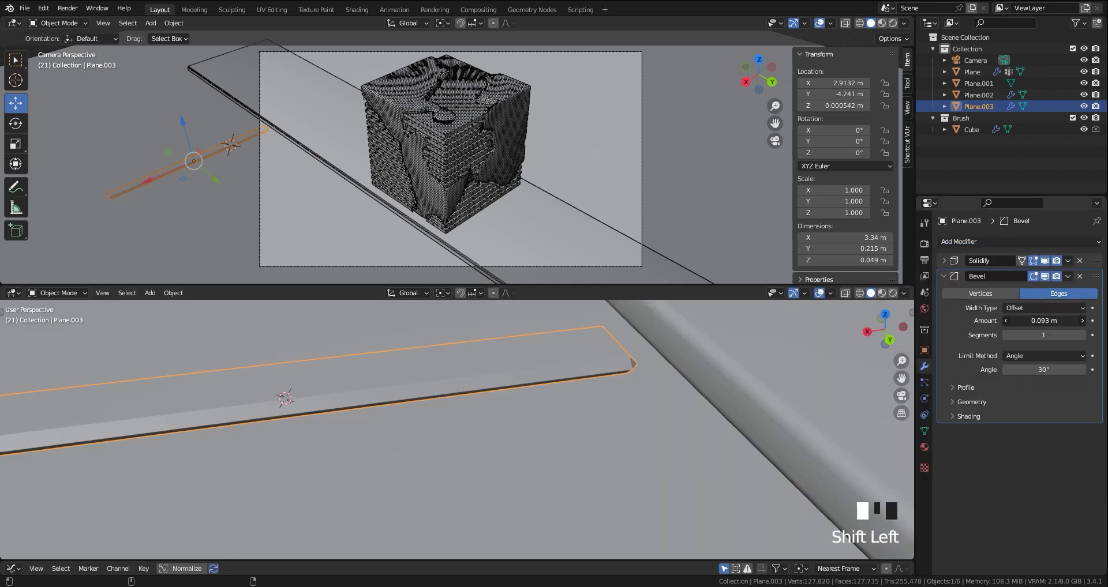
shift+drag(1044, 321, 1027, 321)
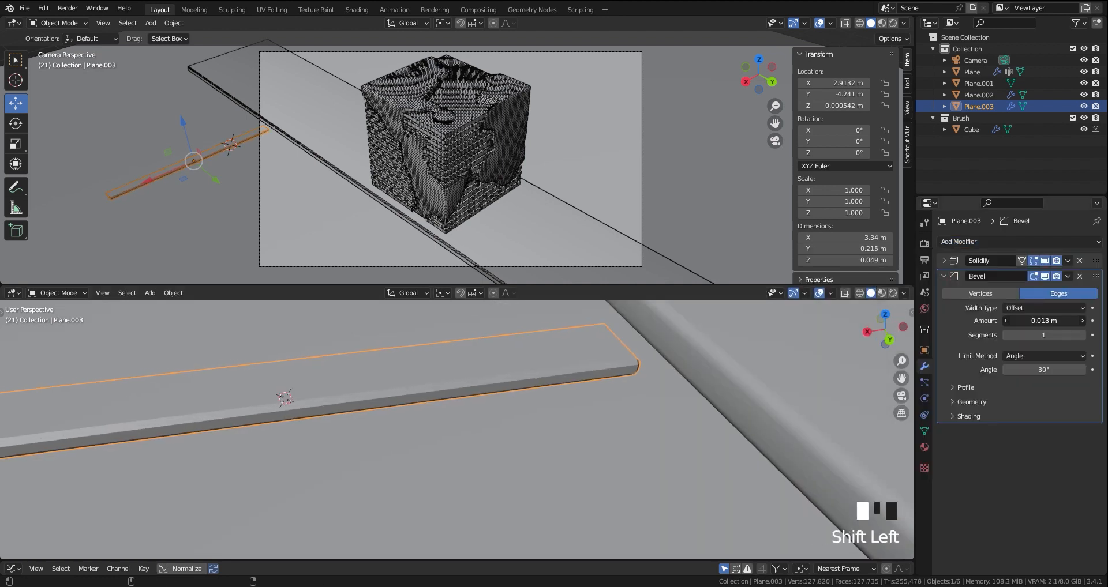
click(1082, 333)
click(1081, 333)
- Shade the narrow bar smooth with auto smooth
right_click(577, 382)
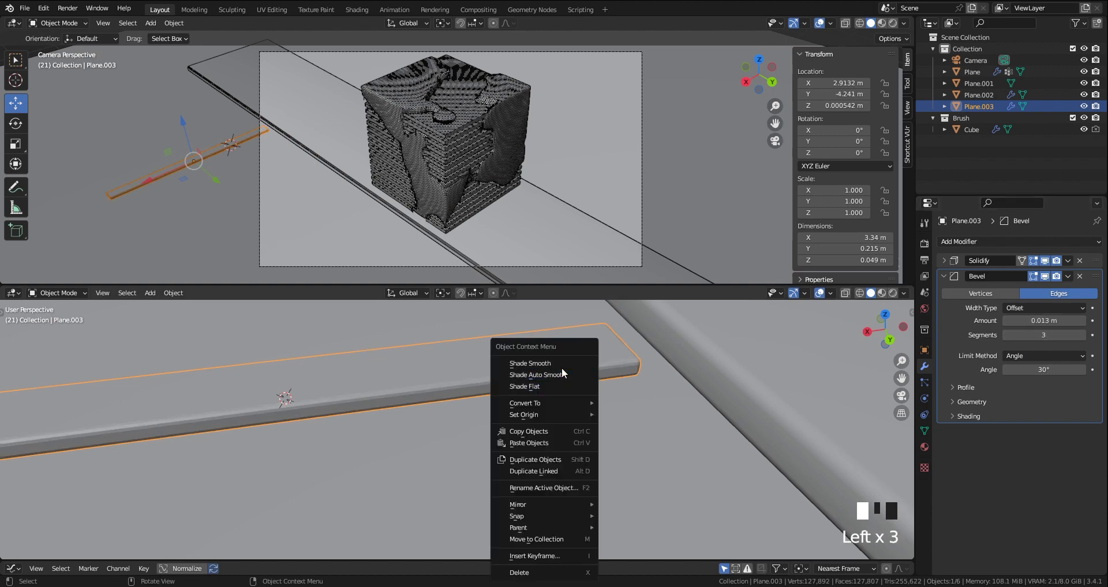
click(562, 368)
right_click(562, 368)
click(536, 373)
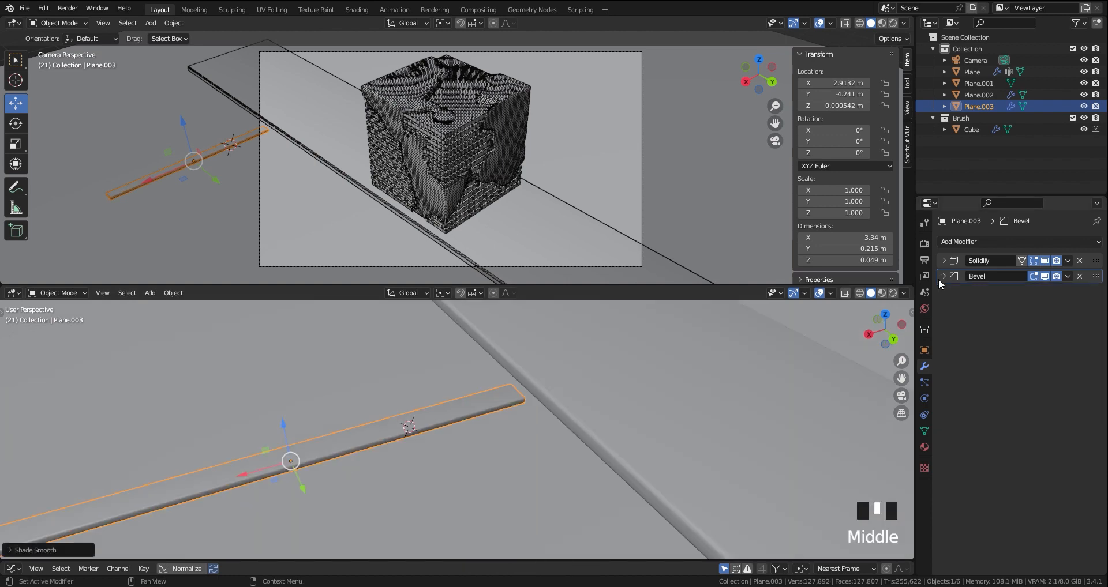
- Add an Array modifier to the narrow bar with relative offset factors of 0 in X and about 1.16 in Y
click(953, 244)
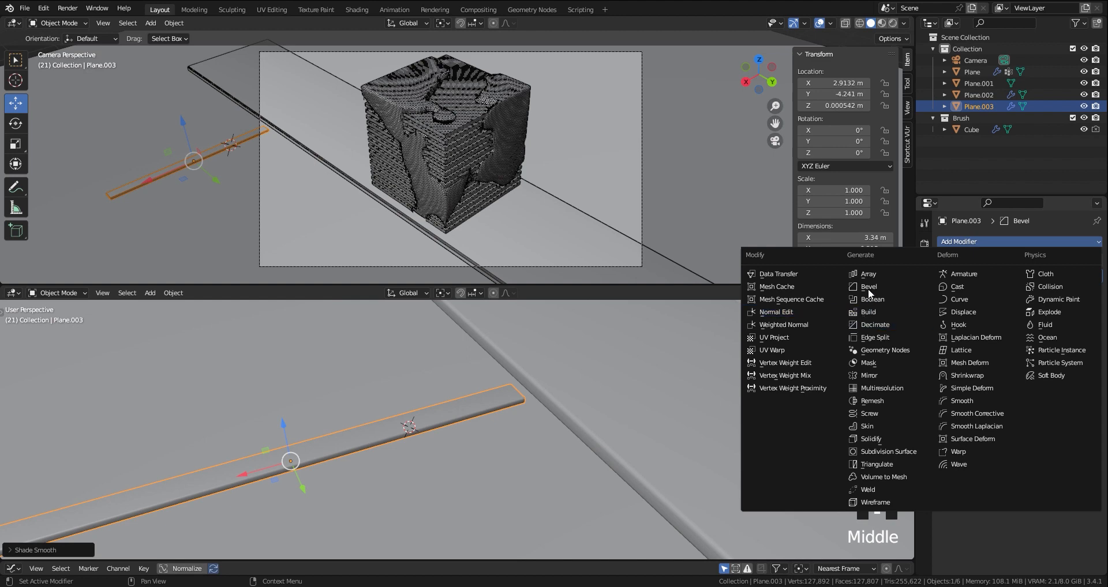
click(871, 279)
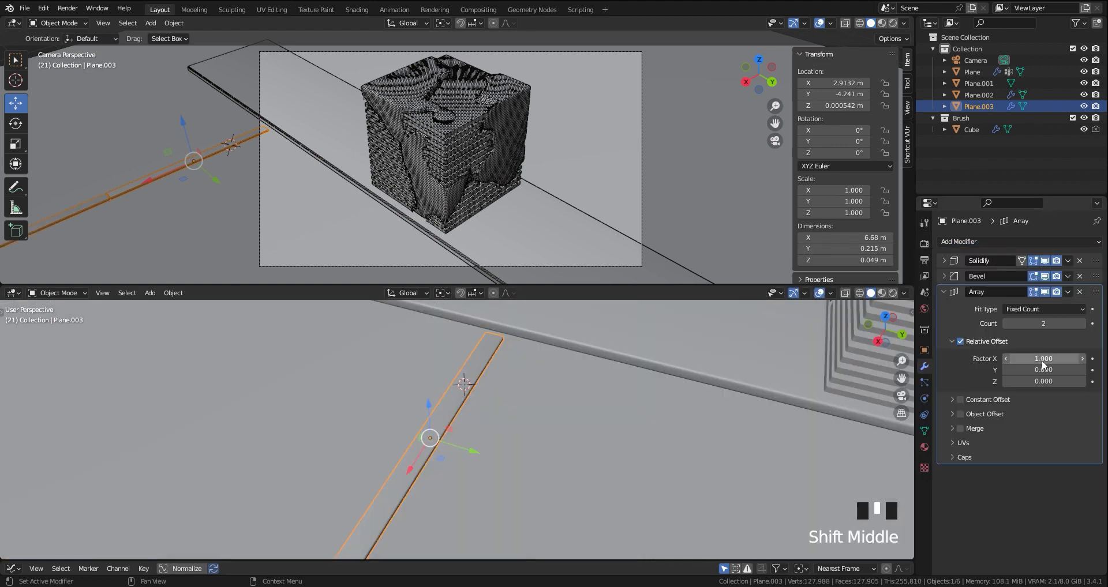
click(1043, 362)
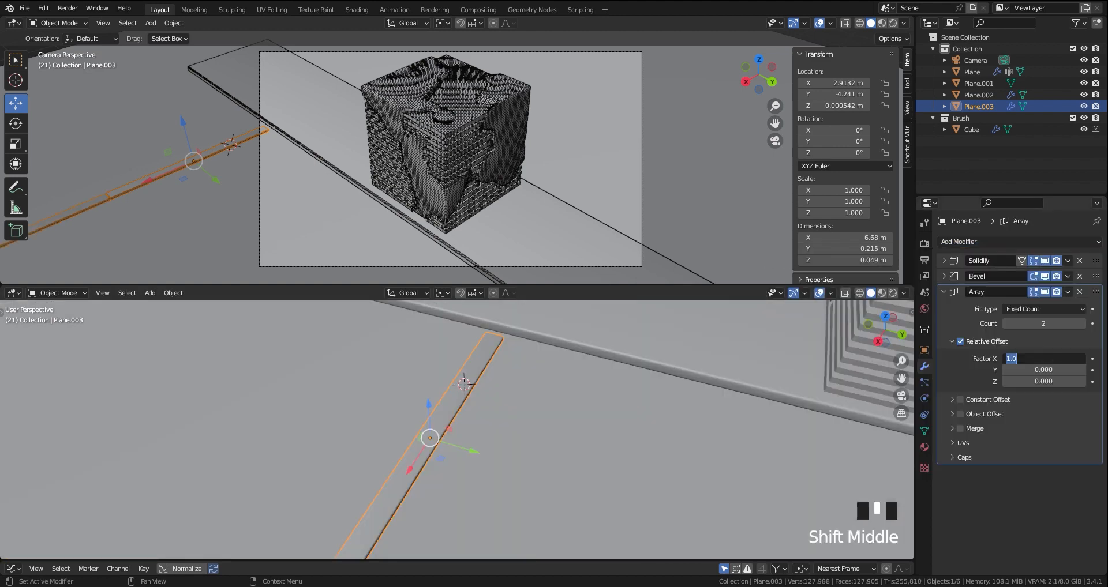
text(0)
key(Tab)
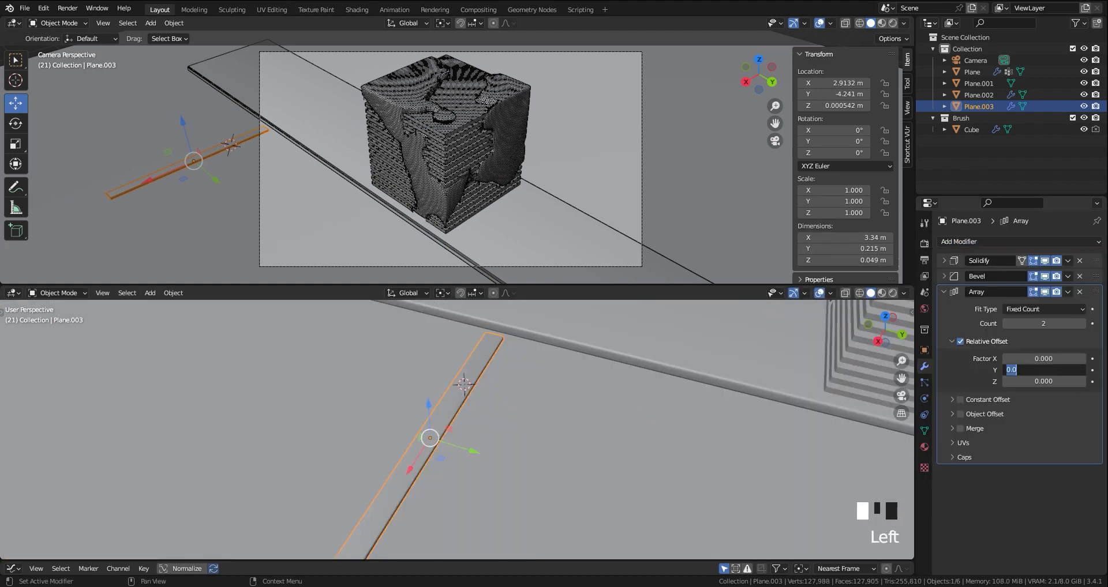
text(1)
key(Return)
shift+drag(1044, 370, 1053, 370)
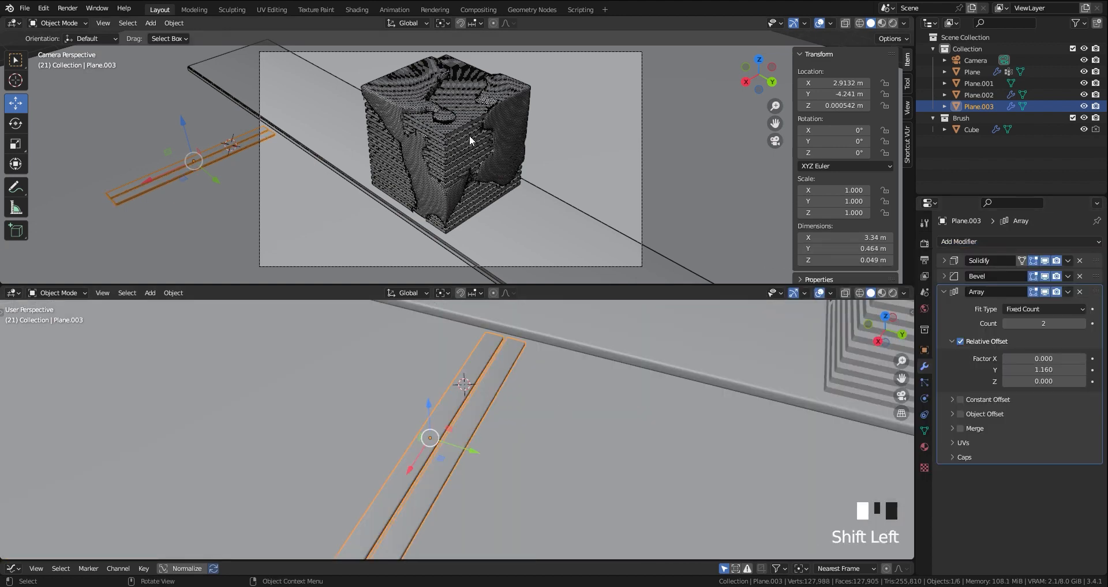
- Set the bar's array count to 22
scroll(346, 139, up, 6)
shift+middle_drag(355, 151, 504, 153)
key(shift+alt+z)
click(1036, 322)
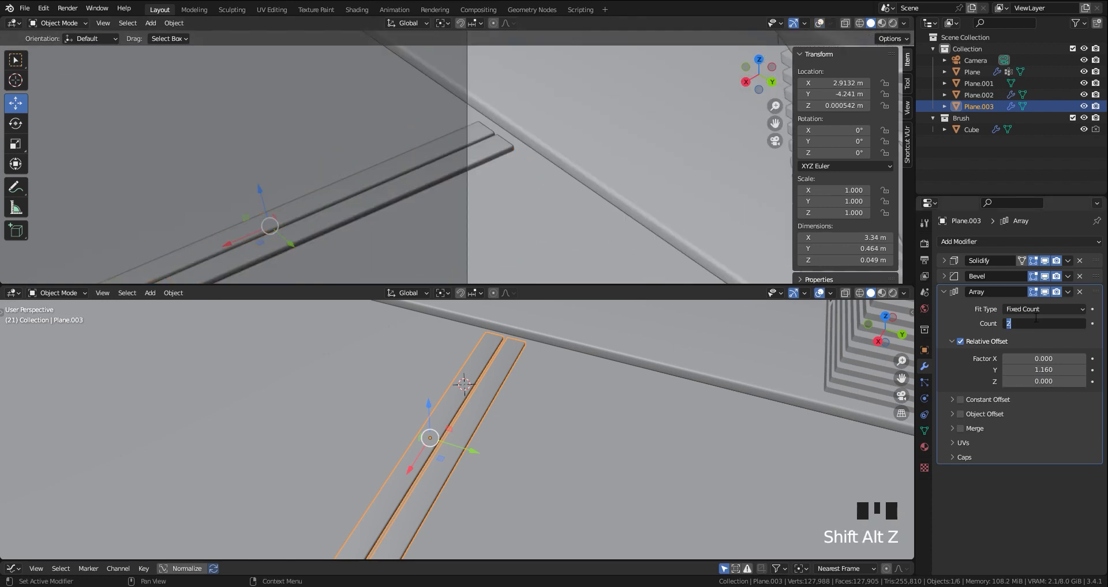
text(2)
- Move the arrayed slats along Y to about -6.06 m, beside the long strip
scroll(432, 141, down, 3)
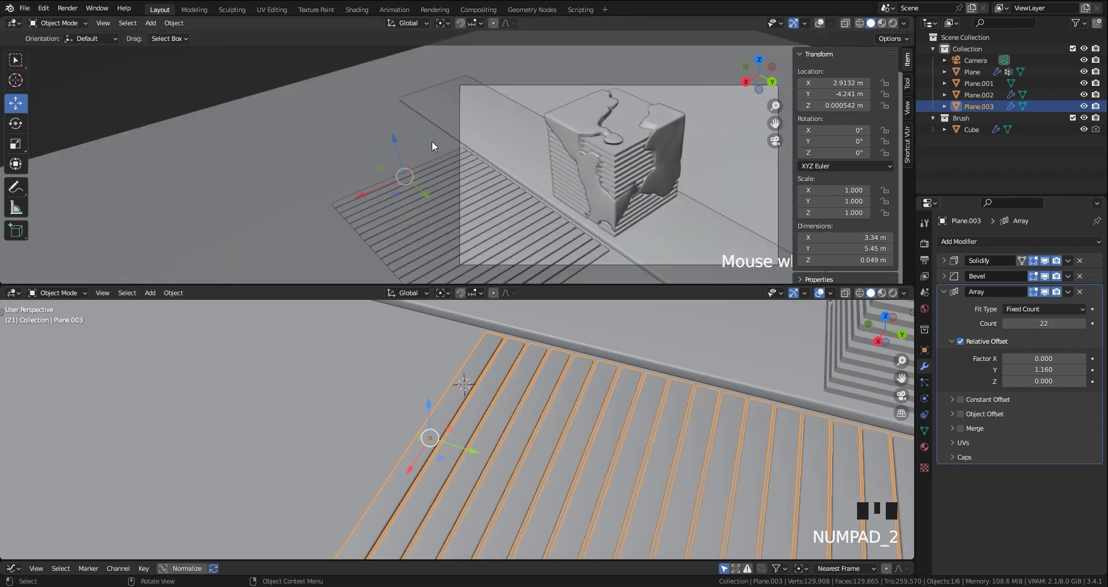
drag(443, 185, 405, 151)
key(shift+alt+z)
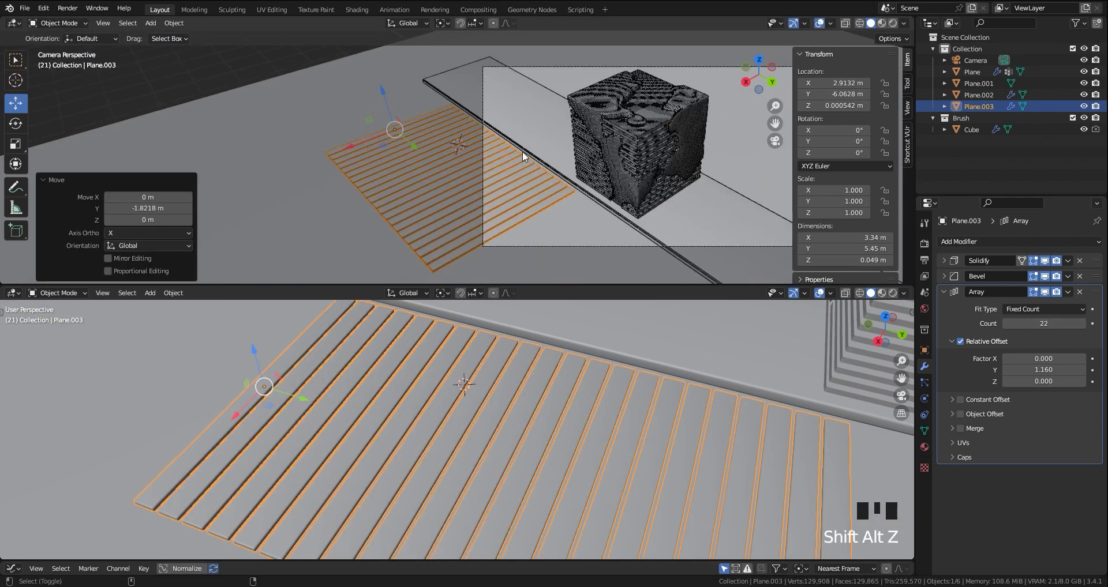
key(shift+alt+z)
- Add a 64-vertex circle on the floor behind the layered cube and scale it down
mouse_move(512, 140)
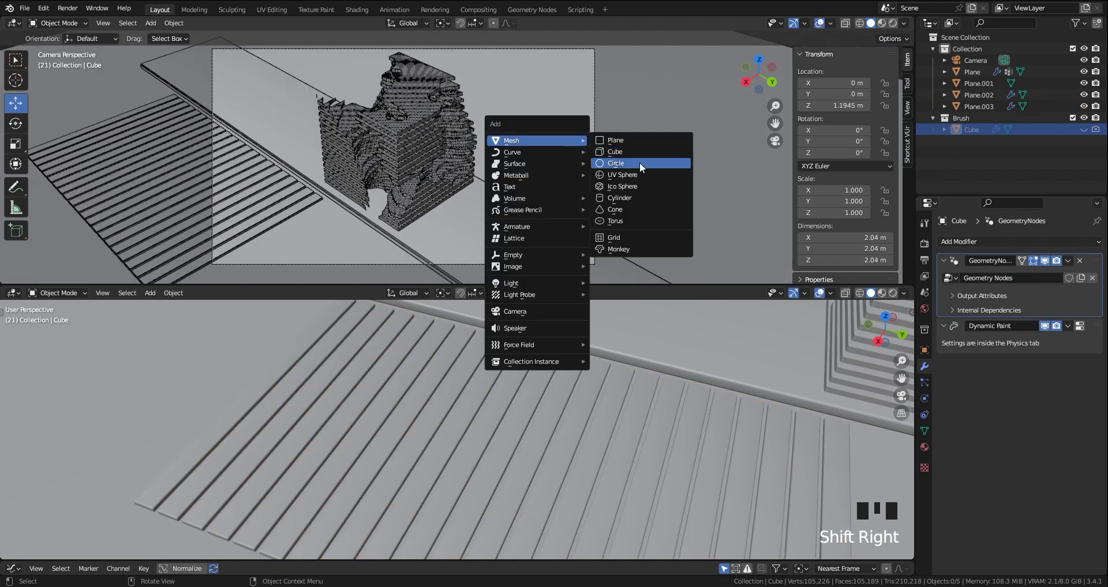
click(638, 163)
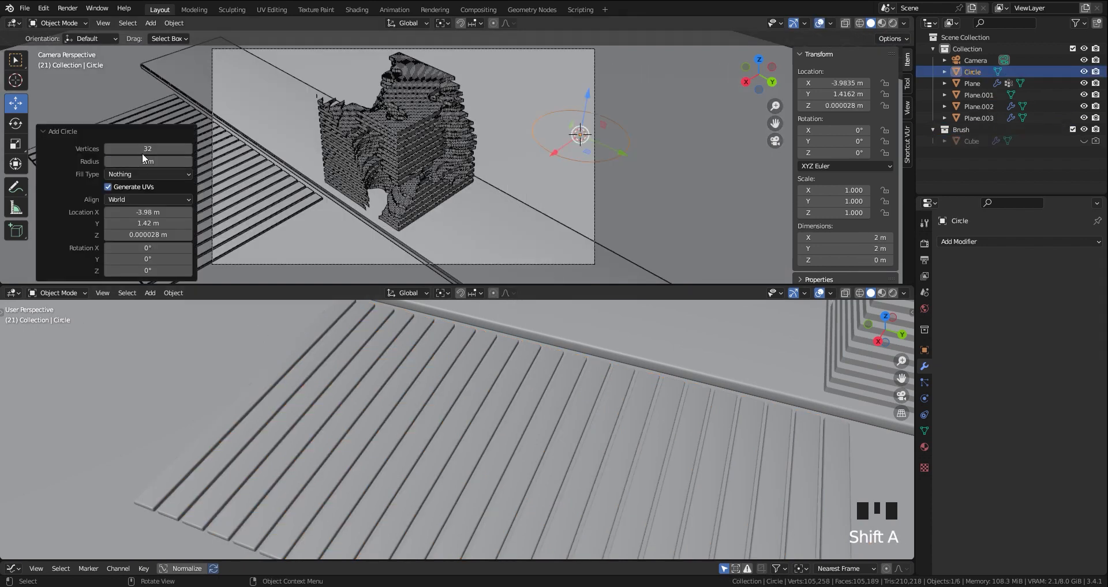
text(4)
click(580, 135)
scroll(518, 119, up, 4)
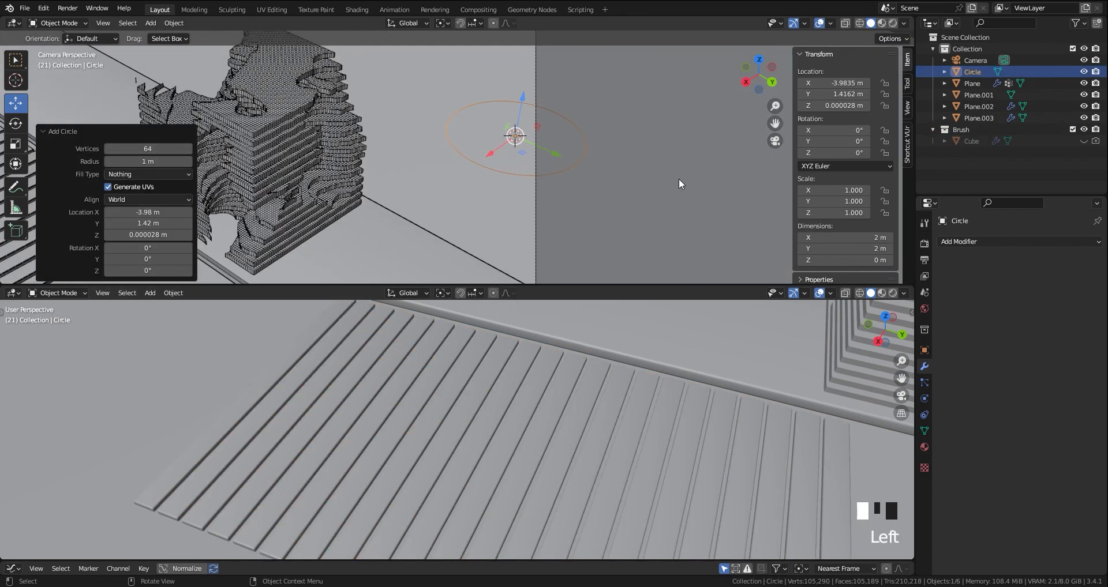
key(s)
click(588, 167)
- Extrude the circle's edges in place and scale them outward into a flat ring about 2.78 m wide
key(Tab)
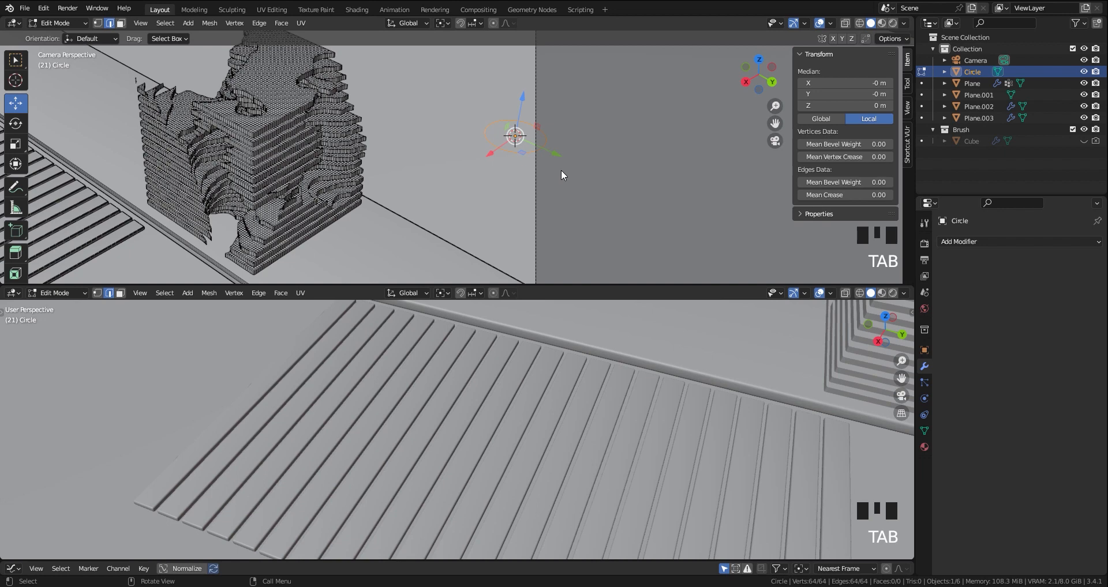
key(e)
key(Escape)
key(s)
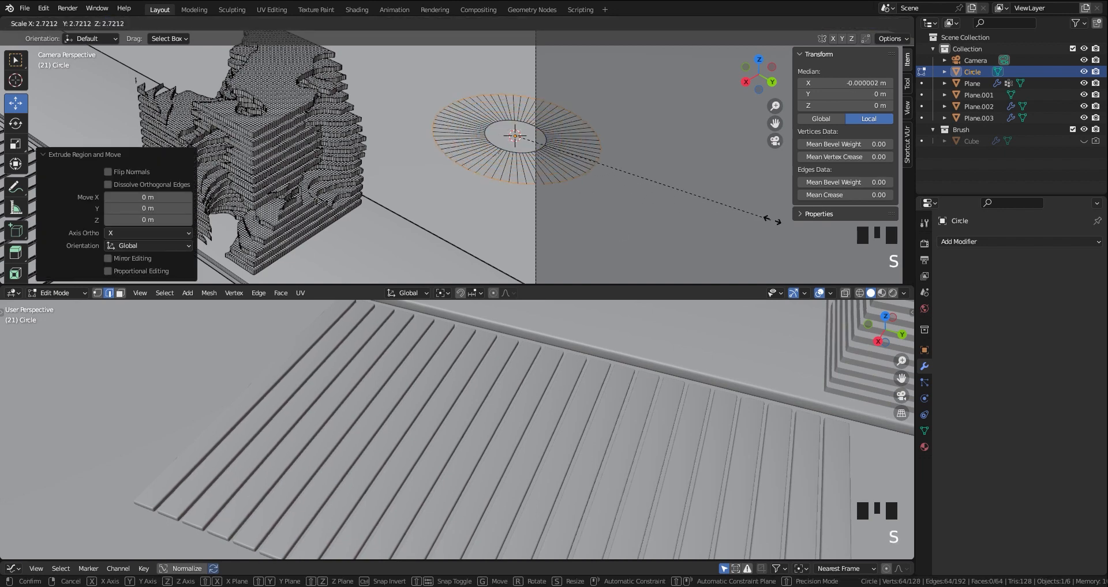
click(773, 220)
- Extrude the ring's faces to a height of about 0.437 m and move the ring to about X -3.16 m, Y 1.66 m
key(3)
key(e)
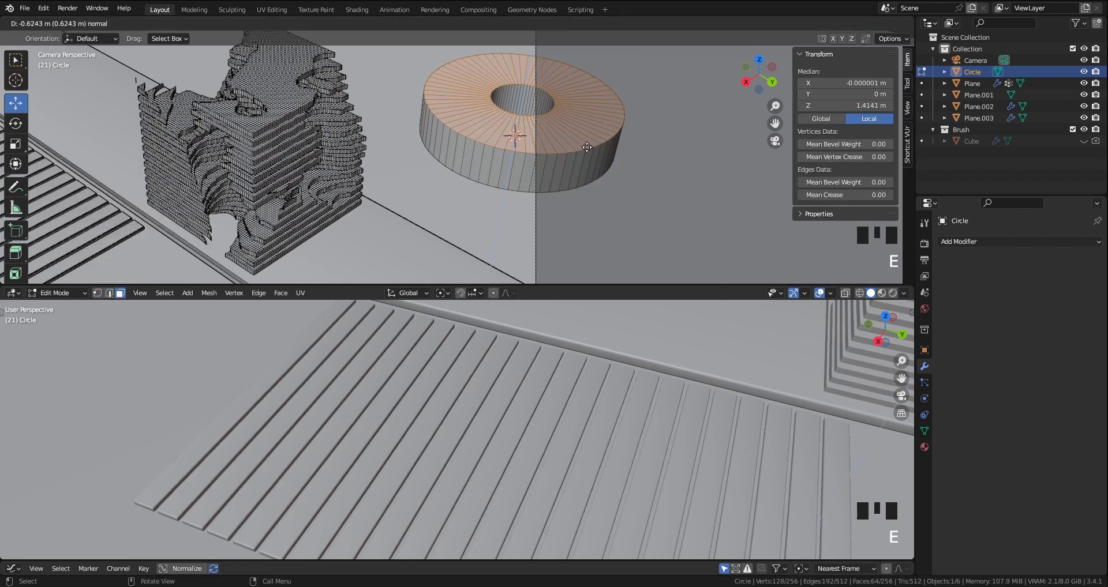
click(595, 162)
scroll(595, 162, down, 4)
key(Tab)
- Shade the thick ring smooth with auto smooth
scroll(549, 369, up, 4)
mouse_move(582, 378)
middle_down()
mouse_move(549, 370)
mouse_move(576, 384)
middle_up()
right_click(576, 384)
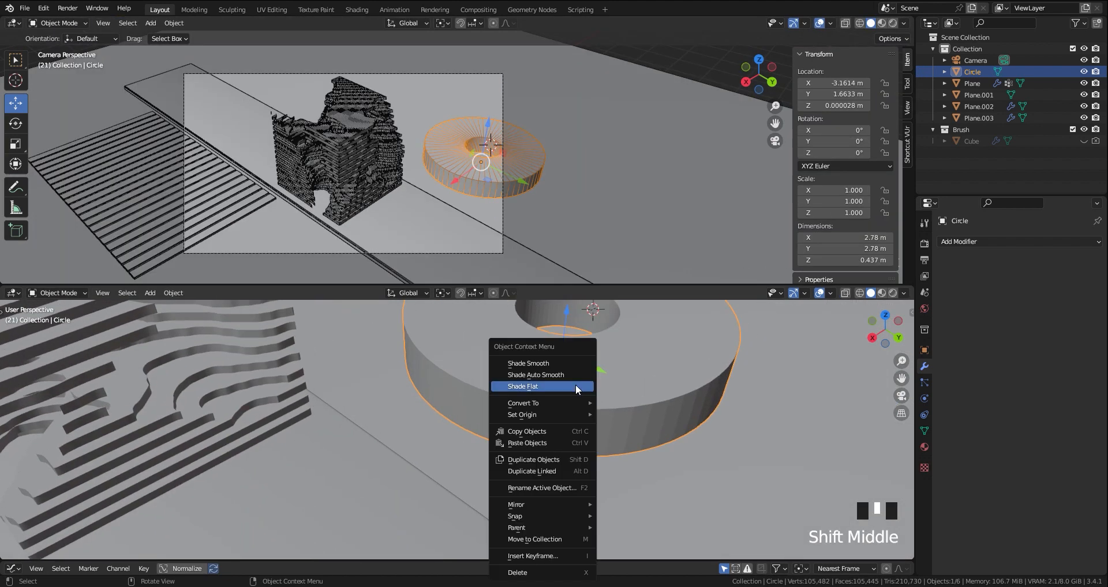
click(583, 365)
right_click(584, 365)
click(612, 391)
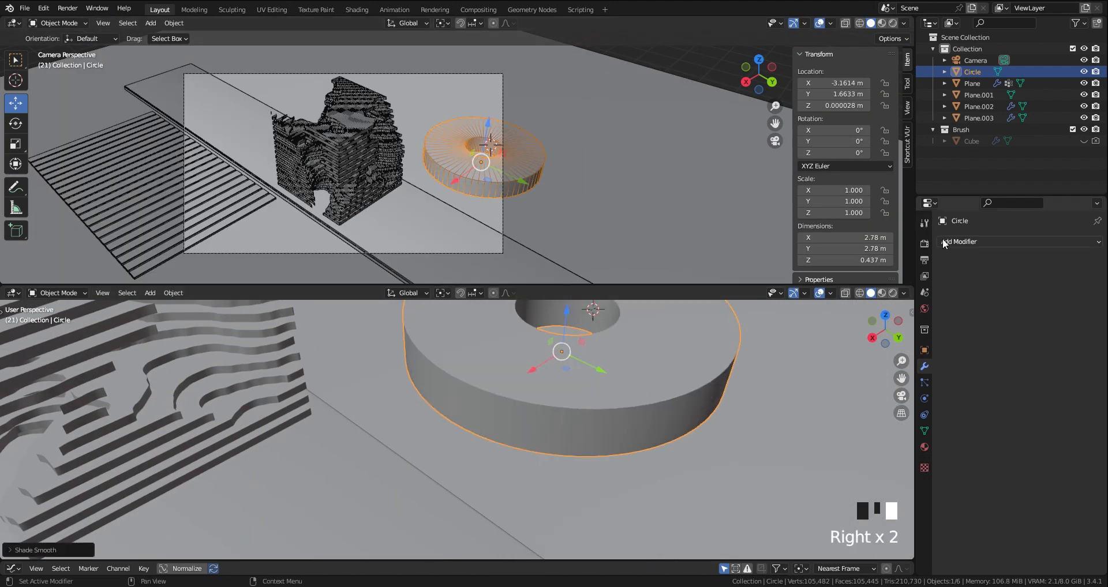
- Add a Bevel modifier to the ring with 4 segments
click(981, 241)
click(869, 286)
click(1081, 320)
click(1081, 319)
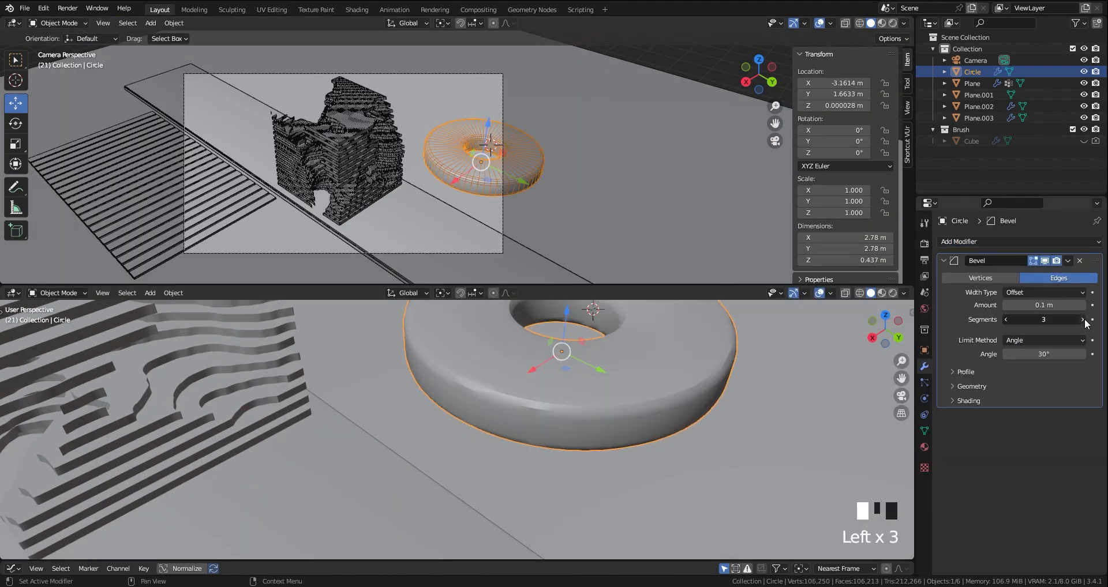
click(1081, 319)
middle_drag(571, 404, 583, 422)
scroll(557, 363, up, 2)
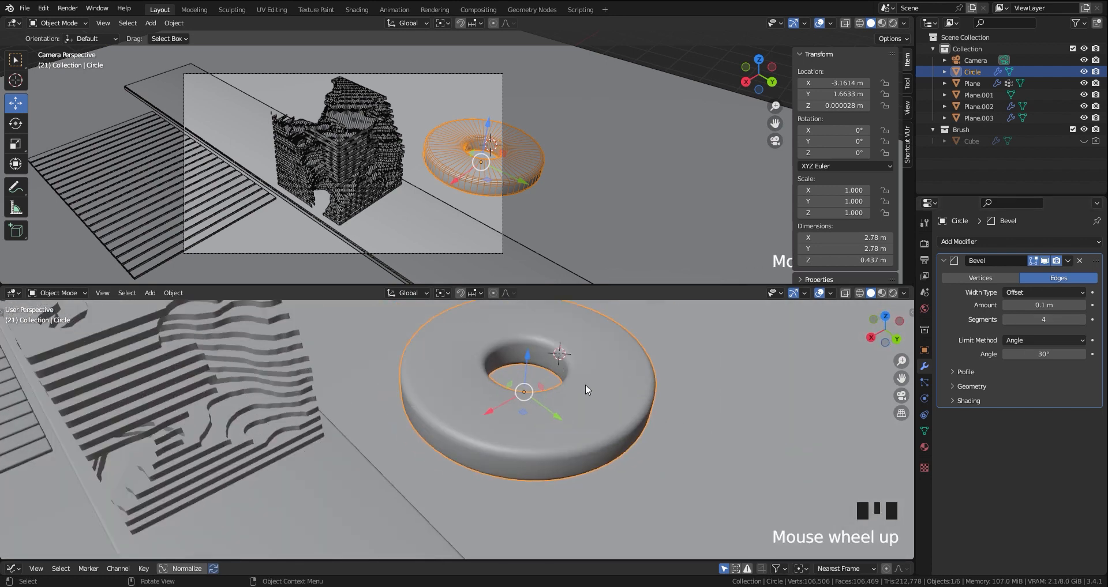
- Duplicate the ring in place and scale the copy down to about 2.51 m wide
key(shift+d)
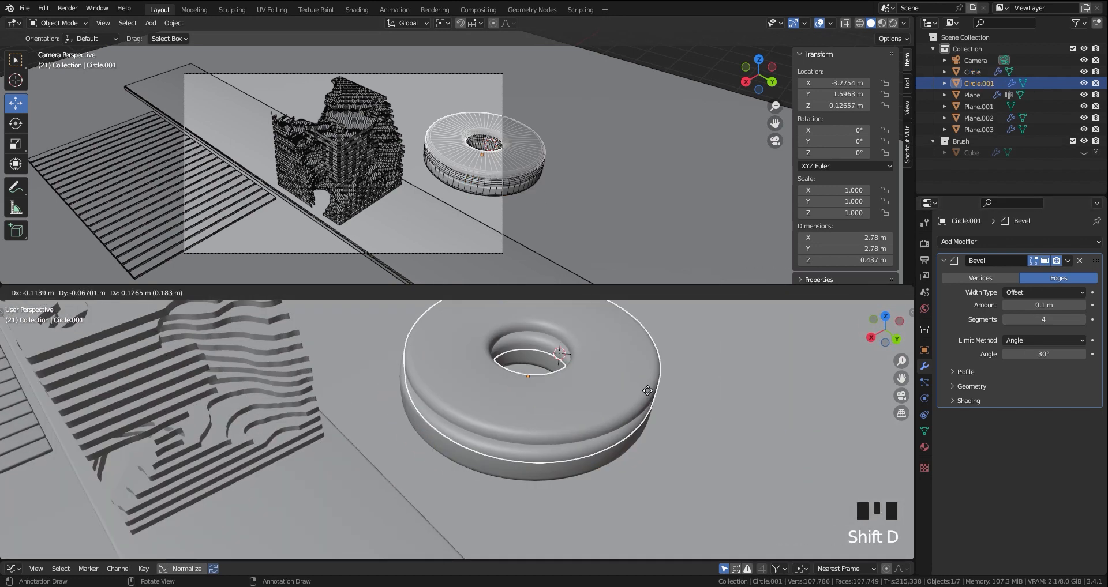
right_click(770, 430)
key(s)
click(746, 427)
- Scale the ring's copy down further to about 2.45 m wide and apply its scale
key(KP_7)
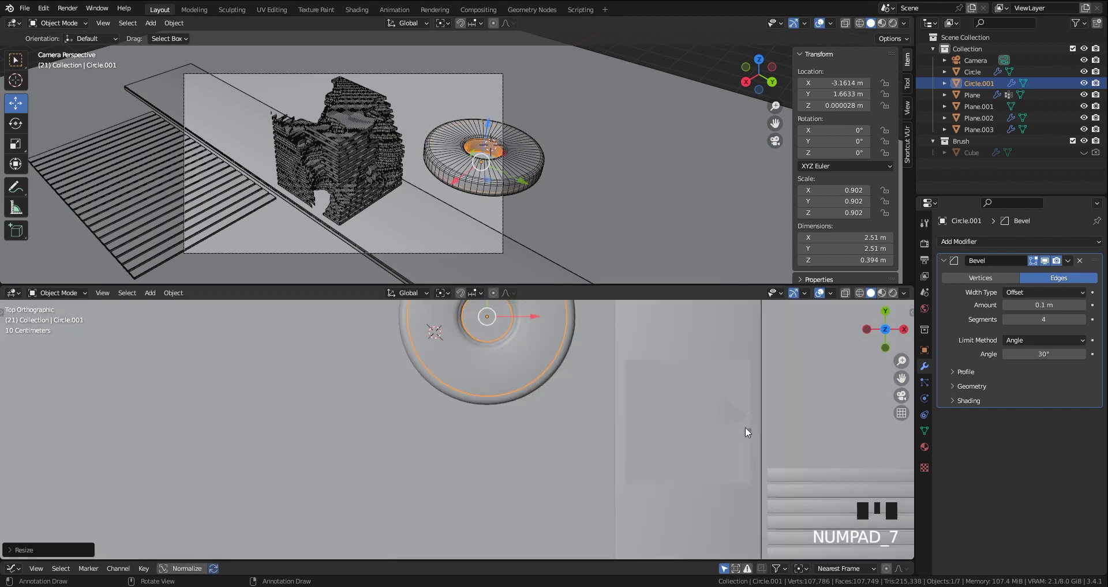
shift+middle_drag(746, 427, 712, 460)
key(s)
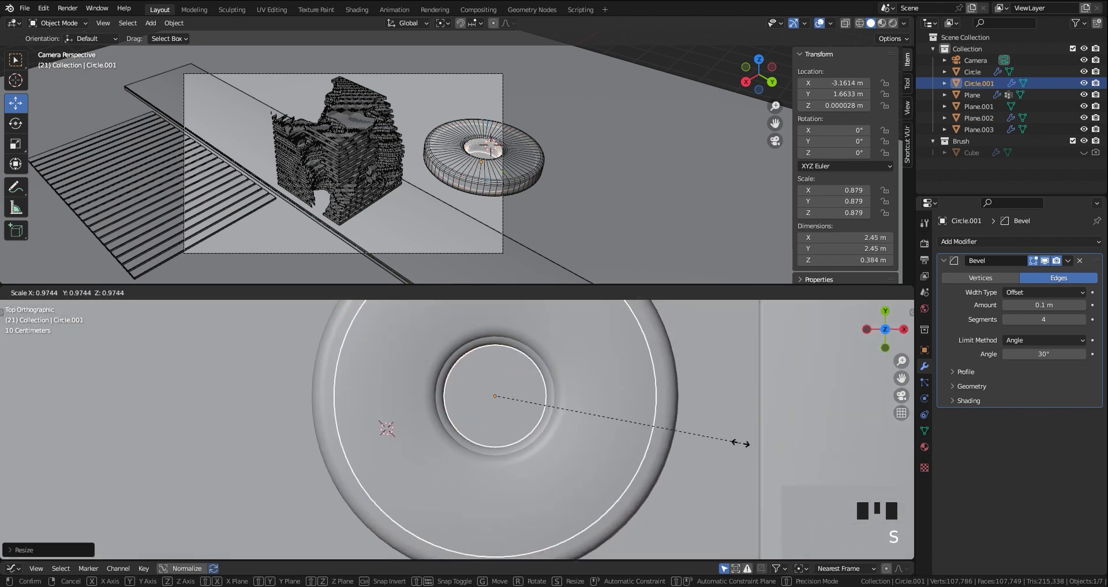
click(740, 442)
key(ctrl+a)
click(714, 435)
- Select the loop of inner wall faces around the hole in the ring's copy
key(Tab)
key(2)
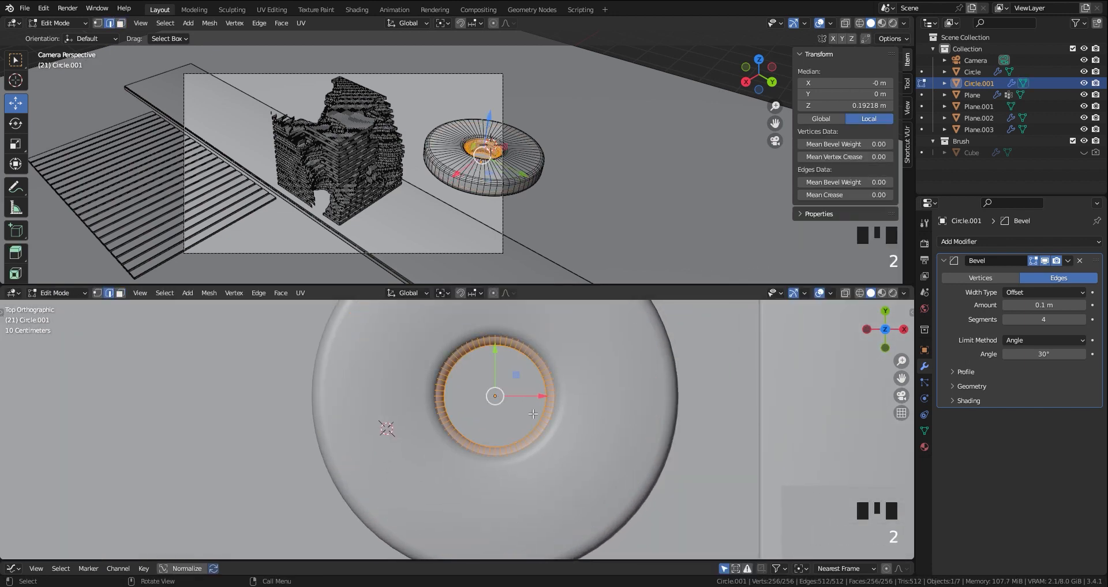
scroll(533, 413, up, 1)
scroll(396, 403, down, 4)
middle_drag(396, 404, 440, 491)
scroll(477, 414, up, 3)
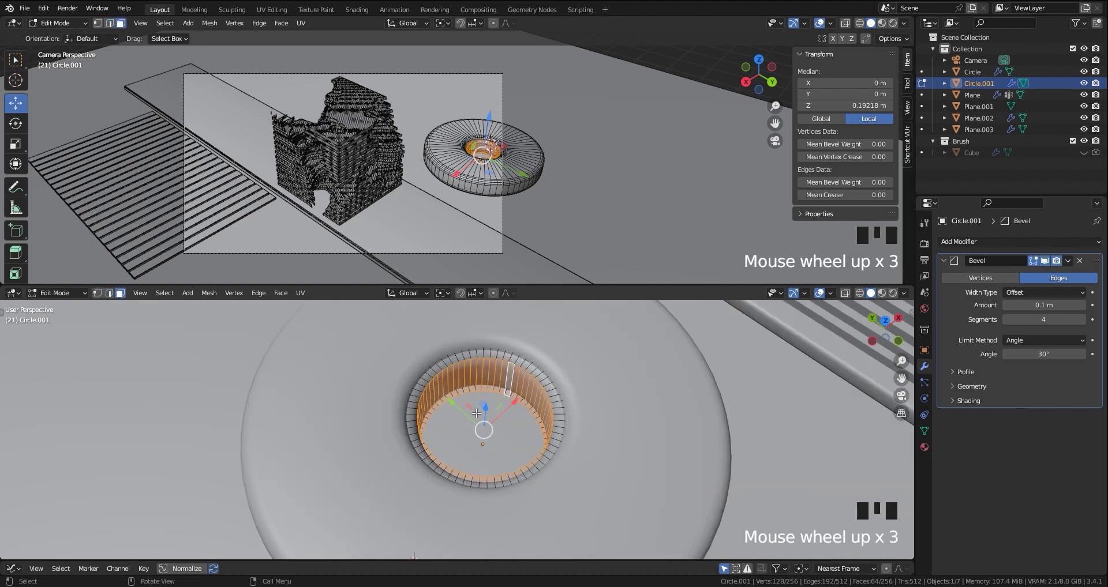
- Widen the hole of the ring's copy by pushing its inner wall back about 0.18 m with Shrink/Fatten, checked in wireframe
key(KP_7)
shift+middle_drag(476, 414, 538, 327)
scroll(594, 444, up, 3)
key(alt+s)
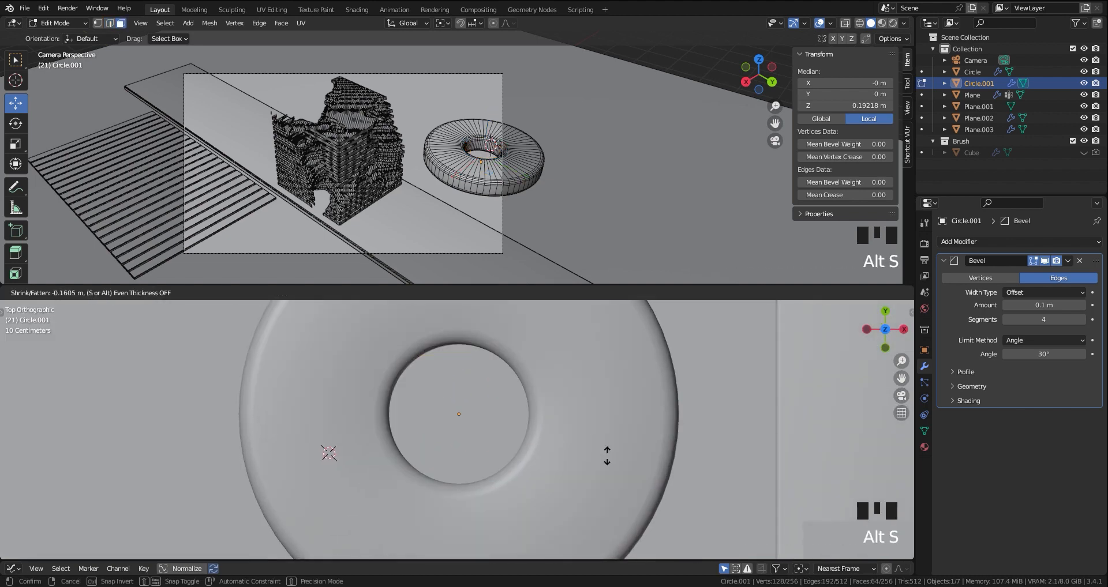
right_click(607, 456)
key(z)
key(alt+s)
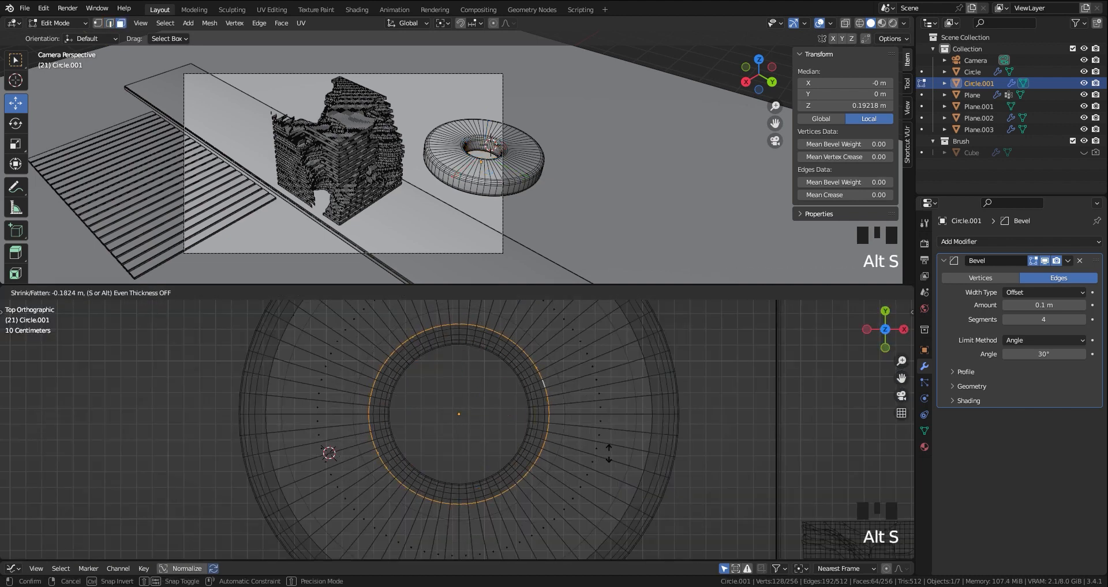
click(594, 457)
- Switch the camera view to Rendered shading without overlays and select the floor plane
key(z)
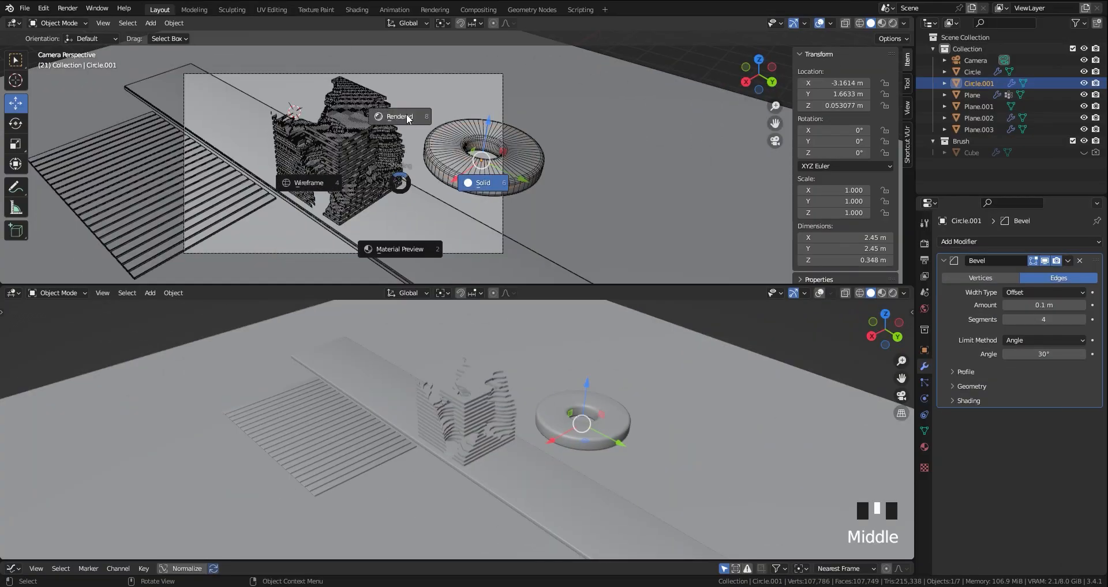
click(407, 119)
click(401, 147)
key(shift+alt+z)
- Change the second viewport to a Shader Editor showing the World nodes and make room for the Background and World Output nodes
click(13, 293)
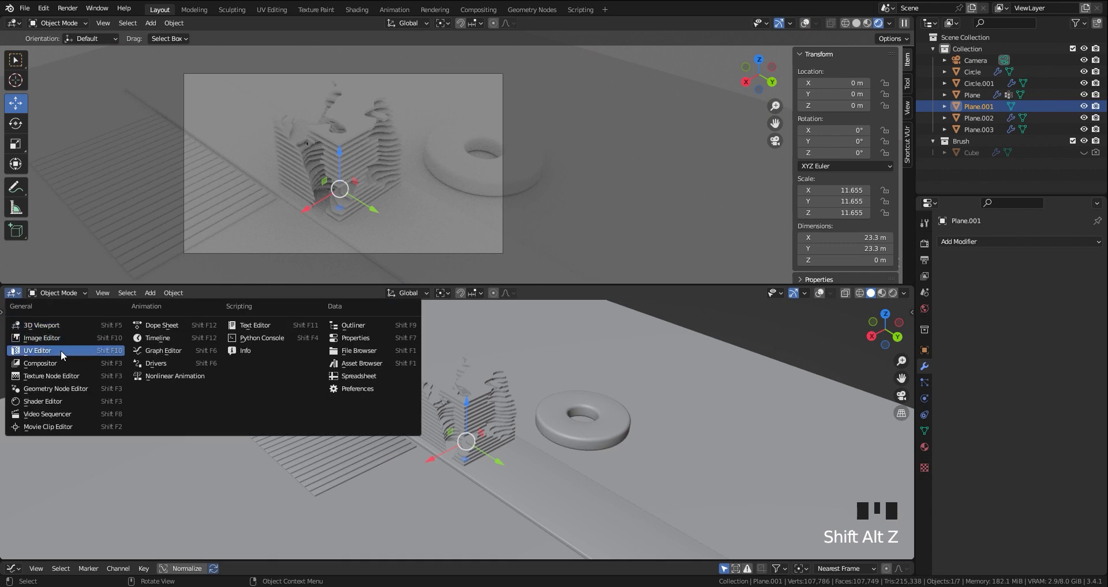
click(58, 401)
key(n)
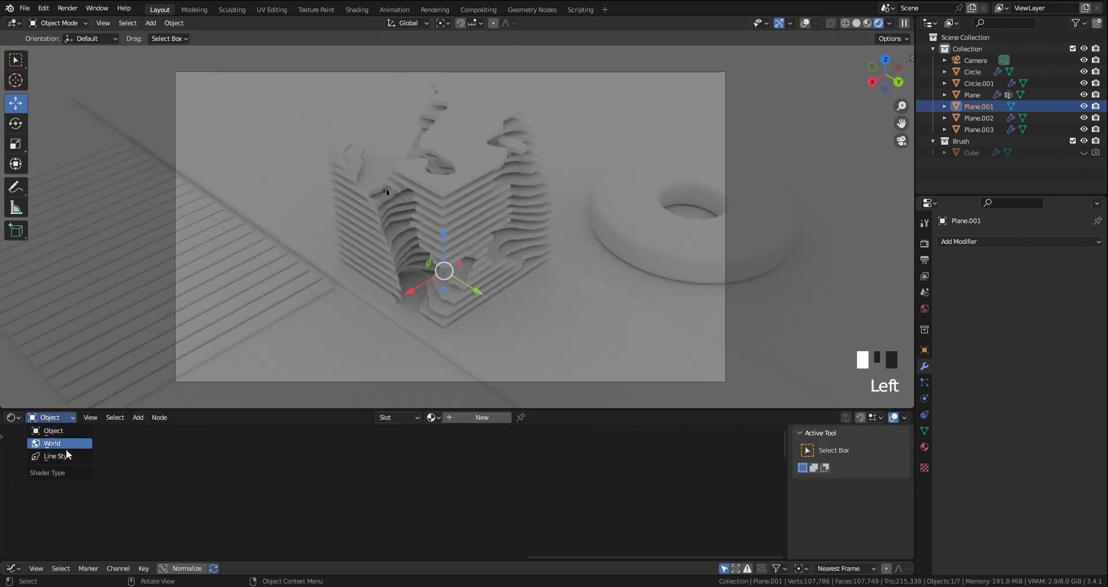
click(65, 444)
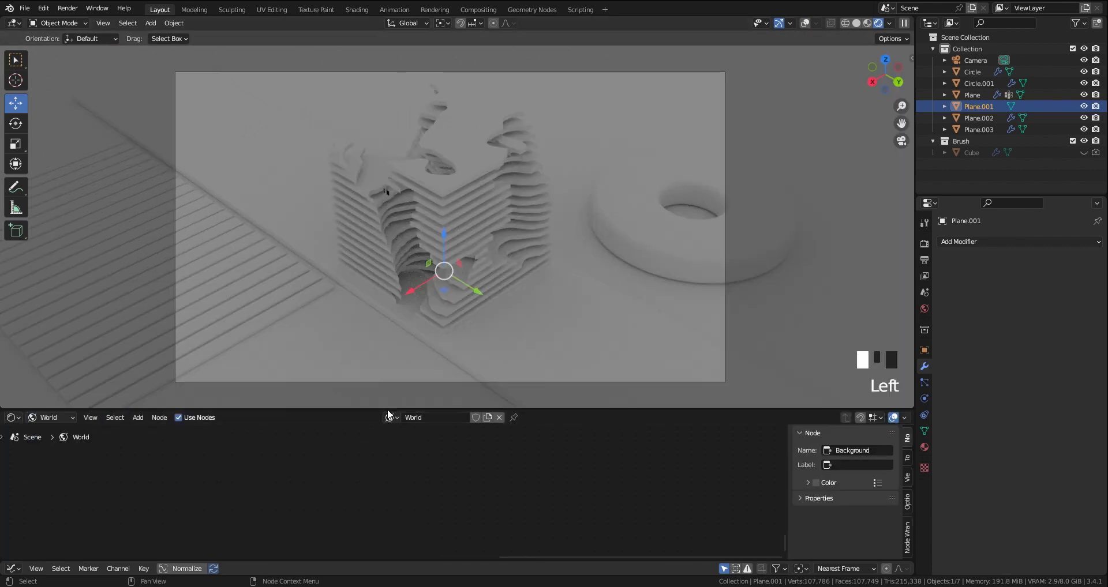
drag(388, 411, 404, 371)
scroll(545, 436, down, 7)
middle_drag(265, 495, 302, 494)
scroll(322, 479, up, 5)
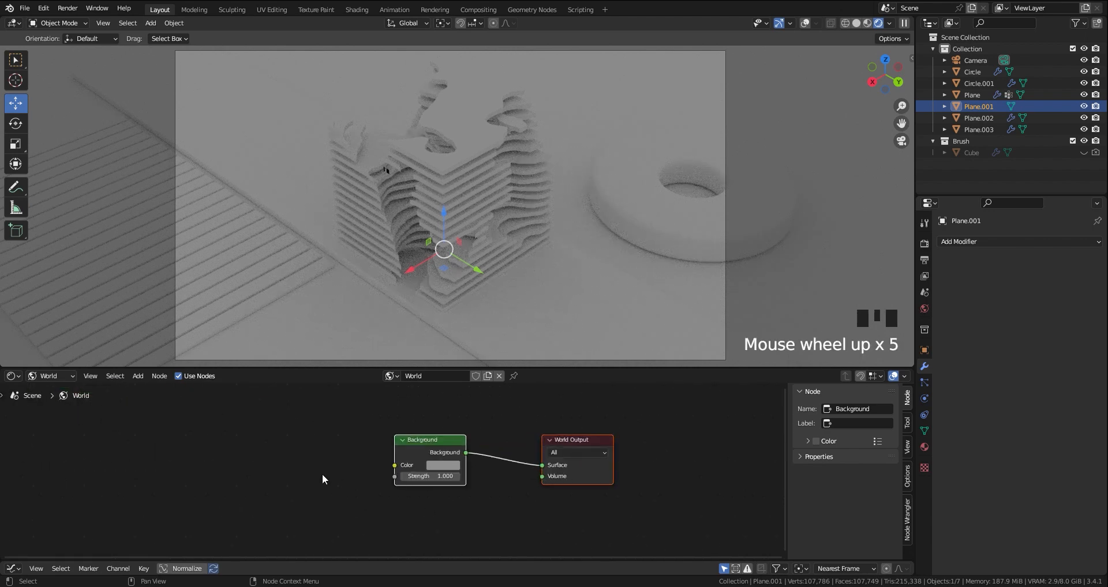
- Add a Sky Texture node and feed its colour into the World Background node
key(shift+a)
text(sk)
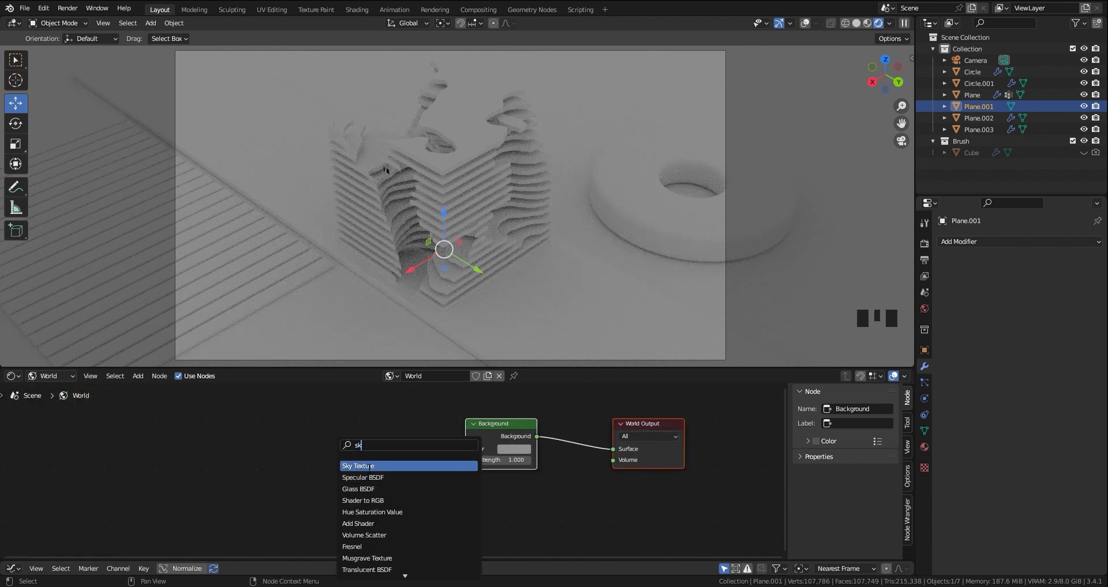
click(370, 466)
click(375, 465)
drag(376, 462, 466, 446)
- Turn off the Sky Texture's sun disc, with a sun rotation of 7.5° and an altitude of 1000 m
scroll(433, 456, up, 3)
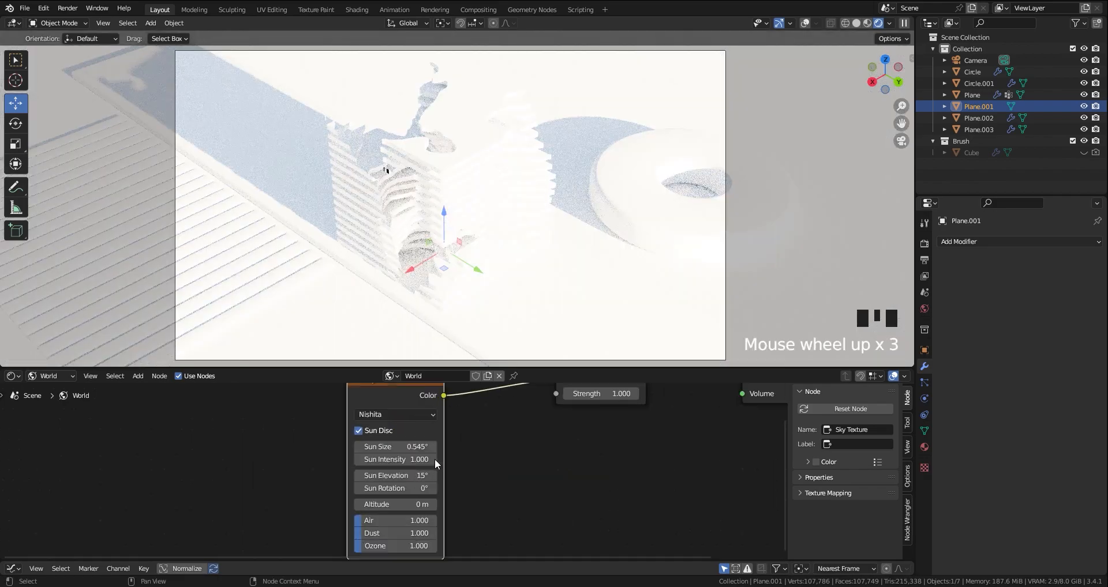
click(359, 430)
click(401, 474)
text(1000)
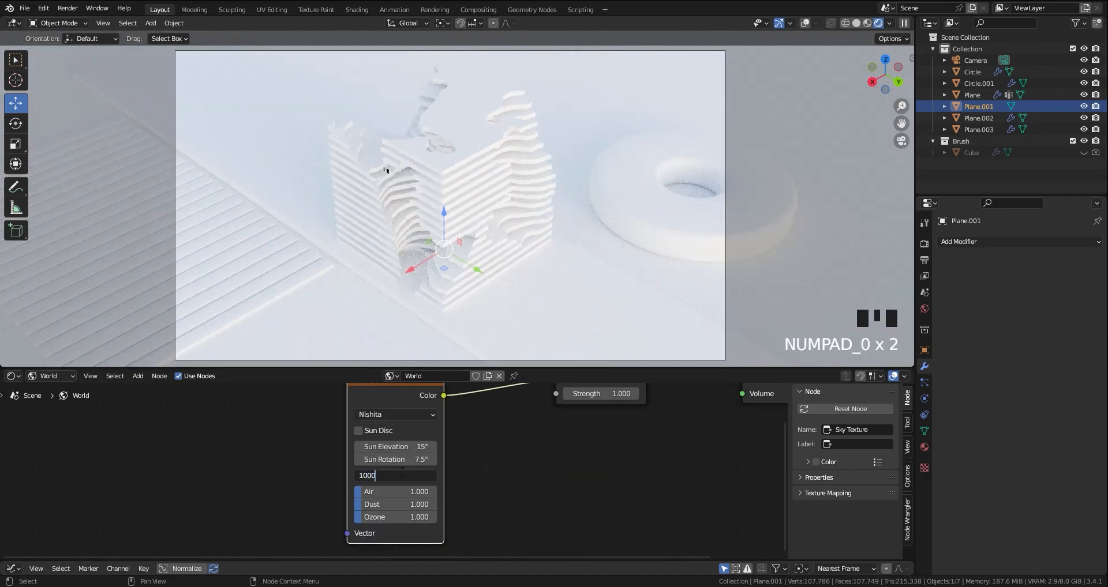
key(Return)
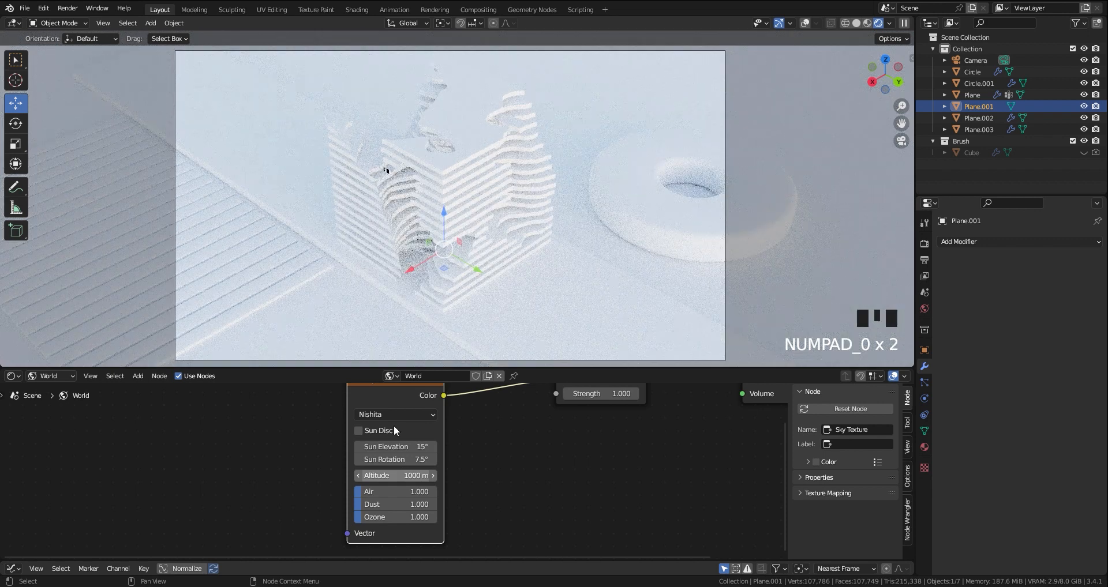
middle_drag(396, 428, 389, 472)
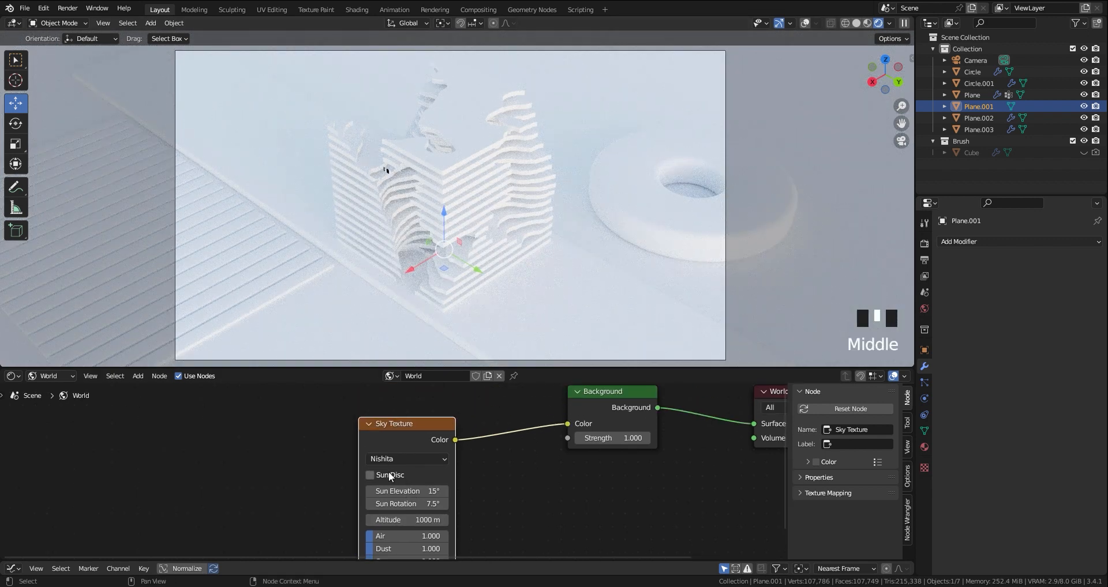
- Set the World Background strength to 0.3
middle_drag(590, 517, 475, 532)
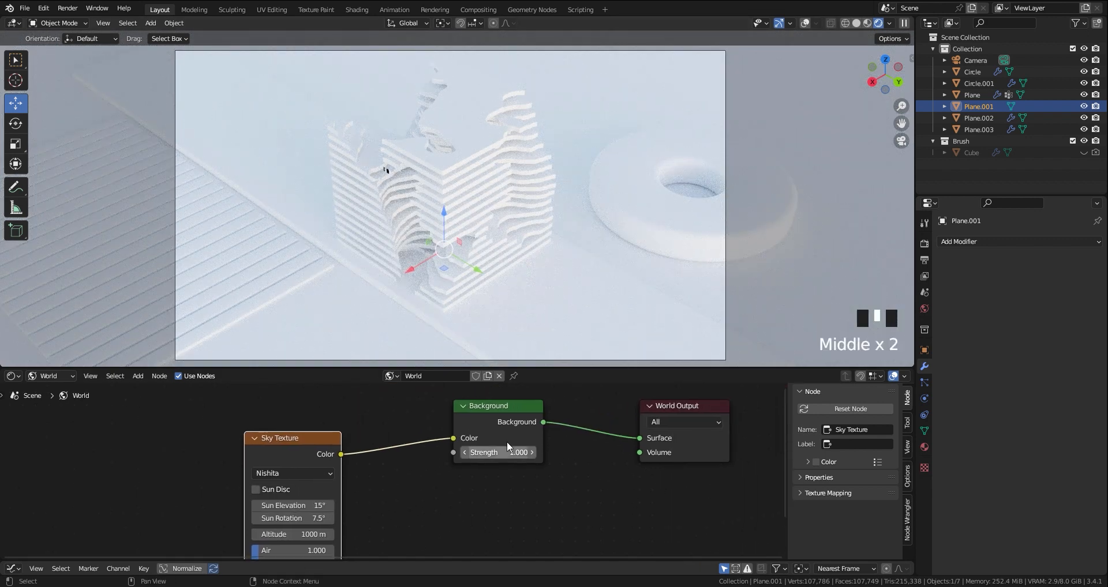
click(496, 452)
text(0.3)
key(Return)
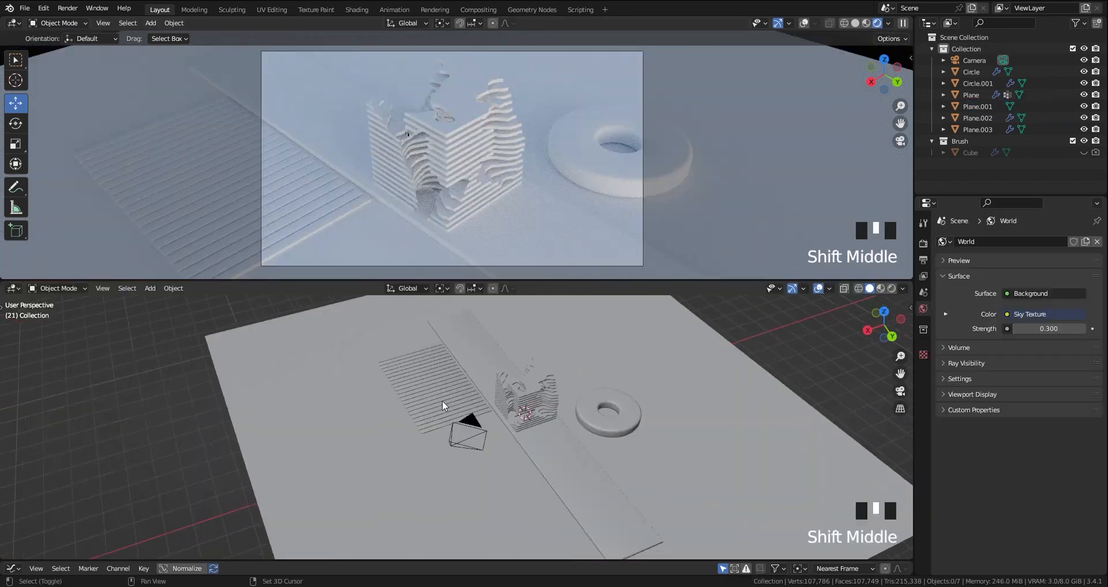
- Add a Sun light to the scene
middle_drag(442, 405, 512, 395)
key(shift+a)
mouse_move(465, 415)
click(508, 415)
key(KP_7)
key(r)
right_click(461, 424)
middle_drag(537, 470, 481, 422)
key(shift+space)
key(r)
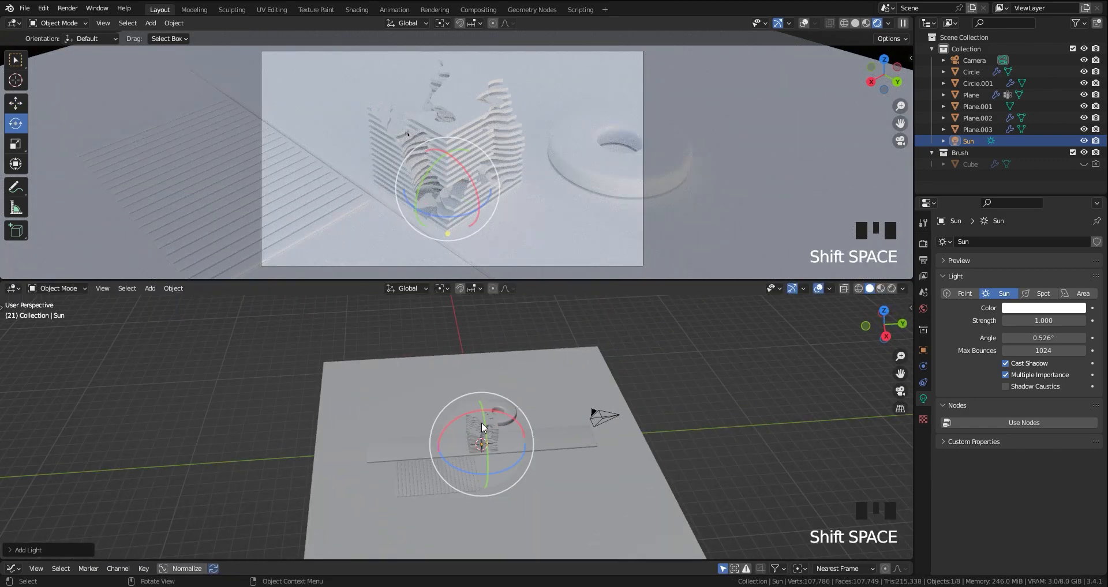
- Raise the Sun light vertically above the contour slices
key(shift+space)
key(g)
drag(485, 405, 485, 330)
key(r)
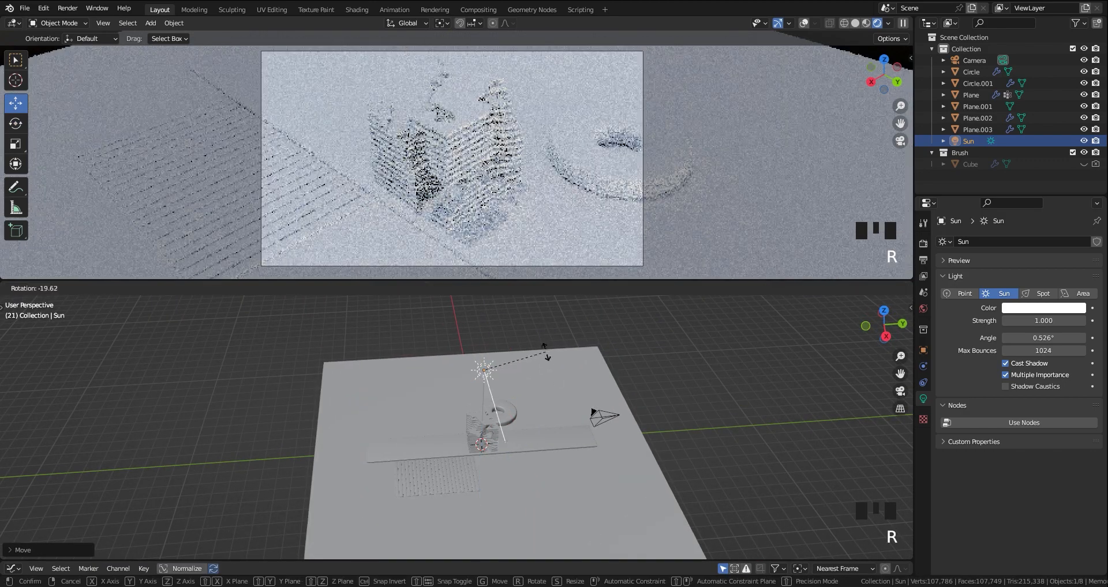
right_click(579, 349)
middle_drag(580, 352, 508, 415)
key(KP_7)
key(r)
right_click(519, 358)
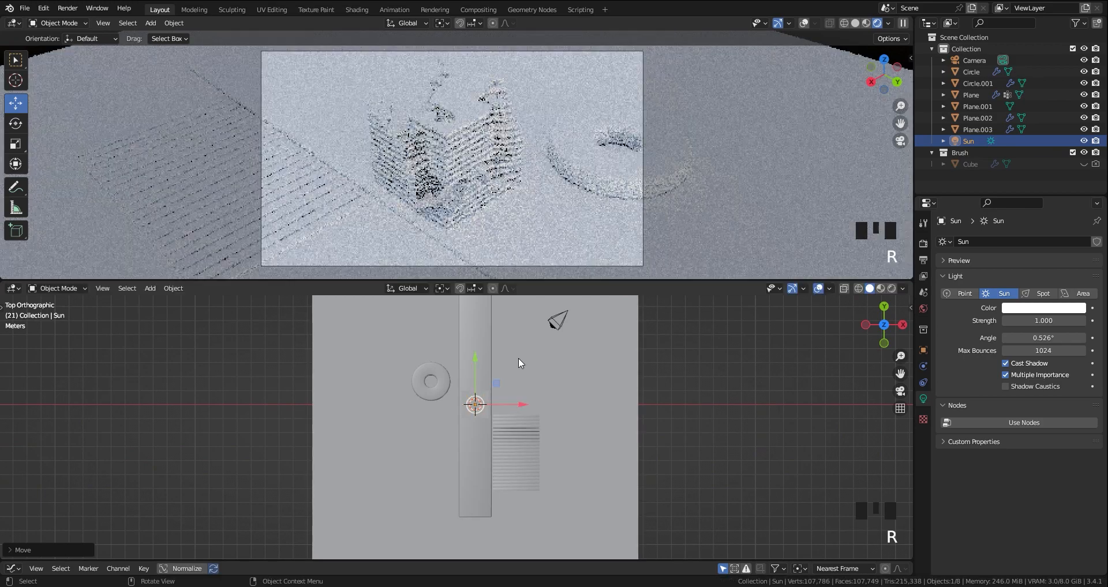
- Rotate the Sun light about 34° in top view and set its angle to 10°
middle_drag(518, 358, 510, 388)
key(shift+space)
key(r)
key(r)
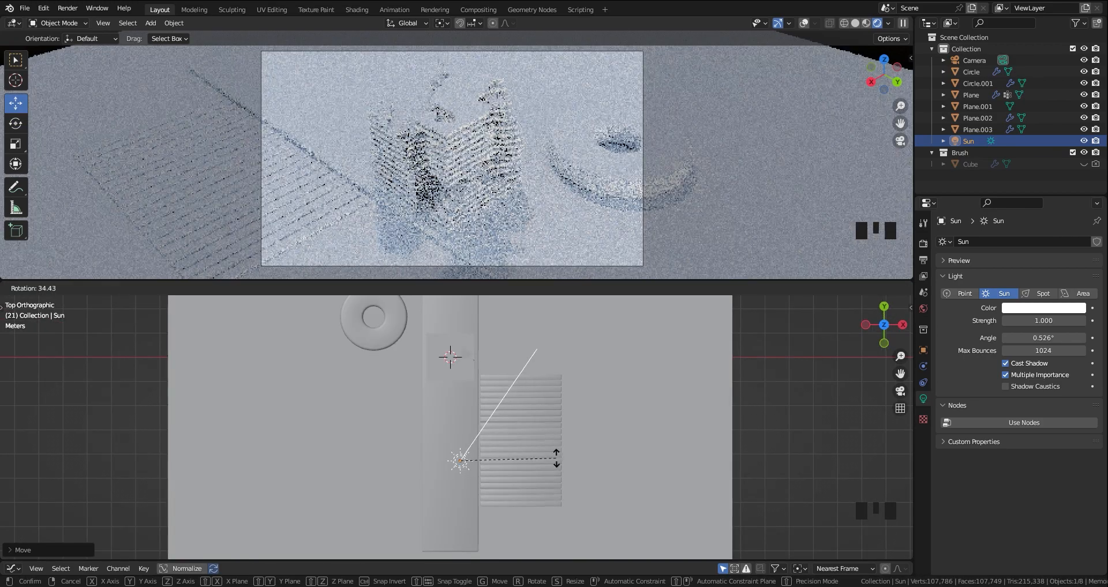
click(557, 458)
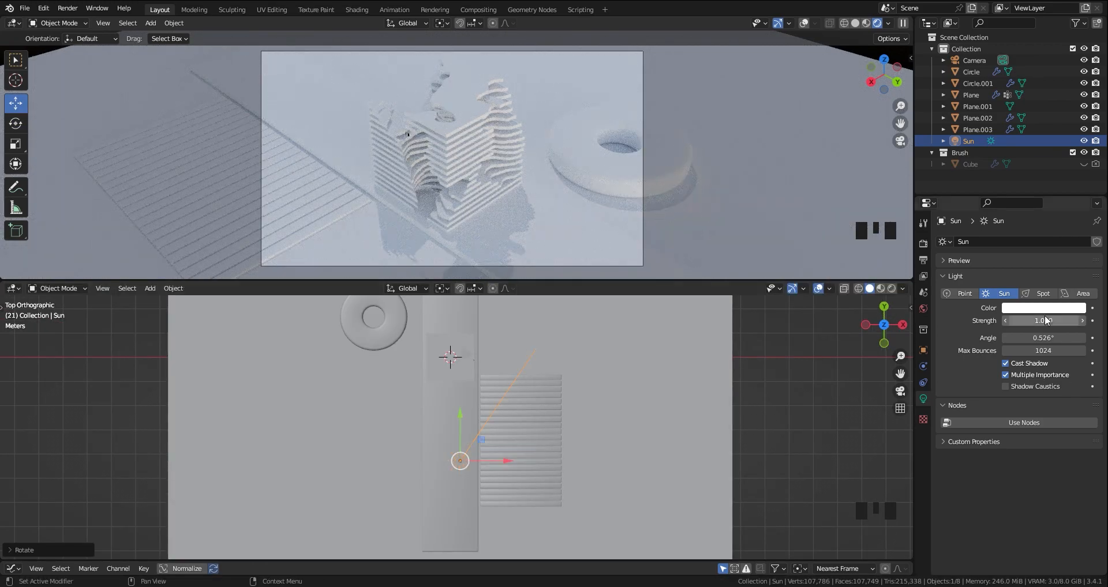
double_click(1022, 340)
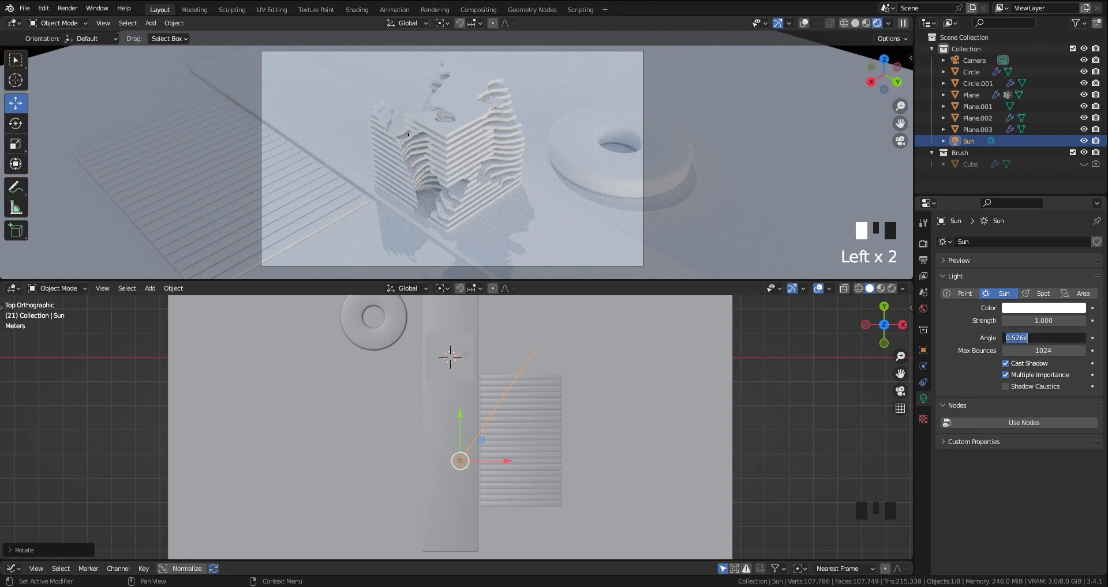
key(Return)
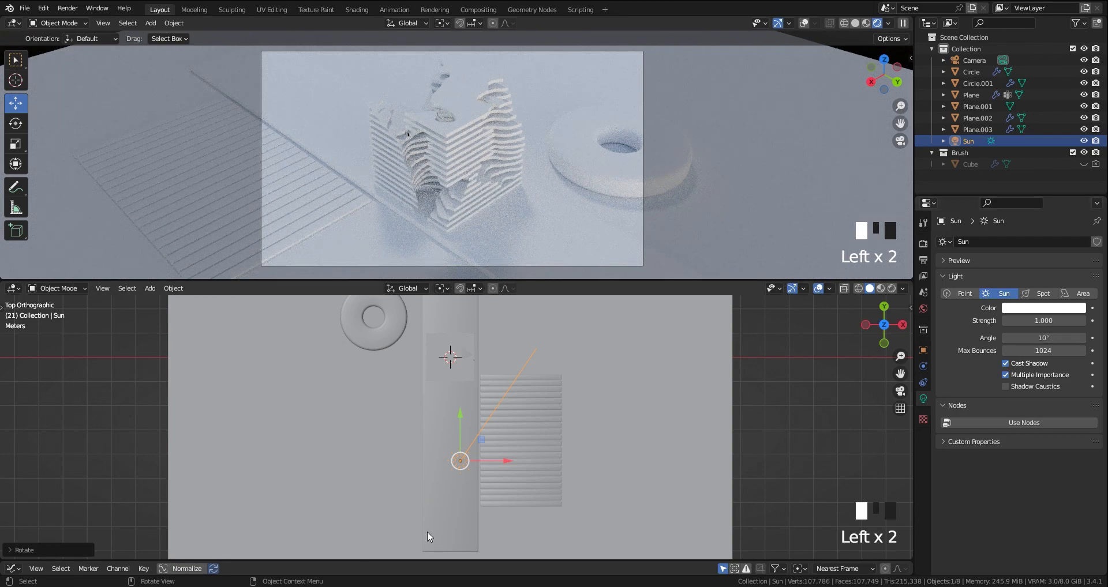
- Add a mesh plane at the centre of the scene
middle_drag(673, 445, 475, 367)
scroll(465, 403, down, 3)
middle_drag(465, 403, 511, 411)
key(shift+a)
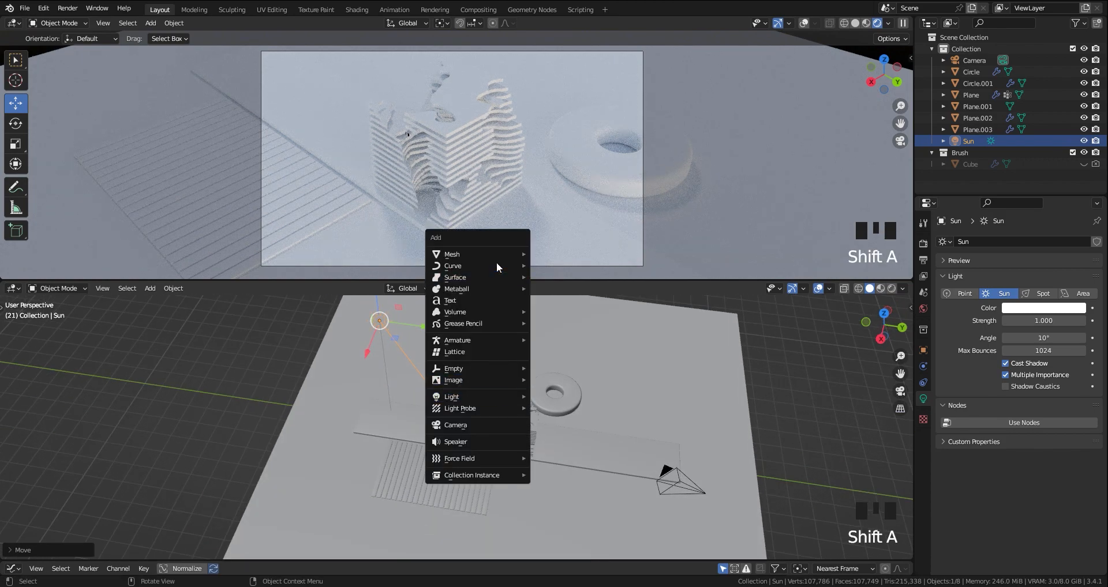
mouse_move(497, 254)
click(566, 254)
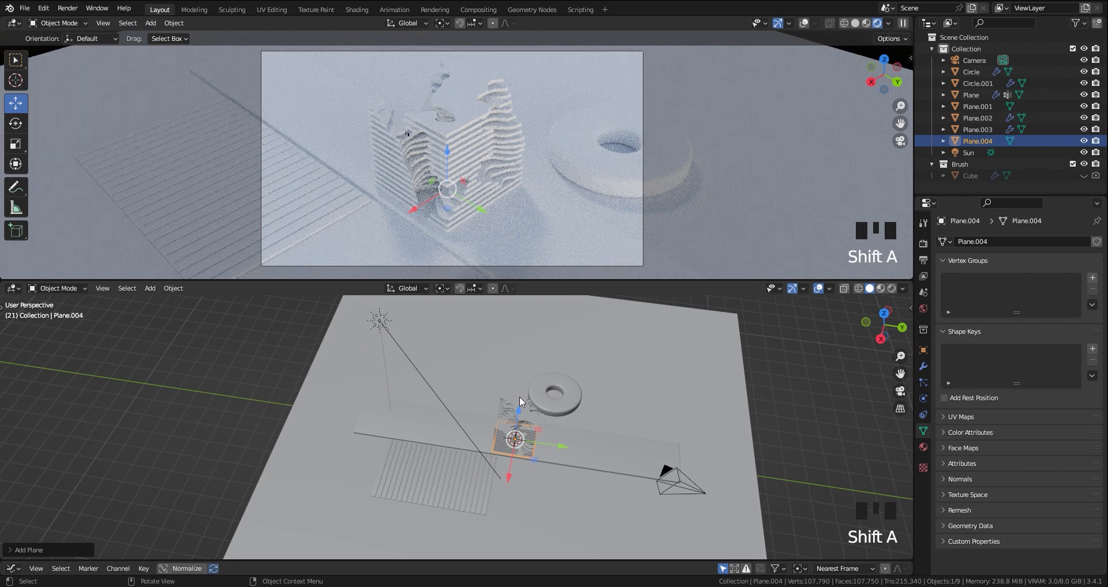
- Stand the new plane upright by rotating it about the X axis and shift it sideways away from the slices
middle_drag(519, 396, 515, 458)
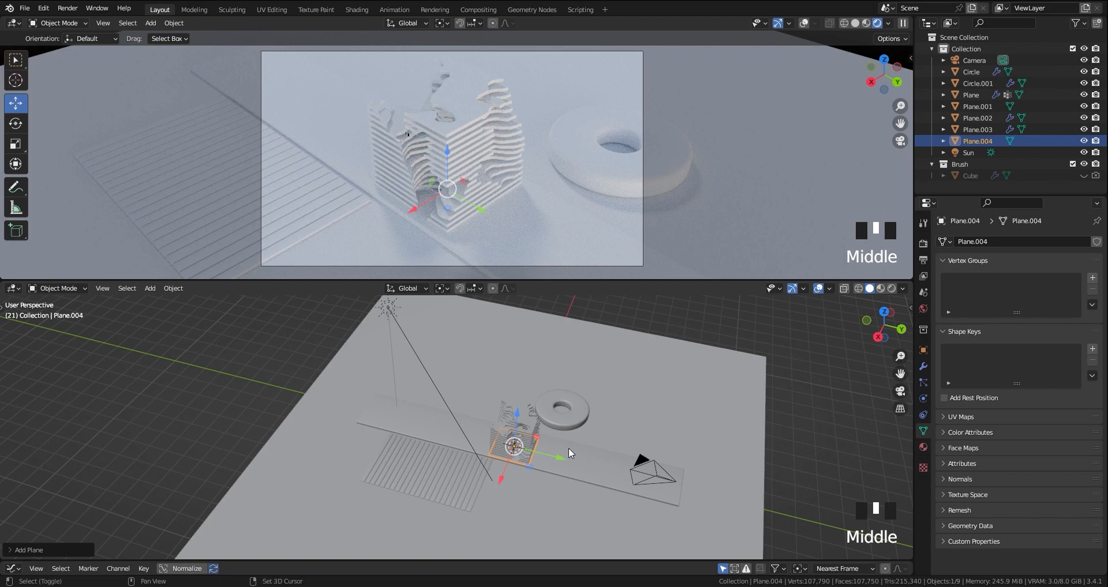
key(shift+space)
ctrl+drag(548, 435, 506, 420)
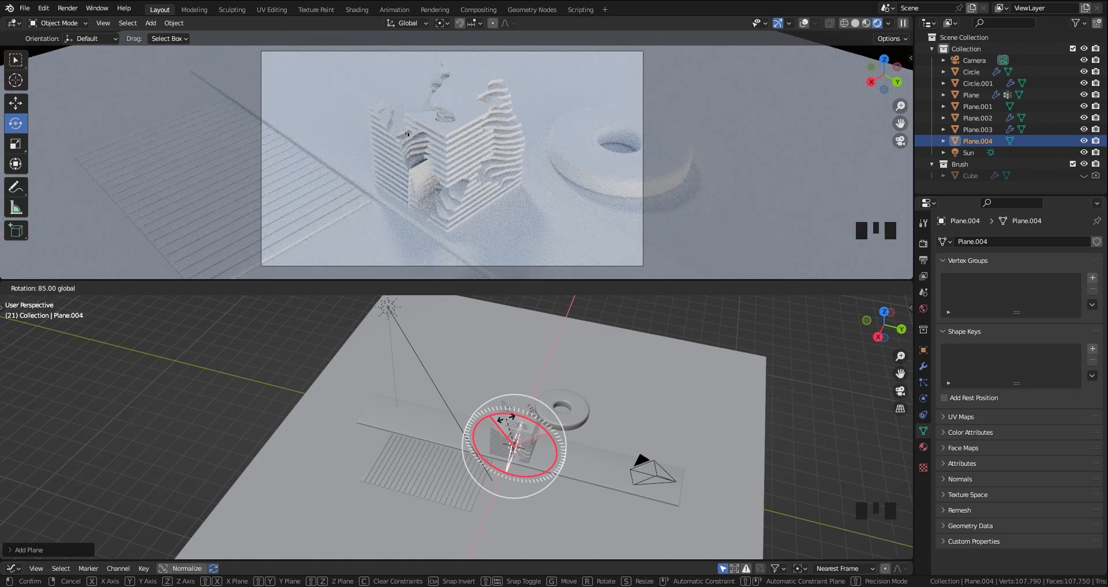
ctrl+drag(506, 419, 505, 418)
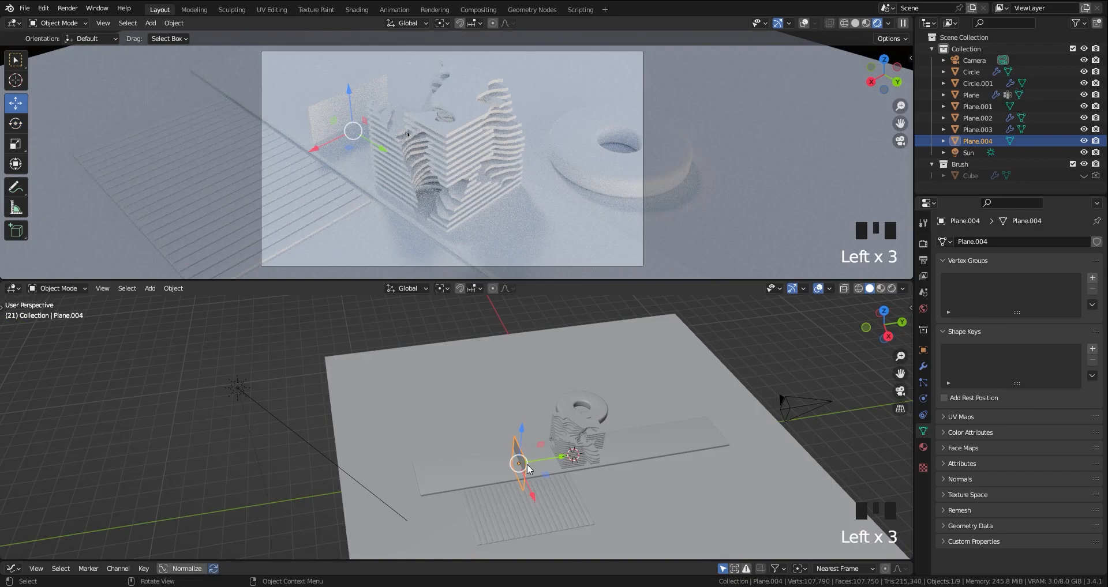
- Move the upright plane farther out along Y towards the Sun light and scale it up into a large panel
middle_drag(515, 471, 524, 442)
drag(521, 443, 448, 446)
scroll(369, 212, down, 3)
key(s)
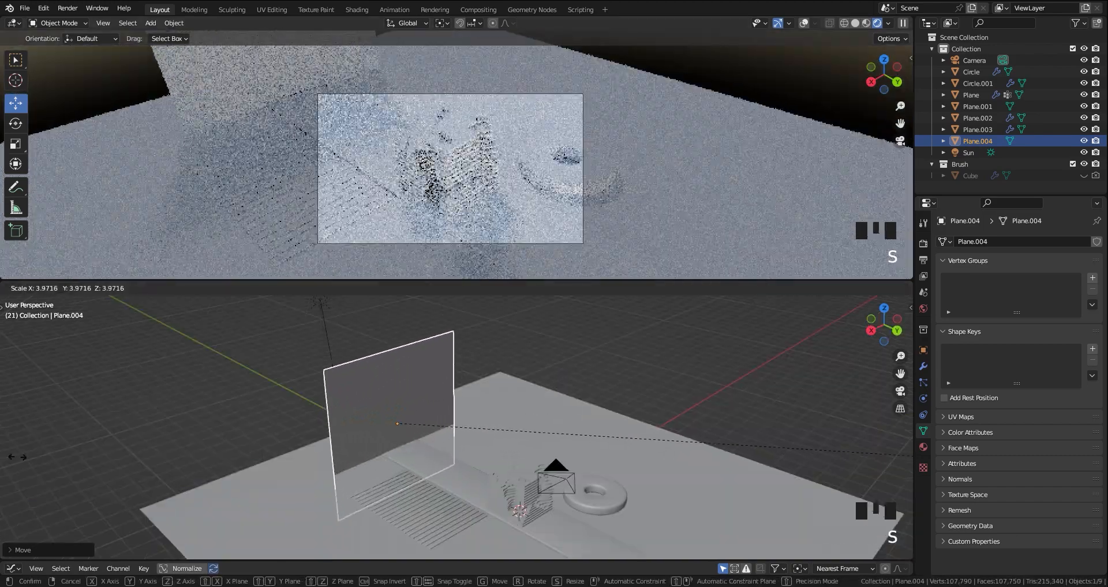
click(389, 470)
- Rotate the Sun light in top view so that it shines towards the ring's side of the scene
key(r)
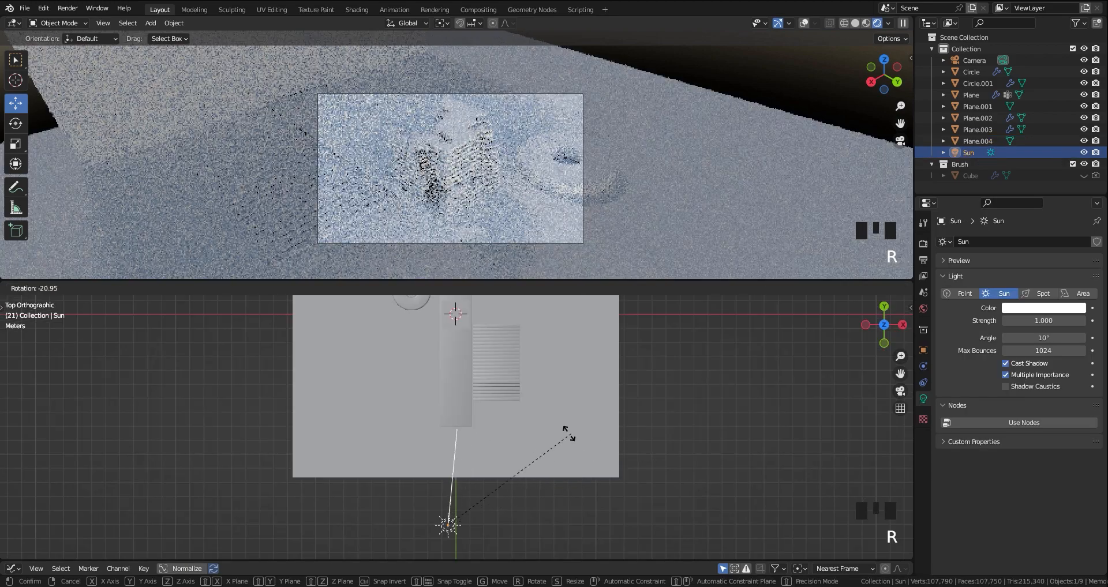
click(506, 428)
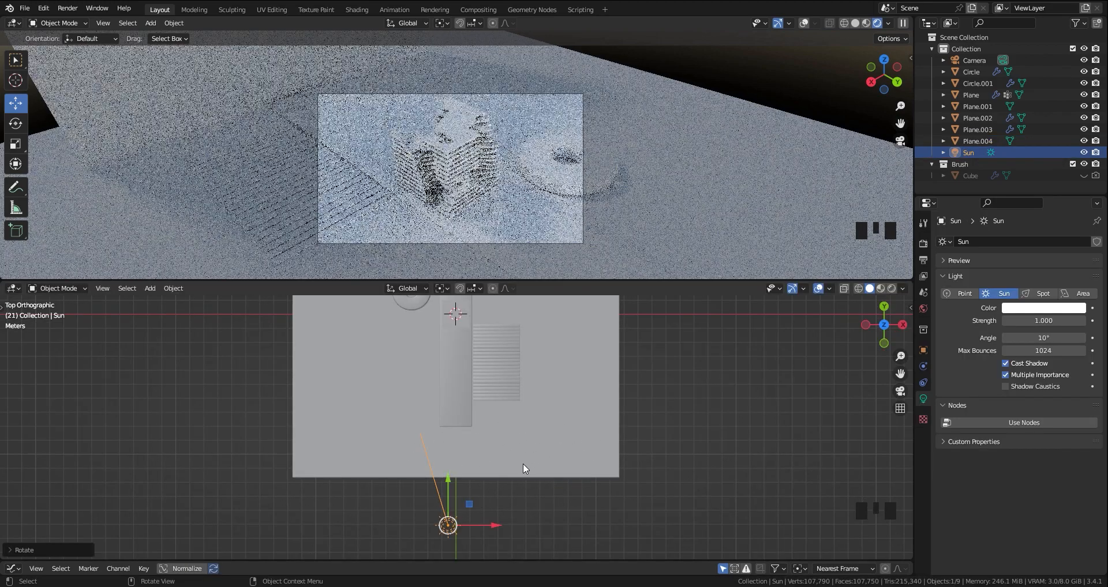
middle_drag(522, 467, 445, 392)
- Raise the upright plane about 1.7 m and scale it up further
click(510, 391)
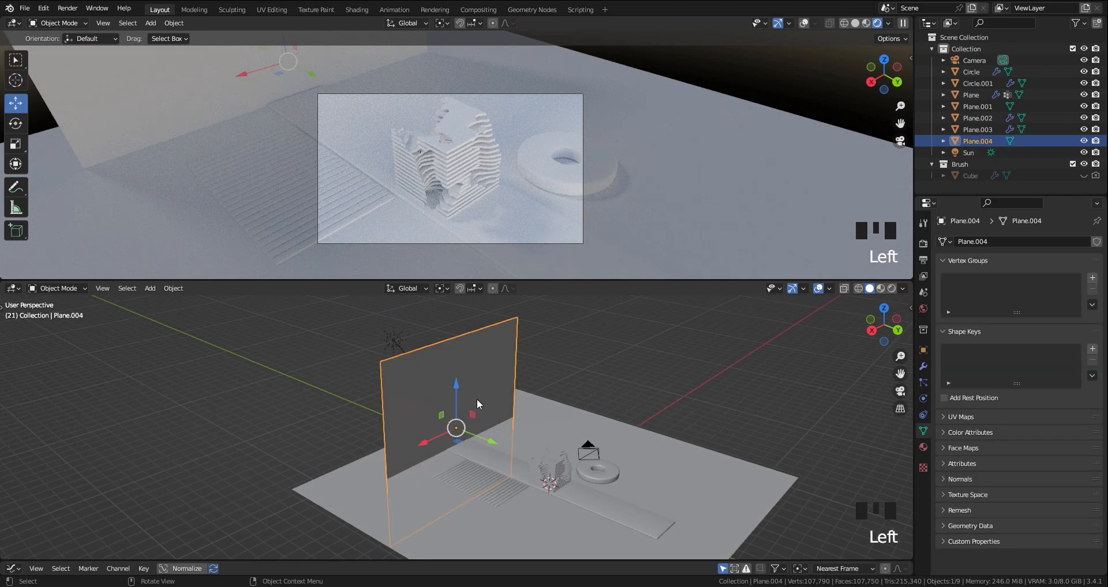
drag(461, 406, 467, 382)
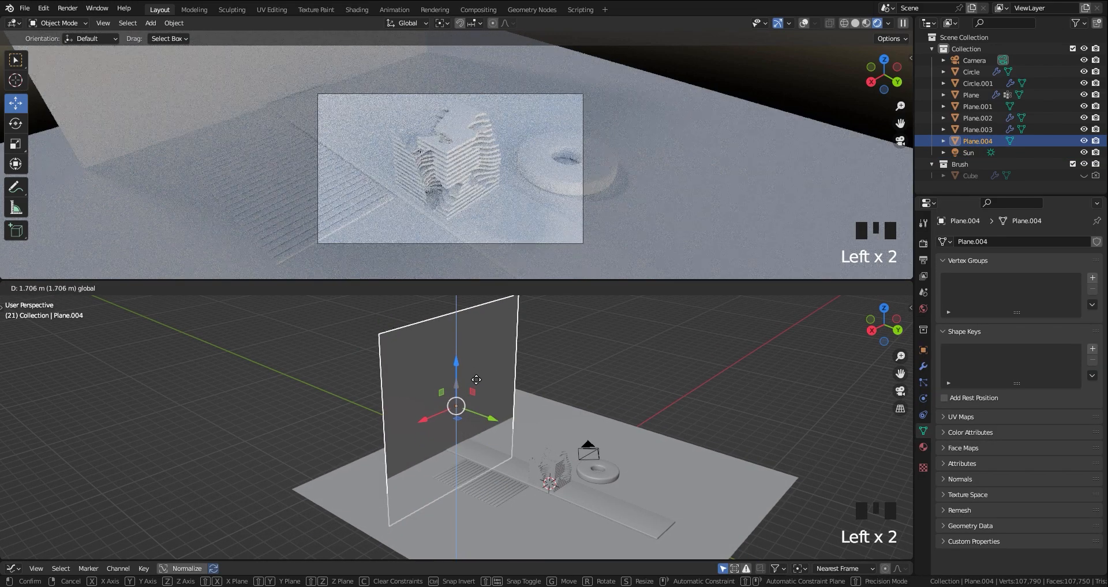
click(476, 380)
key(s)
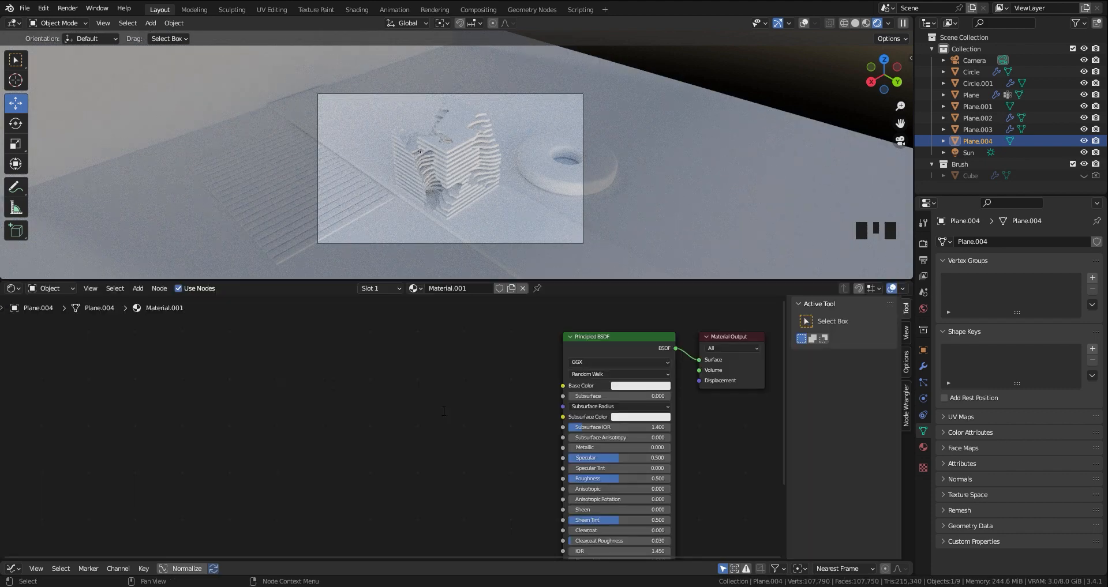
- Add a Noise Texture node to the upright plane's material
key(shift+a)
click(443, 412)
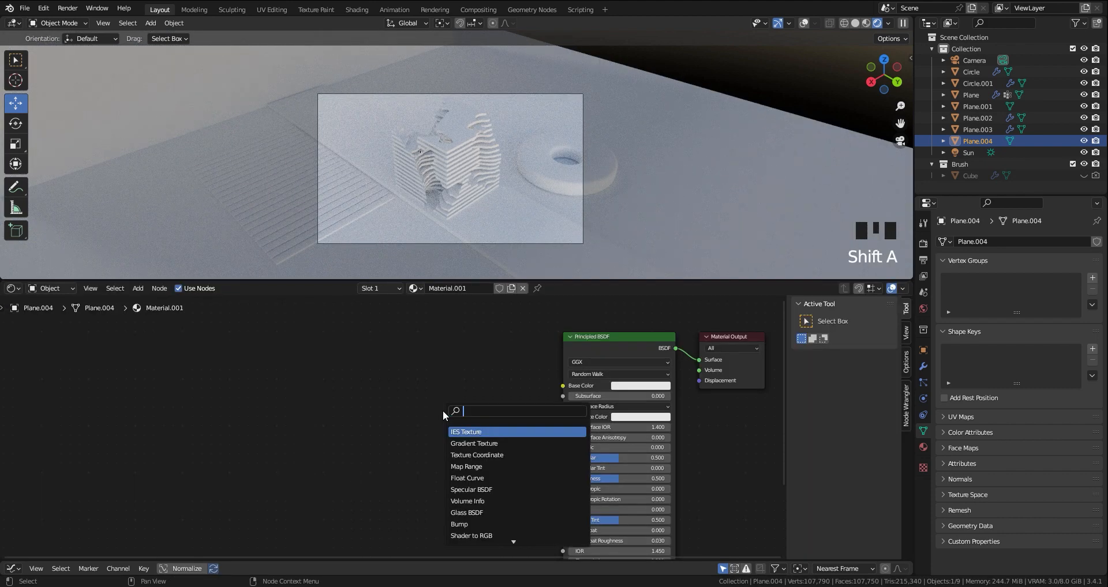
text(noise)
key(Return)
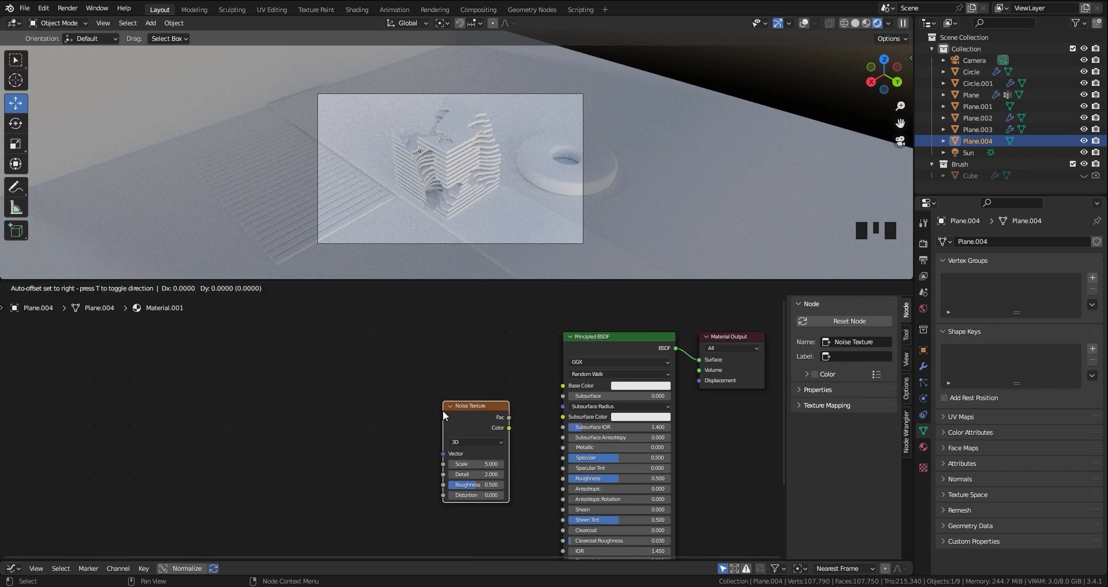
click(379, 388)
- Add a ColorRamp node between the Noise Texture and the Principled BSDF
key(shift+a)
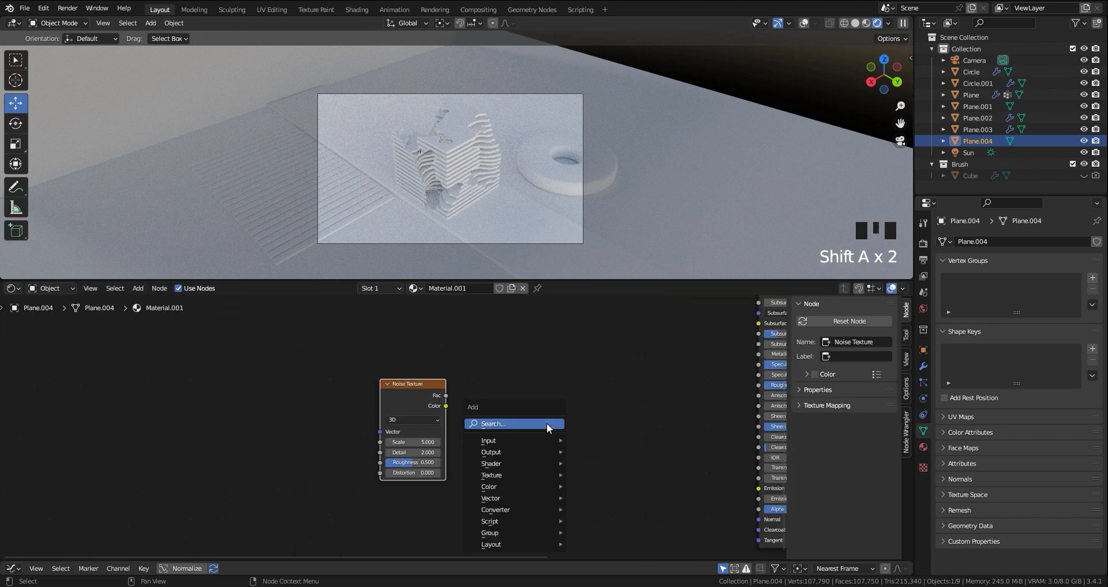
text(ra)
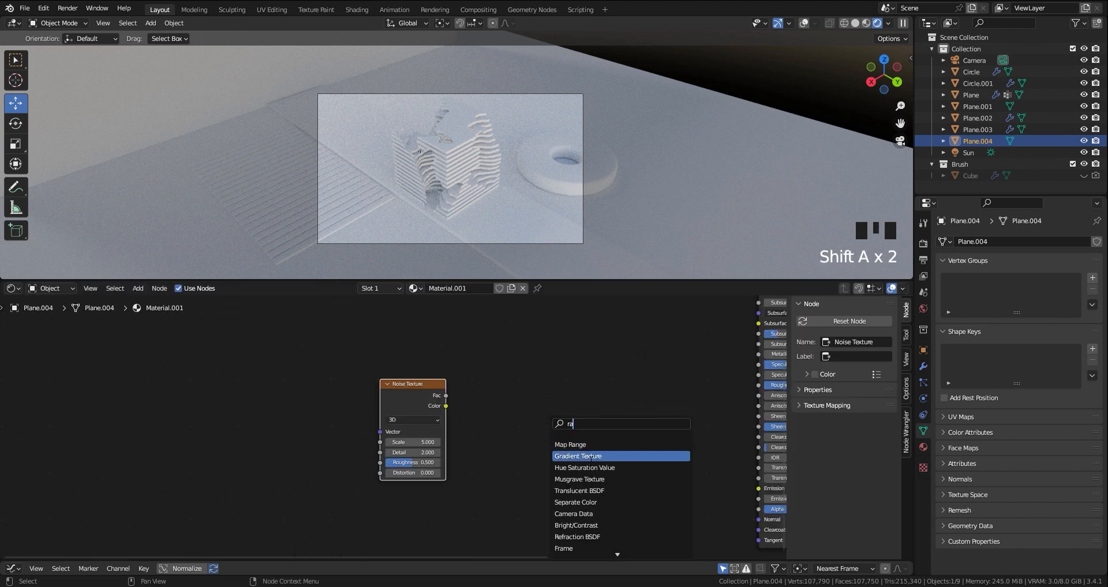
text(m)
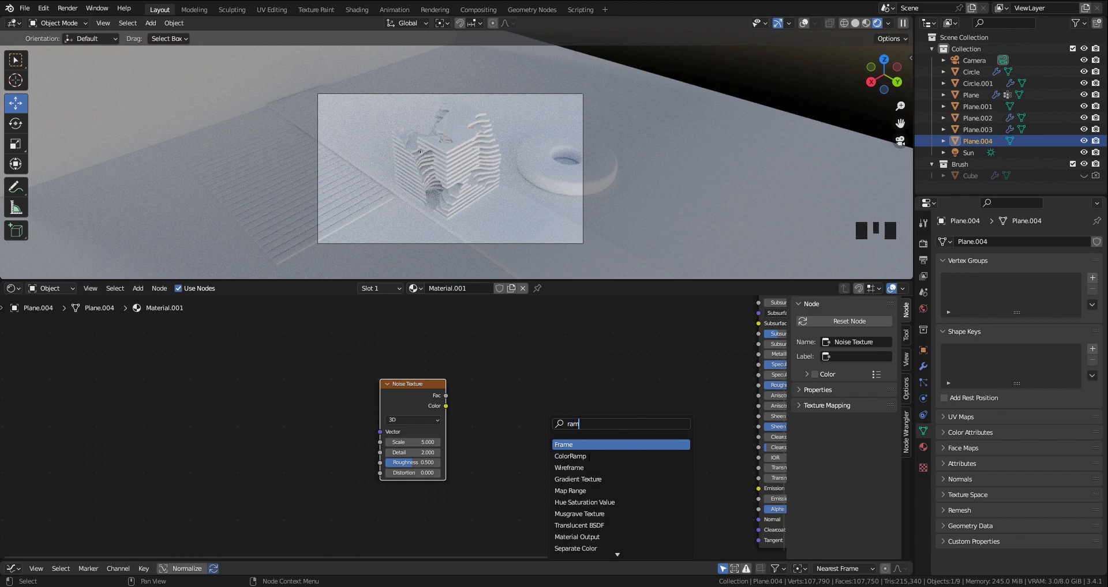
click(570, 457)
- Link the Noise Texture's Fac to the ColorRamp and the ColorRamp's Color to the Principled BSDF's Alpha
click(460, 427)
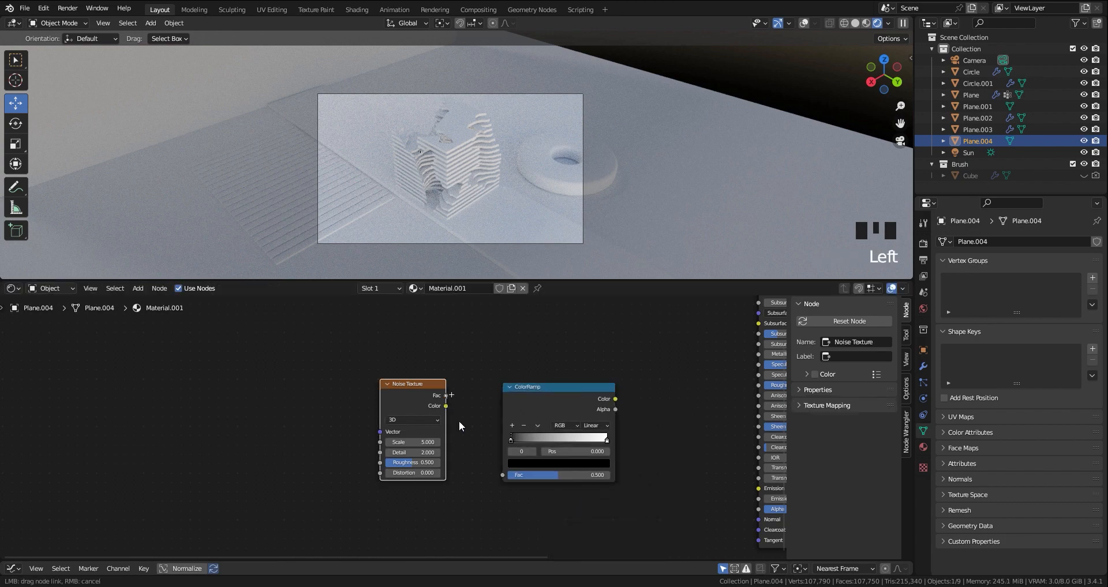
drag(501, 476, 503, 475)
middle_drag(615, 408, 487, 384)
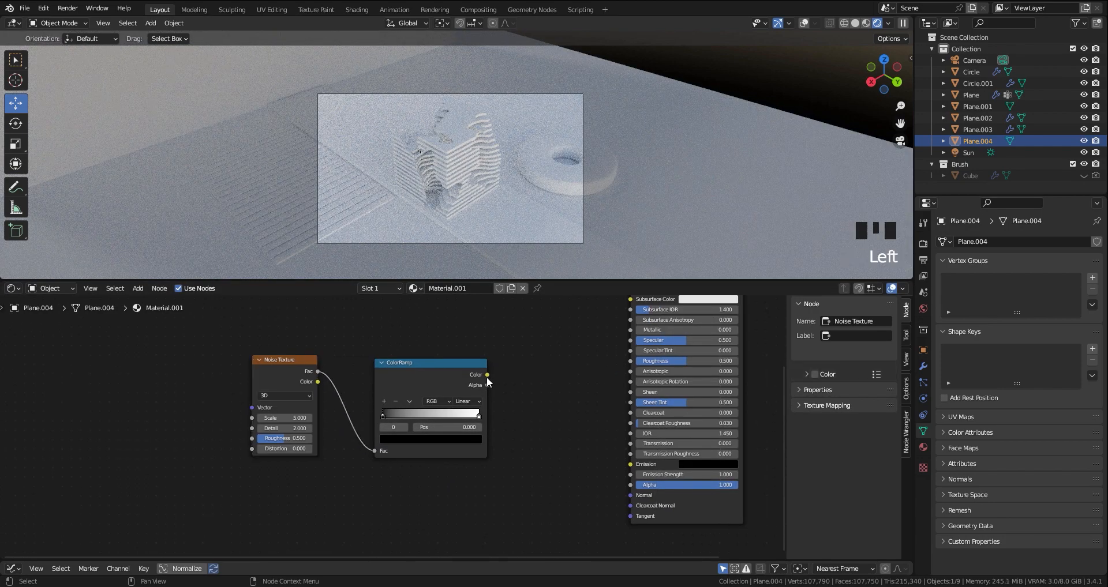
drag(487, 375, 631, 485)
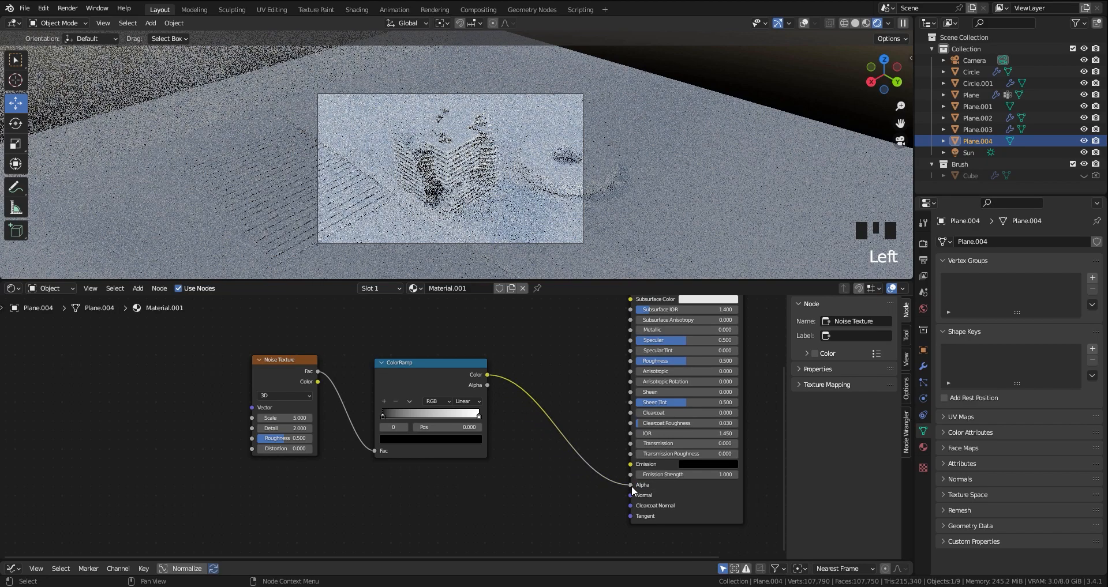
- Move the ColorRamp's black stop to about 0.545 to cut the plane into cloudy patches
scroll(292, 198, down, 4)
shift+middle_drag(306, 184, 368, 241)
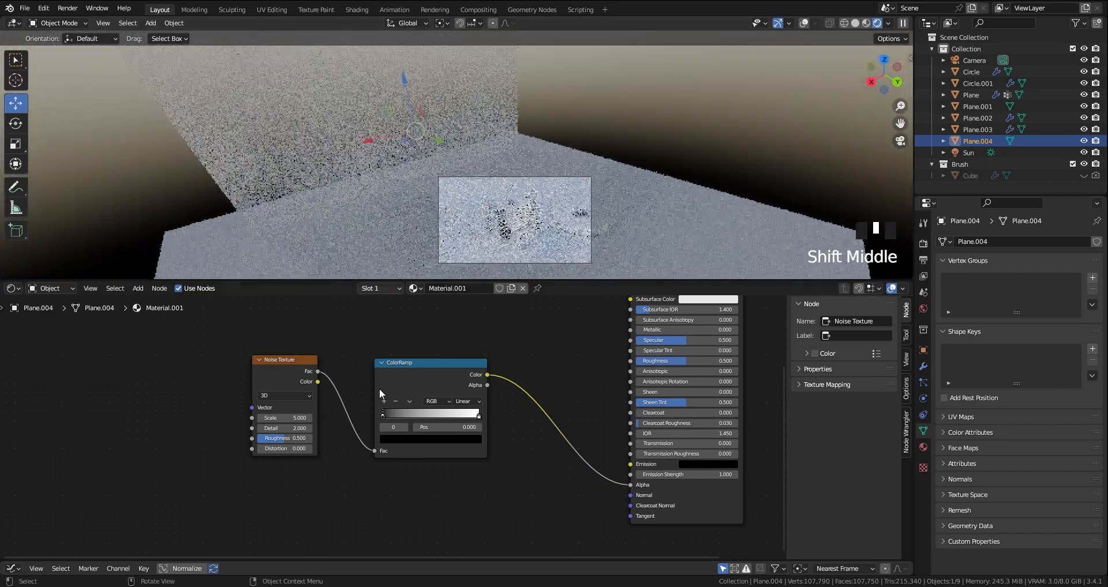
drag(384, 416, 439, 418)
scroll(456, 430, up, 7)
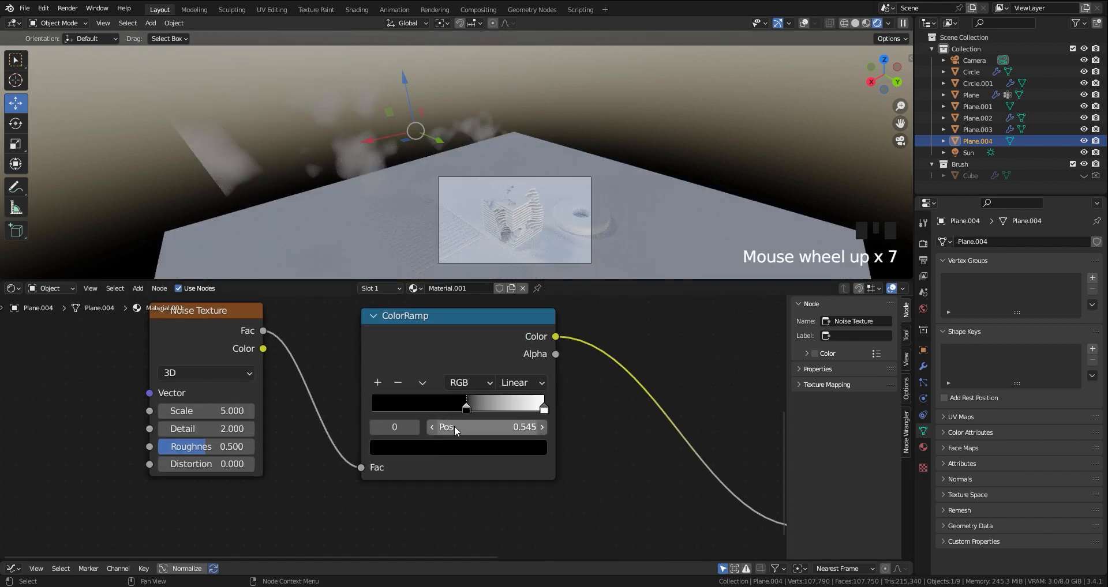
- Set the ColorRamp interpolation to Ease and swap its stops, with black at about 0.664 and white to its left
scroll(362, 438, up, 3)
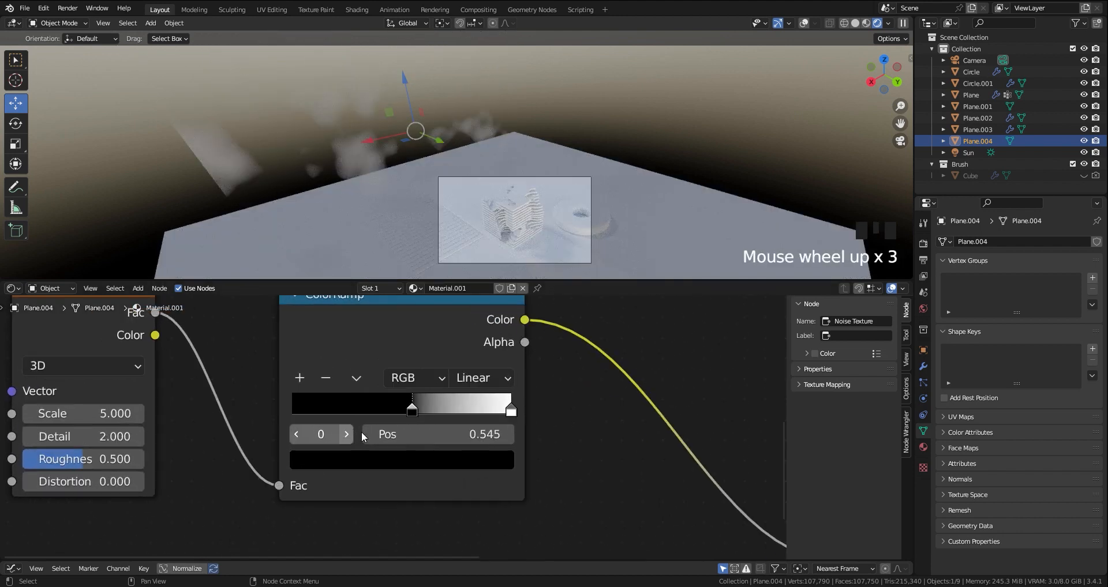
click(484, 378)
click(473, 400)
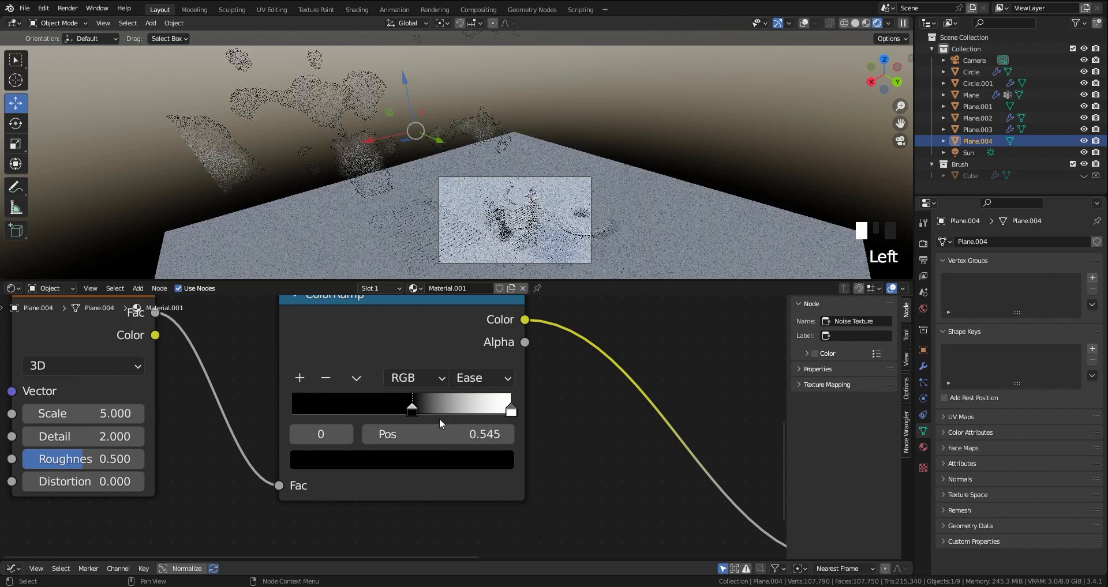
mouse_move(412, 410)
mouse_down()
mouse_move(439, 411)
mouse_move(429, 411)
mouse_up()
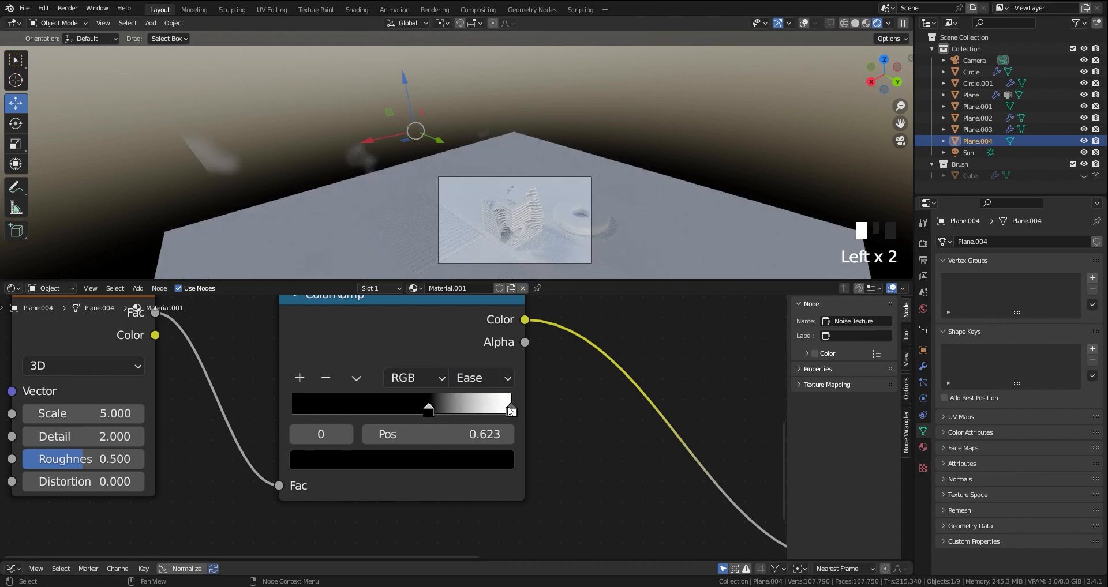
drag(511, 410, 438, 412)
- Examine the shadows cast by the noise-masked plane on the slices and ground through the camera view
middle_drag(479, 179, 477, 167)
key(KP_0)
click(477, 167)
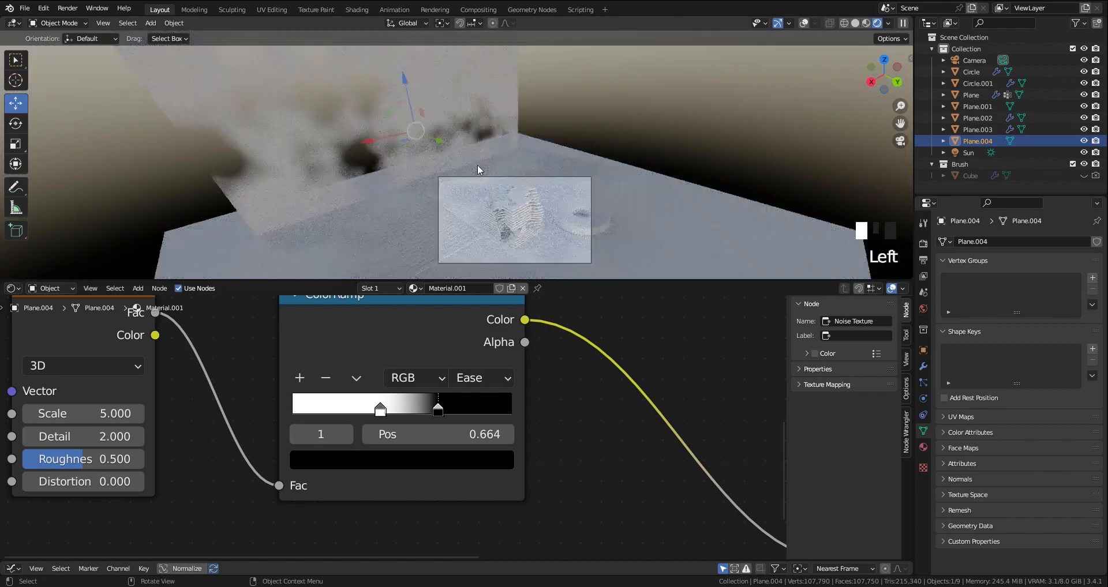
key(KP_0)
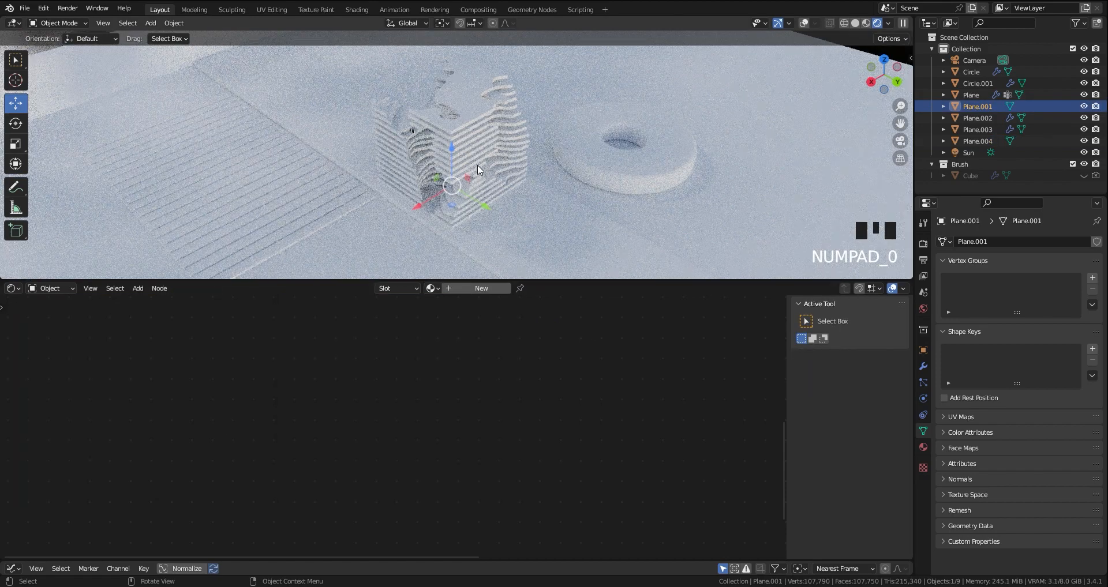
scroll(478, 169, down, 5)
scroll(478, 169, up, 2)
key(KP_0)
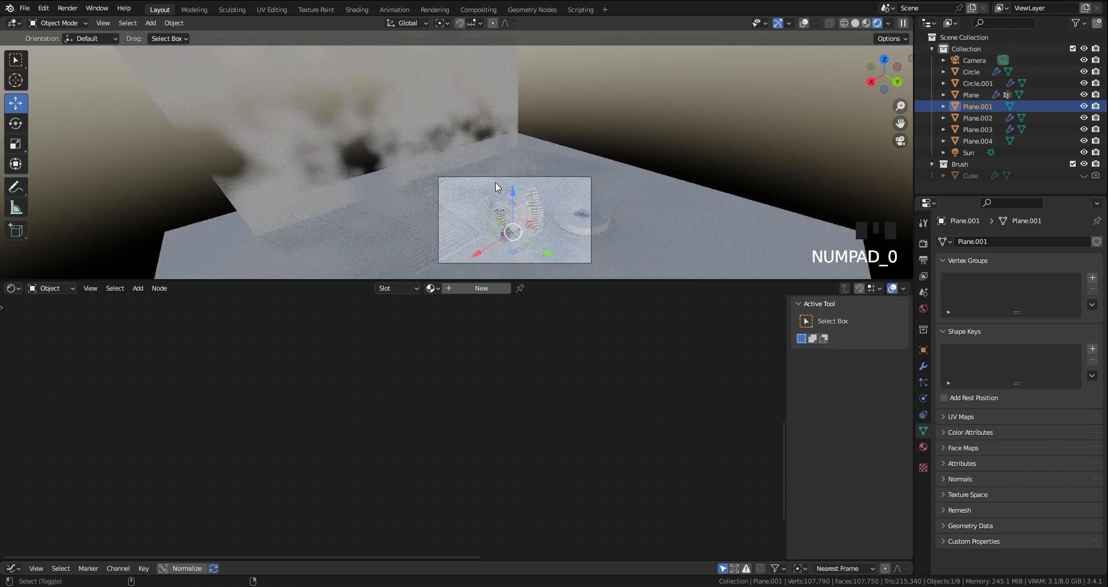
key(shift+alt+z)
scroll(534, 264, up, 2)
key(shift+alt+z)
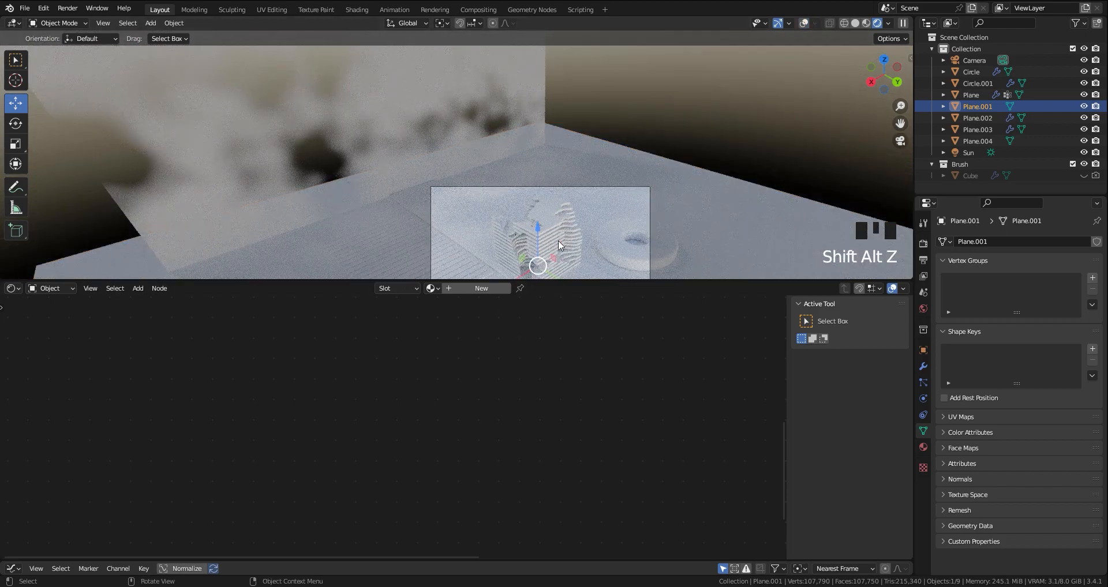
shift+middle_drag(559, 245, 508, 209)
- Set the upright shadow plane's Principled BSDF Specular to 0 and its Base Color to black
click(375, 107)
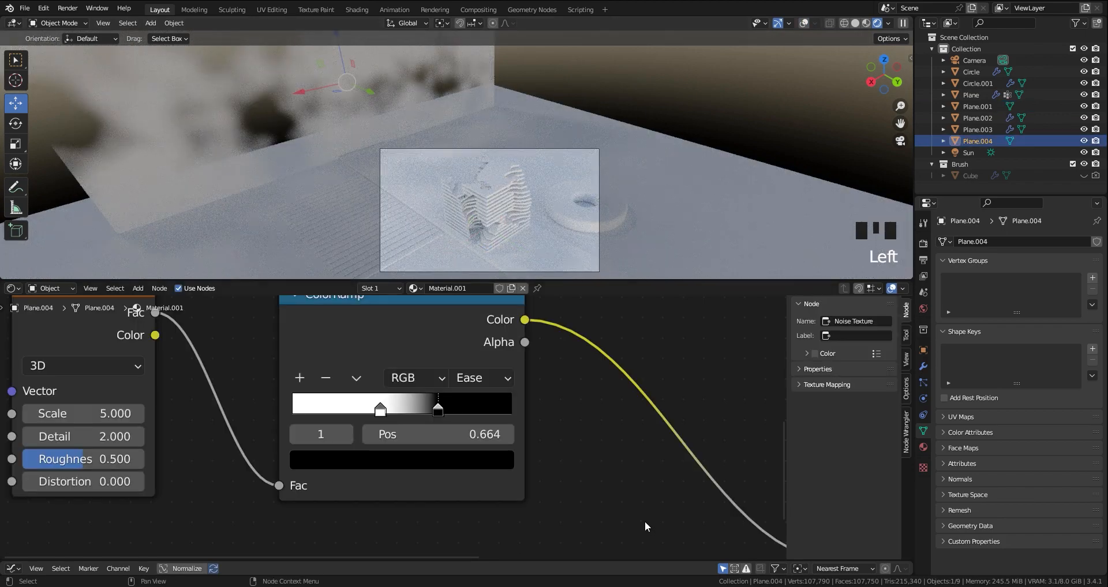
scroll(645, 526, down, 4)
middle_drag(573, 408, 512, 397)
scroll(578, 455, up, 3)
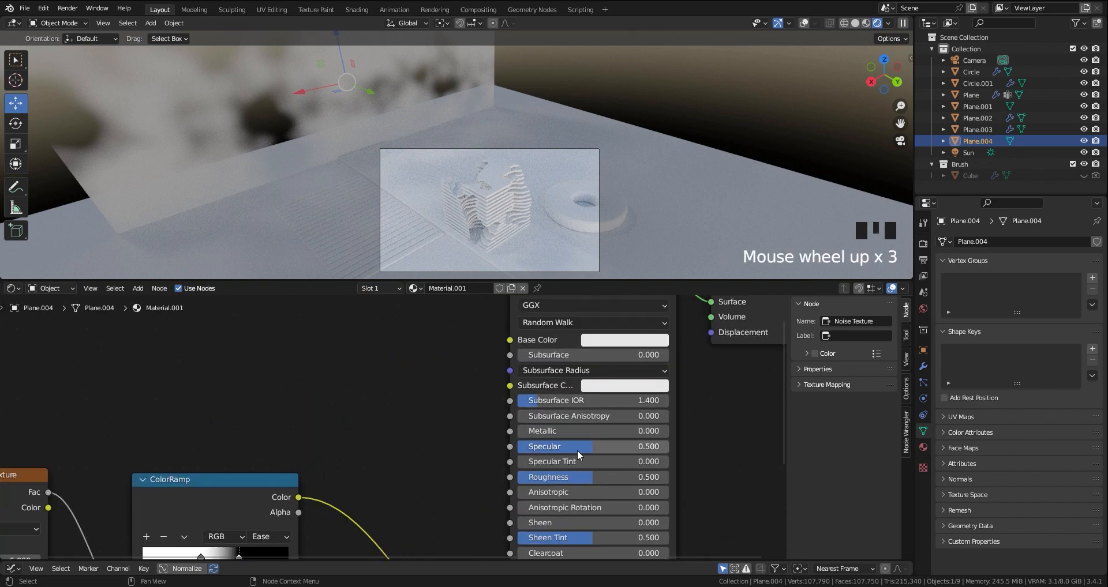
drag(579, 450, 522, 450)
click(638, 341)
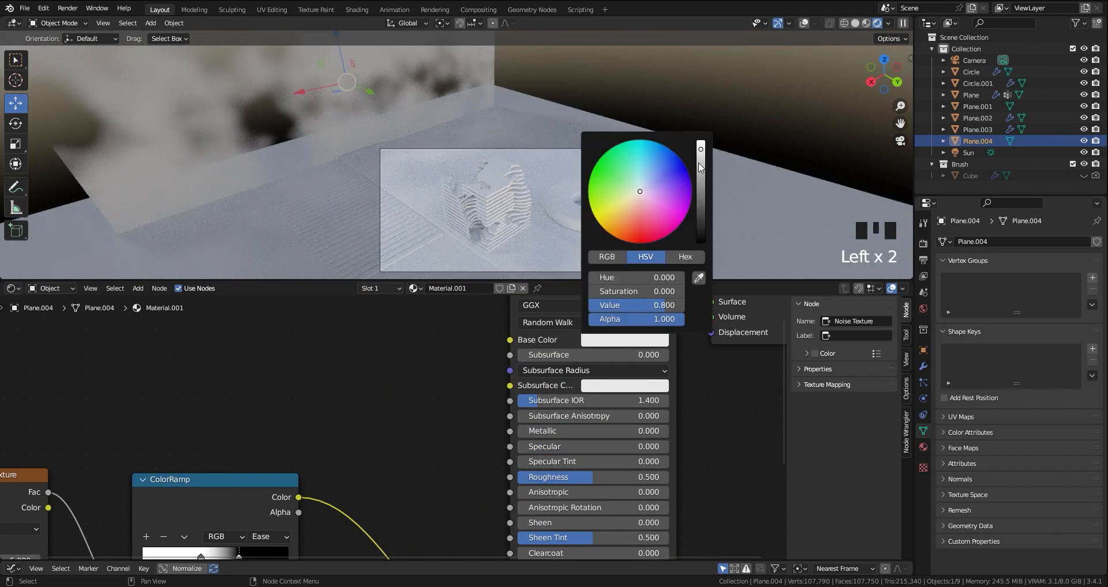
drag(700, 166, 700, 241)
scroll(466, 233, up, 2)
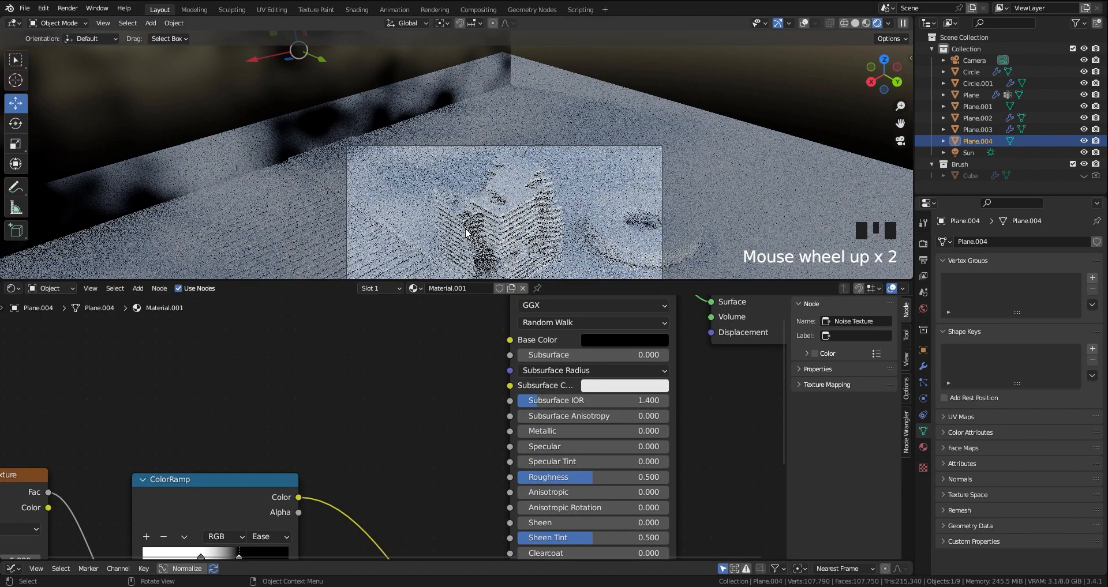
shift+middle_drag(466, 233, 466, 228)
scroll(466, 228, up, 2)
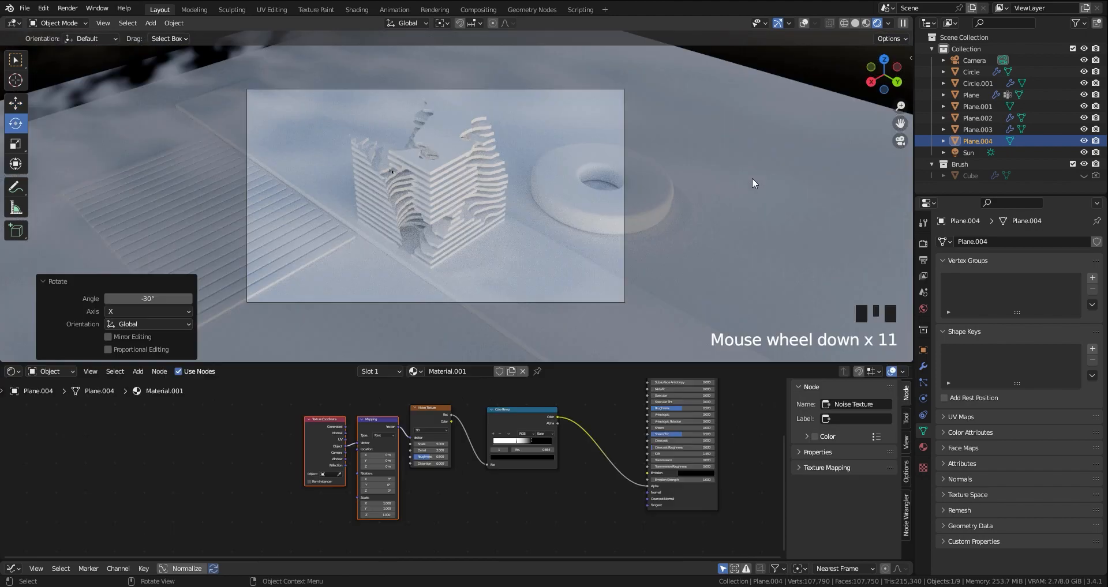
- Create a new material for the ground plane
click(513, 350)
click(457, 372)
scroll(458, 425, down, 4)
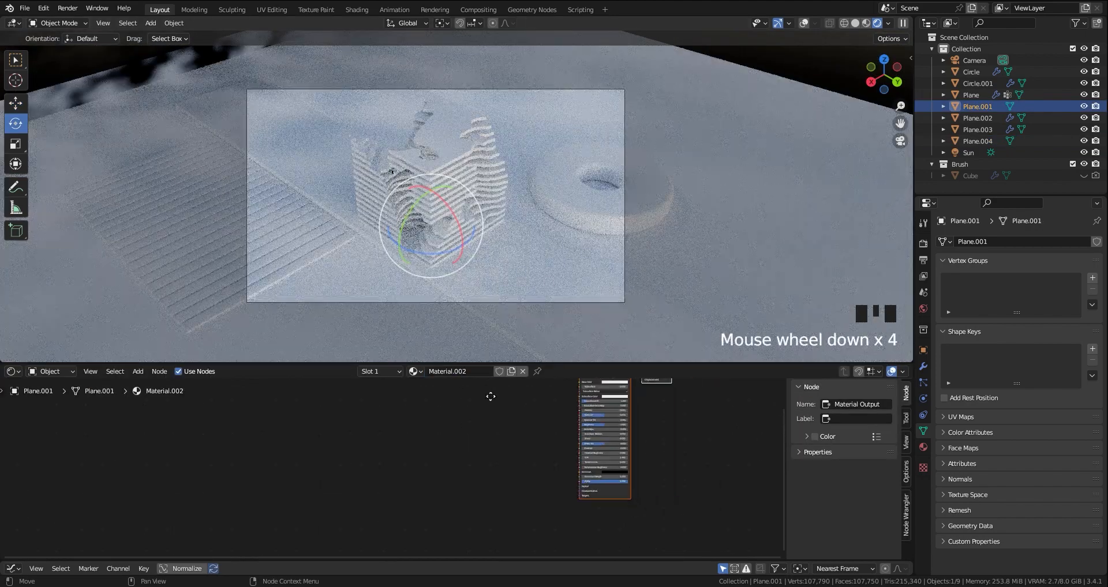
middle_drag(485, 398, 448, 484)
scroll(489, 479, up, 5)
scroll(489, 479, down, 3)
- Add a Voronoi Texture node to the ground plane's material, well to the left of the Principled BSDF
click(349, 445)
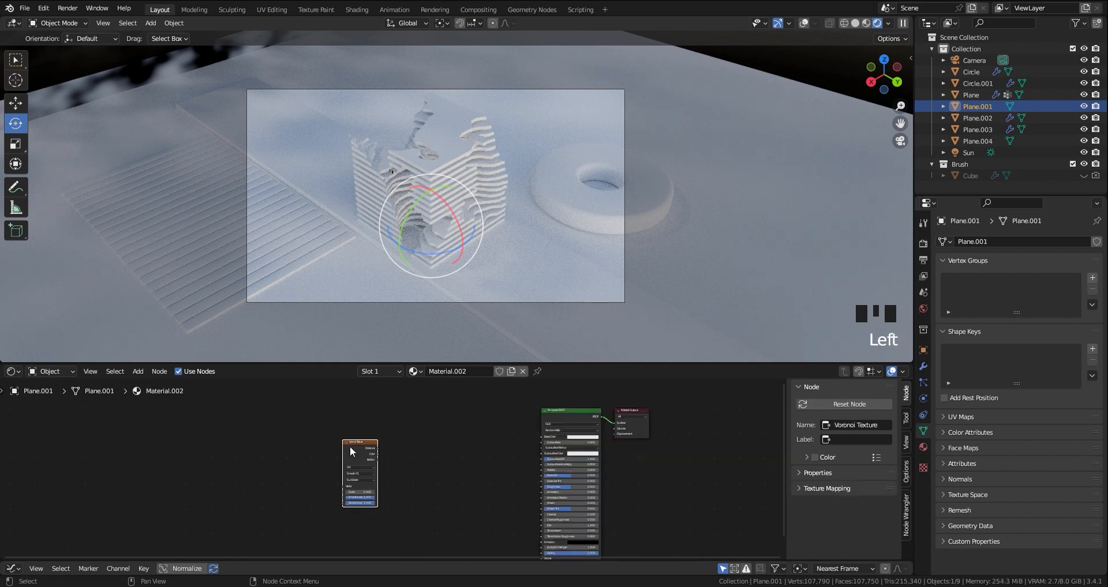
key(shift+a)
click(393, 415)
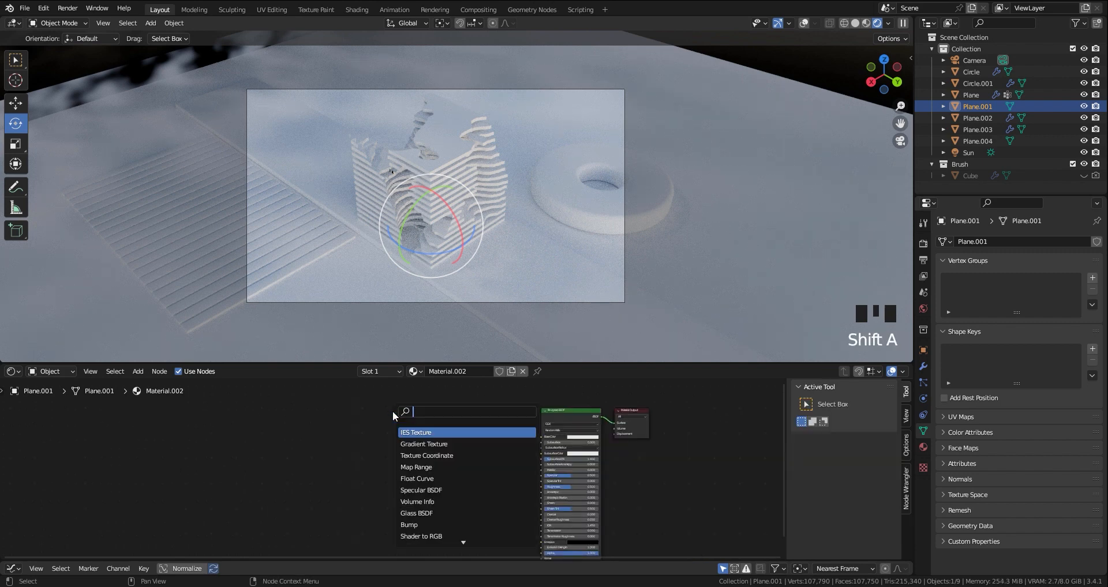
text(vor)
key(Return)
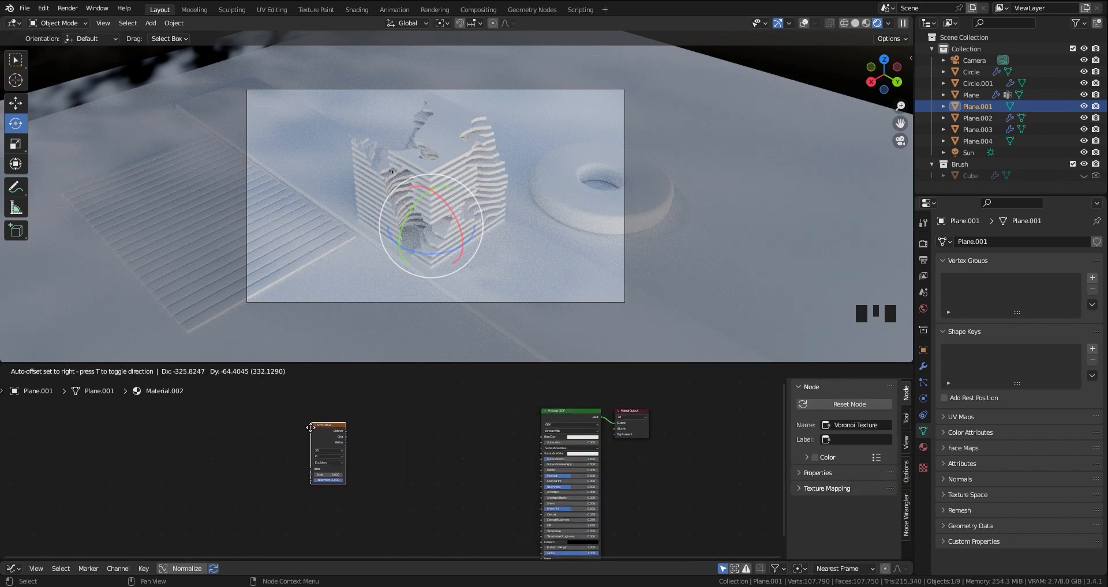
click(311, 428)
- Add a ColorRamp node between the Voronoi Texture and the Principled BSDF
key(shift+a)
click(372, 438)
text(ra)
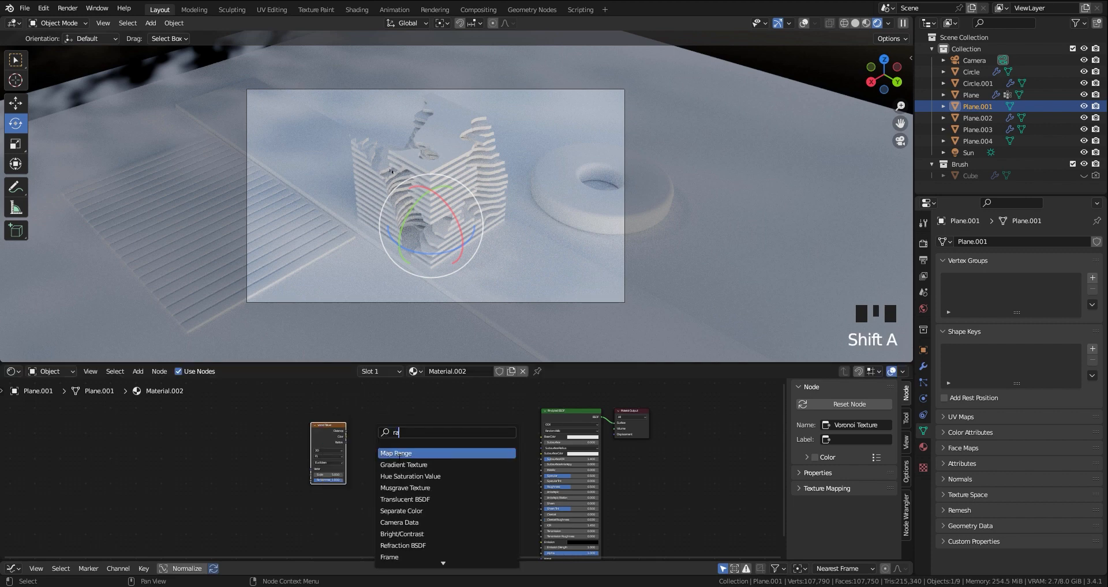
text(m)
click(399, 466)
click(398, 454)
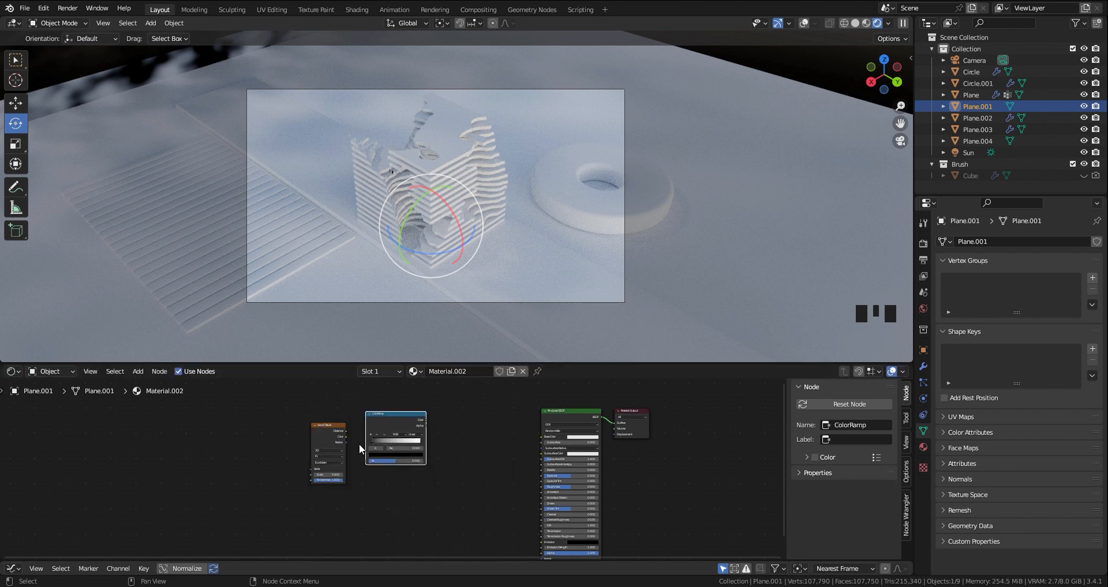
- Link the Voronoi Distance to the ColorRamp's Fac and the ColorRamp's Color to the Principled BSDF's Base Color
drag(344, 437, 368, 462)
scroll(392, 464, up, 3)
drag(430, 409, 502, 431)
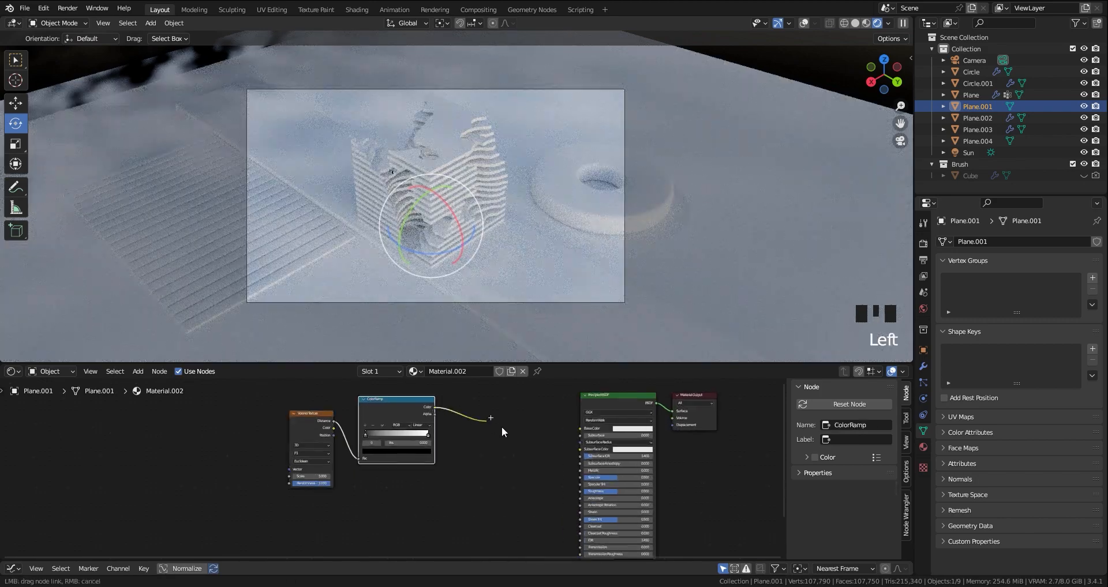
drag(580, 434, 581, 428)
- Configure the Voronoi Texture as 2D with the Smooth F1 feature and a Randomness of 0
scroll(387, 452, up, 7)
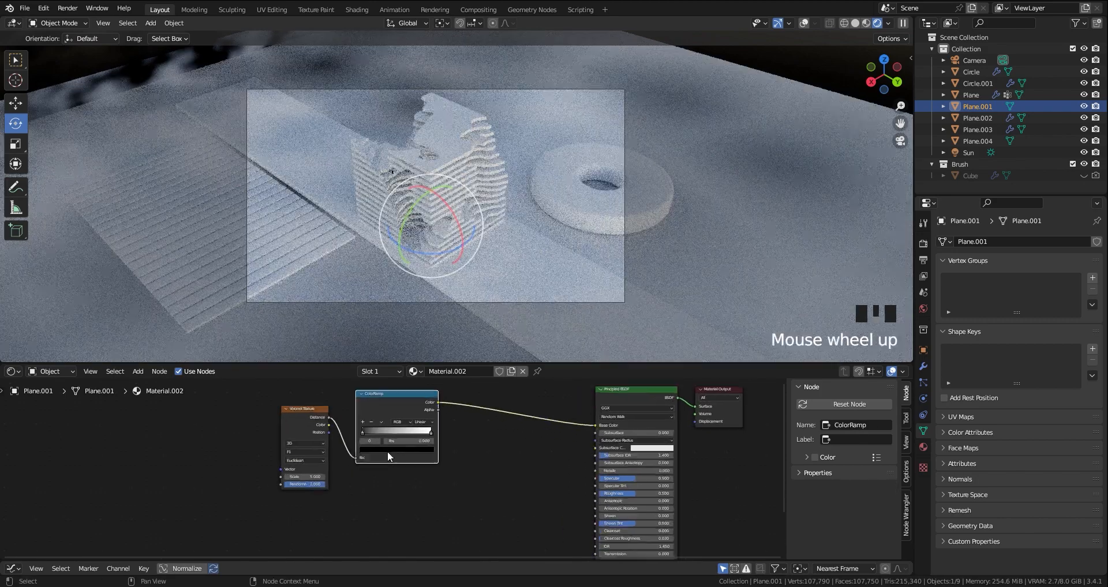
middle_drag(241, 457, 281, 474)
click(296, 445)
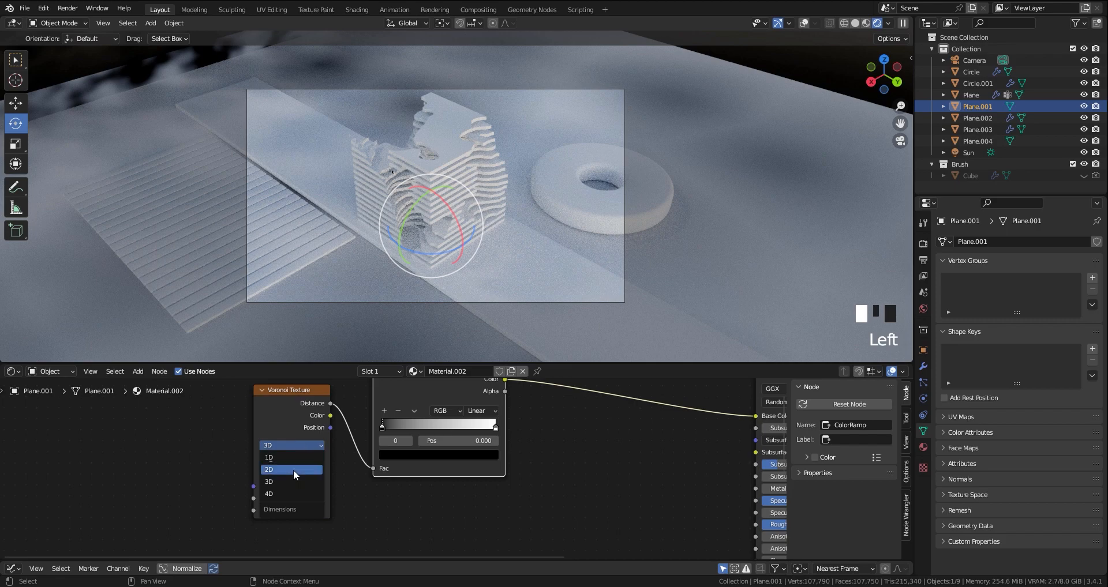
click(294, 470)
click(303, 458)
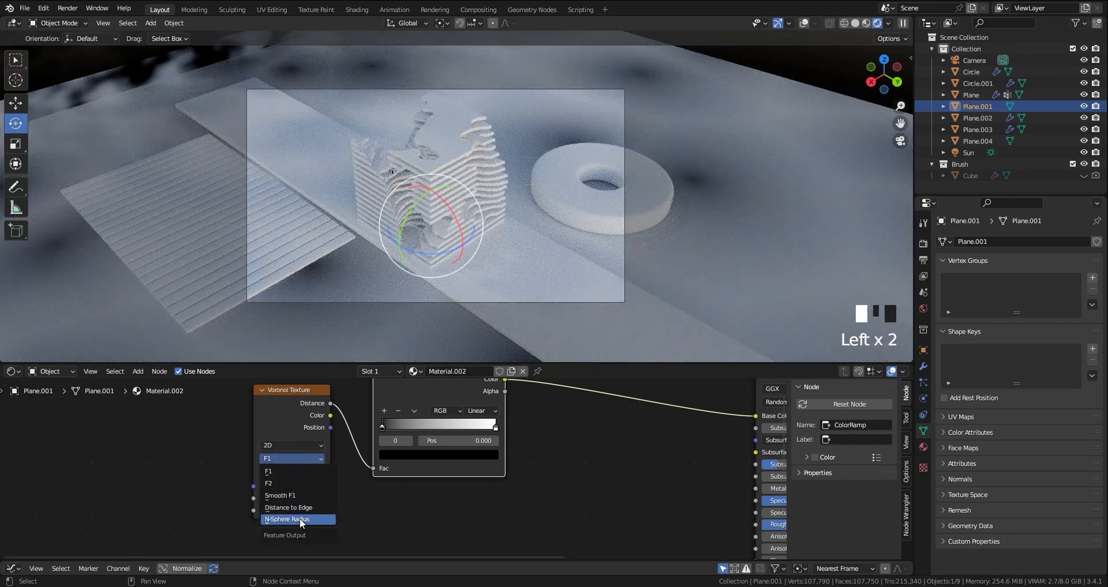
click(296, 496)
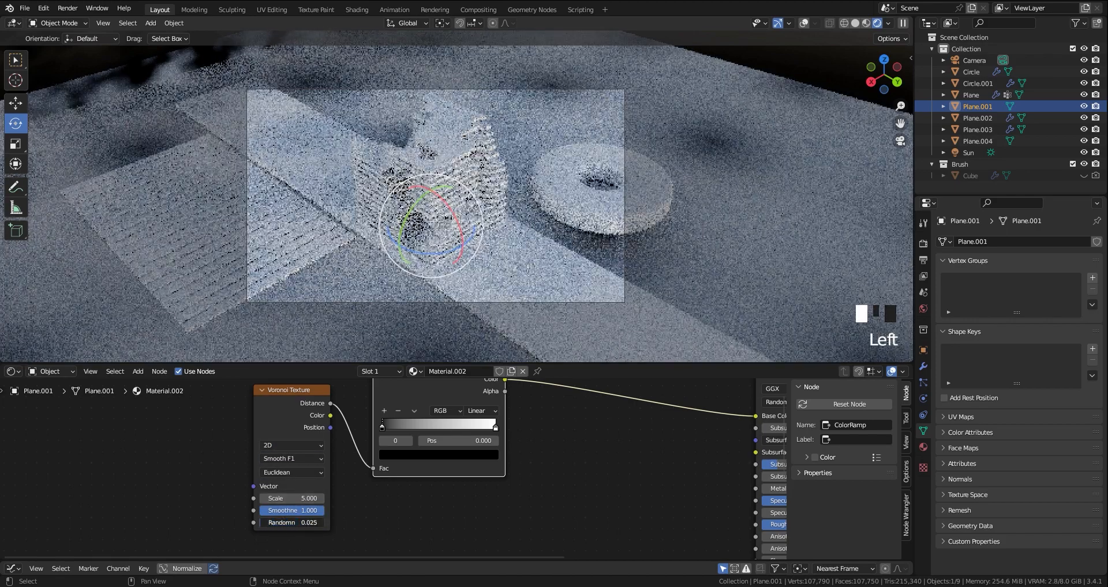
drag(263, 523, 260, 523)
- Add Texture Coordinate and Mapping nodes in front of the Voronoi Texture
click(283, 395)
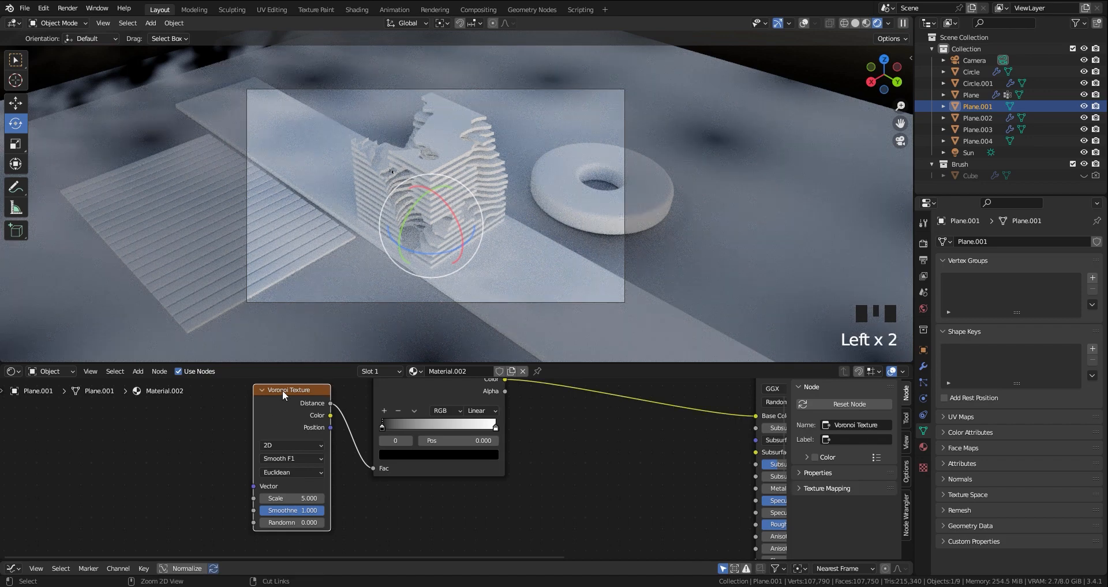
key(ctrl+t)
middle_drag(283, 394, 309, 402)
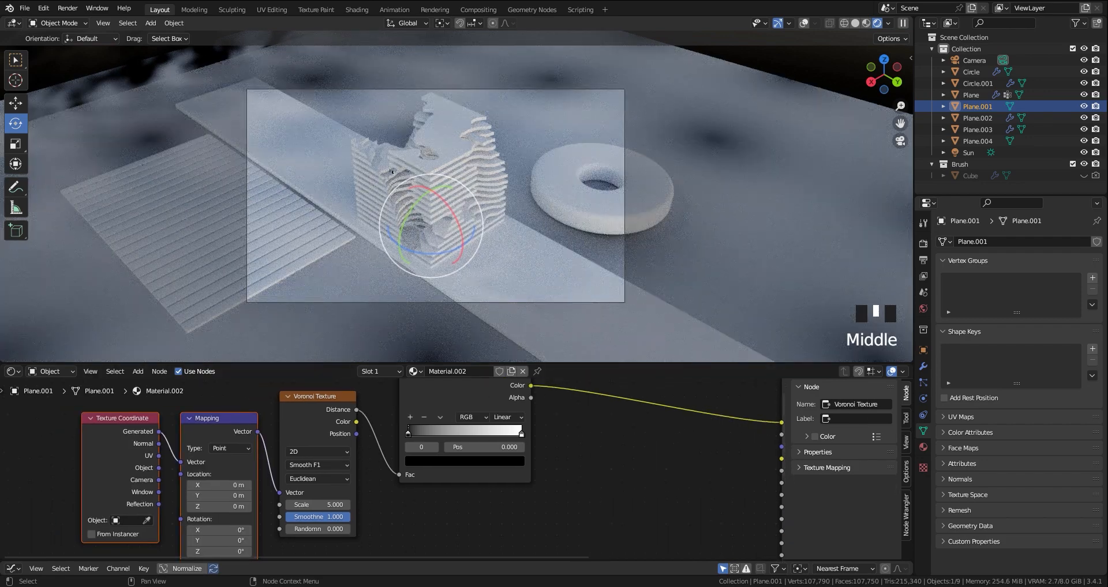
- Set the ColorRamp interpolation to Constant and move its white stop to 0.050 to form small black dots
click(507, 417)
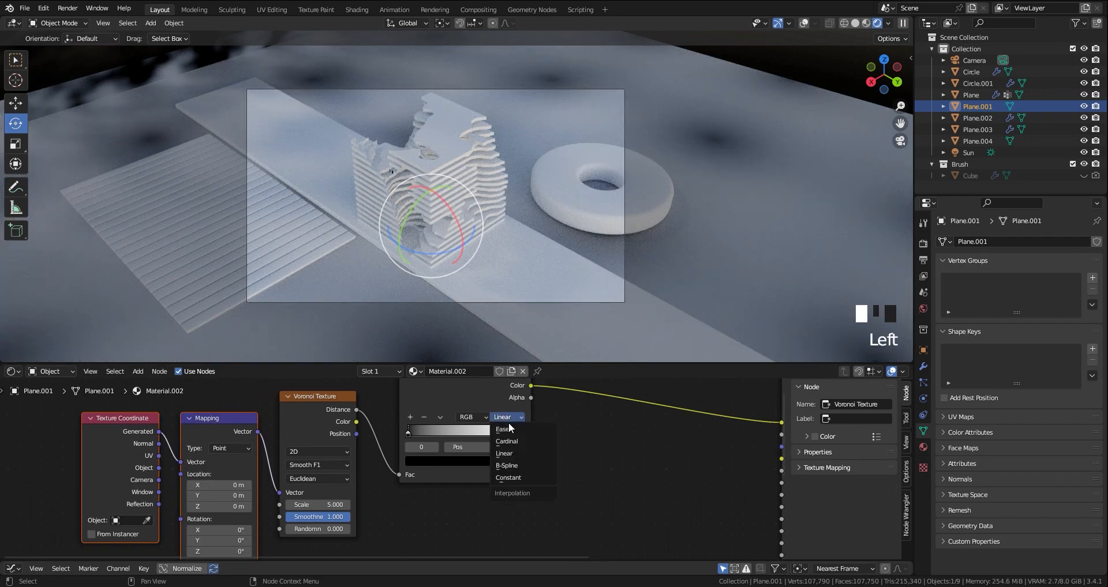
click(518, 478)
drag(521, 436, 407, 447)
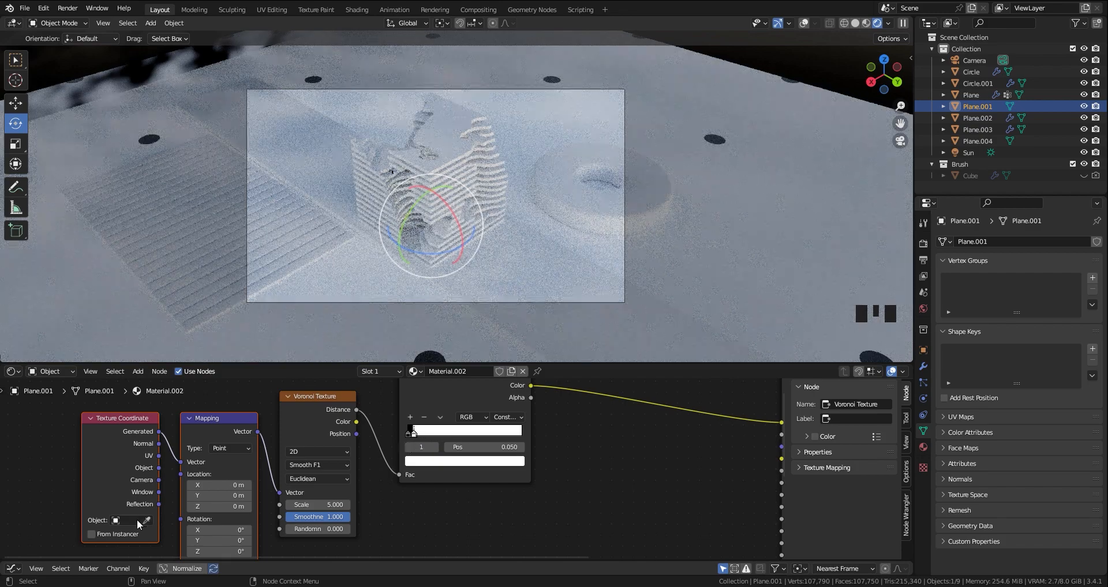
- Set the Mapping node's scale to 10 on X, Y and Z
middle_drag(138, 524, 300, 469)
click(316, 492)
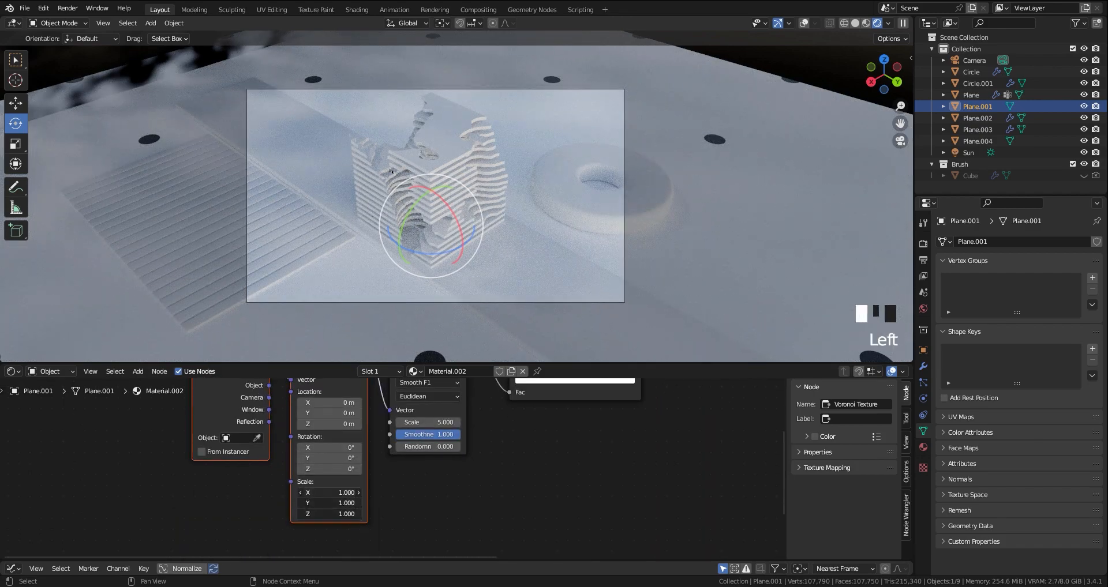
text(10)
key(Return)
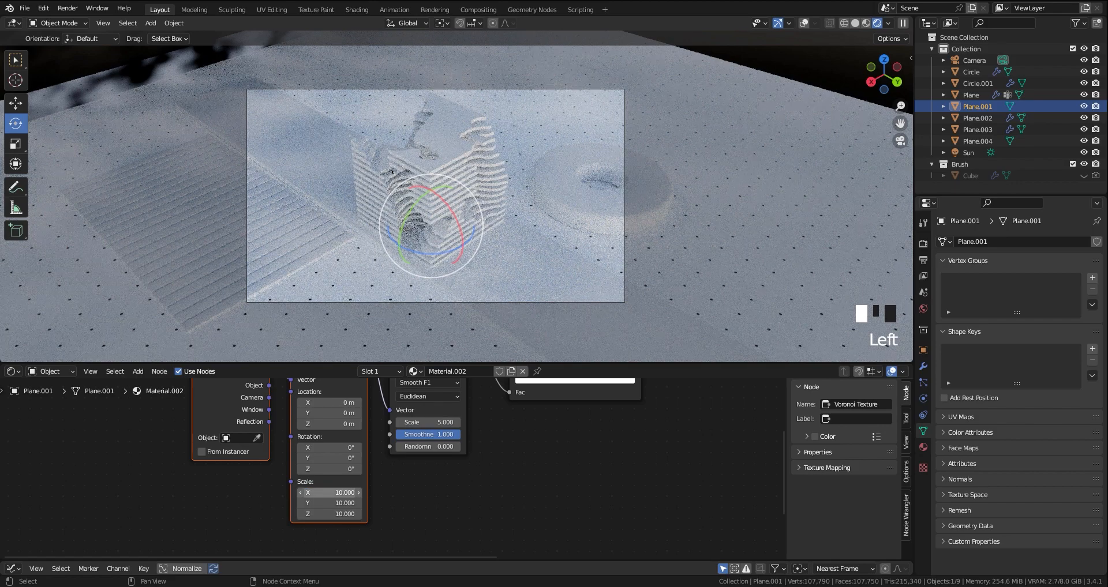
scroll(322, 360, up, 2)
middle_drag(327, 474, 403, 586)
scroll(376, 471, down, 1)
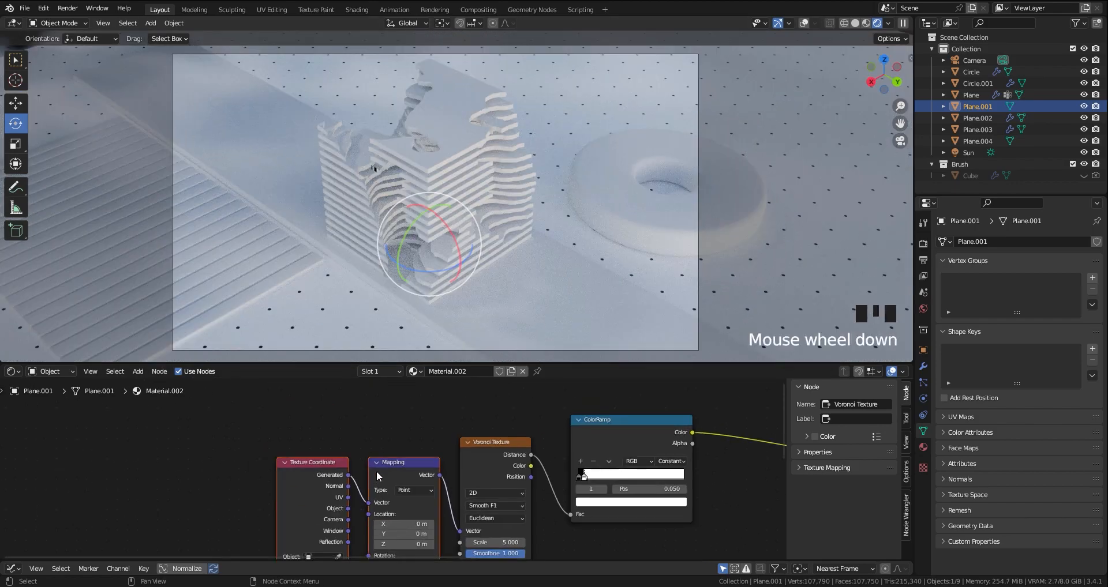
- Delete the Texture Coordinate and Mapping nodes from the ground material
middle_click(378, 469)
drag(441, 409, 223, 557)
key(x)
- Set the Voronoi Texture's Scale to 50
scroll(397, 476, up, 3)
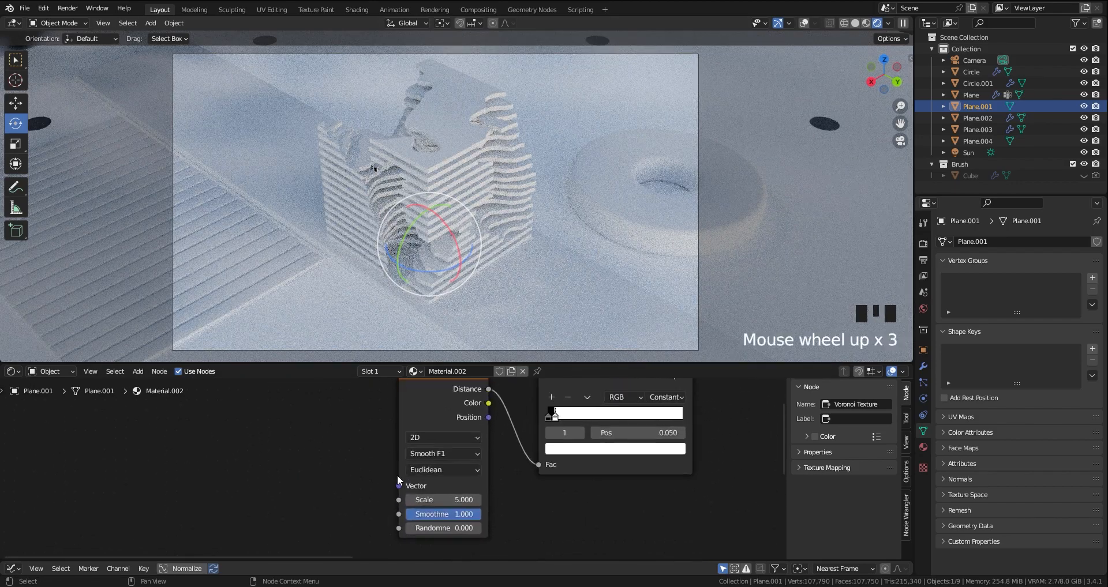
middle_drag(397, 476, 432, 470)
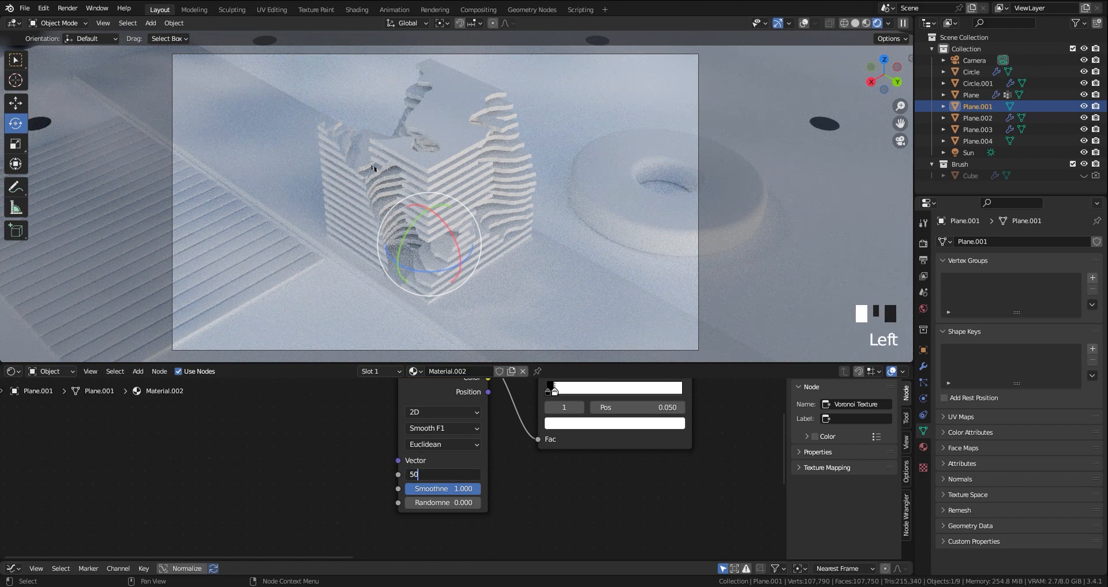
key(Return)
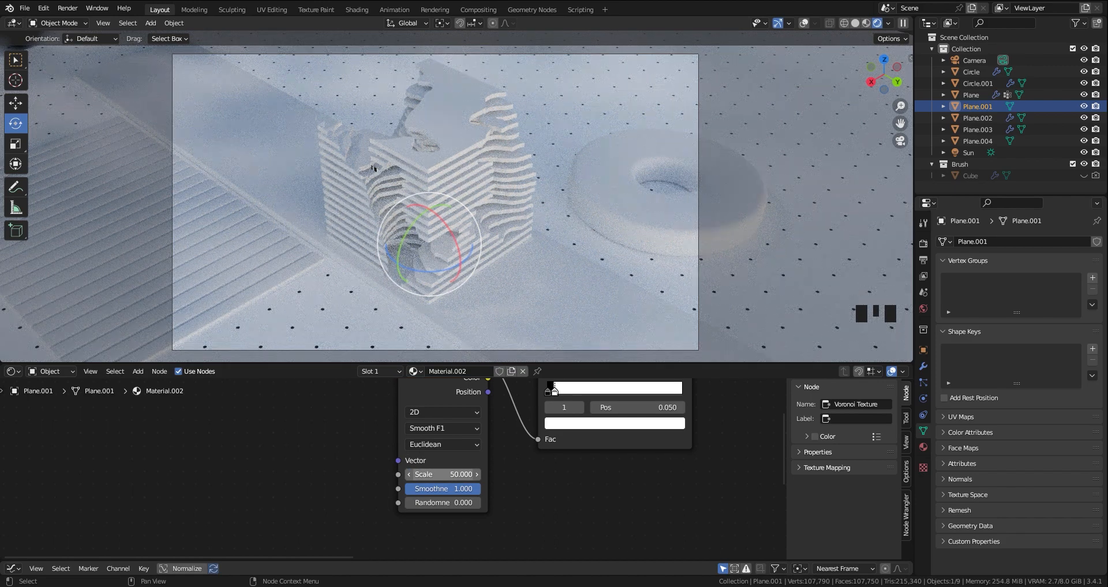
scroll(334, 463, down, 2)
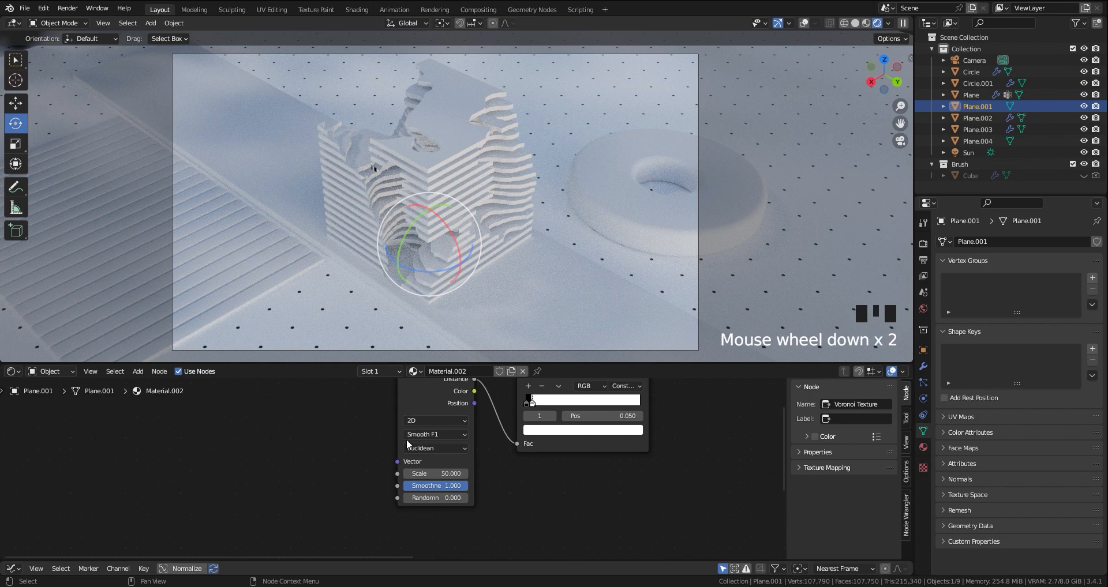
middle_drag(406, 438, 289, 444)
scroll(517, 449, down, 2)
scroll(397, 474, up, 10)
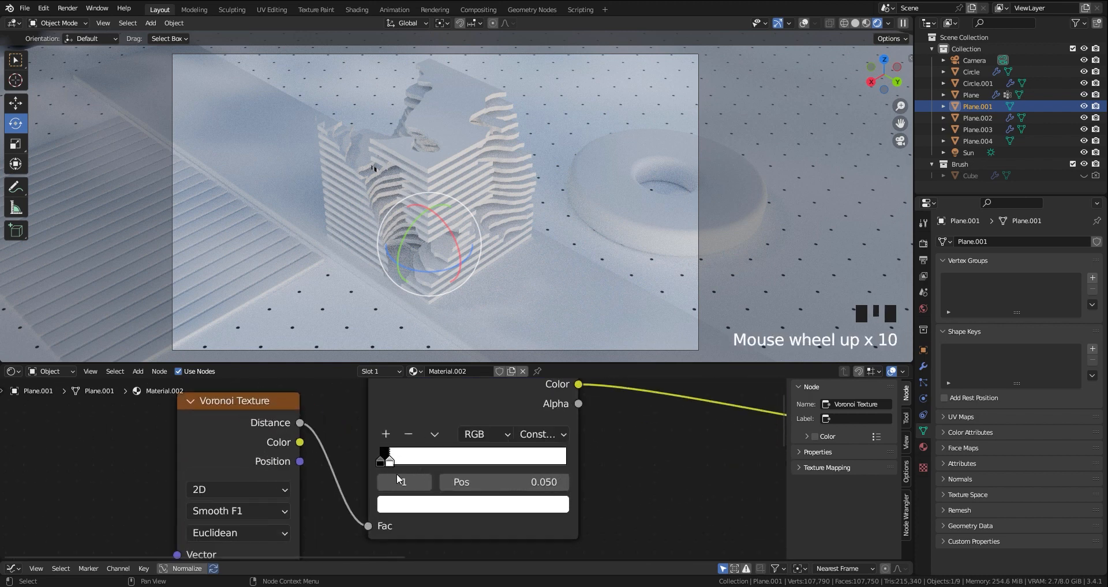
- Change the first color stop of the ground's ColorRamp to a muted teal, about hue 0.50, saturation 0.41, value 0.56
click(383, 482)
click(518, 410)
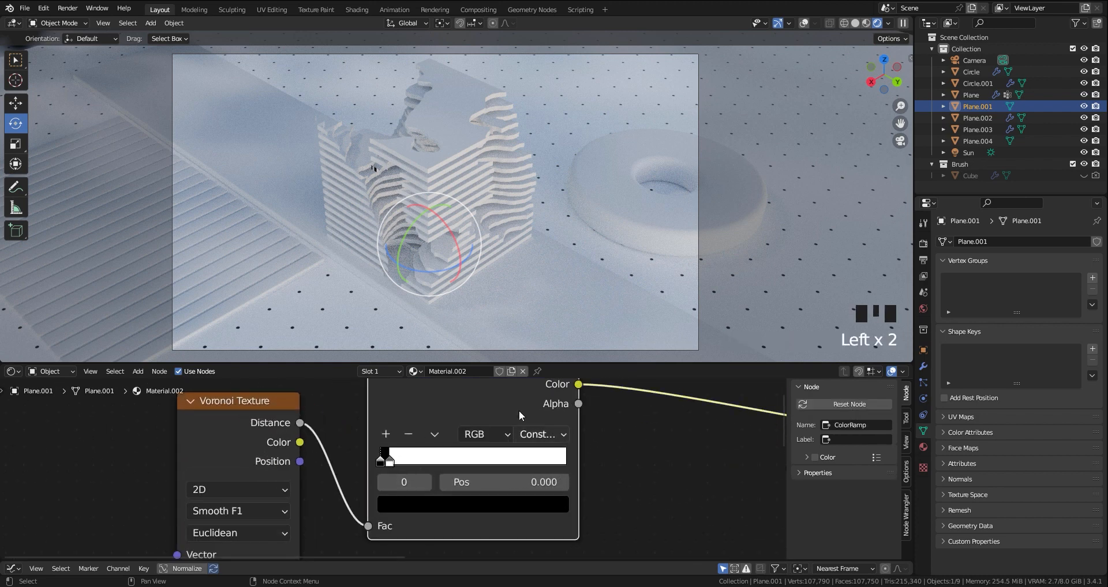
click(540, 503)
drag(528, 331, 528, 281)
drag(451, 315, 451, 303)
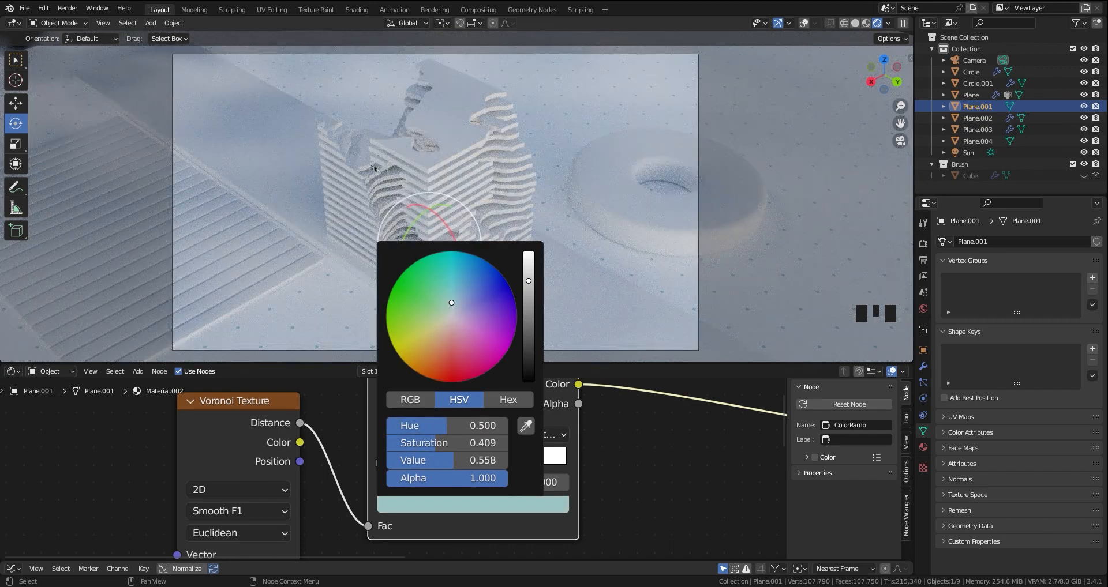
drag(452, 303, 453, 303)
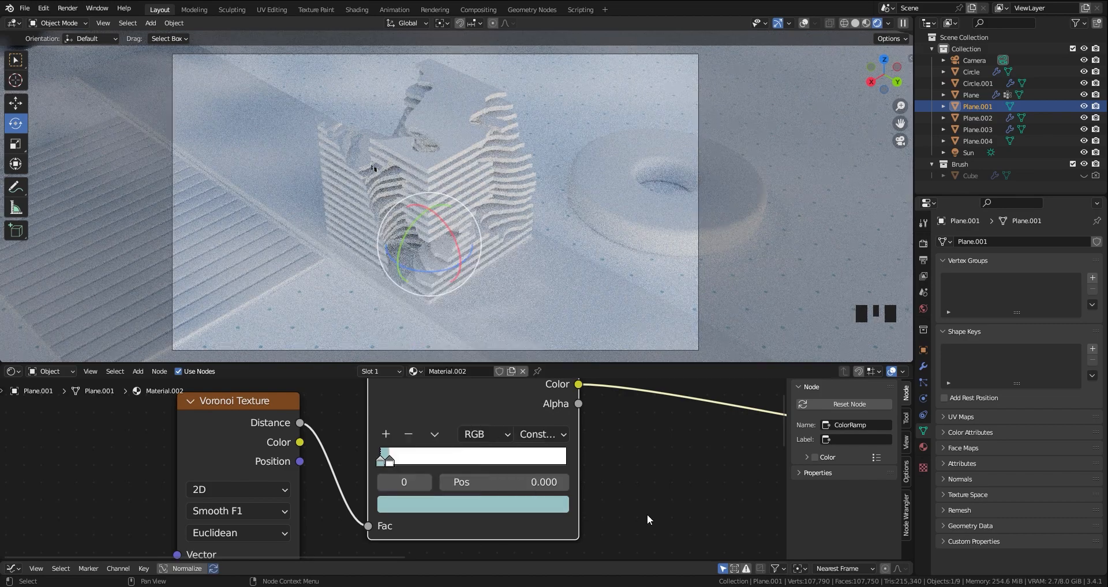
- Give the striped plane a new material with a light cyan base color of hue 0.517, saturation 0.591, value 0.800
scroll(469, 281, down, 1)
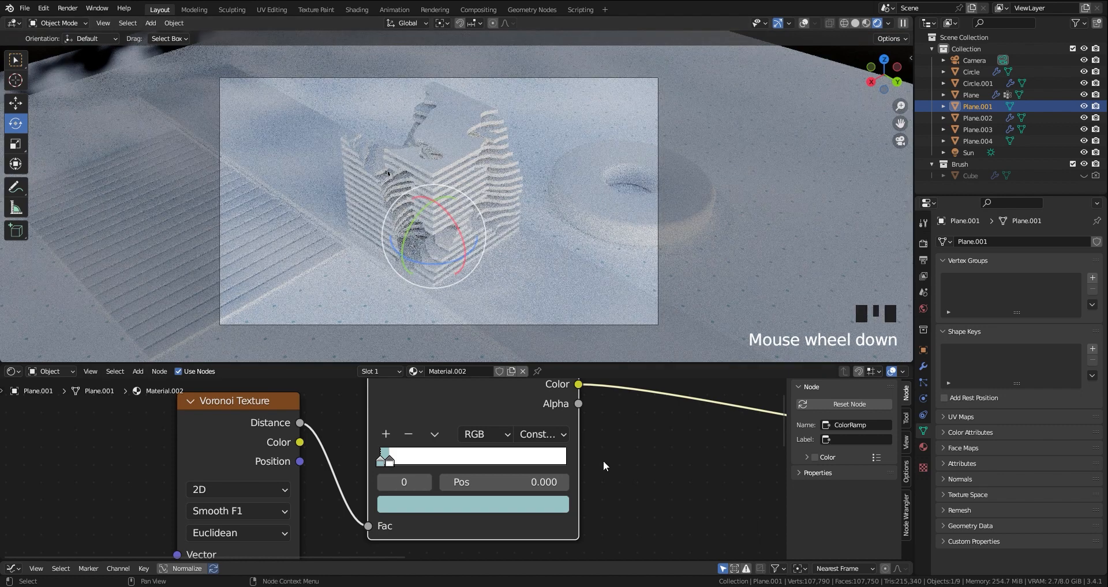
scroll(604, 460, down, 8)
middle_drag(604, 453, 494, 404)
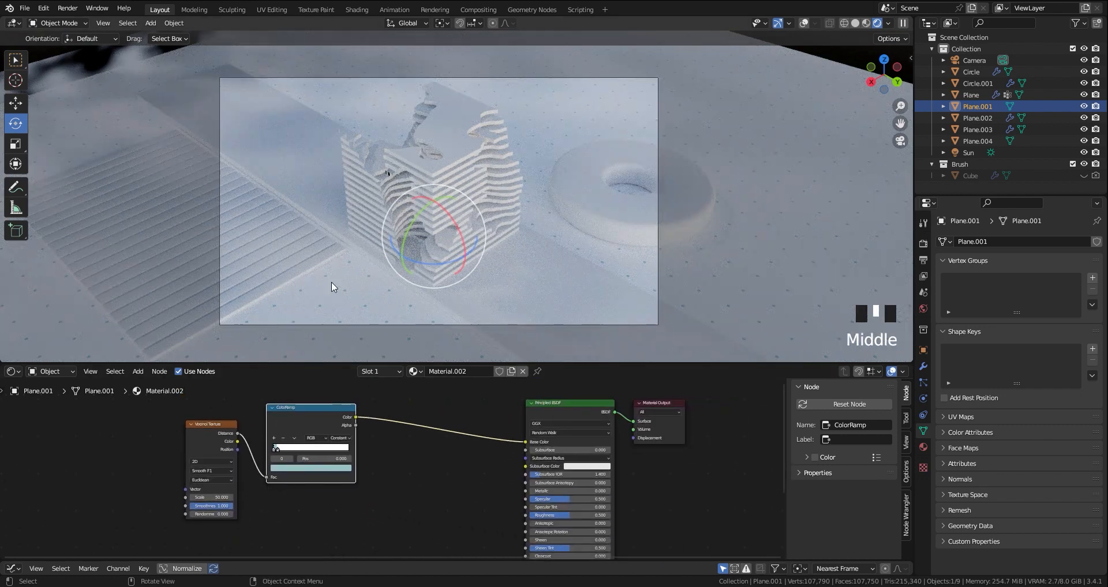
click(312, 266)
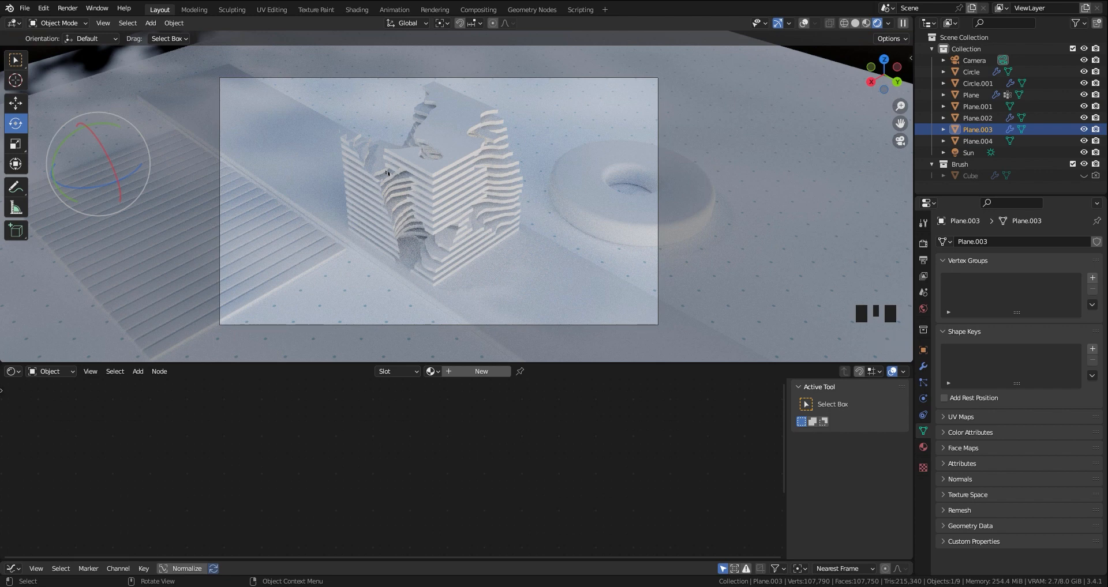
click(475, 374)
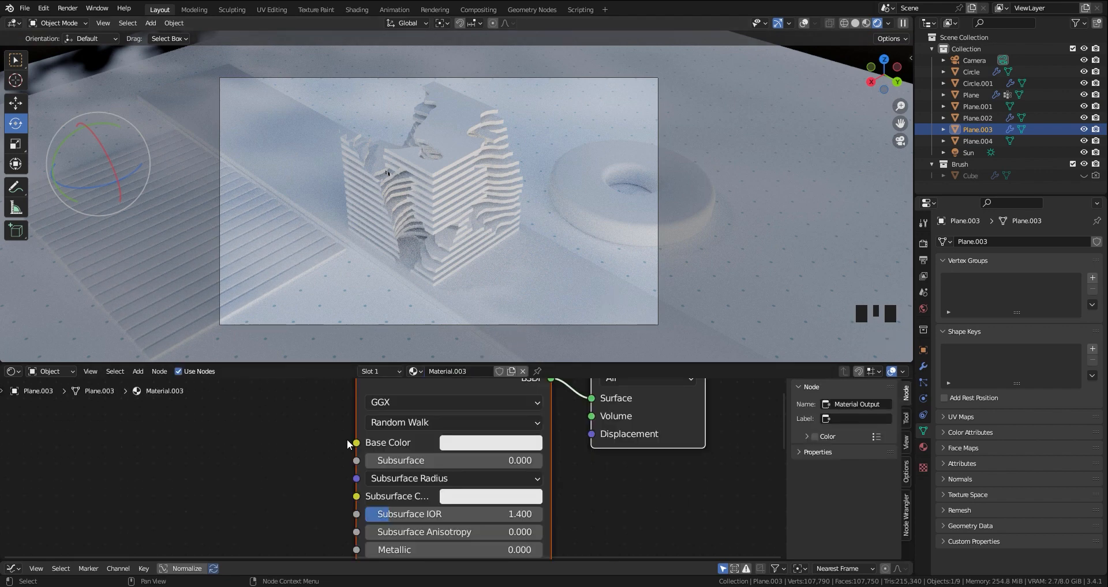
click(507, 448)
drag(514, 267, 510, 251)
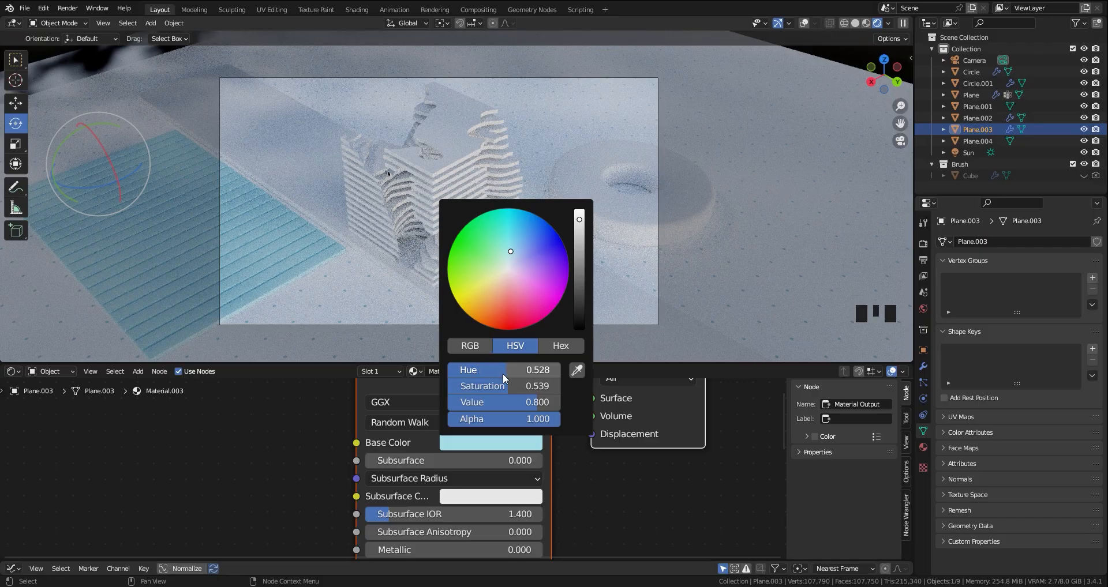
drag(504, 375, 514, 387)
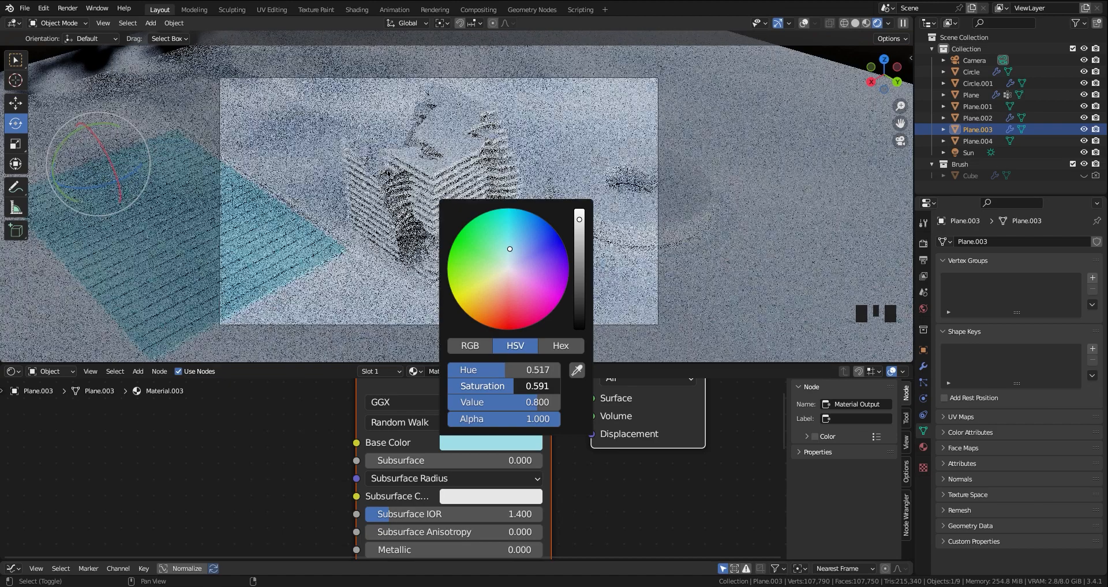
- Set the striped plane material's Roughness to about 0.068 and its Transmission to 1.000
scroll(496, 462, up, 7)
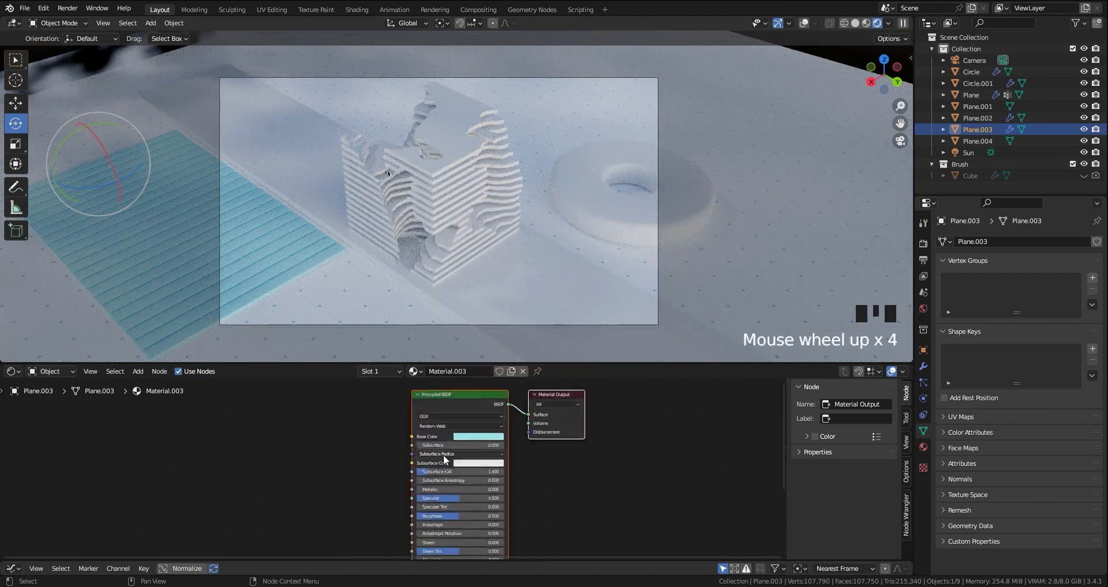
middle_drag(508, 542, 508, 471)
drag(508, 473, 477, 476)
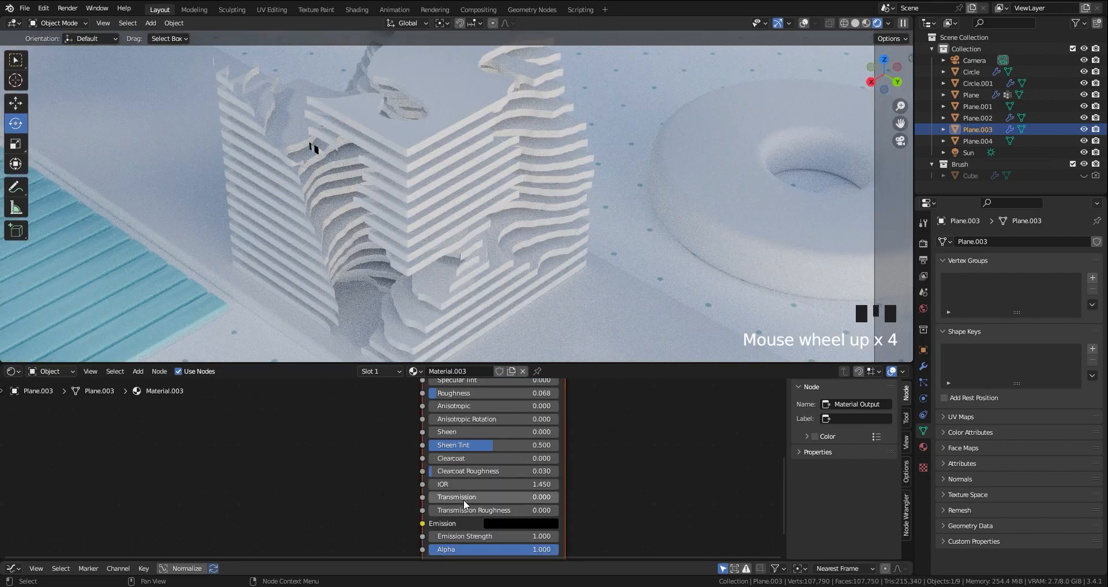
drag(465, 500, 563, 499)
- Set the striped plane material's Transmission Roughness to about 0.627
shift+middle_drag(249, 293, 475, 208)
scroll(381, 231, up, 4)
middle_drag(453, 512, 407, 445)
drag(407, 444, 470, 444)
- Give the sliced contour object a new material with a pale green base color of hue 0.313, saturation 0.190, value 1.000
scroll(461, 202, down, 8)
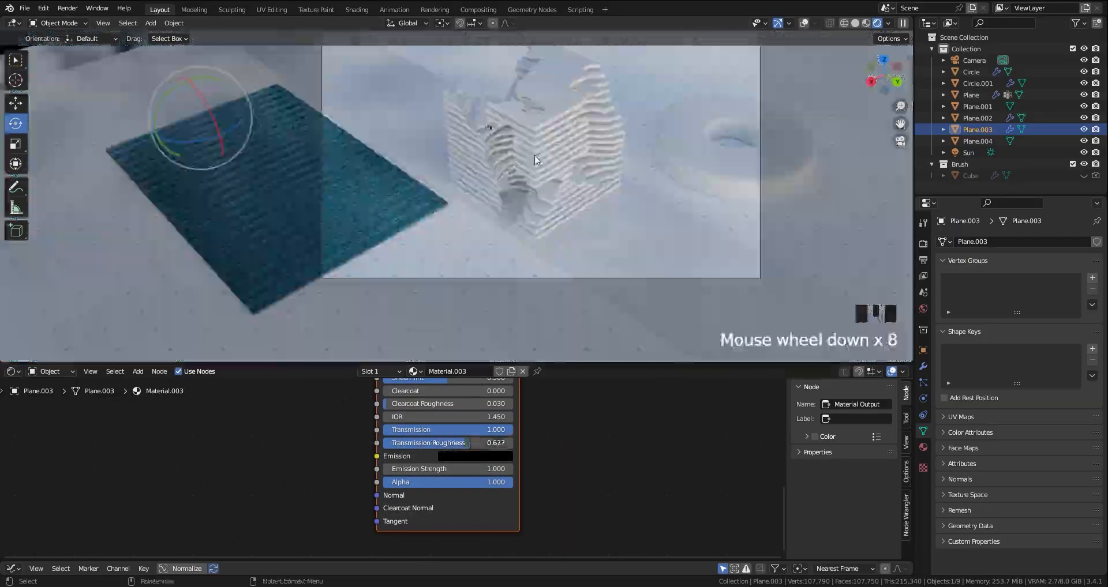
click(525, 155)
scroll(440, 441, down, 8)
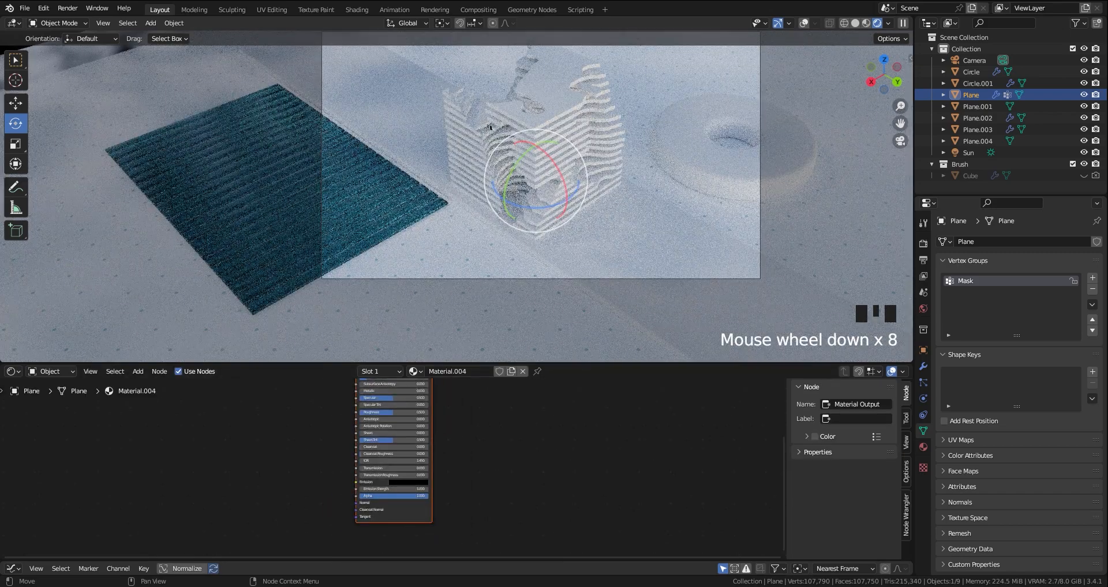
middle_drag(386, 380, 440, 460)
scroll(439, 460, up, 5)
scroll(440, 460, up, 7)
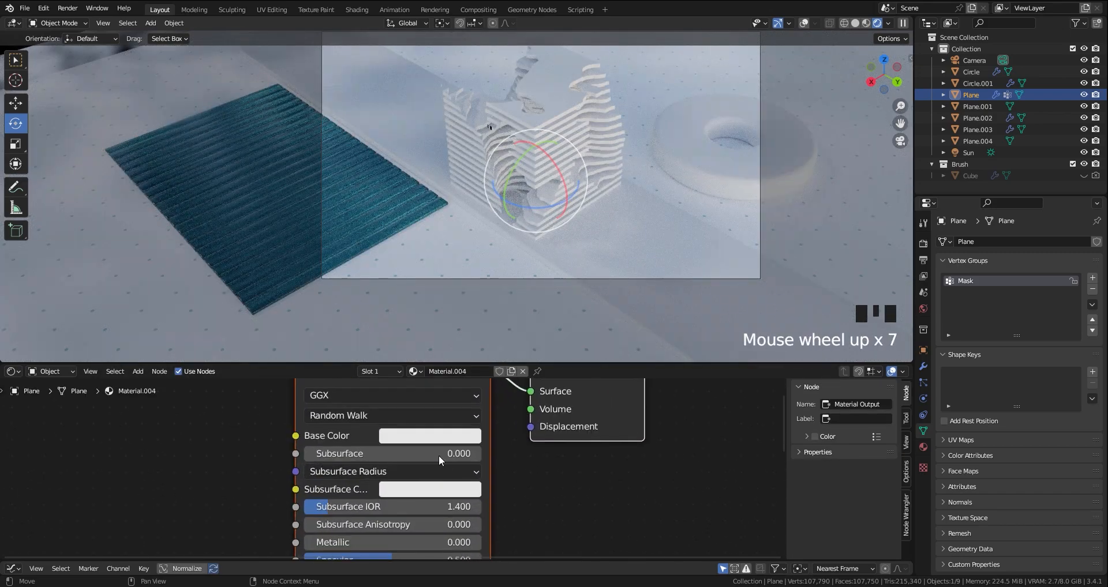
click(430, 437)
click(430, 436)
drag(455, 258, 445, 259)
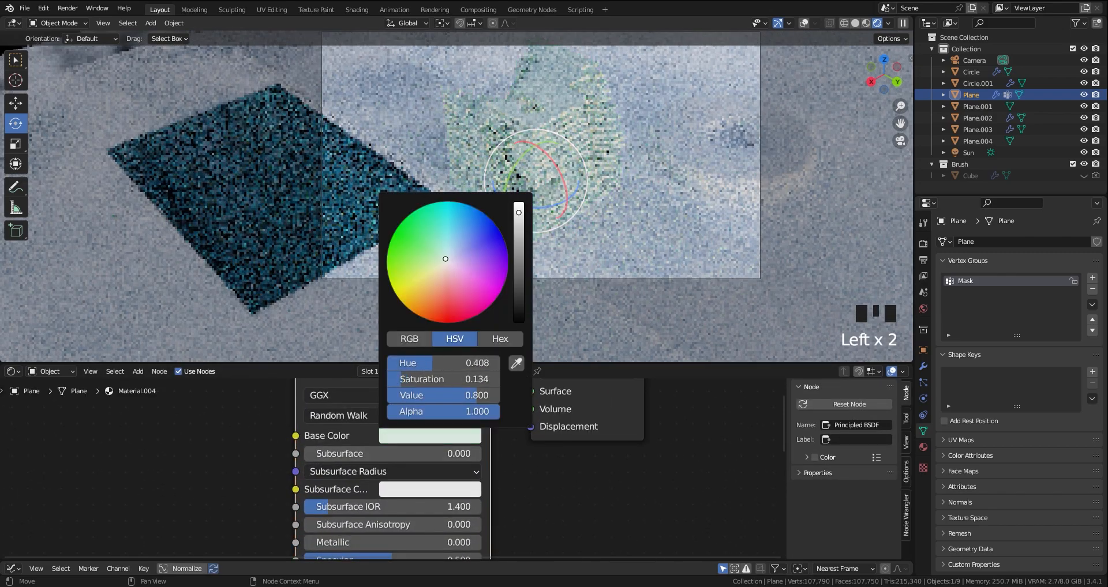
drag(444, 364, 461, 396)
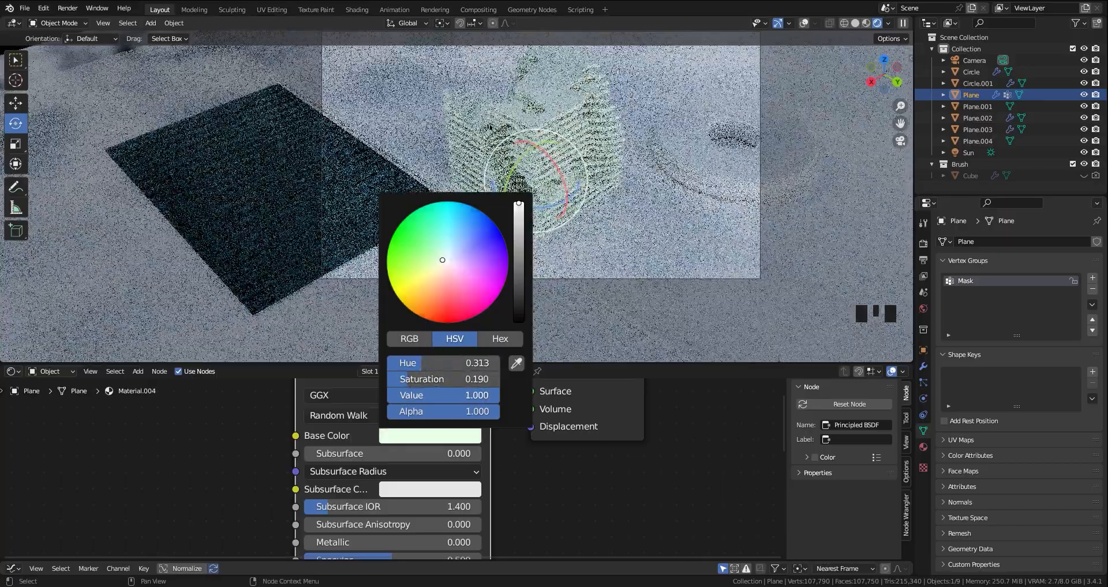
- Set the sliced object material's Roughness to about 0.214 and its Transmission to 1.000
scroll(398, 467, down, 8)
middle_drag(399, 468, 384, 402)
scroll(274, 484, up, 3)
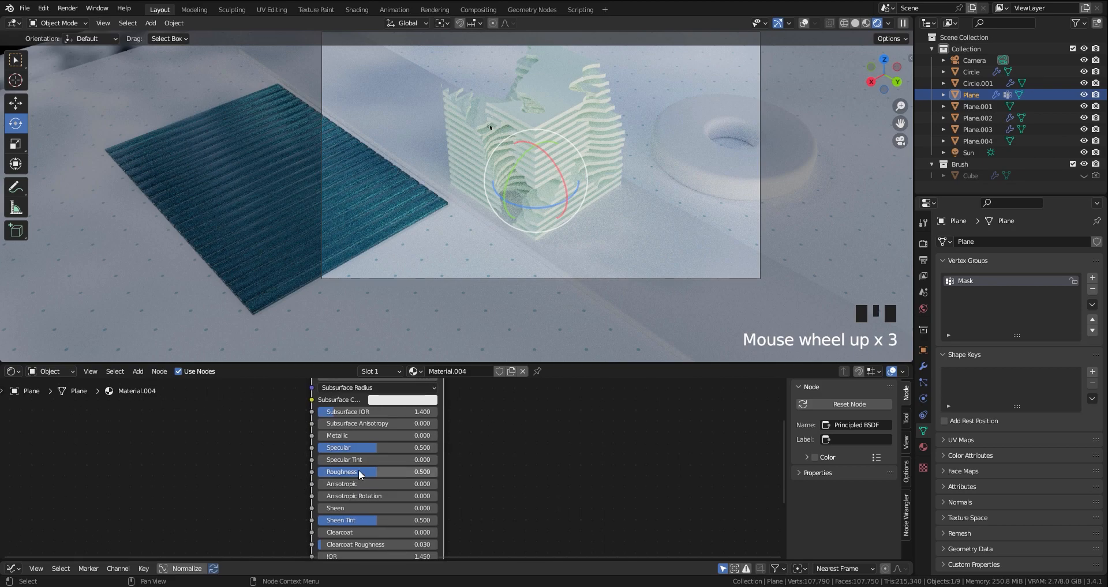
drag(375, 472, 342, 472)
scroll(344, 491, down, 6)
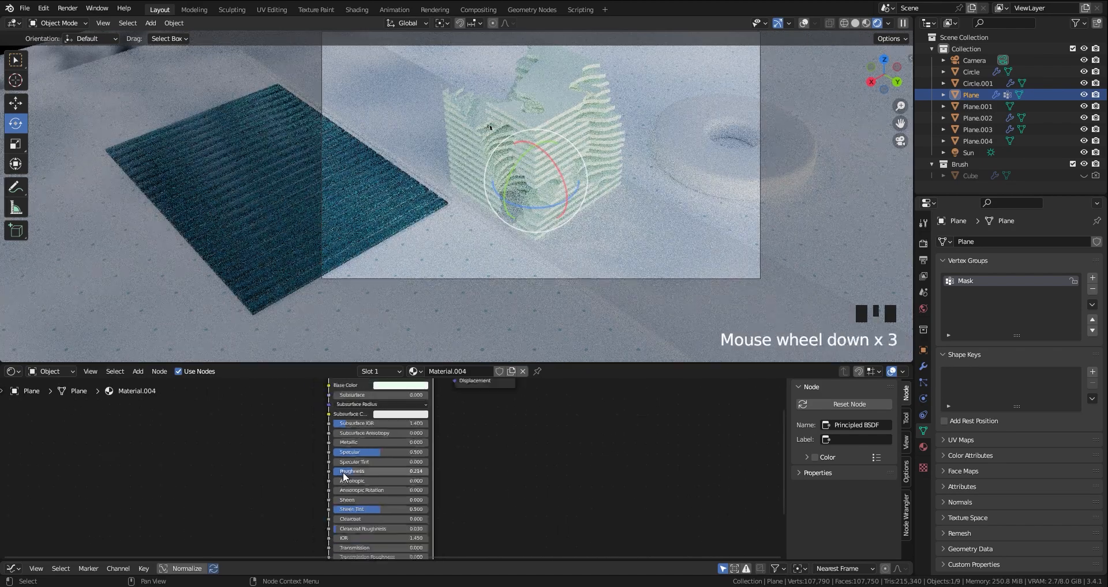
middle_drag(458, 522, 466, 461)
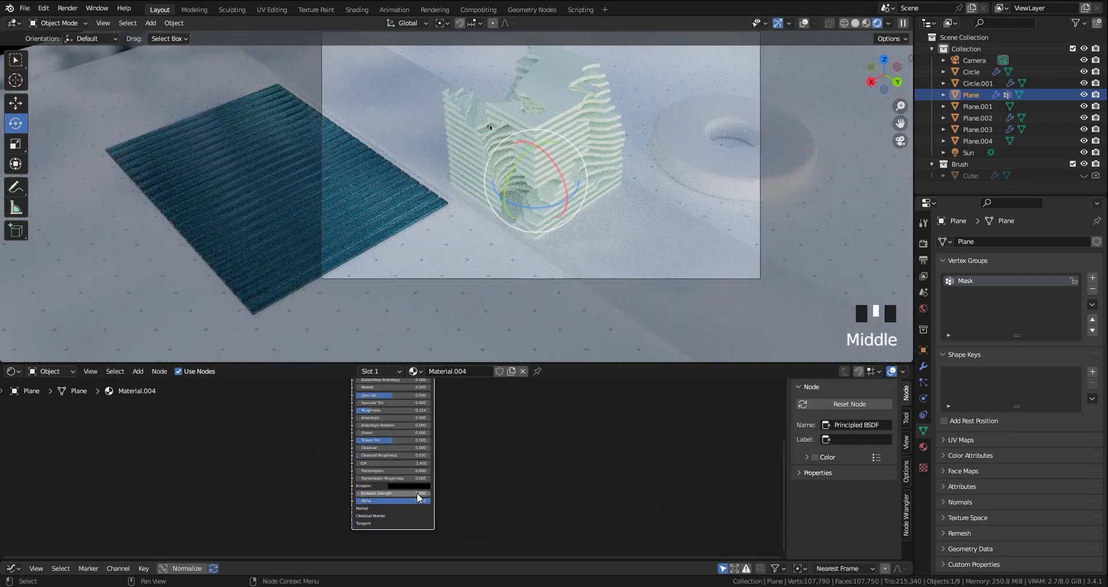
scroll(387, 474, up, 4)
drag(381, 473, 484, 472)
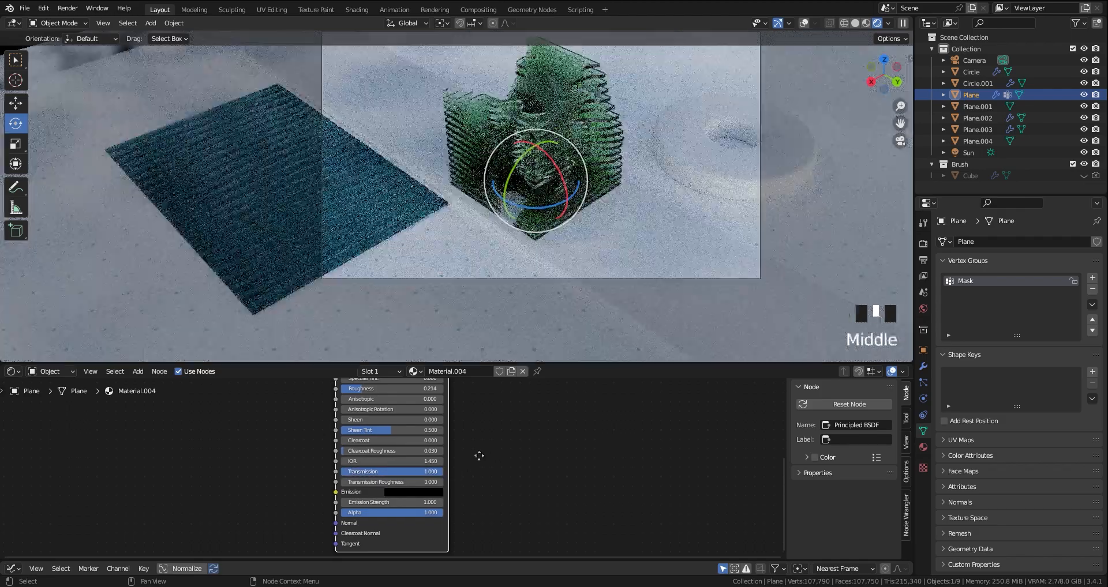
- Set the sliced object material's Emission Strength to 0.1 and copy its pale green base color to the Emission color
middle_drag(477, 455, 473, 479)
scroll(547, 112, up, 3)
shift+middle_drag(547, 110, 436, 223)
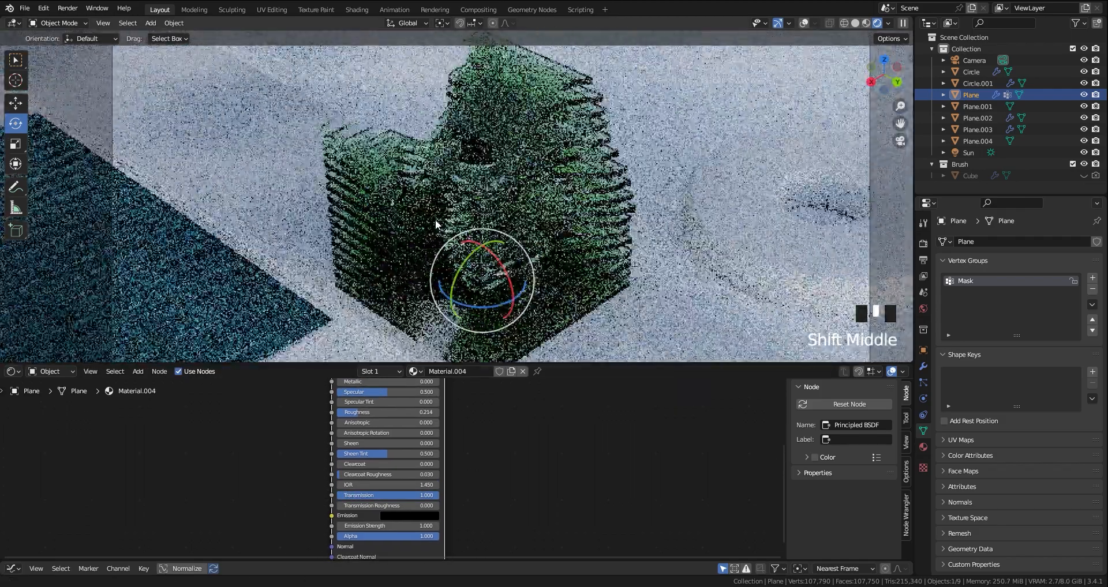
scroll(404, 492, up, 3)
click(404, 492)
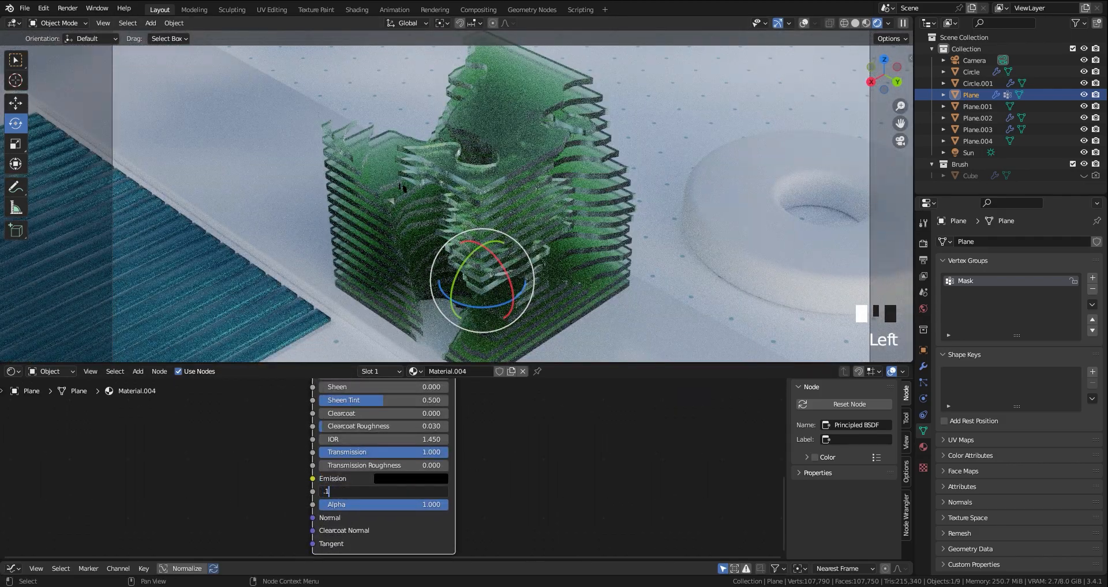
text(.1)
key(Return)
scroll(418, 479, down, 10)
middle_drag(411, 465, 421, 478)
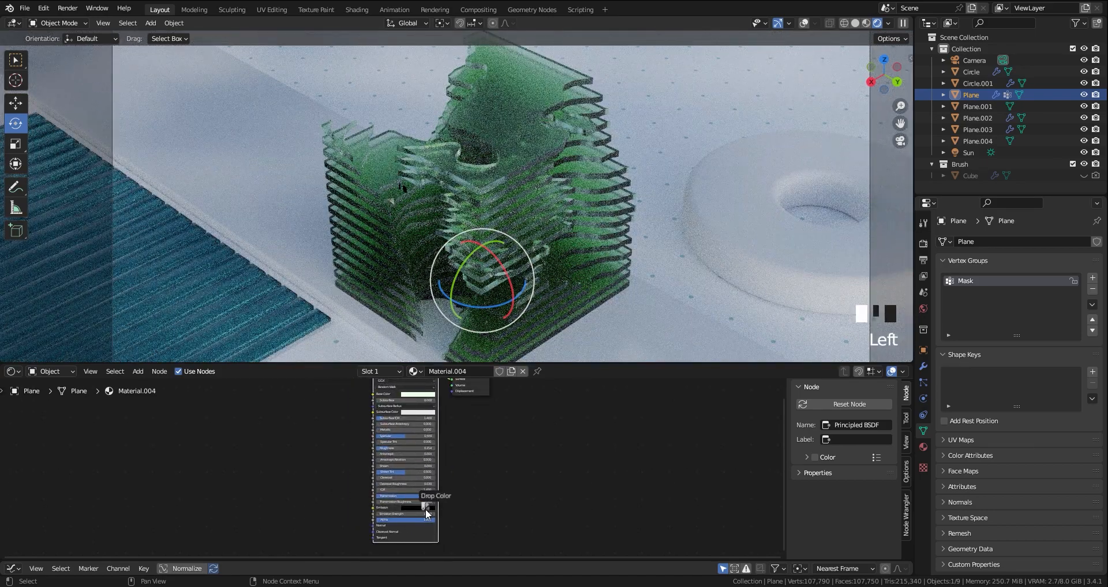
key(ctrl+v)
- Add a Glass BSDF node above the Principled BSDF and connect it to the Material Output's Surface
scroll(418, 462, up, 4)
middle_drag(406, 398, 447, 531)
drag(446, 490, 330, 525)
middle_drag(349, 482, 378, 483)
key(shift+a)
click(376, 422)
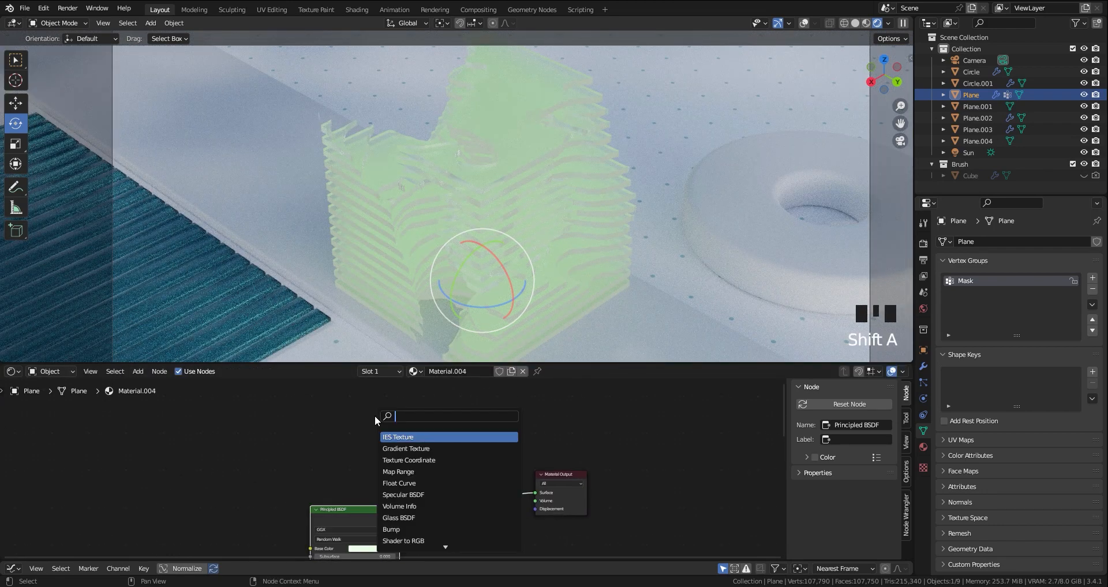
text(glass)
key(Return)
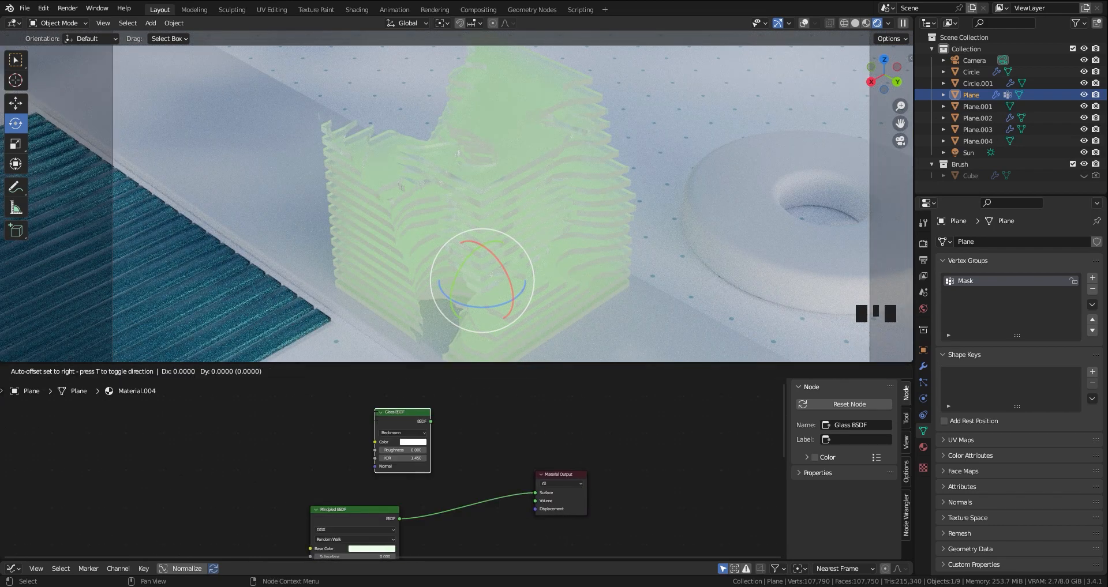
click(340, 436)
scroll(392, 481, up, 3)
middle_drag(355, 443, 362, 420)
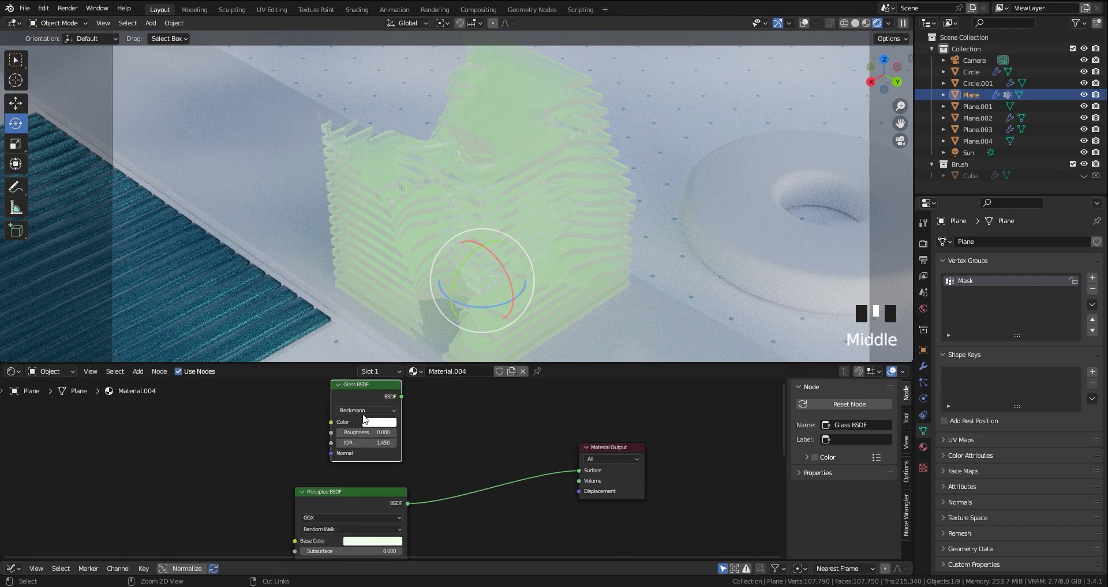
ctrl+shift+click(367, 399)
- Copy the Principled BSDF's base color to the Glass BSDF's color and set the glass Roughness to 0.1
middle_drag(405, 497, 398, 466)
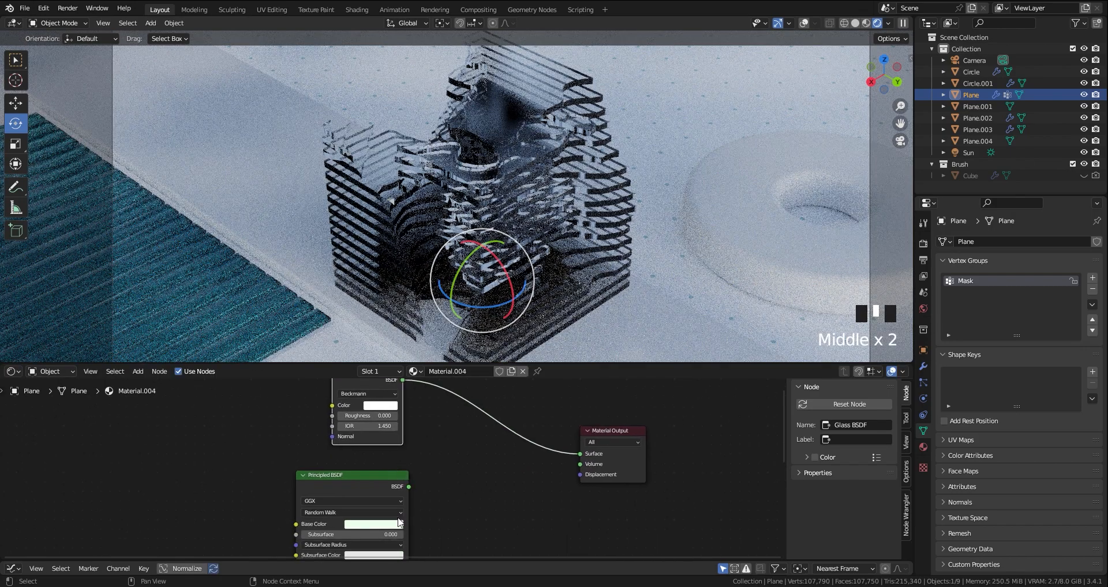
drag(397, 528, 384, 406)
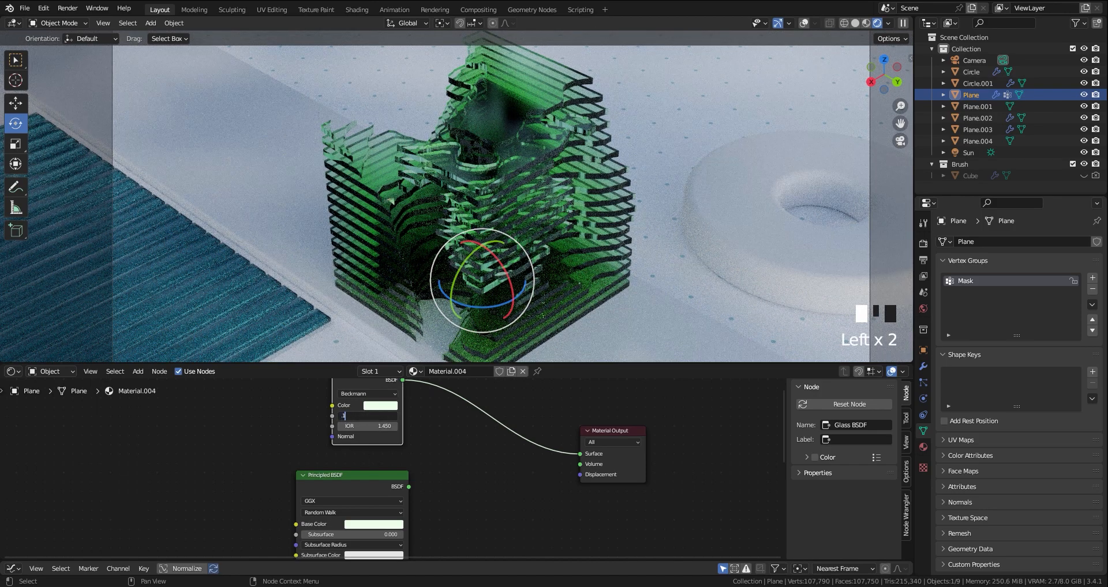
key(Return)
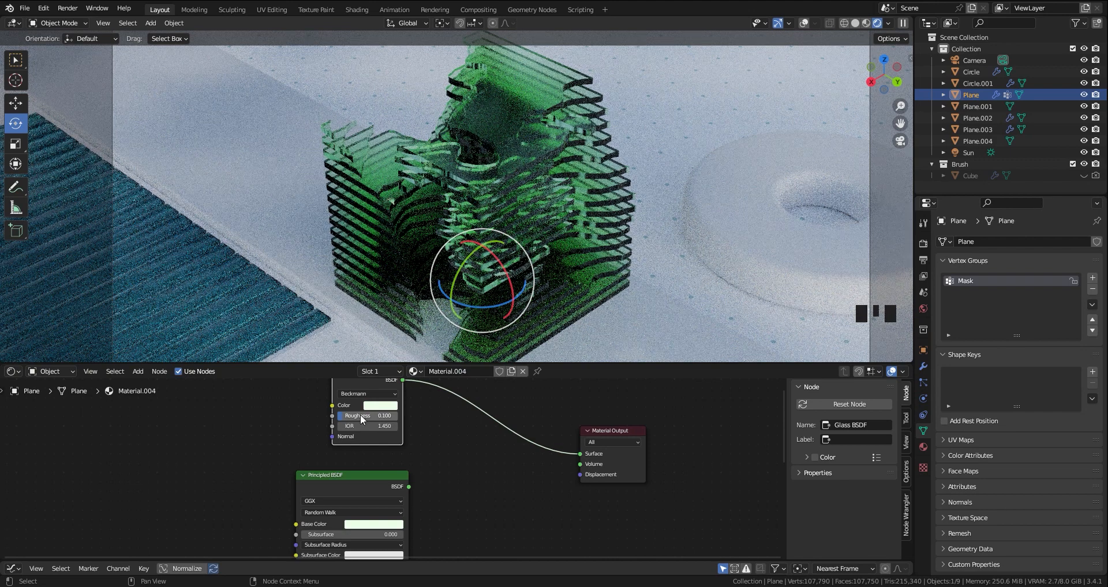
- Insert a Mix Shader between the Glass BSDF and Material Output, and connect the Principled BSDF to its second Shader input
scroll(404, 470, down, 1)
click(465, 465)
key(shift+a)
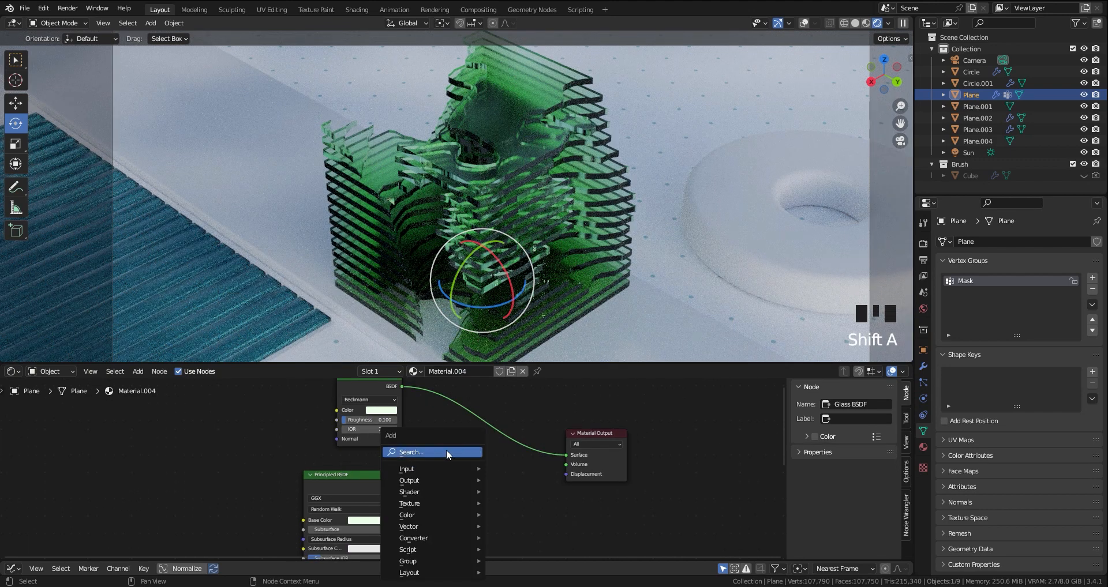
text(mix)
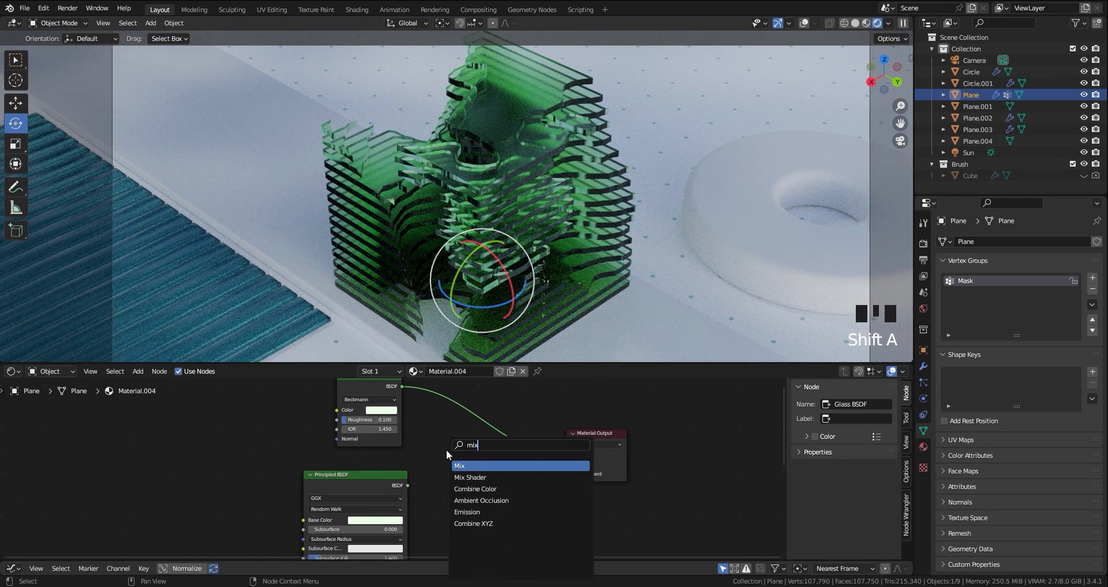
key(Down)
key(Return)
click(469, 442)
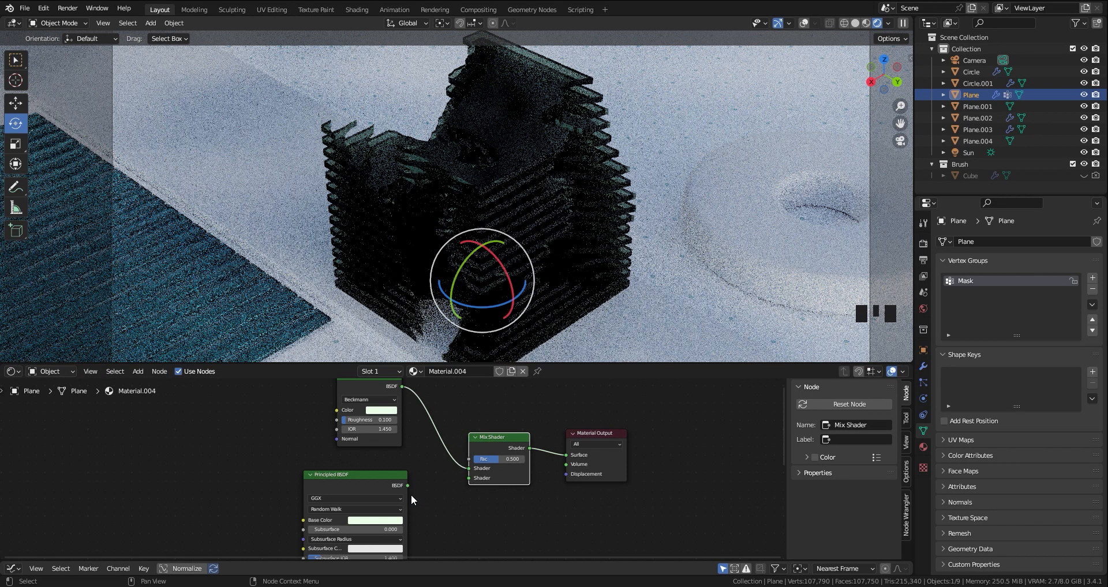
drag(407, 486, 469, 482)
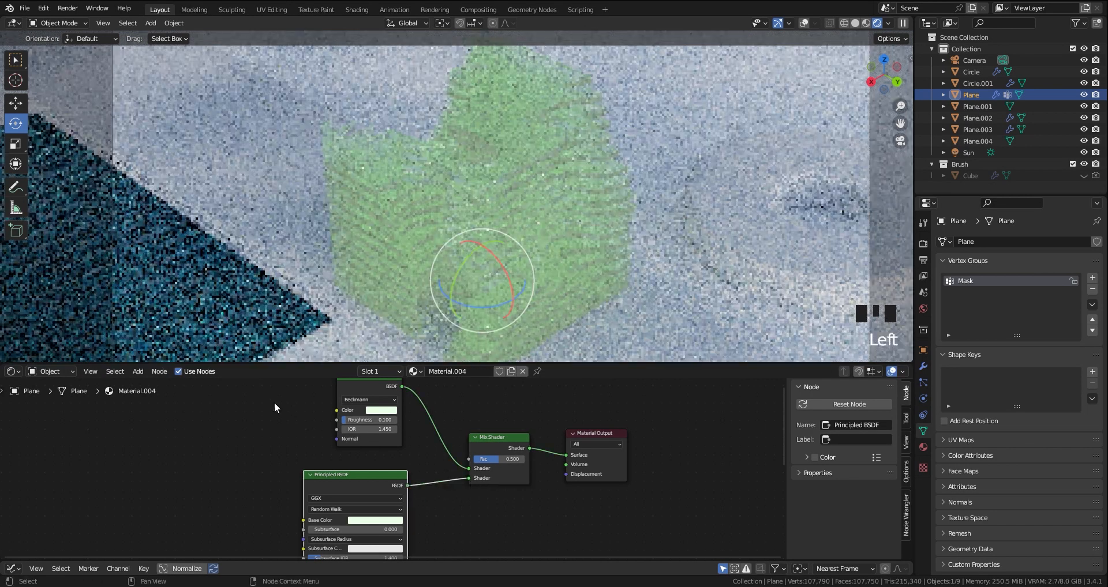
- Move the Glass BSDF aside, add a Fresnel node and connect it to the Mix Shader's Fac input
middle_drag(277, 408, 308, 442)
drag(383, 418, 251, 472)
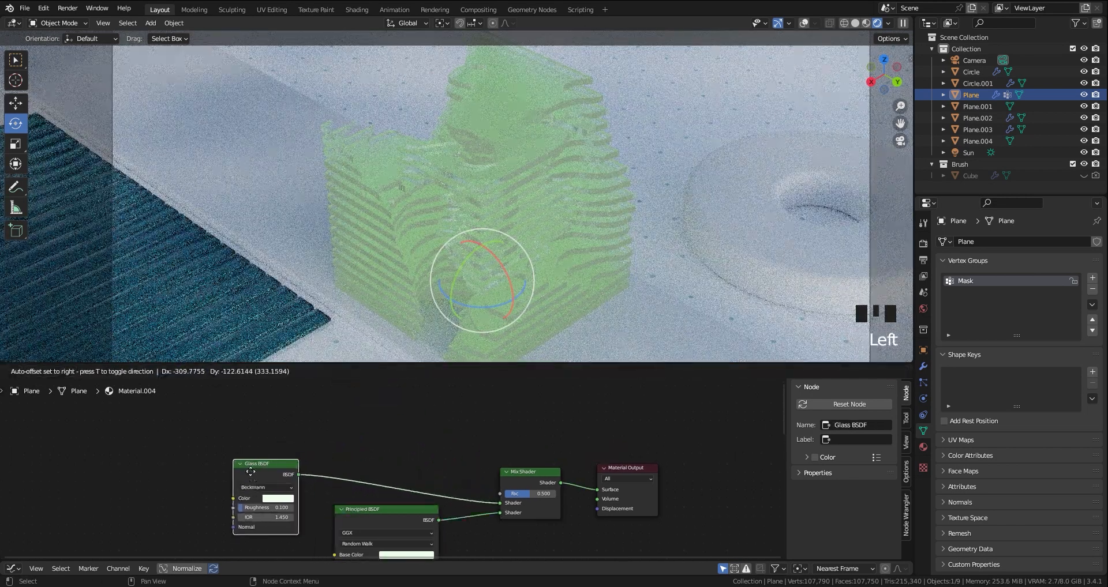
middle_drag(347, 434, 419, 493)
key(shift+a)
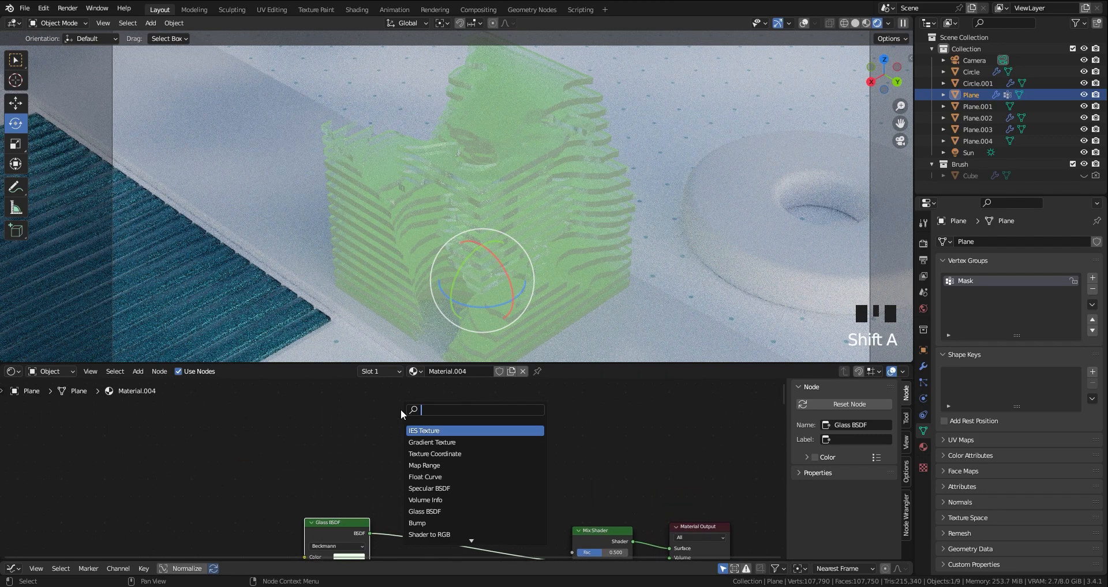
text(fres)
click(426, 432)
middle_drag(426, 436, 366, 414)
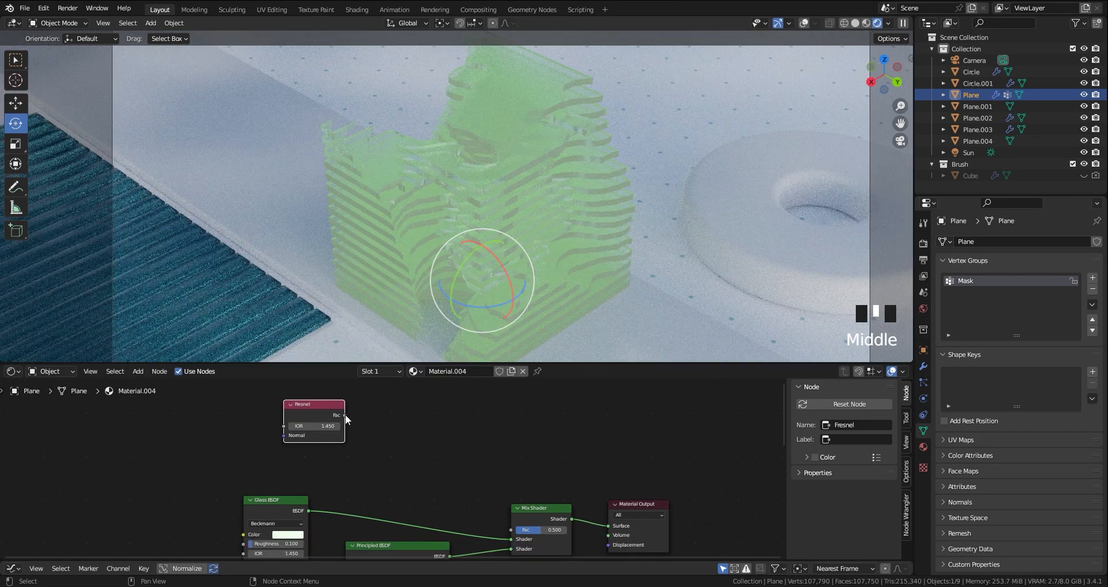
drag(345, 416, 451, 504)
drag(510, 532, 512, 531)
- Set the Fresnel node's IOR to 1.05
scroll(404, 476, up, 7)
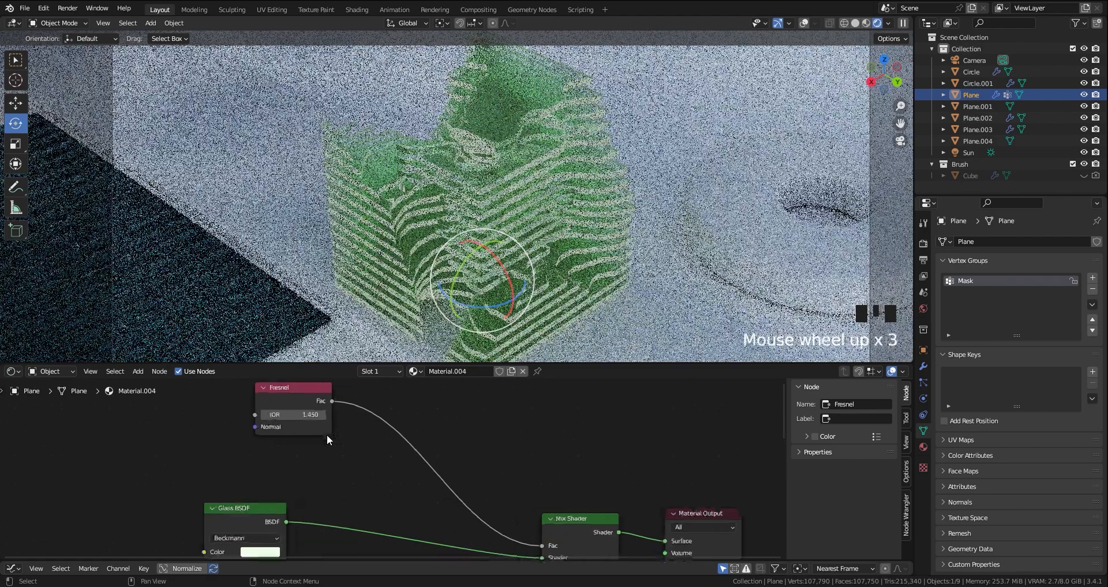
click(257, 396)
text(1.05)
key(Return)
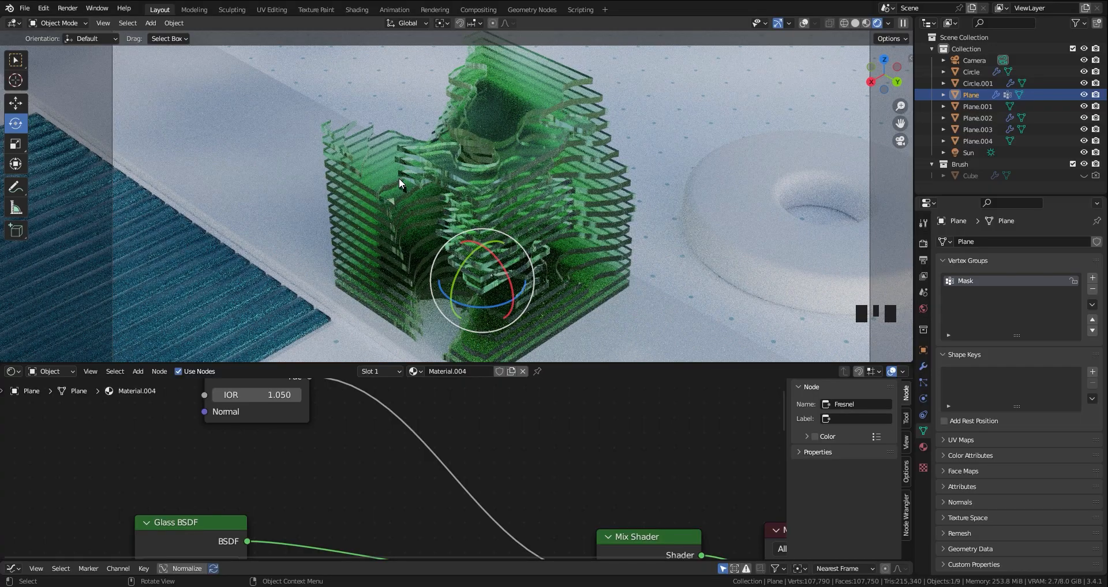
- Try to connect the Glass BSDF directly to the Material Output's Surface, bypassing the Mix Shader
scroll(518, 199, down, 2)
scroll(501, 207, up, 5)
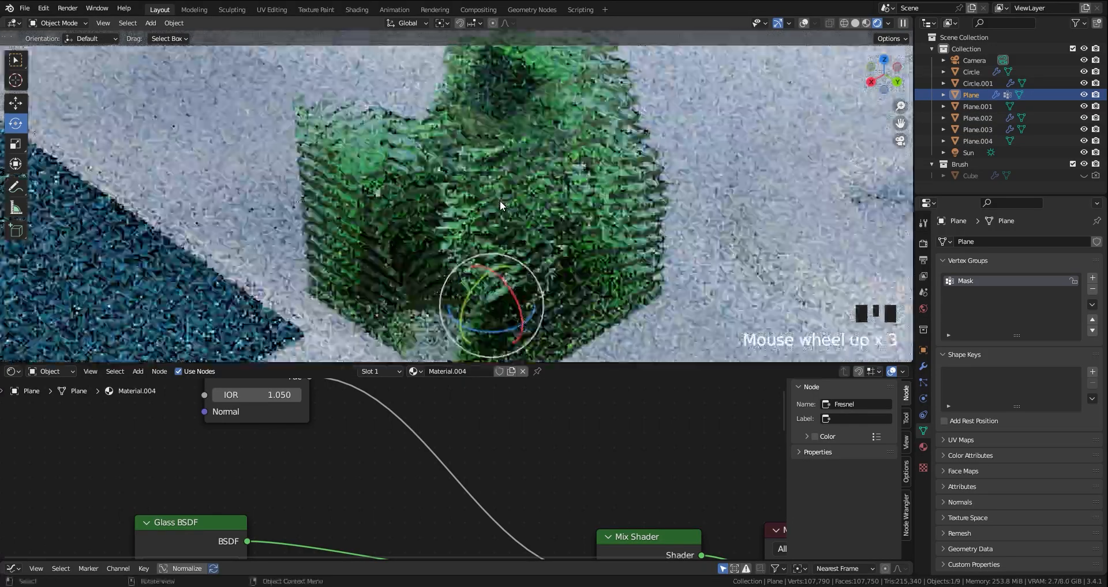
shift+middle_drag(501, 207, 528, 222)
middle_drag(464, 521, 350, 434)
middle_drag(166, 469, 138, 454)
middle_drag(379, 490, 408, 490)
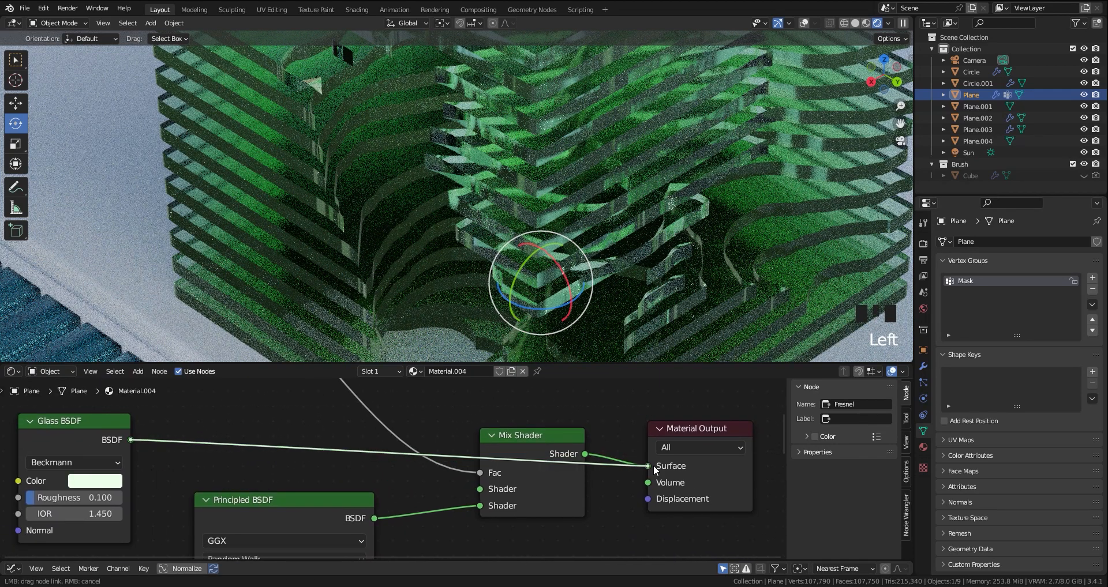
drag(654, 471, 649, 466)
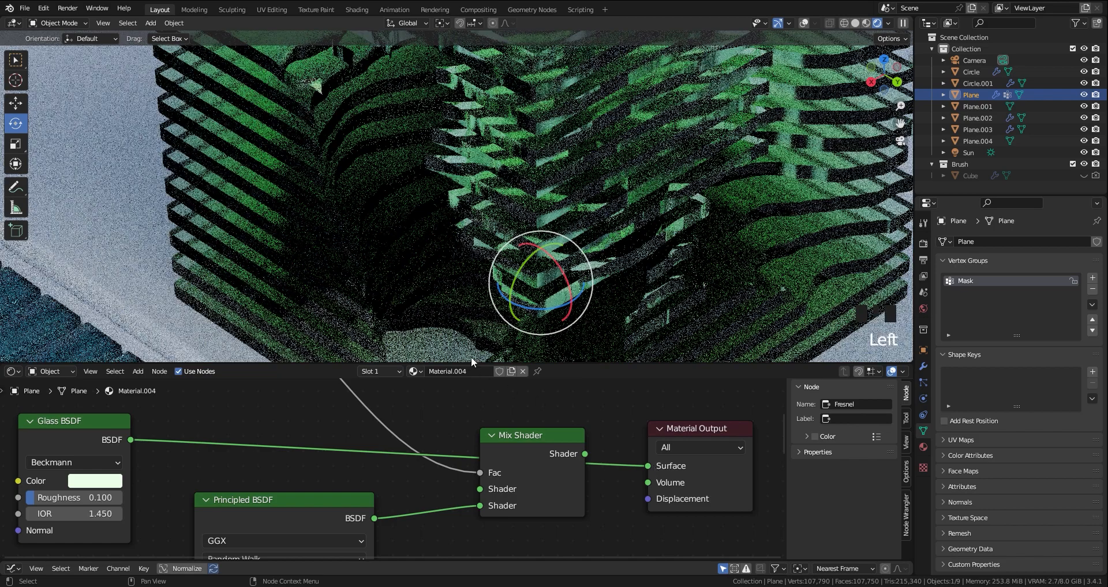
key(ctrl+z)
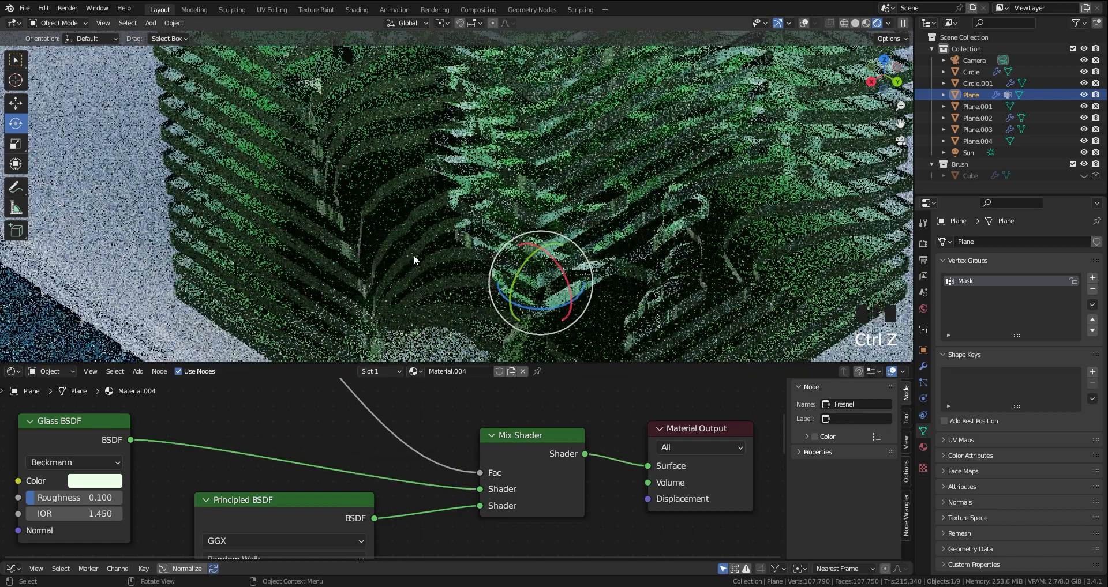
- Set the Cycles light path maximum bounces for Glossy and Transmission to 20
click(924, 245)
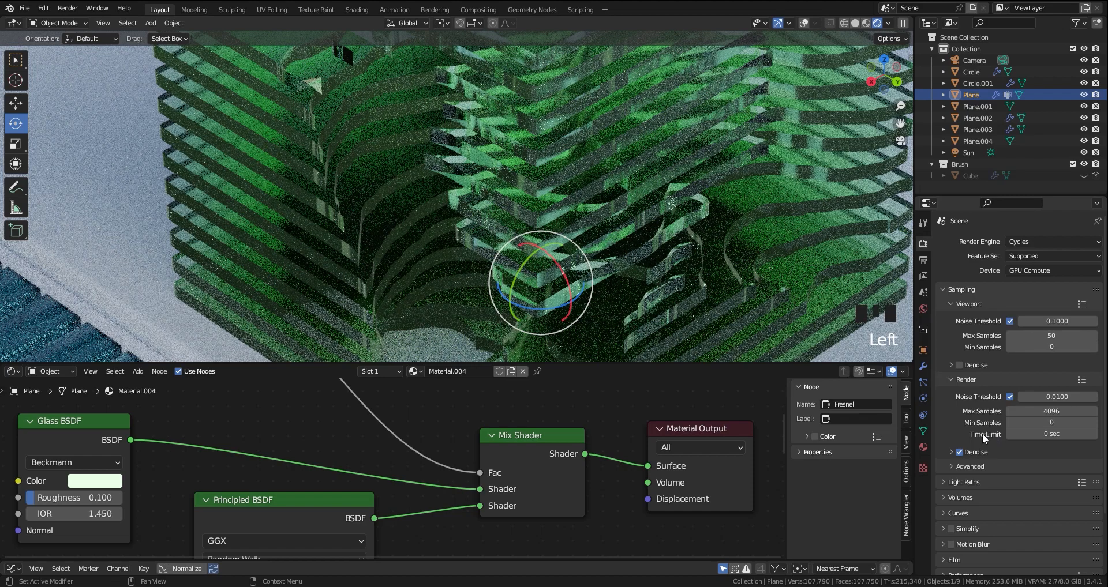
click(960, 476)
middle_drag(980, 480, 1013, 405)
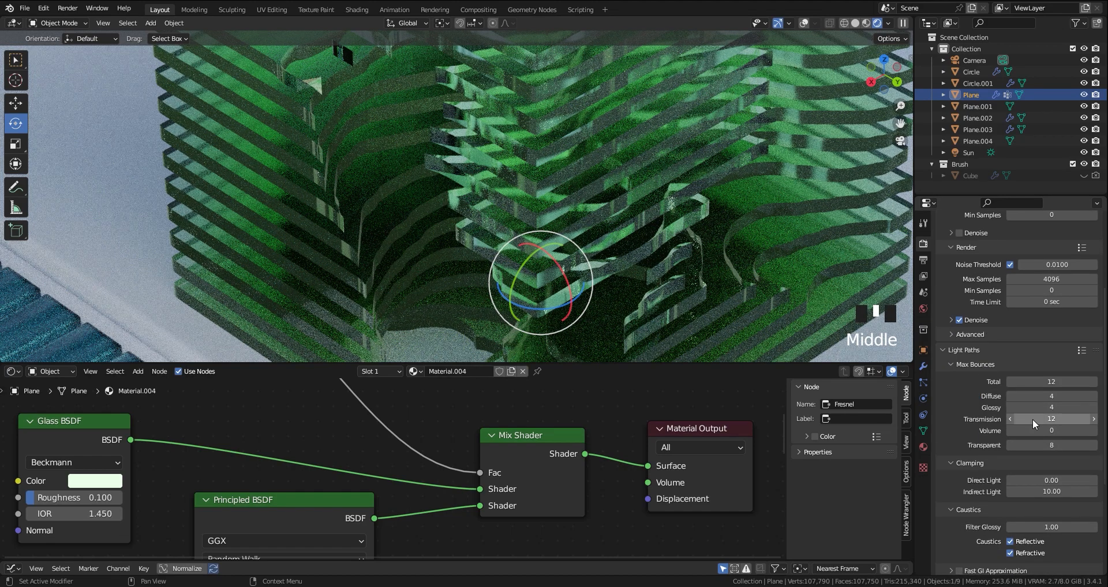
double_click(1037, 411)
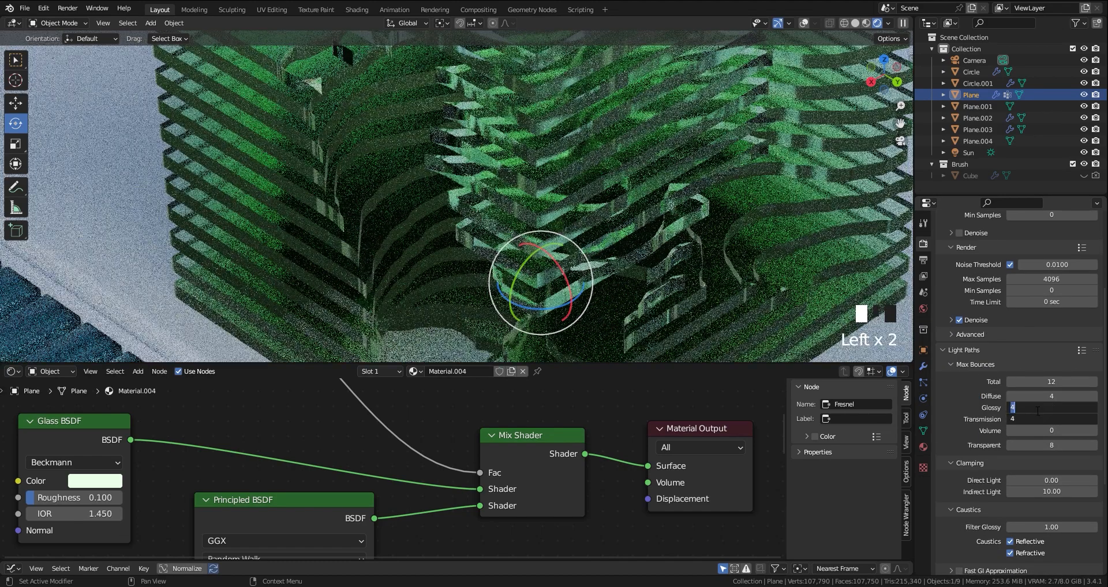
key(Return)
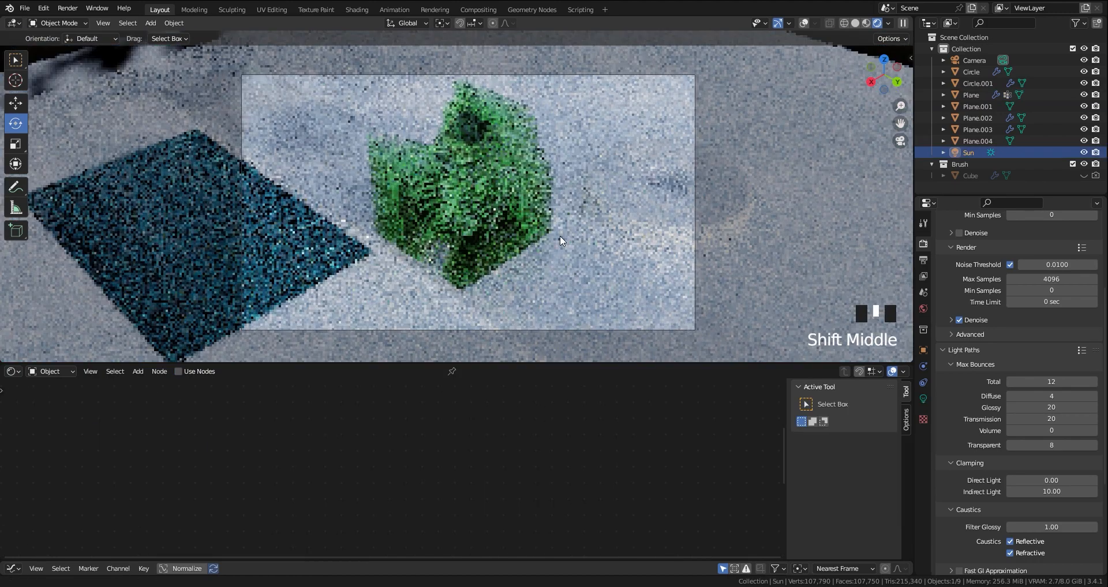
- Set the Sun light's strength to 20
shift+middle_drag(559, 235, 569, 241)
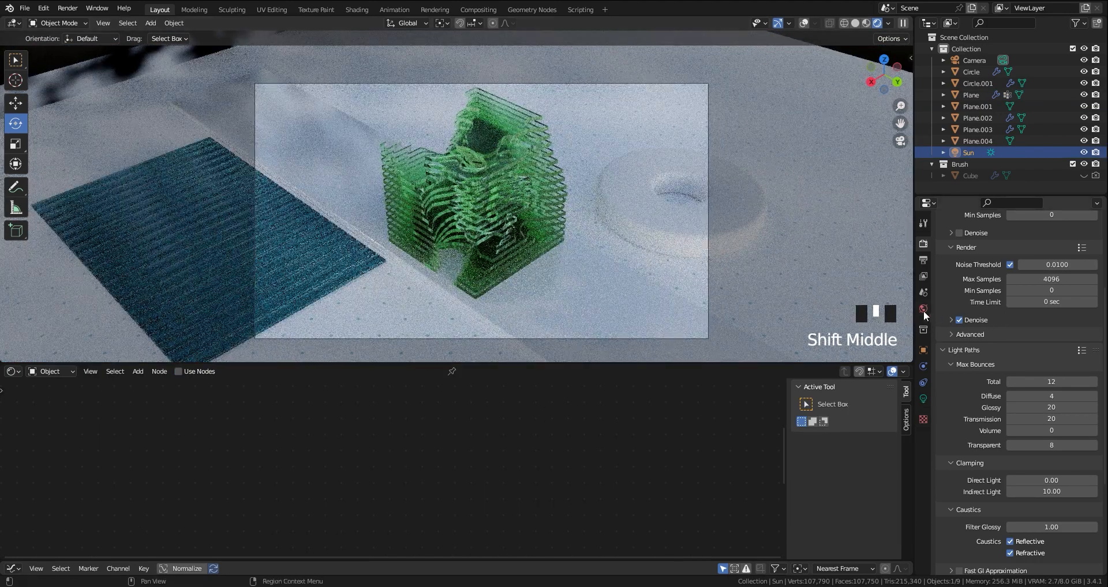
click(923, 399)
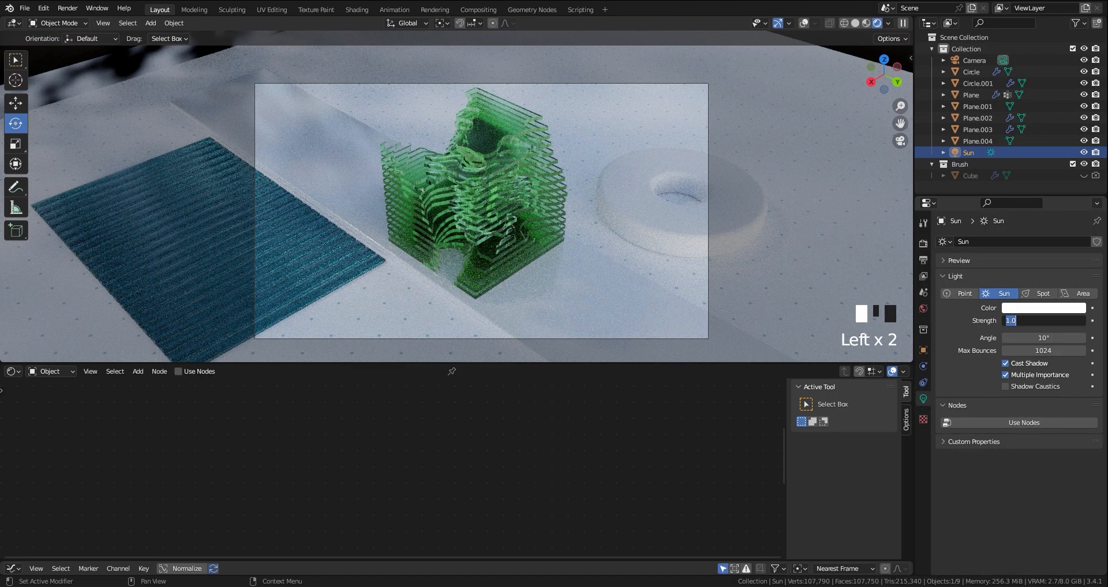
text(20)
key(Return)
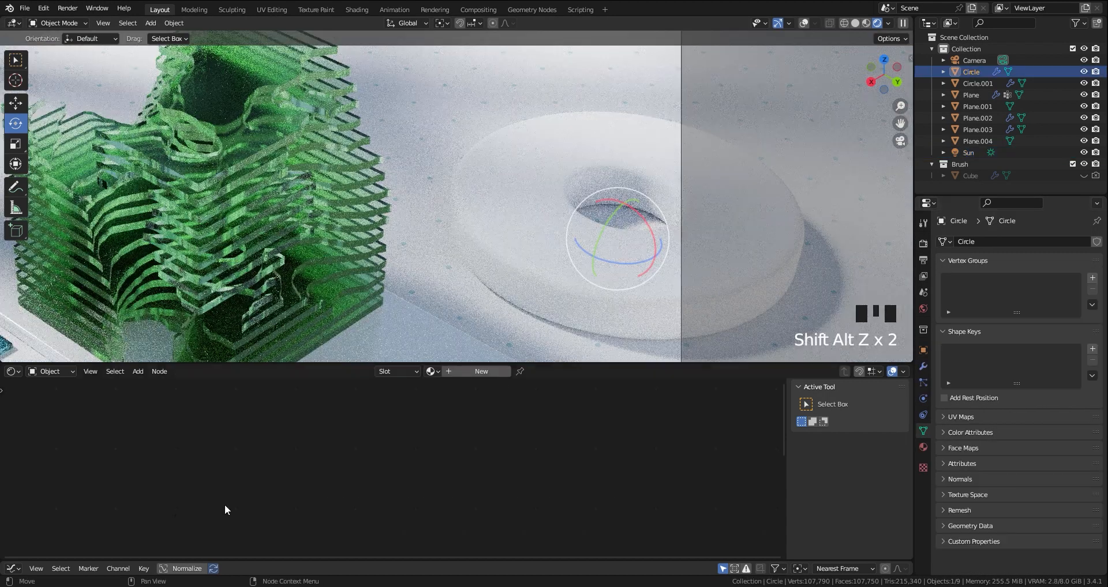
- Give the outer ring a new material with a Glass BSDF driving the surface in place of the Principled BSDF
click(485, 373)
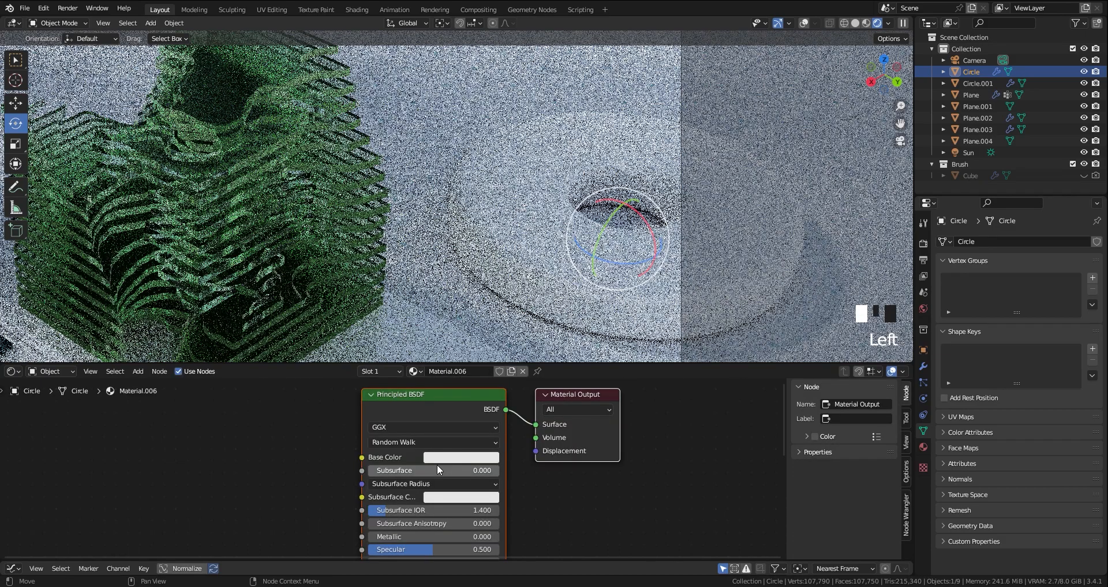
middle_drag(437, 465, 467, 465)
key(shift+a)
click(288, 439)
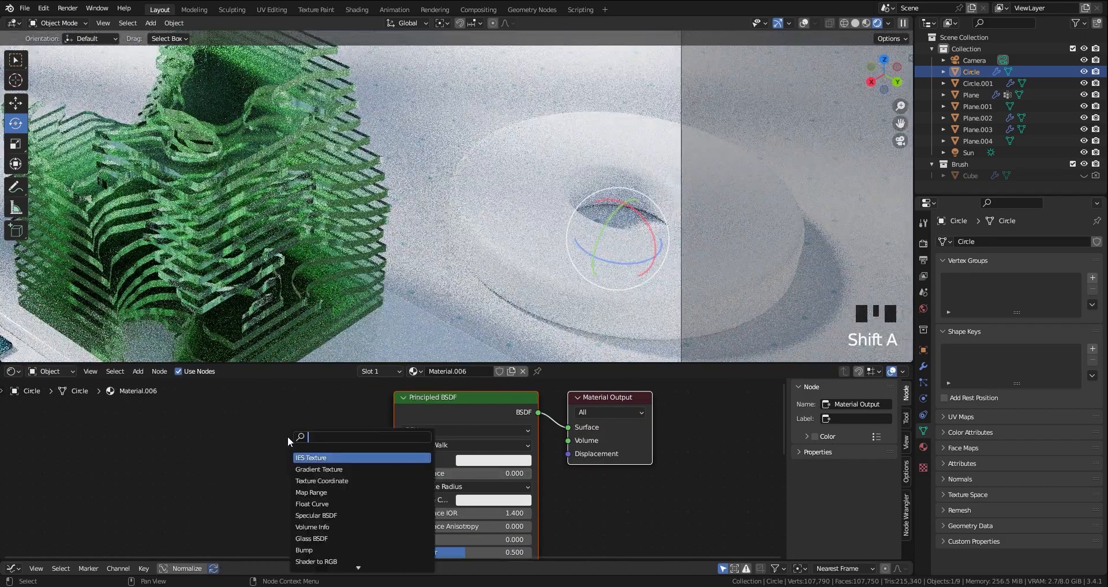
text(glas)
key(Return)
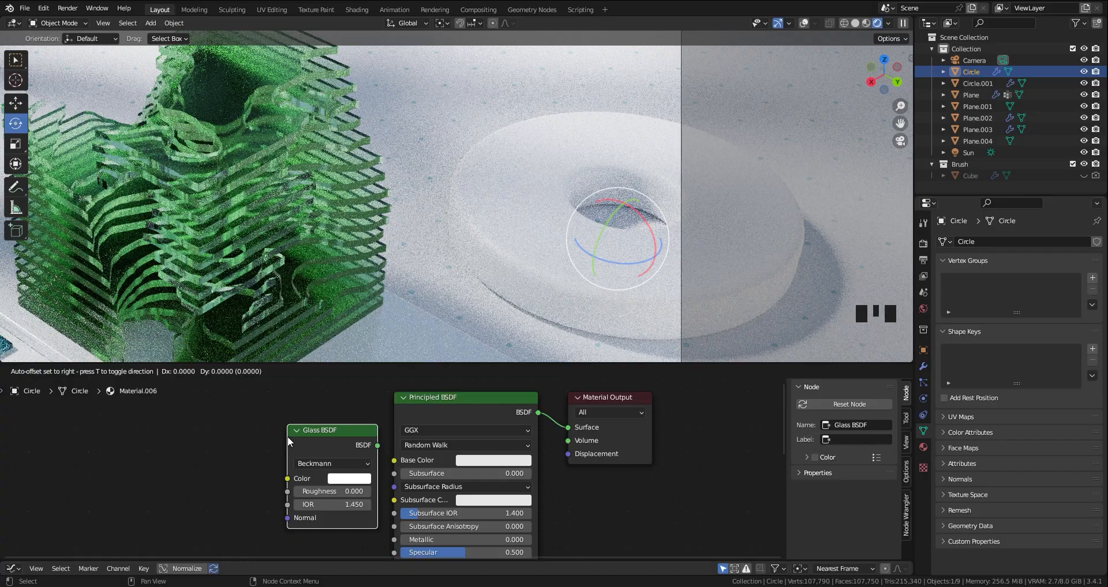
click(316, 430)
ctrl+shift+click(316, 430)
click(422, 400)
key(x)
- Set the ring's Glass BSDF Roughness to 1 and IOR to 1.3
scroll(302, 485, up, 2)
click(303, 488)
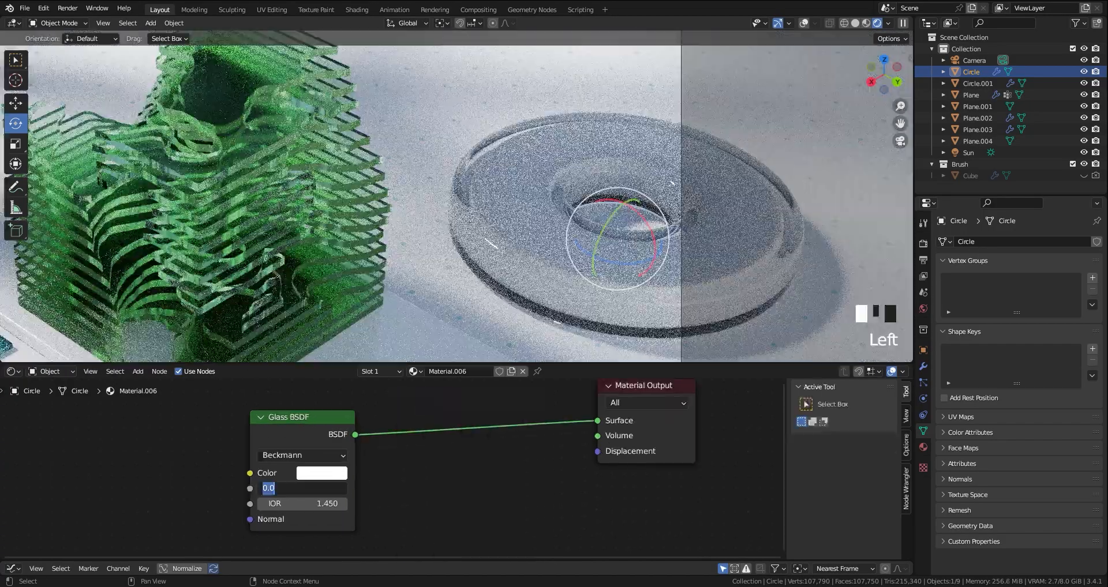
text(1)
key(Tab)
text(1.3)
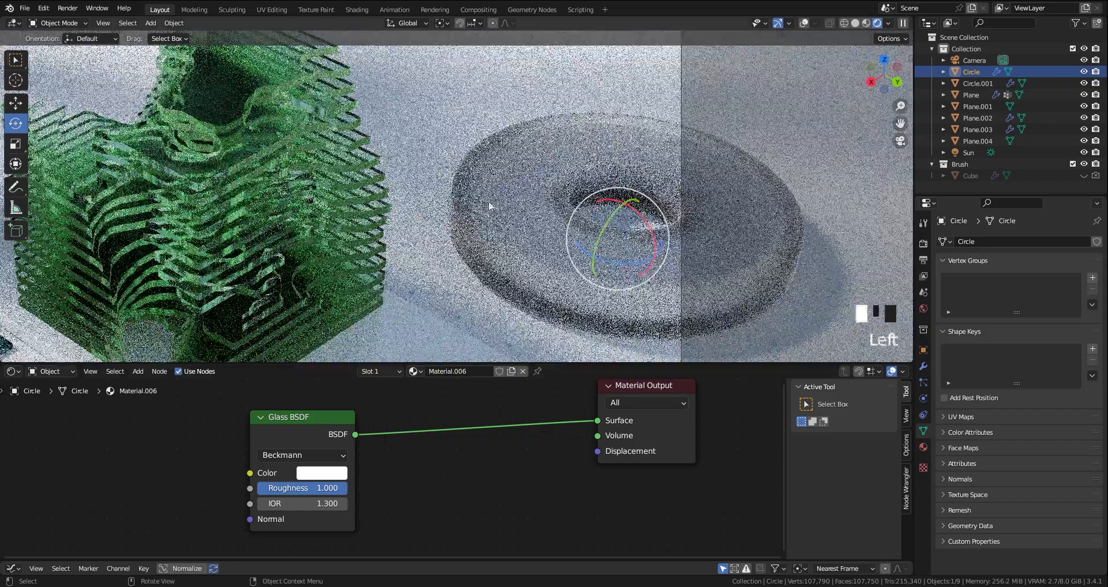
- Give the inner ring (Circle.001) its own material and change the base color to a pale yellow-orange
click(490, 206)
scroll(474, 458, down, 5)
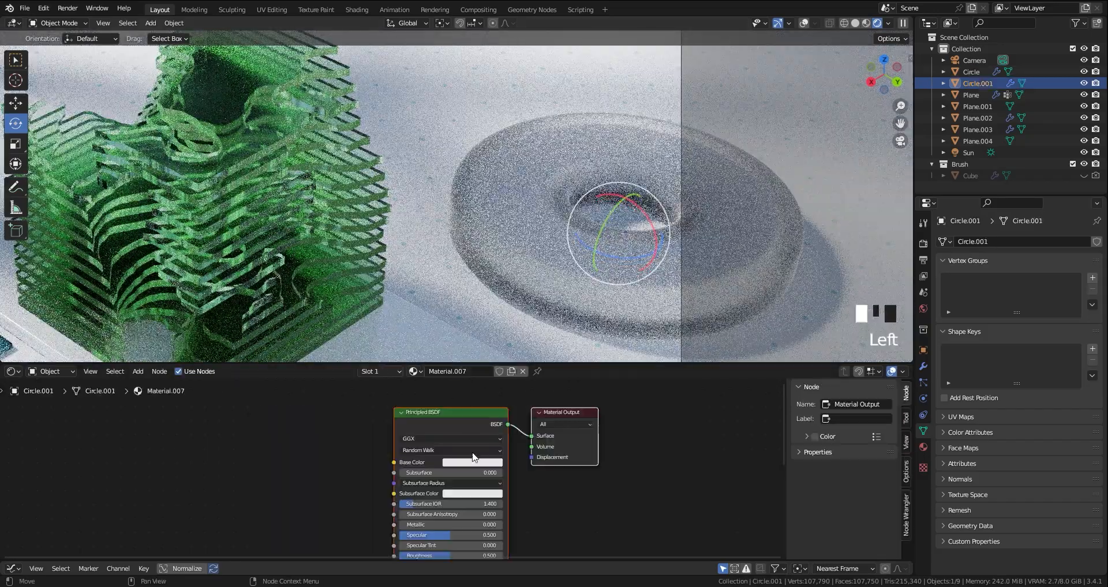
middle_click(474, 458)
scroll(526, 433, up, 7)
click(532, 440)
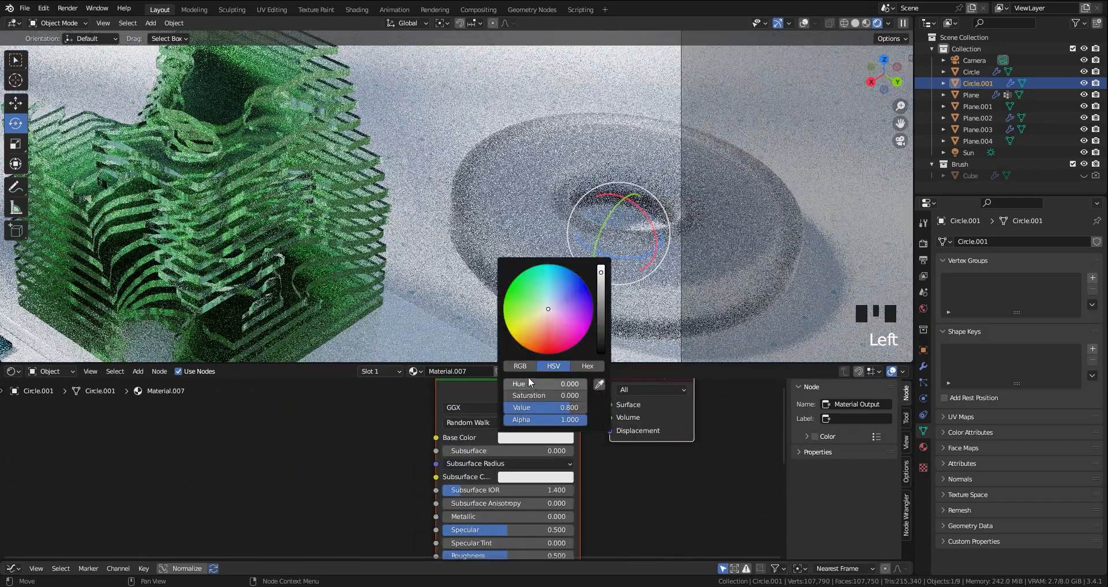
click(534, 325)
mouse_move(551, 394)
mouse_down()
mouse_move(536, 394)
mouse_move(557, 387)
mouse_up()
- Copy the inner ring material's base color to its Emission color
scroll(411, 478, down, 11)
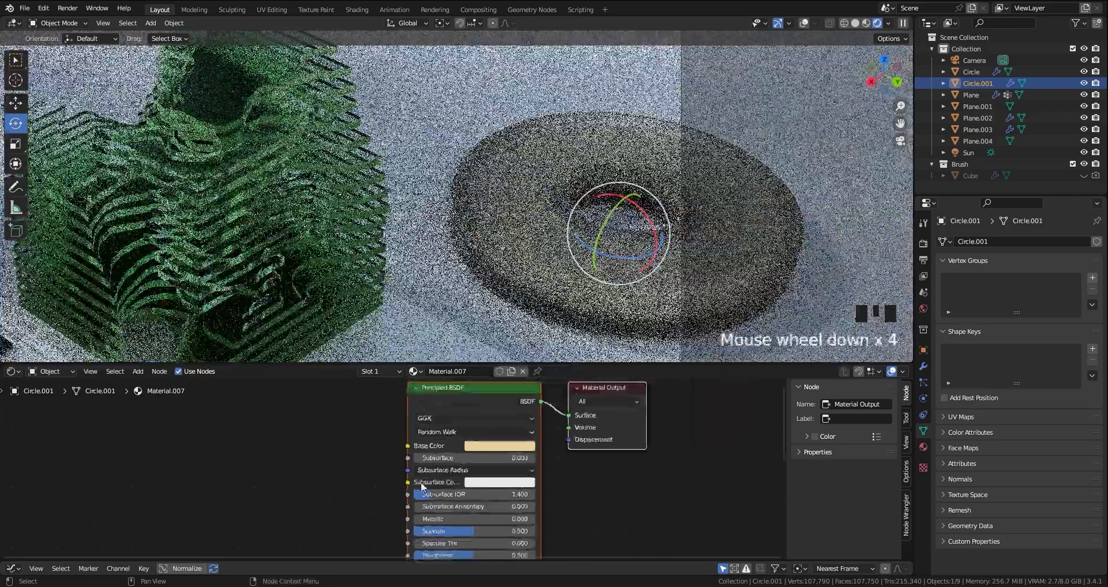
middle_drag(440, 477, 526, 397)
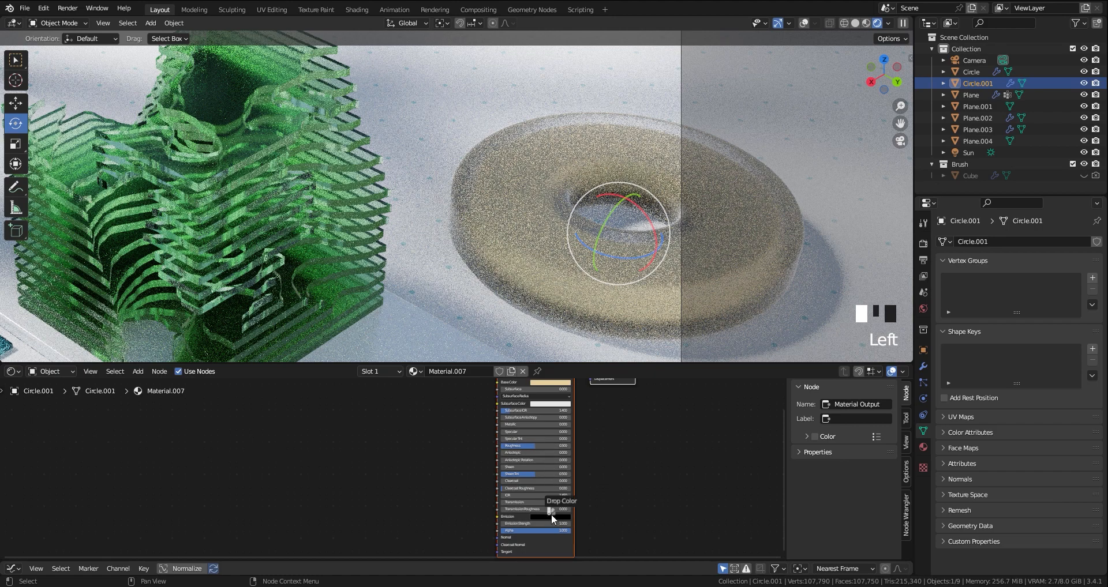
drag(542, 515, 541, 515)
scroll(439, 502, up, 4)
middle_drag(440, 503, 459, 443)
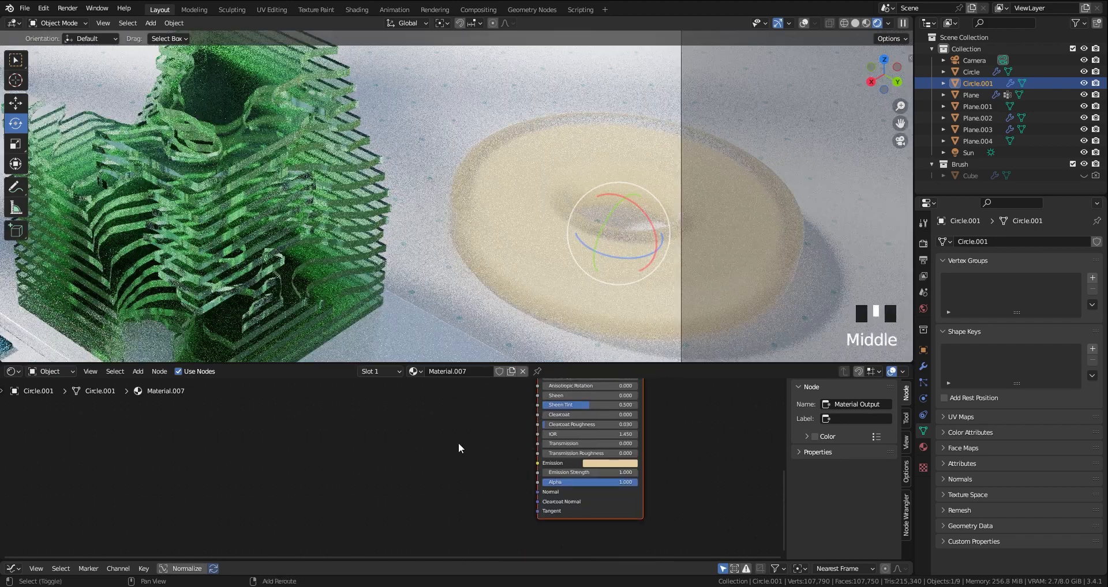
- Add a Fresnel node with IOR 0.89 and connect it to the Principled BSDF's Emission Strength
click(398, 433)
text(fres)
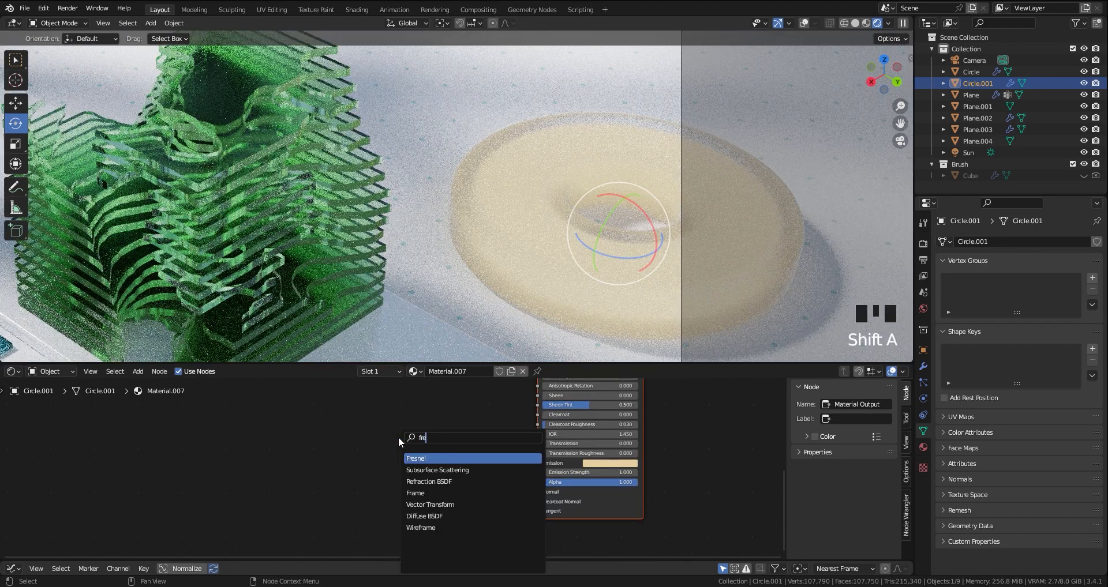
click(416, 459)
click(352, 483)
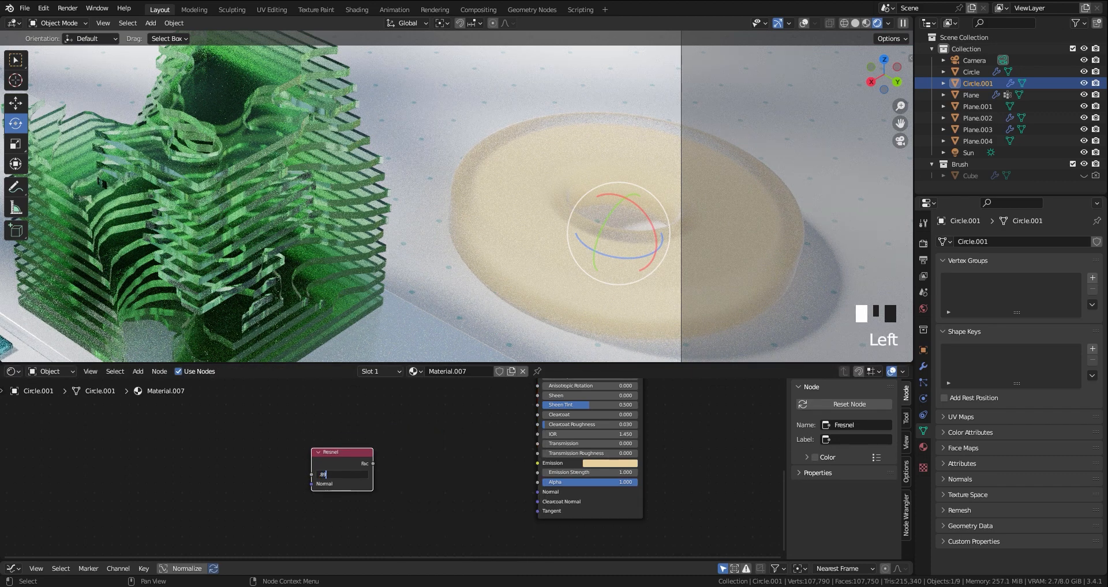
drag(374, 466, 641, 442)
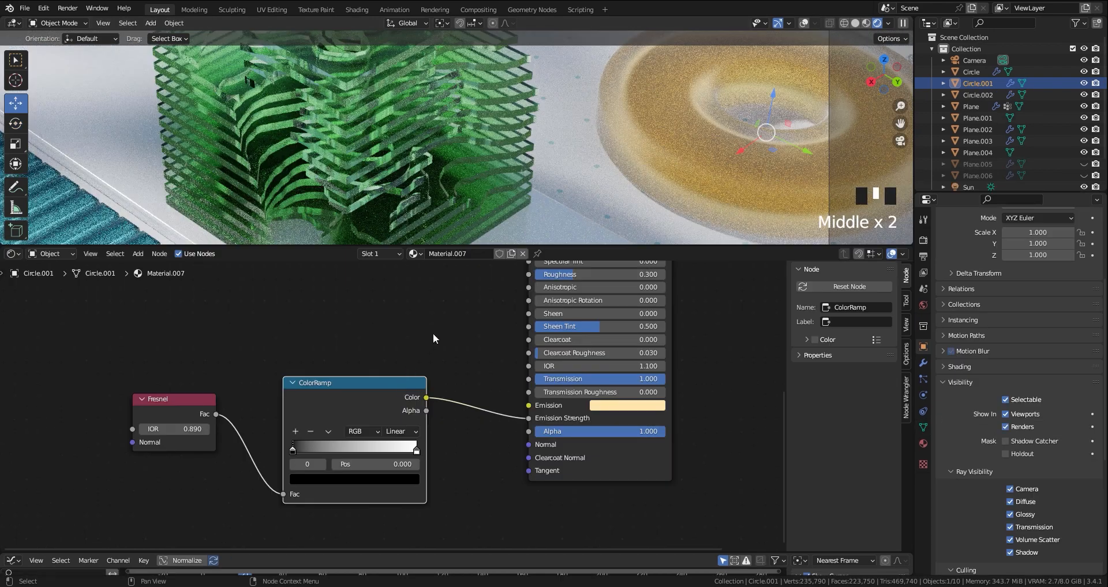
- Give the large upright plane behind the ring (Plane.005) a new material with a black base color
middle_drag(433, 334, 403, 441)
scroll(399, 430, down, 3)
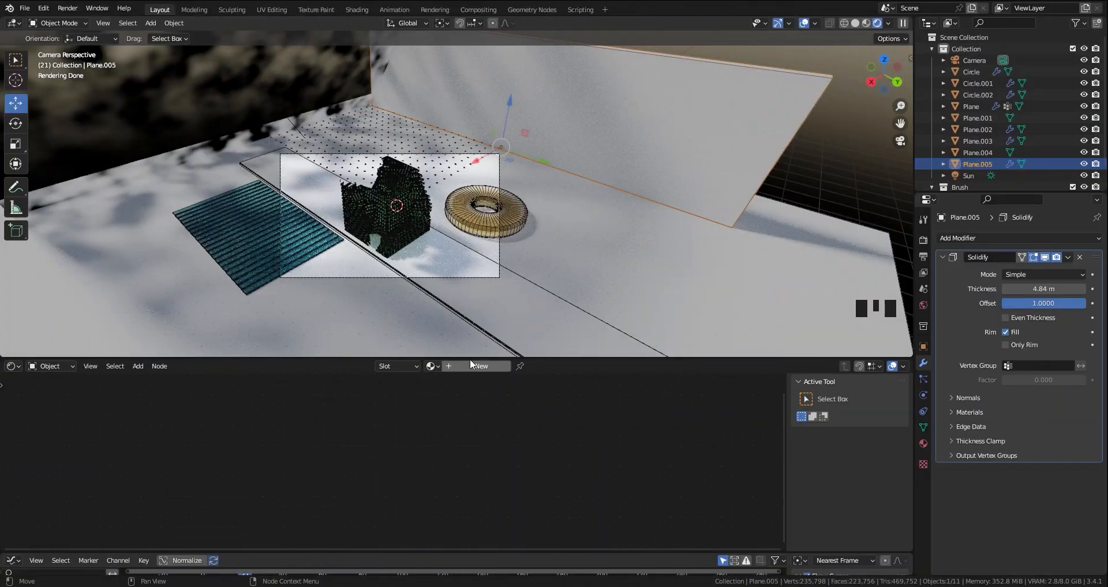
click(476, 365)
click(542, 426)
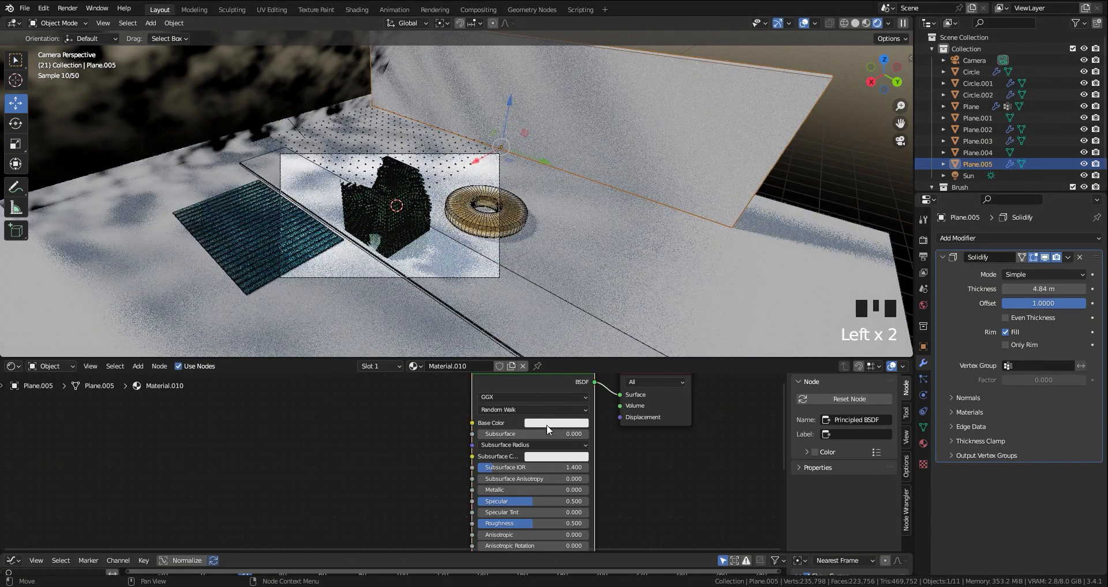
click(546, 425)
drag(615, 313, 614, 351)
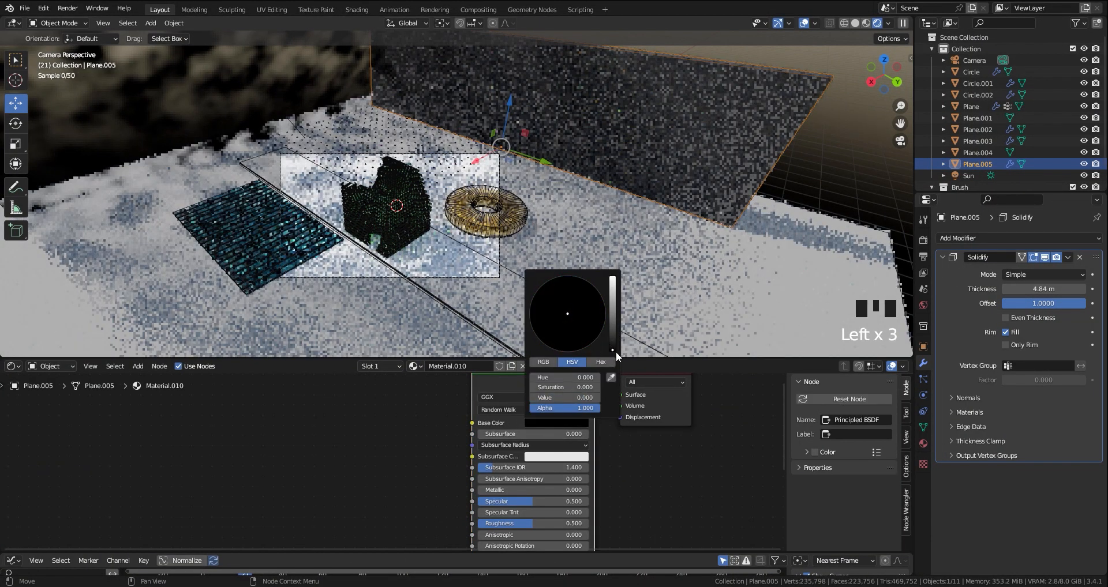
- Hide the viewport overlays and set the black plane material's Specular to 0
scroll(413, 185, up, 2)
key(shift+alt+z)
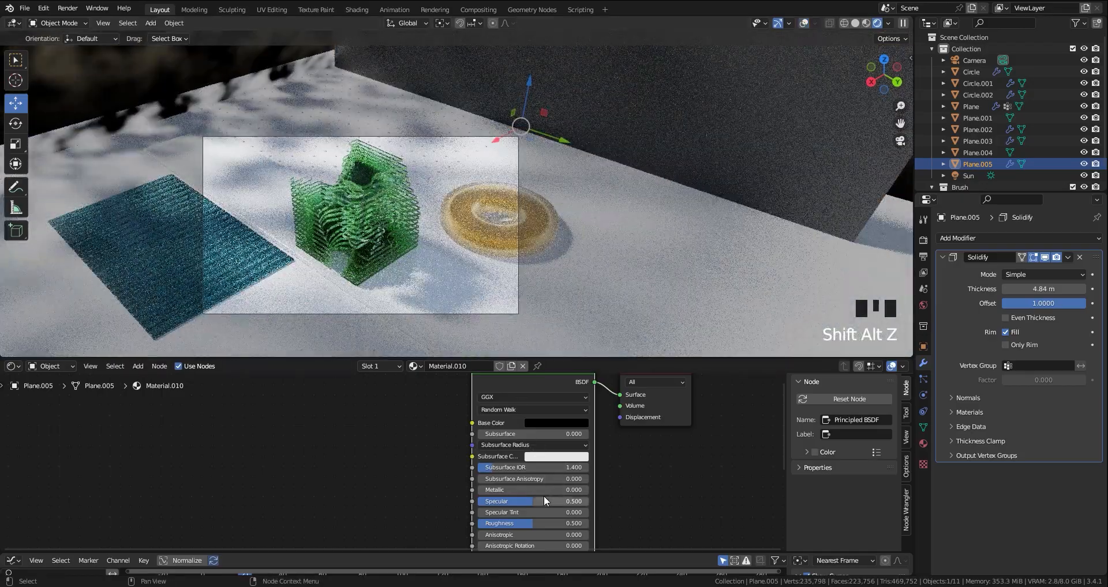
drag(543, 499, 497, 500)
scroll(479, 293, up, 4)
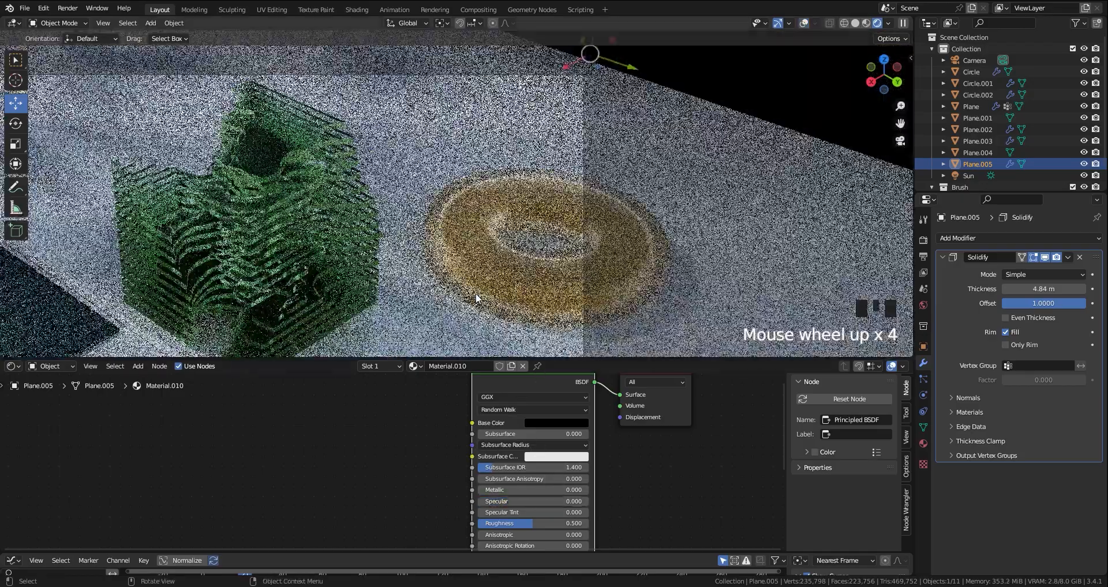
shift+middle_drag(482, 315, 464, 224)
scroll(479, 293, up, 4)
scroll(478, 254, up, 2)
scroll(474, 215, down, 2)
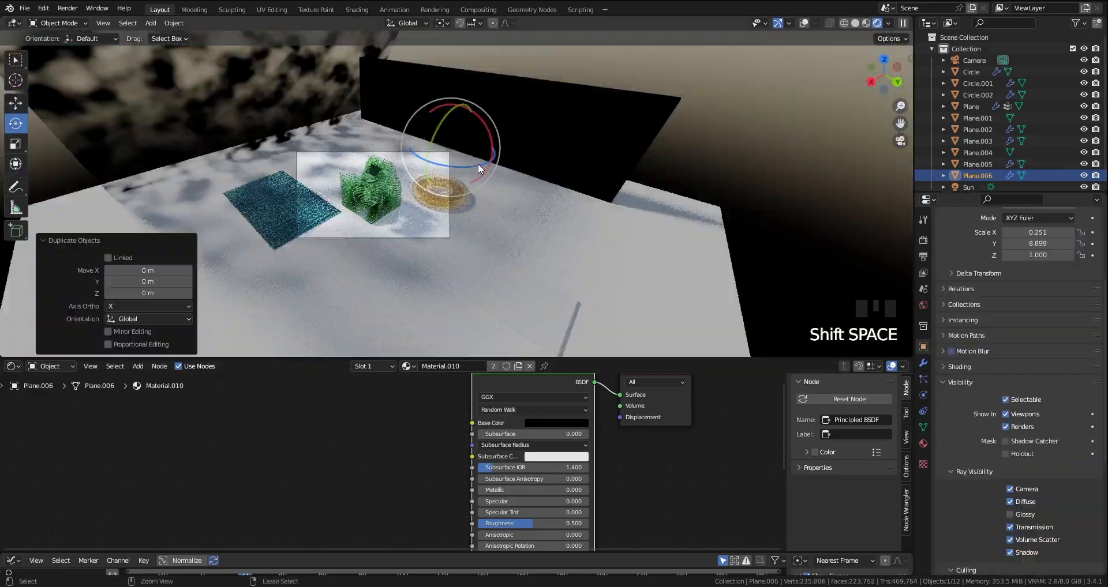
- Rotate the duplicated black plane (Plane.006) around Z with snapping and move it about 7.46 m in X and 7.23 m in Y
ctrl+drag(478, 164, 532, 289)
click(15, 103)
scroll(532, 290, up, 3)
- Try a white base color with value 1.000 on the planes' shared black material and return it to black, comparing the floor shadows
key(shift+alt+z)
shift+middle_drag(439, 271, 461, 205)
scroll(412, 249, up, 4)
key(shift+alt+z)
scroll(460, 205, up, 4)
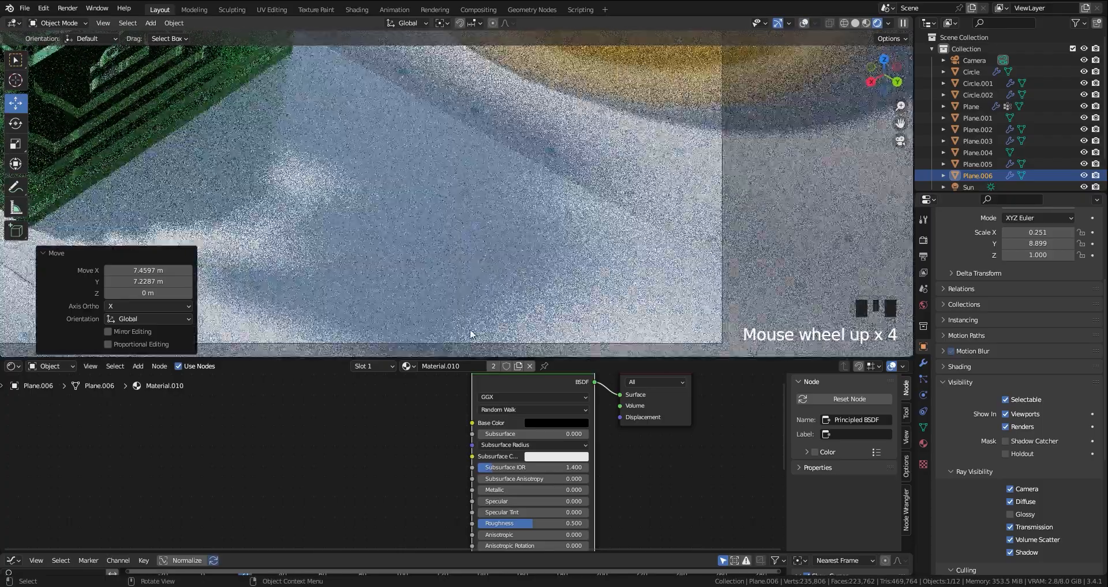
click(554, 423)
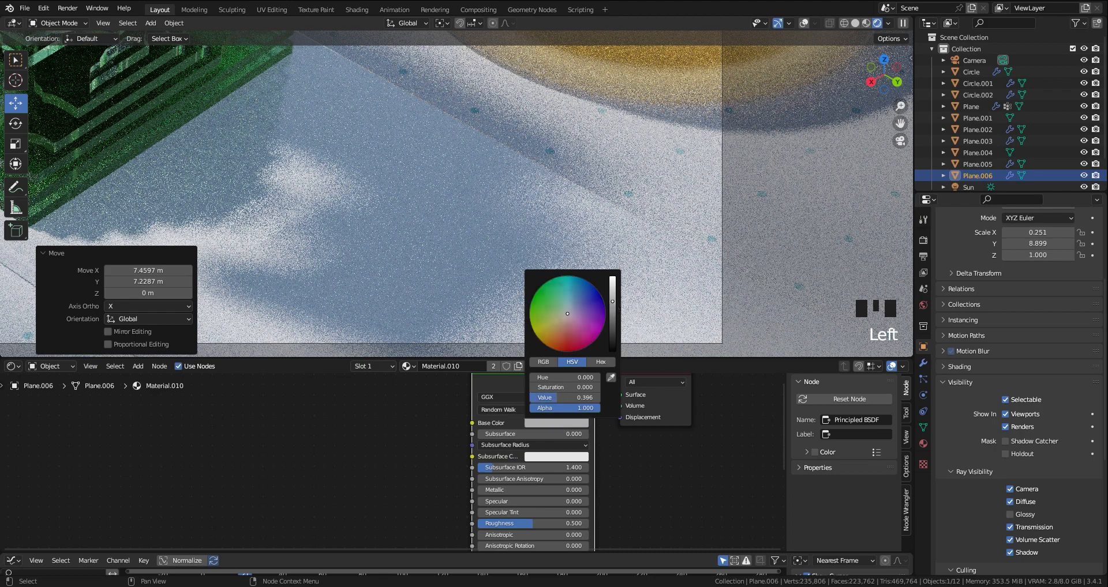
drag(612, 301, 612, 277)
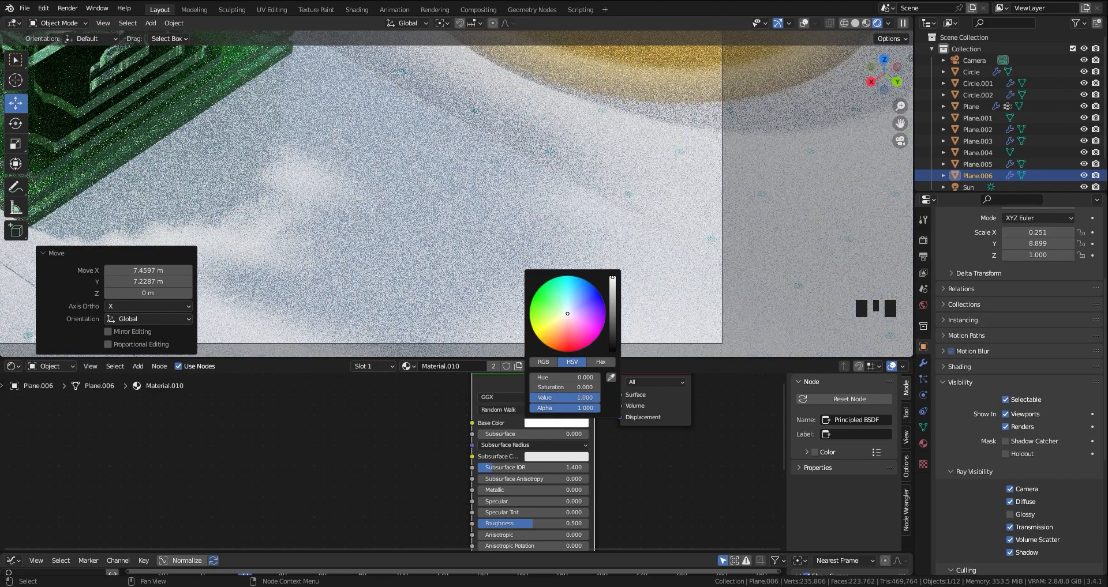
drag(612, 278, 612, 351)
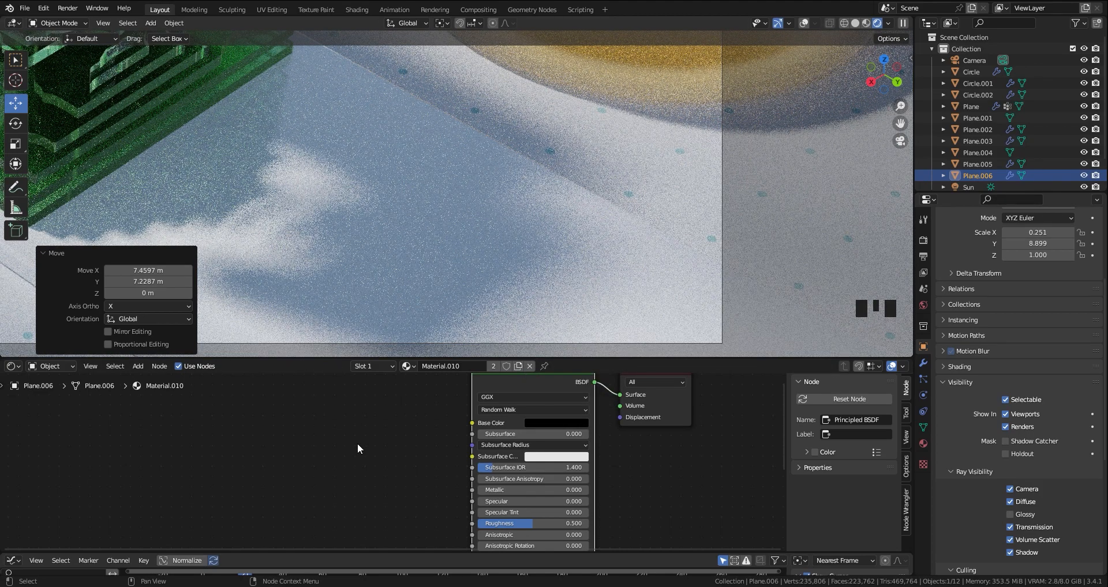
scroll(376, 175, down, 10)
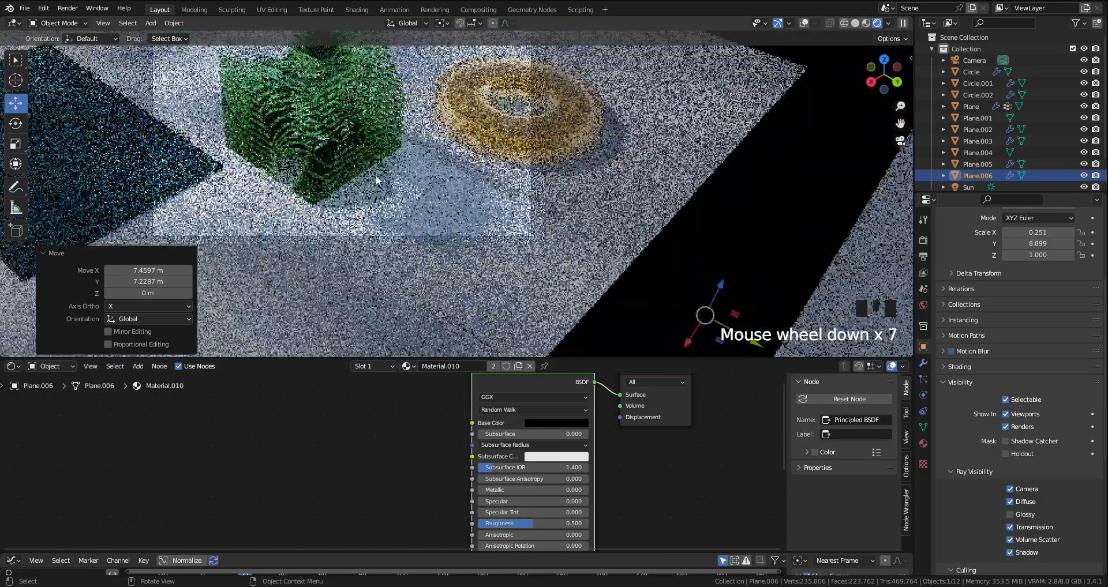
scroll(427, 170, up, 6)
scroll(444, 206, up, 3)
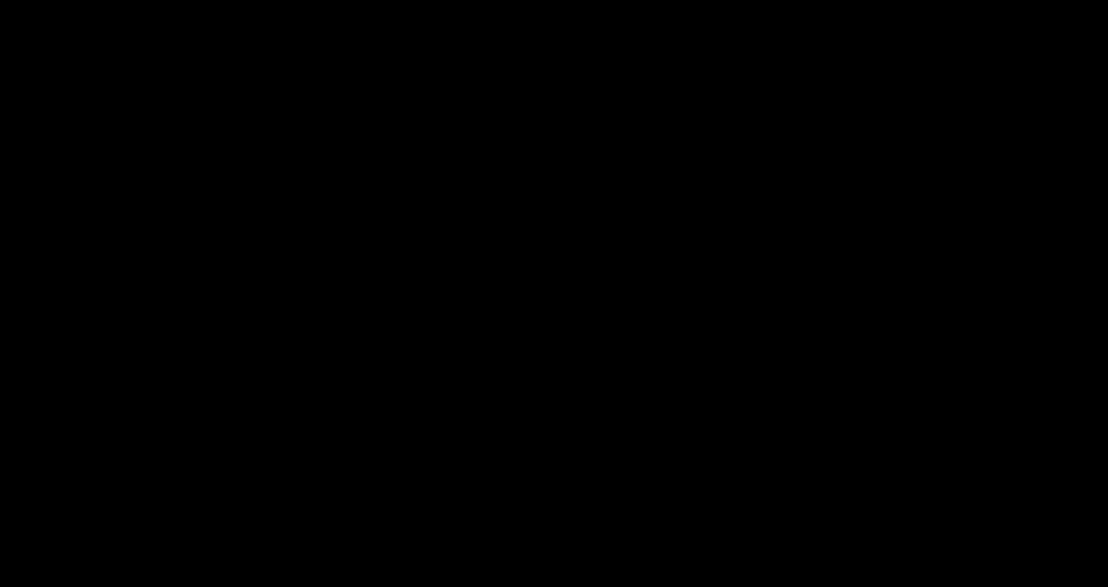